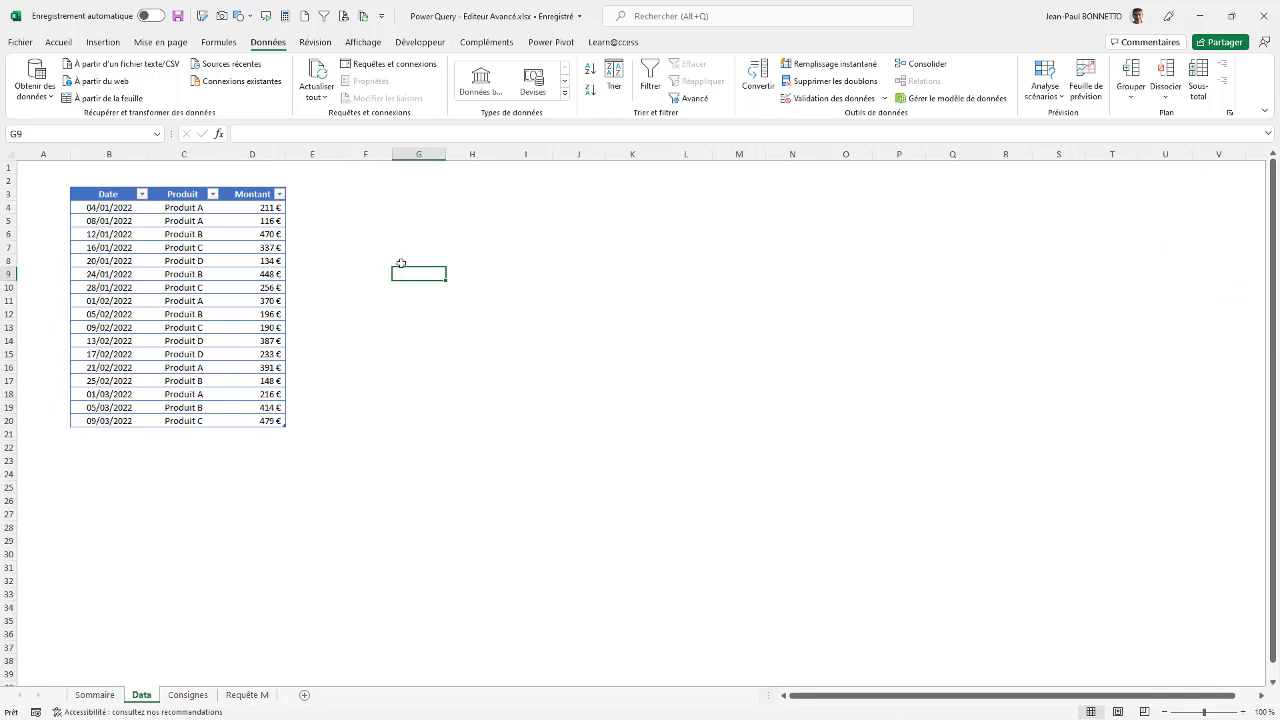
# Step: Examine the Date, Produit and Montant columns of the data table and check the table's name
pyautogui.click(112, 197)
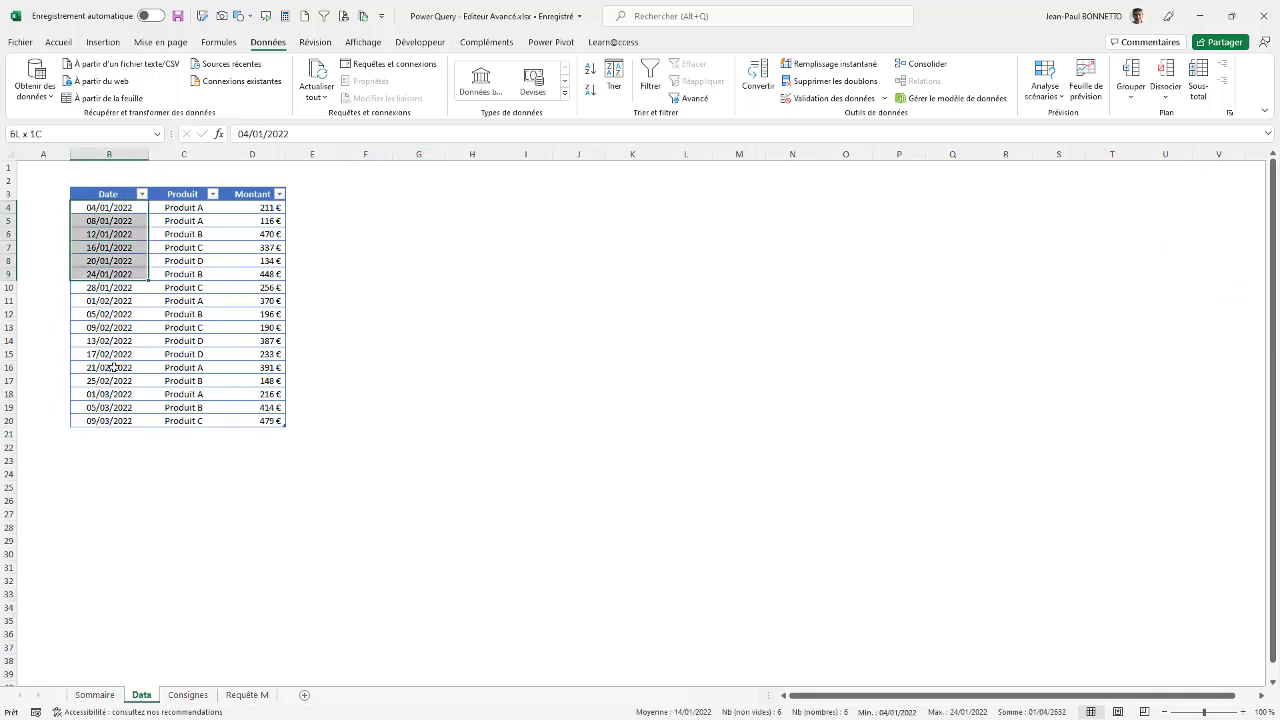
pyautogui.click(190, 220)
pyautogui.moveTo(273, 207); pyautogui.dragTo(267, 434)
pyautogui.click(262, 235)
pyautogui.click(107, 231)
pyautogui.click(254, 231)
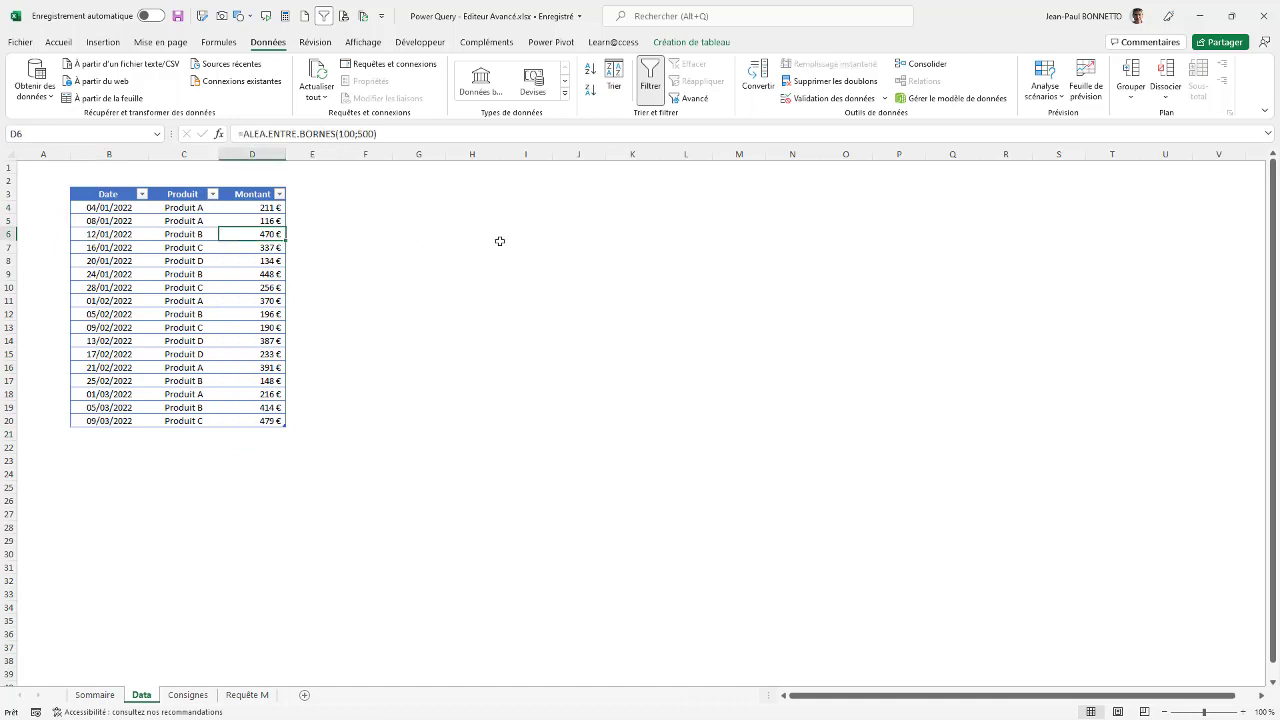
pyautogui.click(117, 226)
pyautogui.click(190, 248)
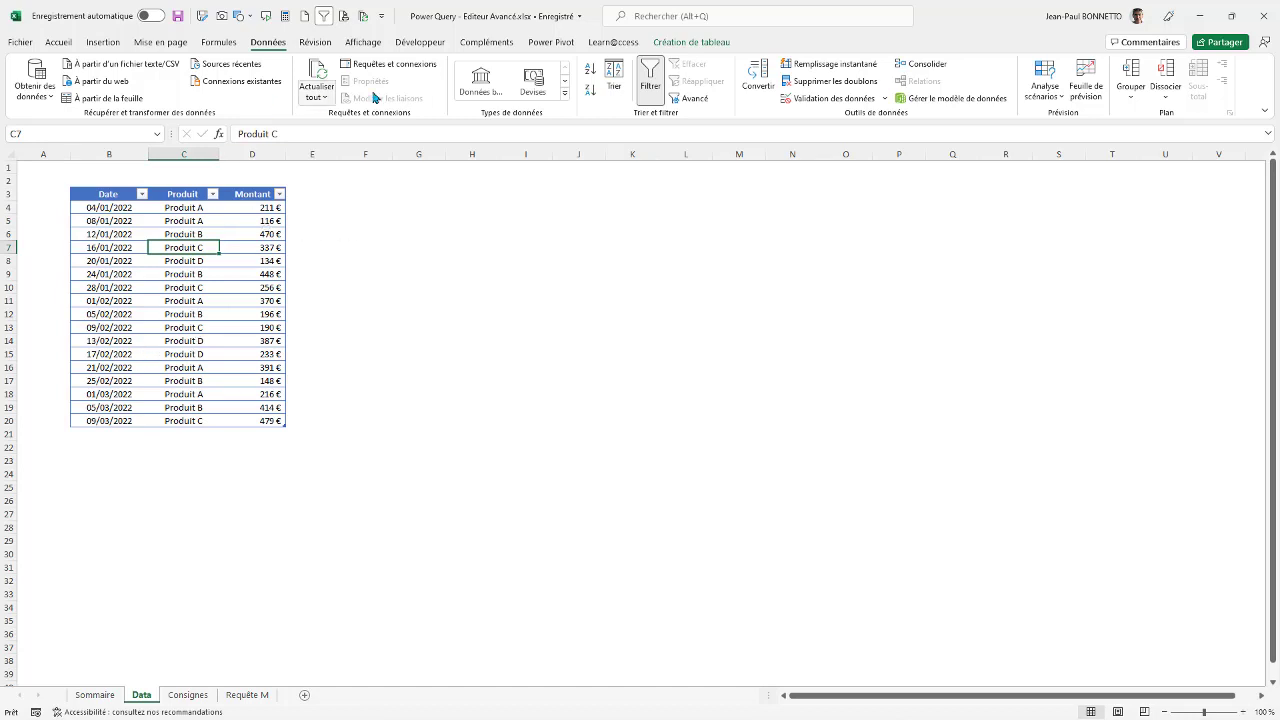
pyautogui.click(714, 41)
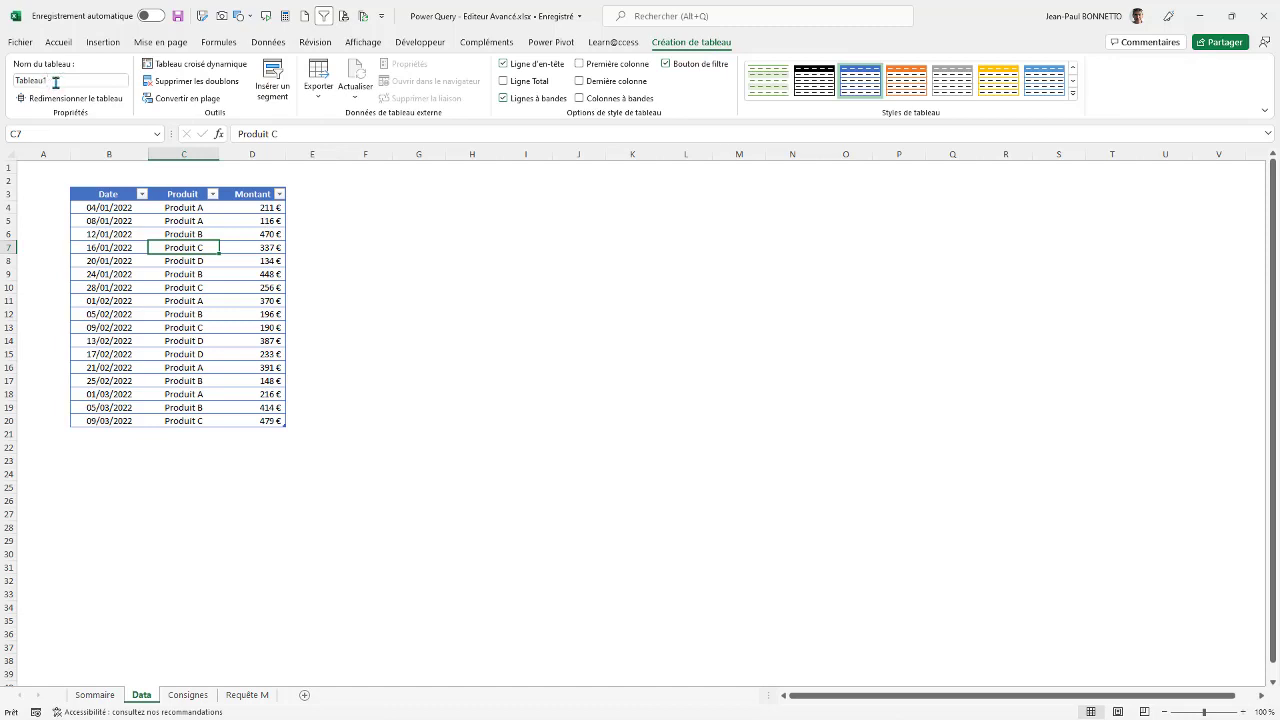
pyautogui.press('Up')
pyautogui.click(124, 206)
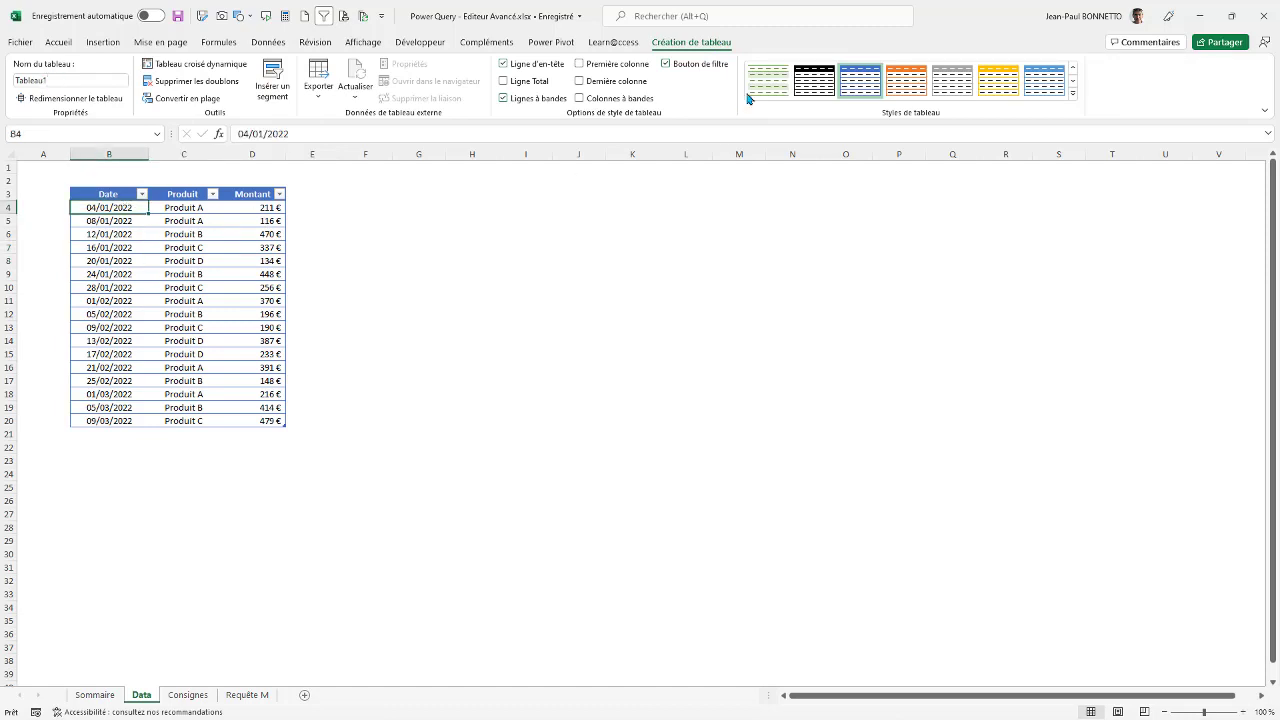
# Step: Load the data table into the Power Query editor and accept the external data connection
pyautogui.click(62, 45)
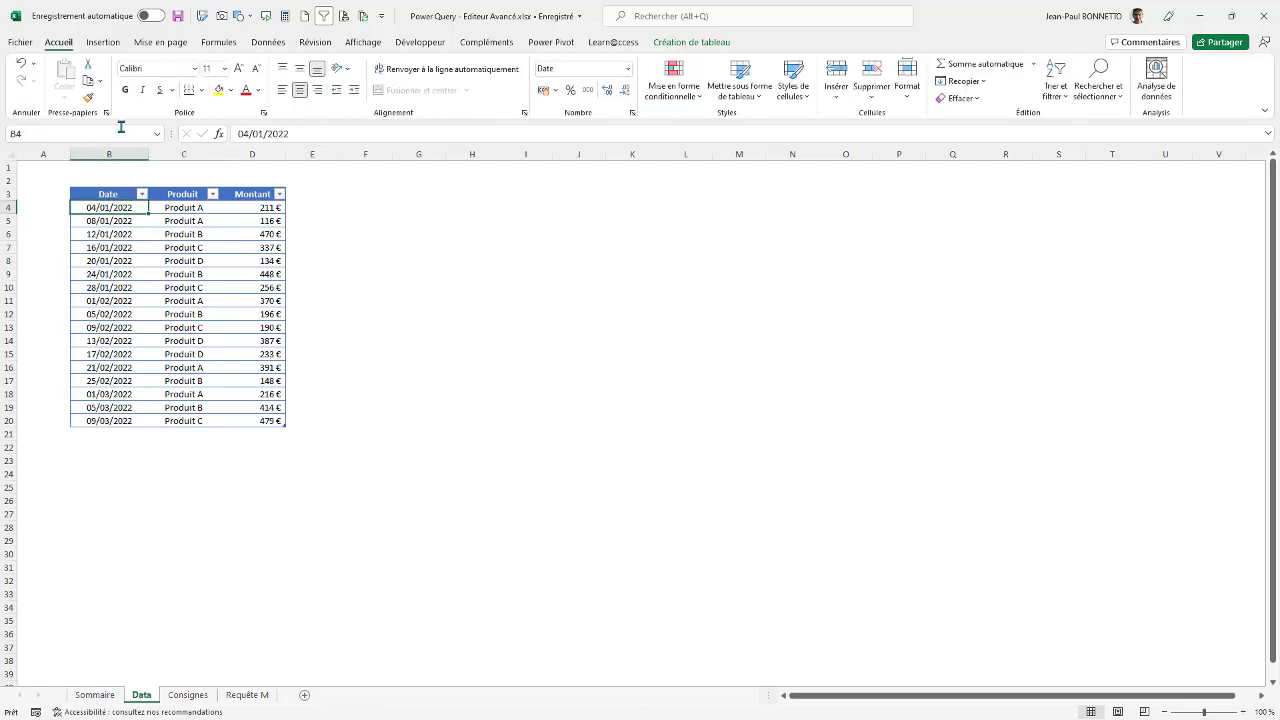
pyautogui.click(268, 44)
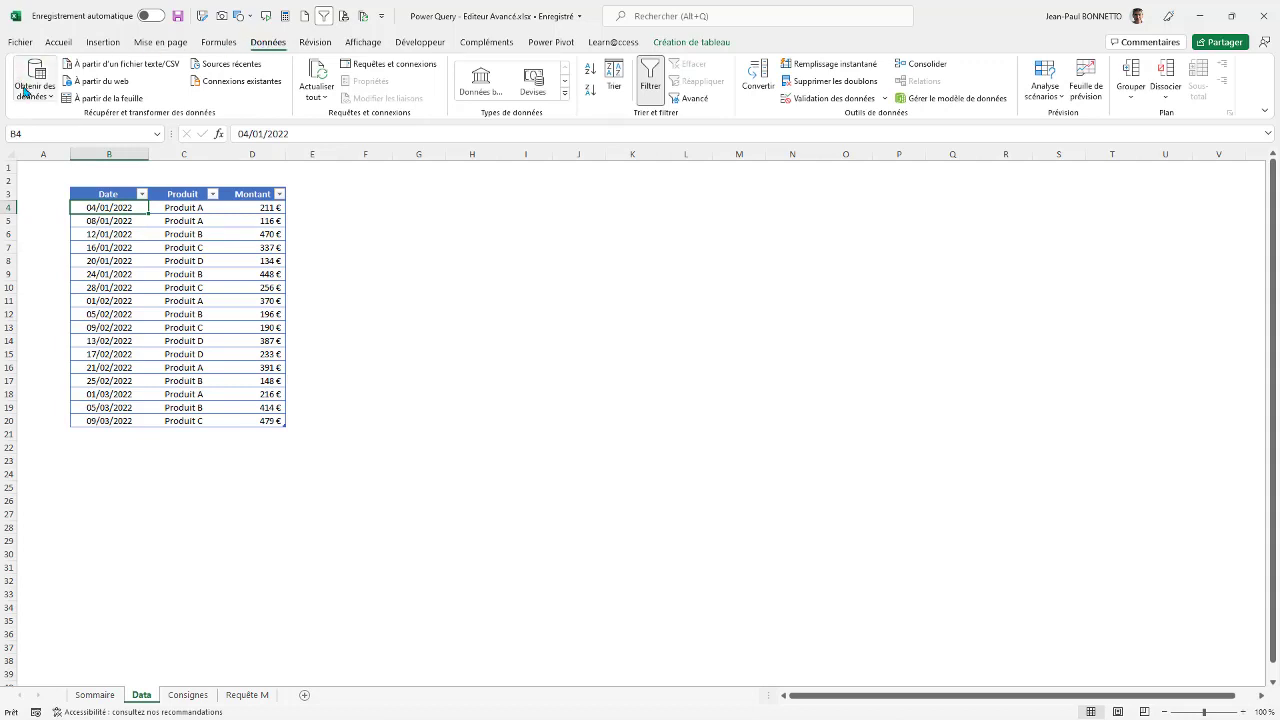
pyautogui.click(113, 104)
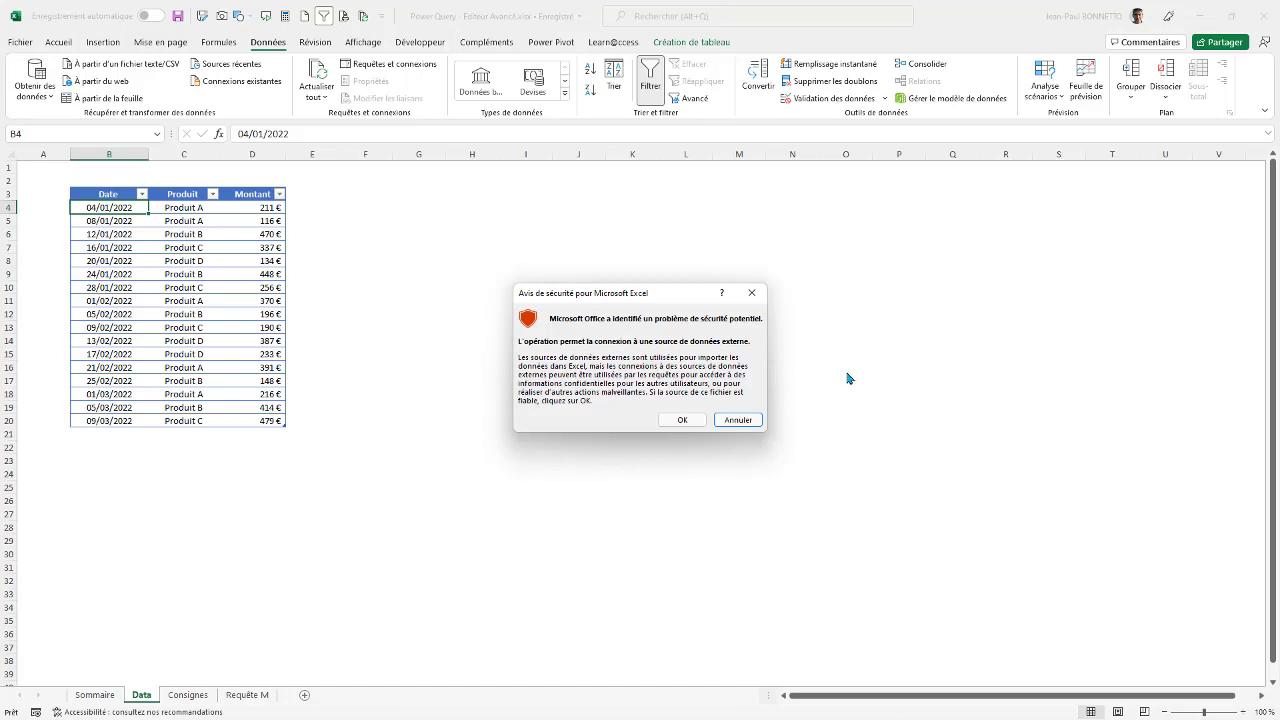
pyautogui.click(684, 421)
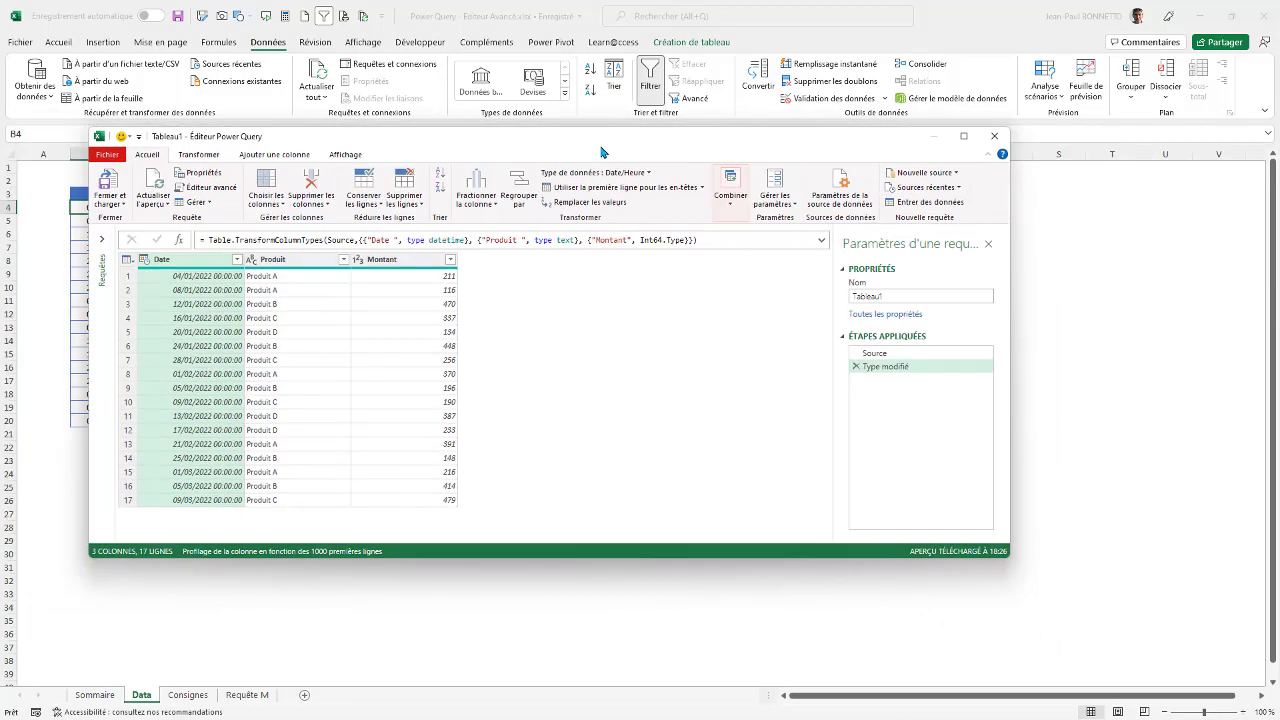
# Step: Expand the query list, then resize and reposition the Power Query editor window
pyautogui.moveTo(603, 152); pyautogui.dragTo(630, 117)
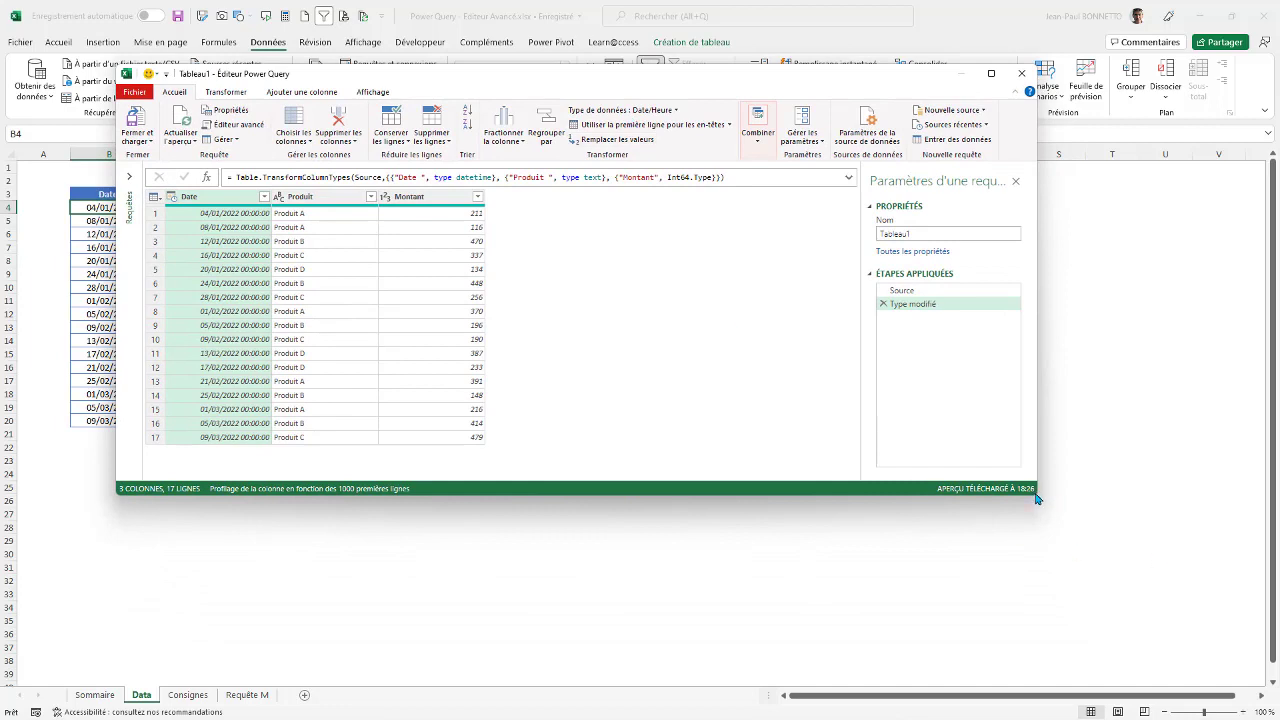
pyautogui.click(133, 178)
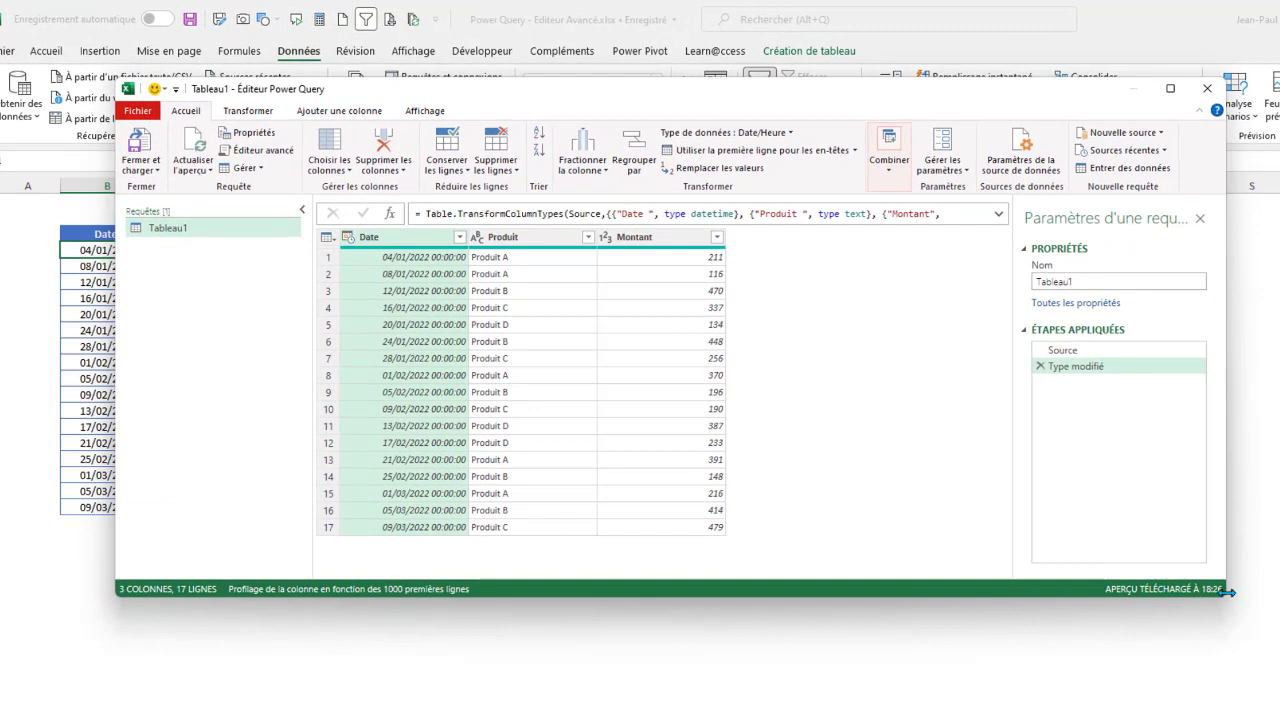
pyautogui.moveTo(1226, 597); pyautogui.dragTo(1207, 597)
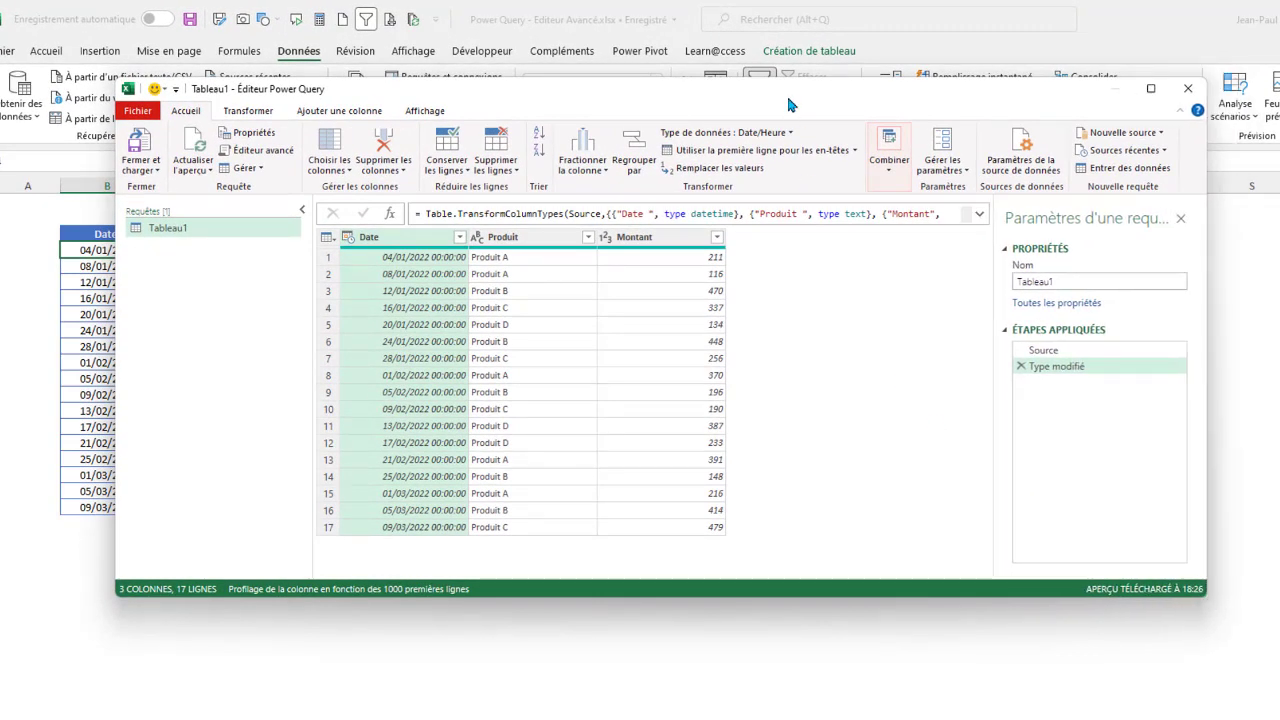
pyautogui.moveTo(786, 92); pyautogui.dragTo(758, 212)
# Step: Rename the query as Transformation and review its Source and Type modifié steps
pyautogui.moveTo(1066, 404); pyautogui.dragTo(811, 402)
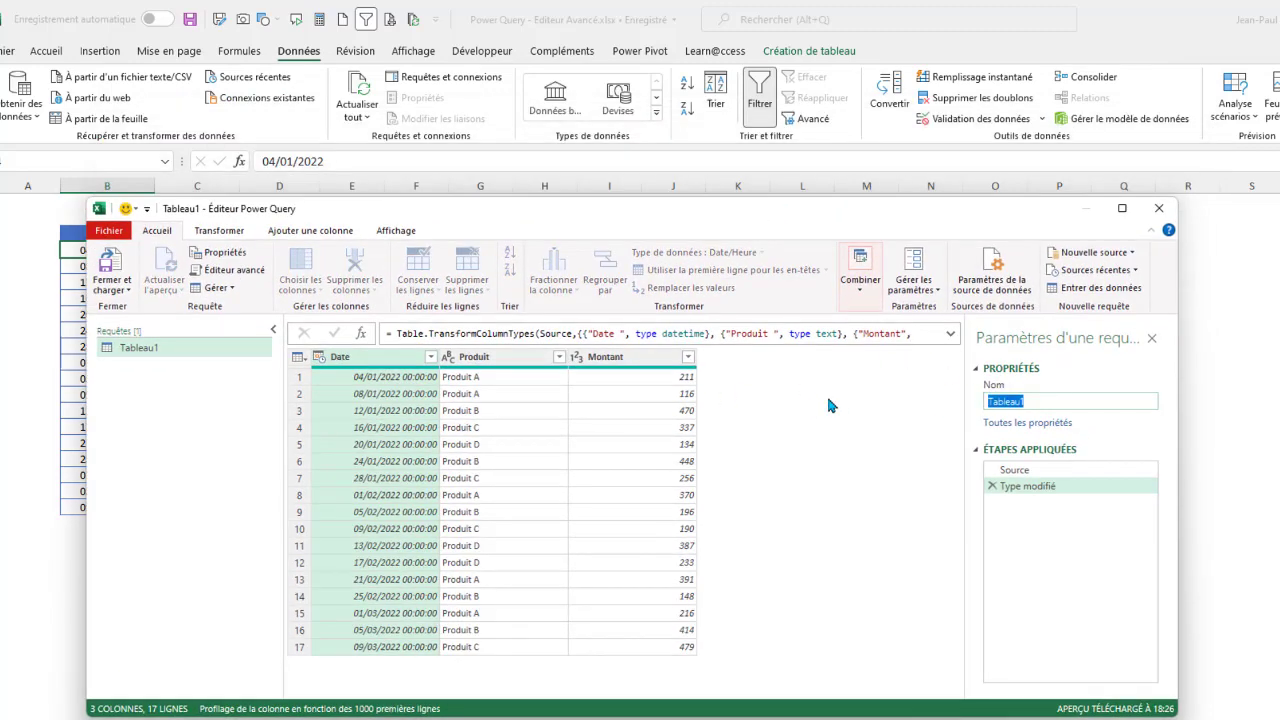
pyautogui.write('Transformation')
pyautogui.click(1031, 484)
pyautogui.click(1029, 473)
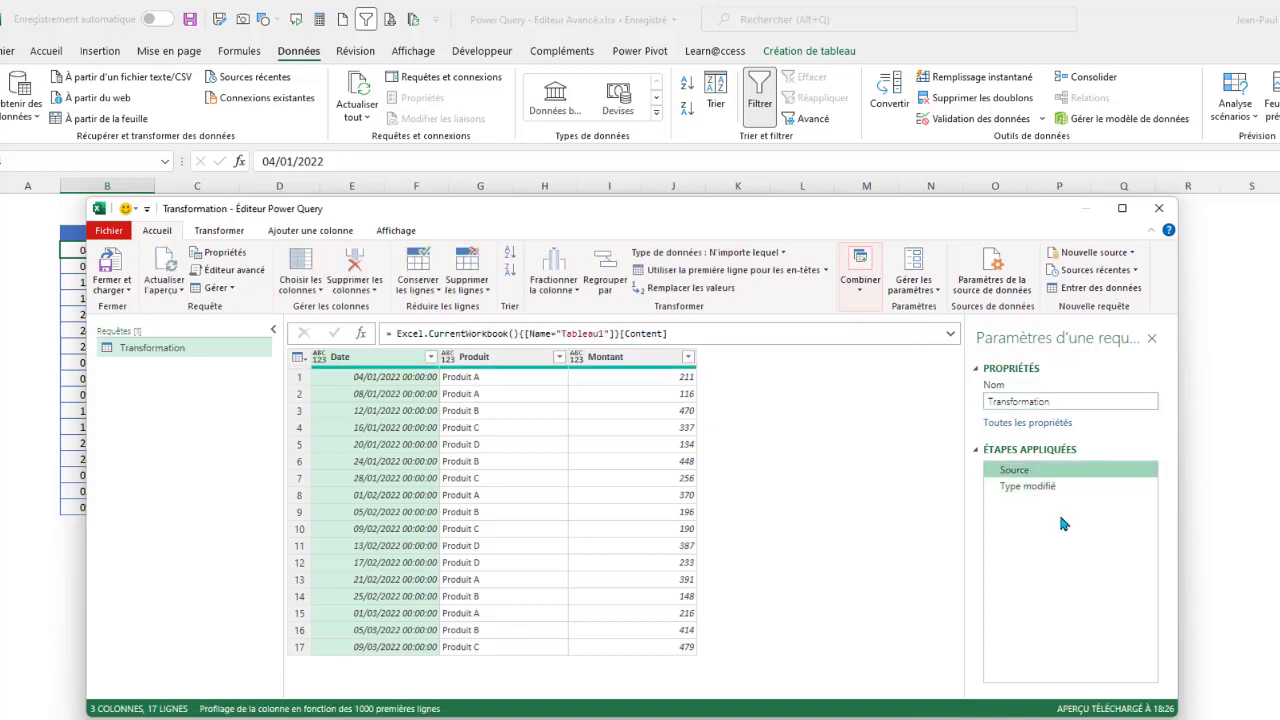
pyautogui.click(1030, 487)
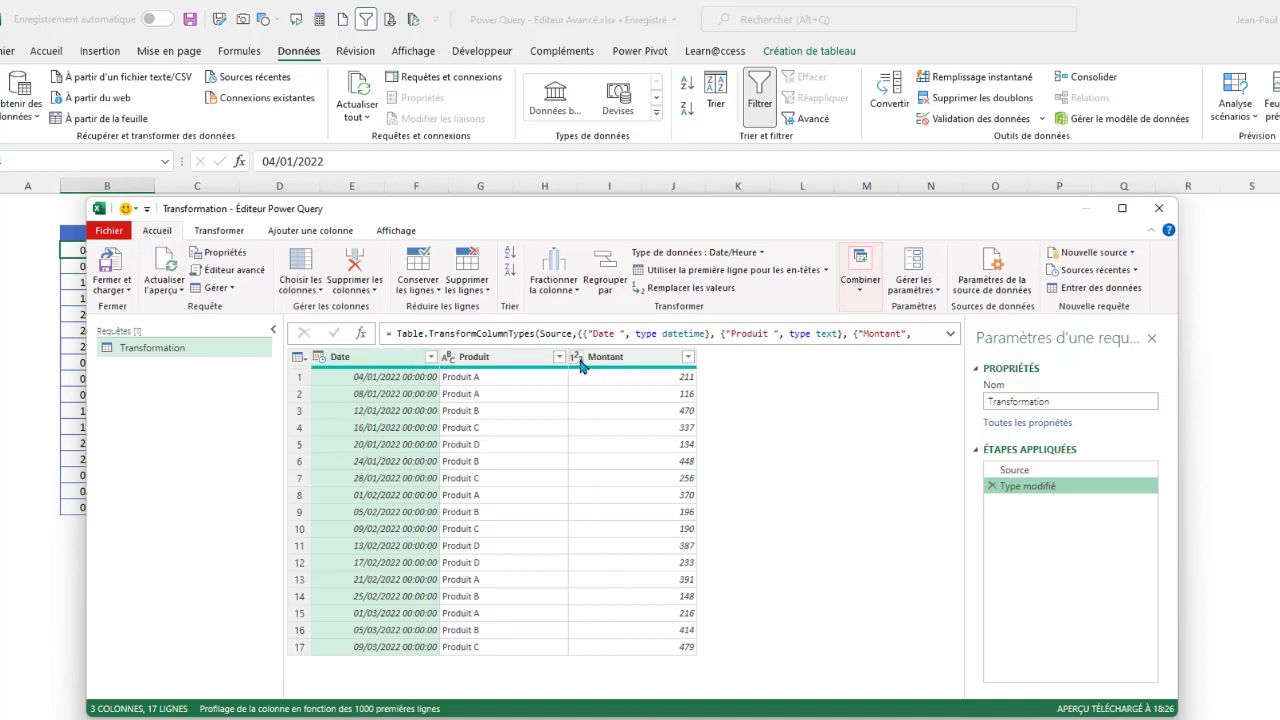
# Step: Change the Date column's data type to Date, replacing the current type conversion
pyautogui.click(323, 362)
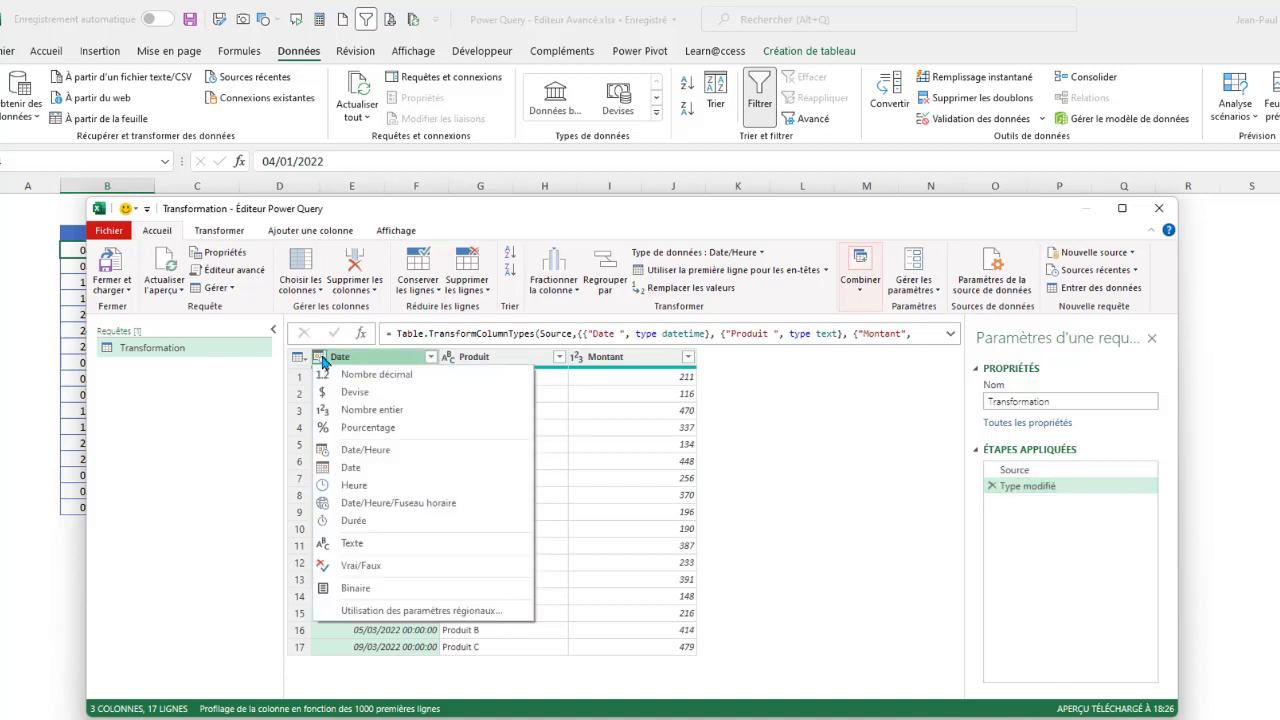
pyautogui.click(356, 477)
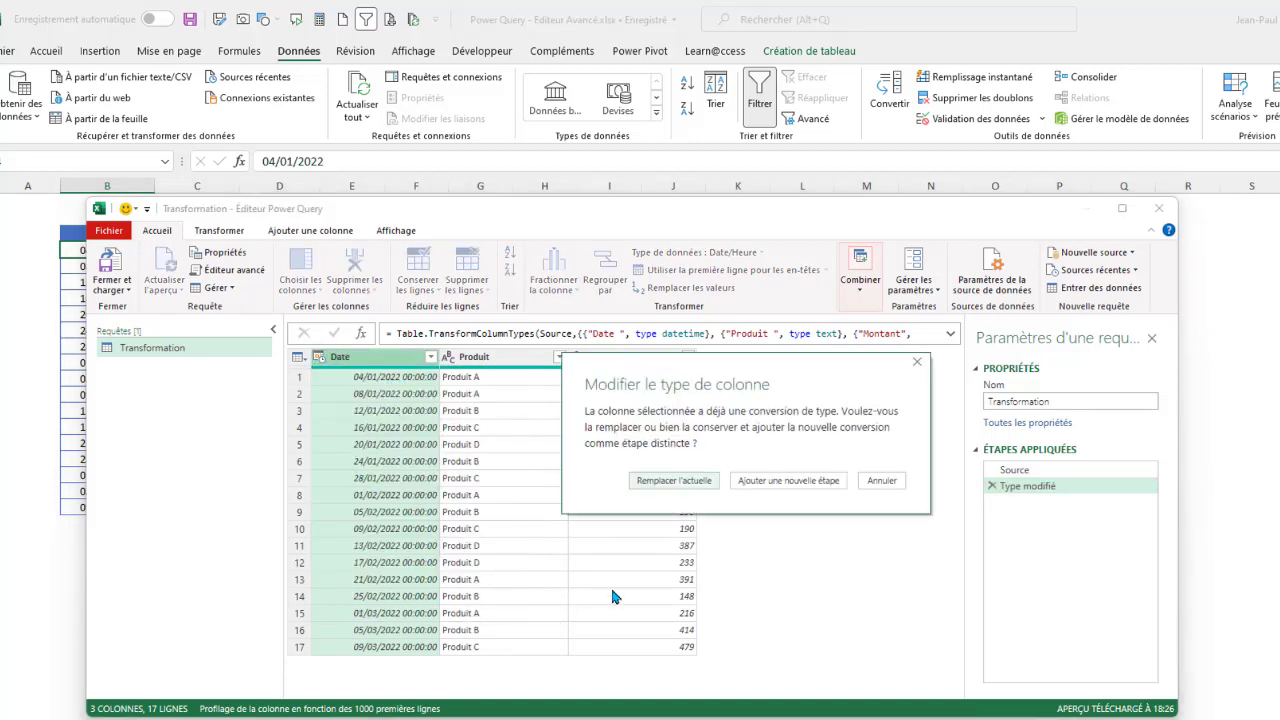
pyautogui.click(673, 481)
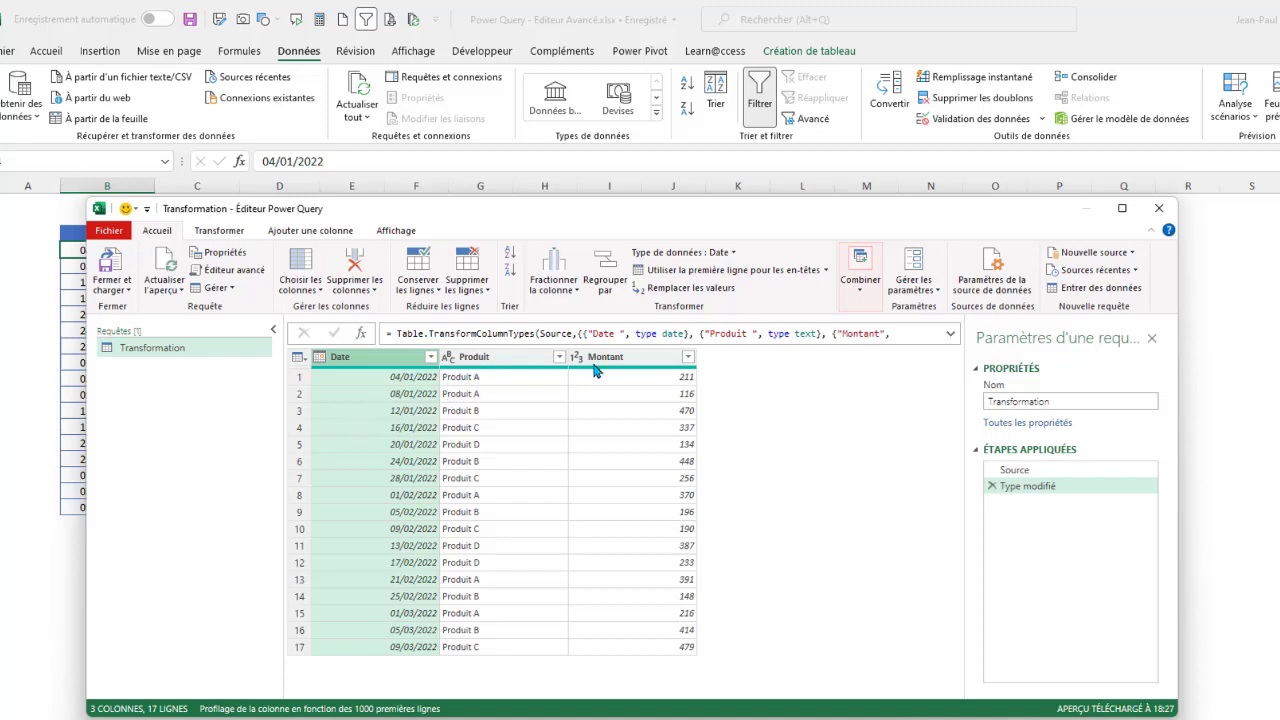
pyautogui.rightClick(1030, 494)
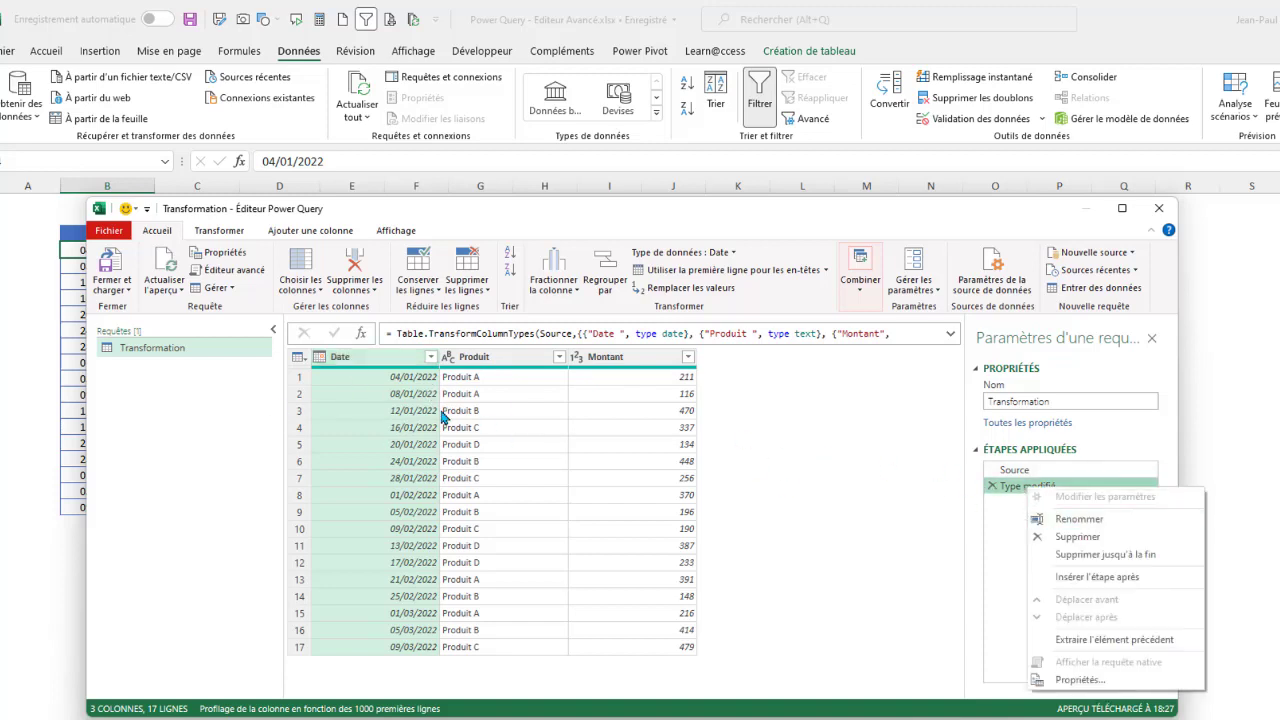
pyautogui.click(388, 364)
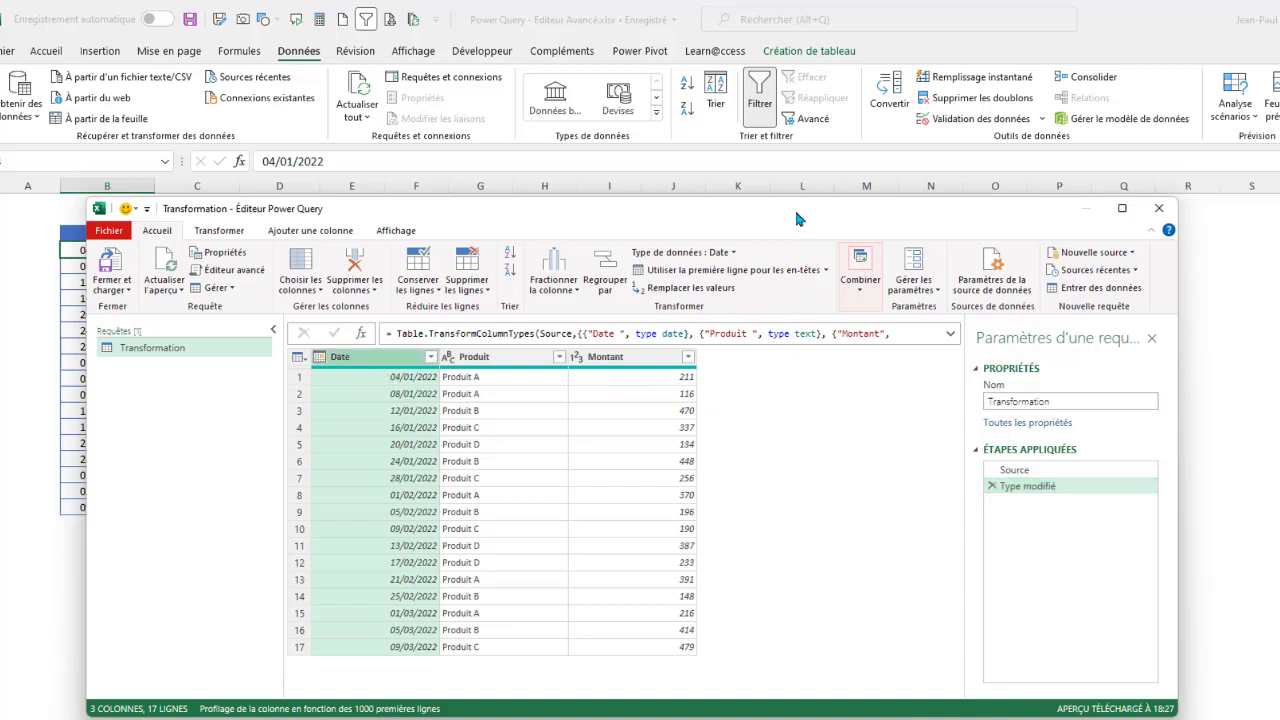
# Step: Open the Transformation query's M code in the advanced editor and arrange the windows
pyautogui.moveTo(797, 218); pyautogui.dragTo(723, 163)
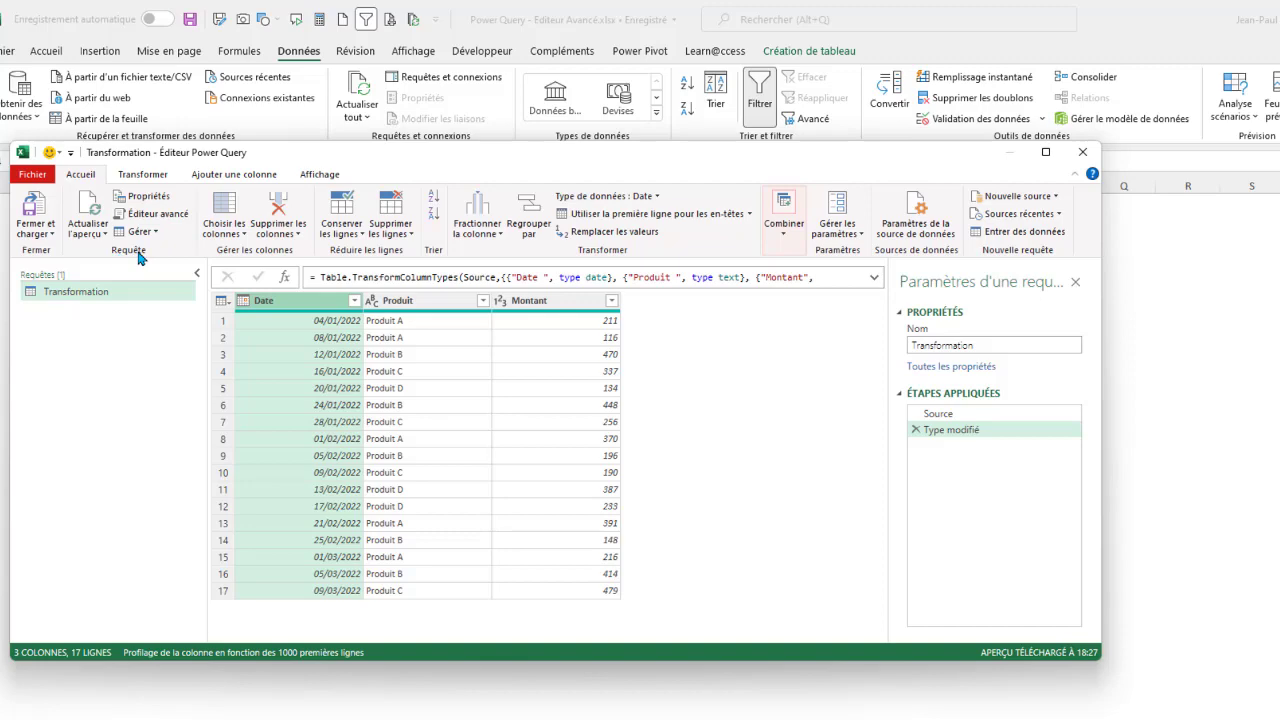
pyautogui.click(150, 213)
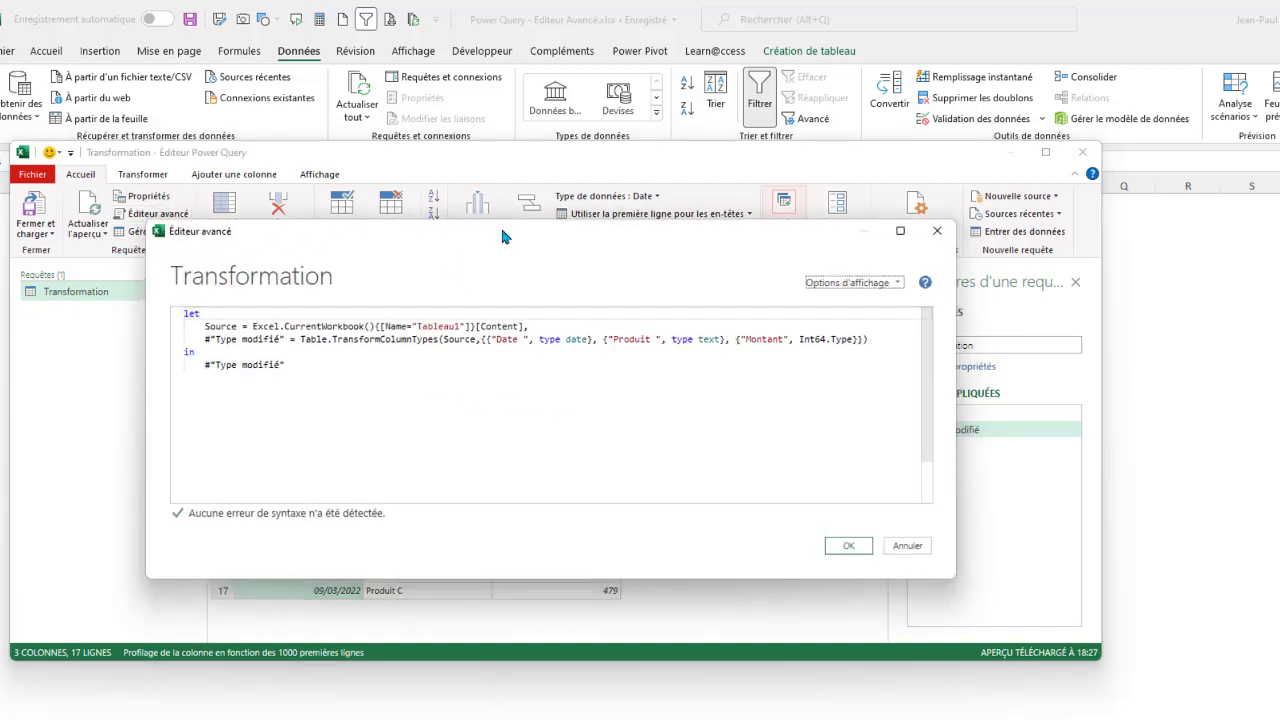
pyautogui.moveTo(503, 236); pyautogui.dragTo(423, 195)
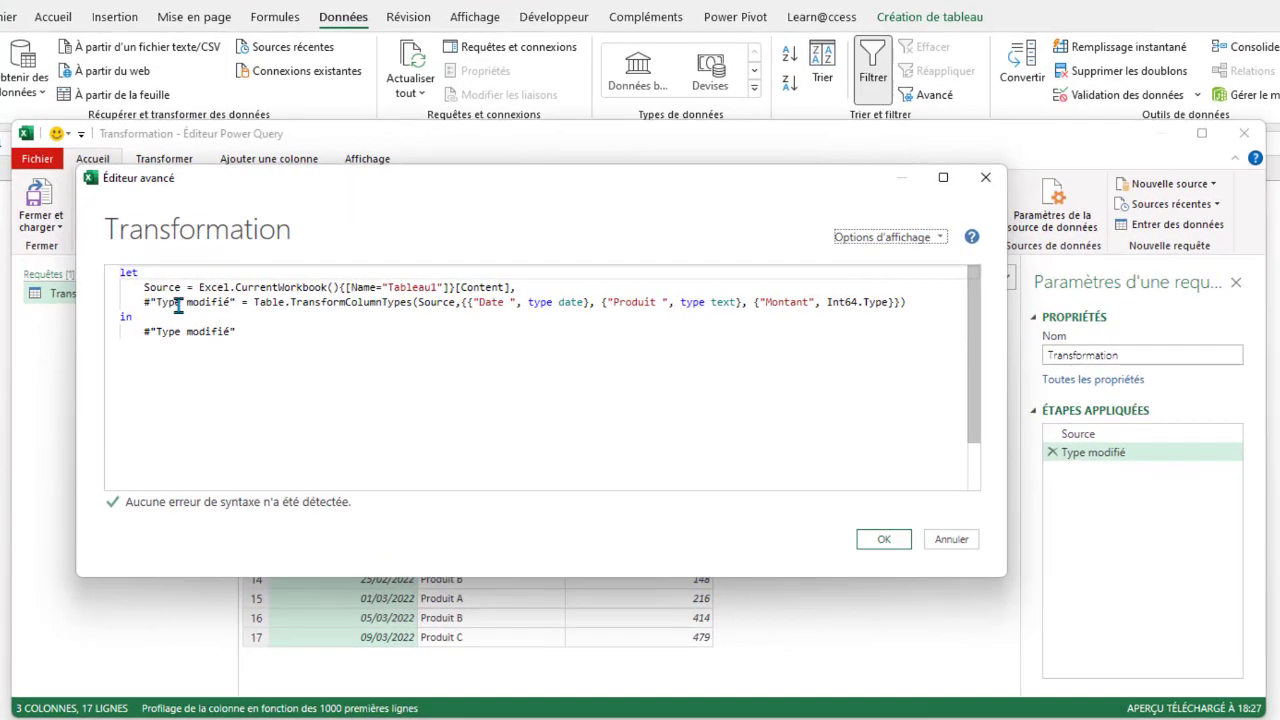
# Step: Examine the M code's structure: the let keyword, the two step definitions, the in keyword and the returned step
pyautogui.doubleClick(128, 273)
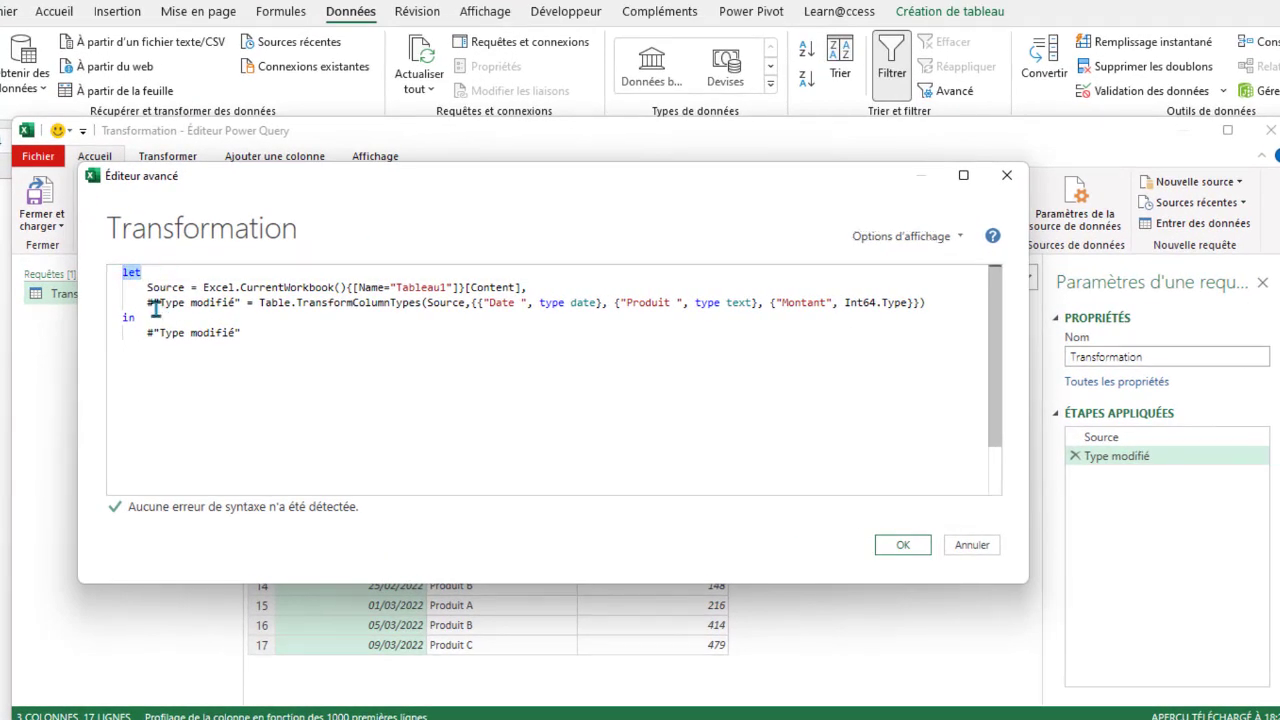
pyautogui.moveTo(146, 287); pyautogui.dragTo(898, 325)
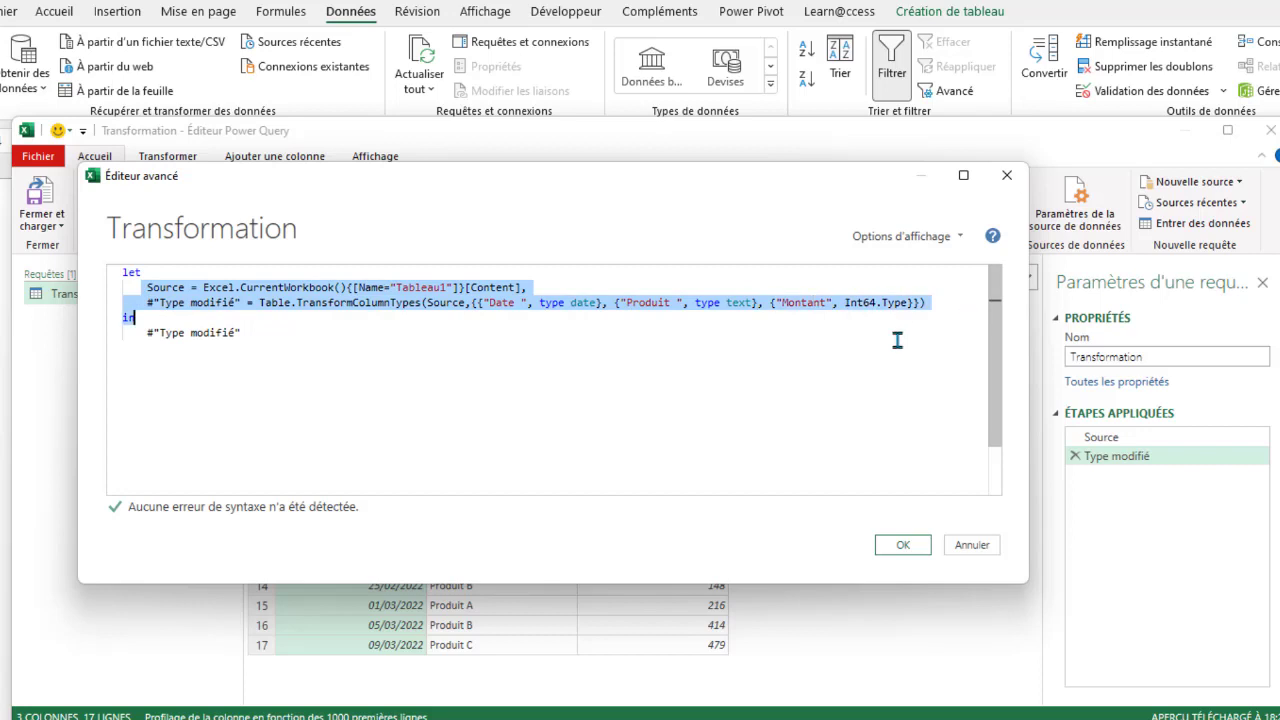
pyautogui.moveTo(503, 177); pyautogui.dragTo(482, 187)
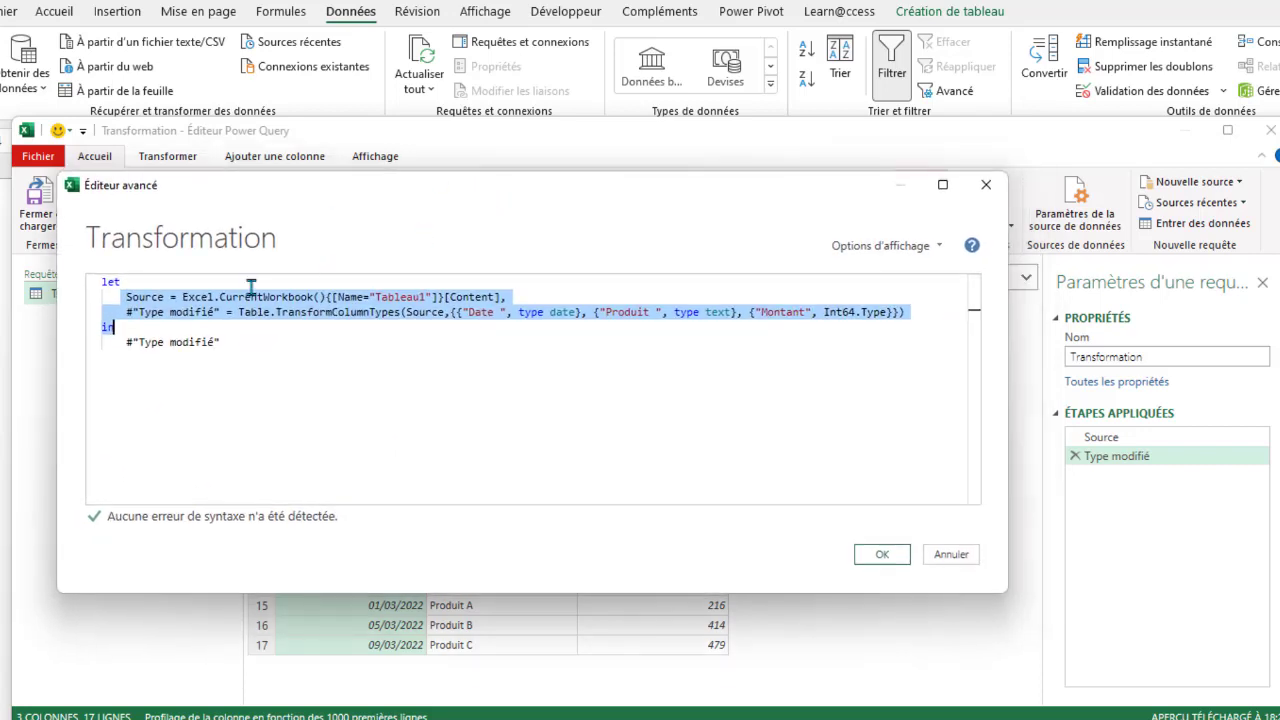
pyautogui.click(126, 297)
pyautogui.moveTo(906, 312); pyautogui.dragTo(100, 297)
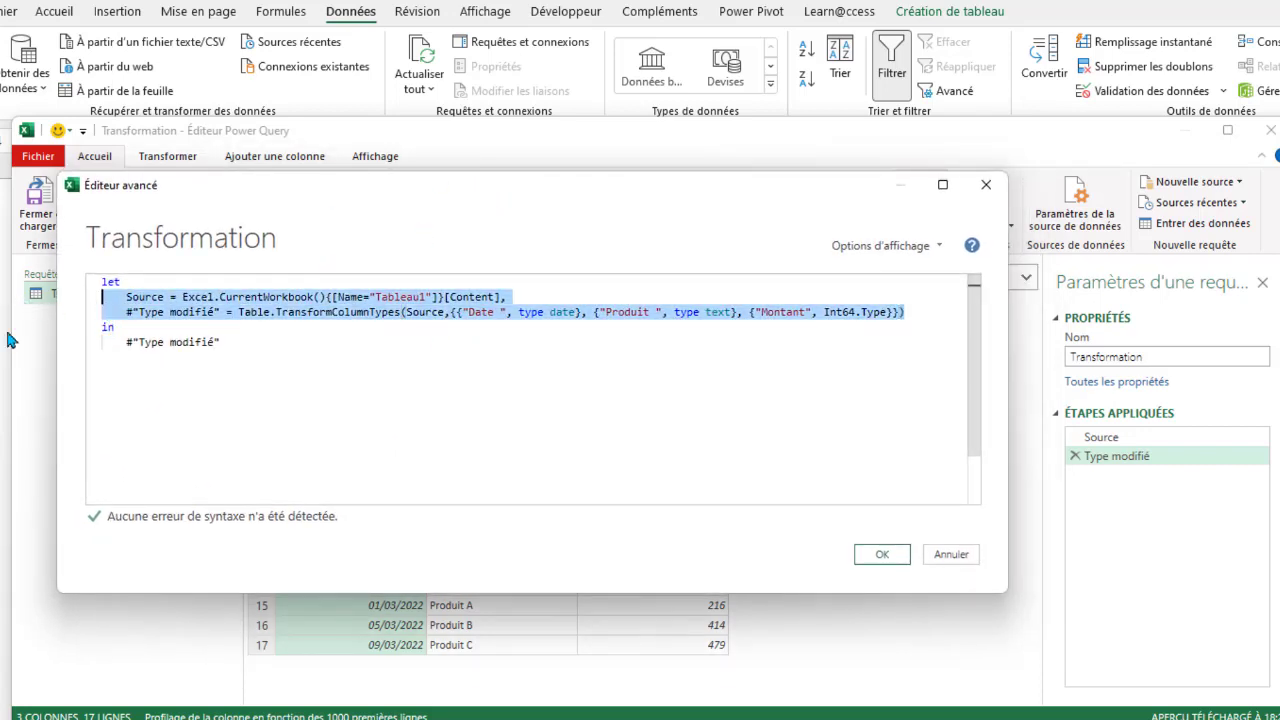
pyautogui.doubleClick(106, 327)
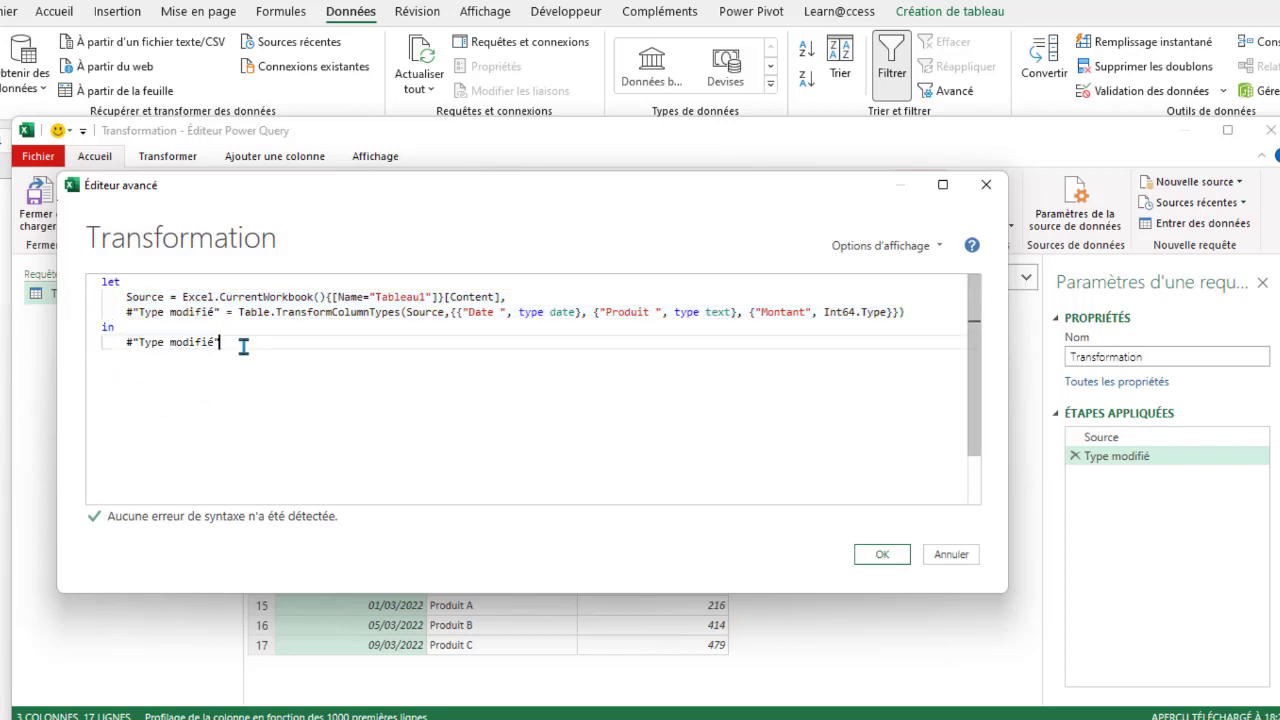
pyautogui.moveTo(250, 343); pyautogui.dragTo(100, 342)
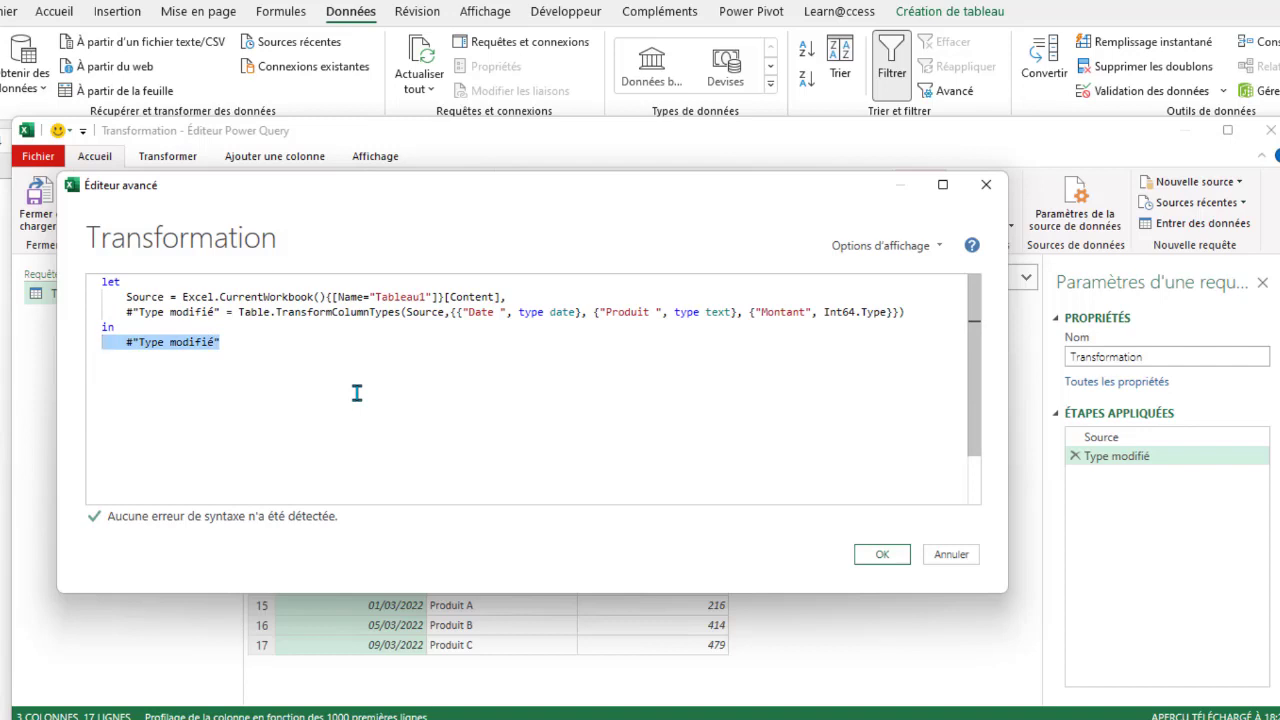
pyautogui.click(232, 346)
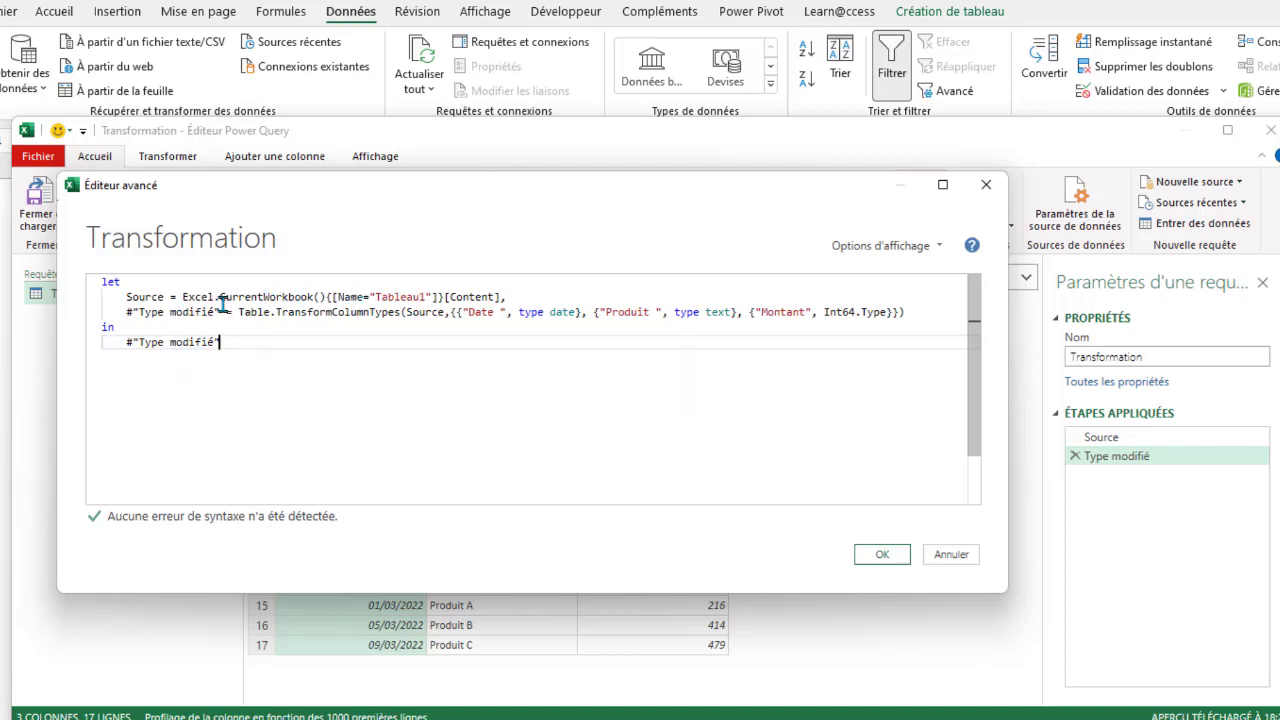
pyautogui.click(188, 286)
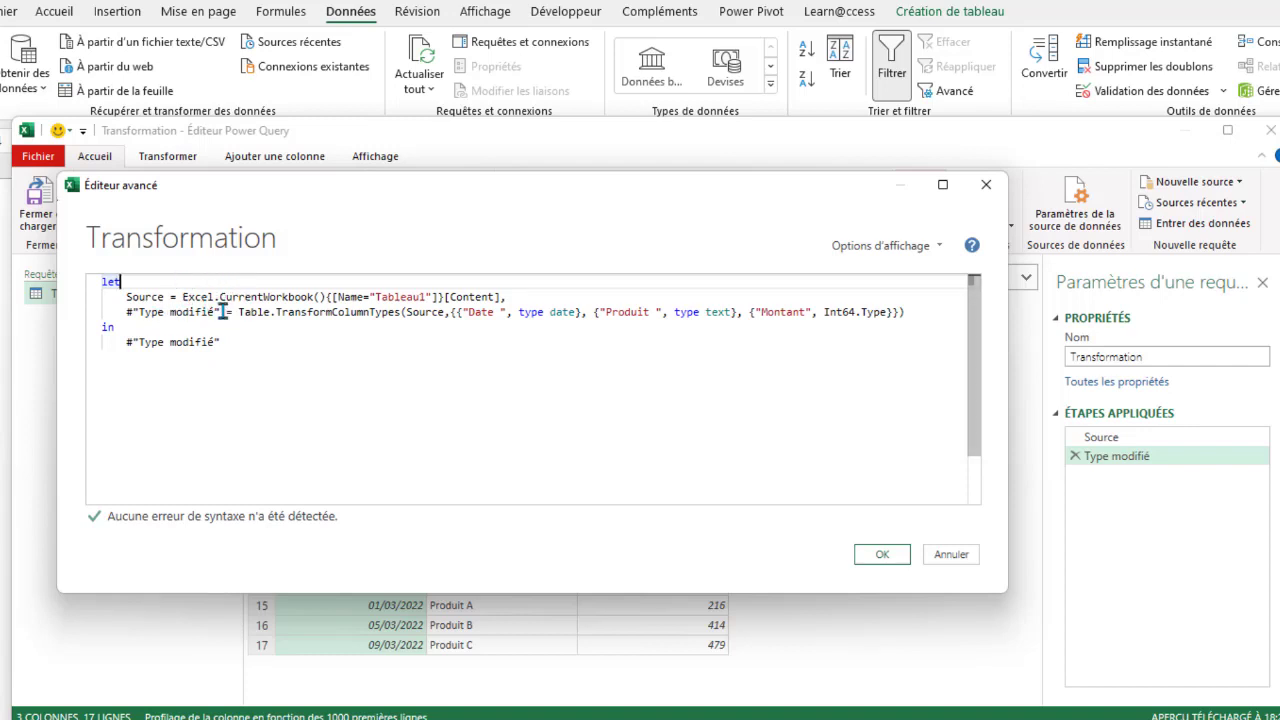
# Step: Rename the #"Type modifié" step definition in the let block as FormateChamp
pyautogui.moveTo(220, 312); pyautogui.dragTo(129, 313)
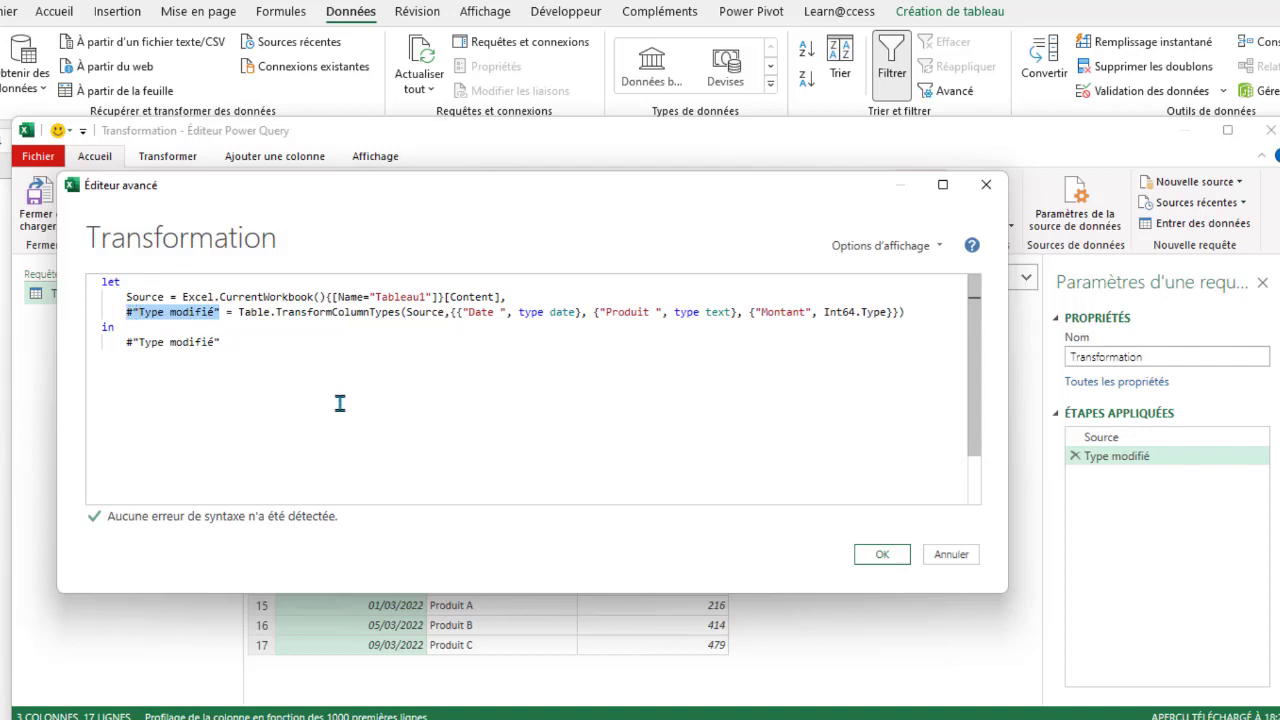
pyautogui.write('Formate')
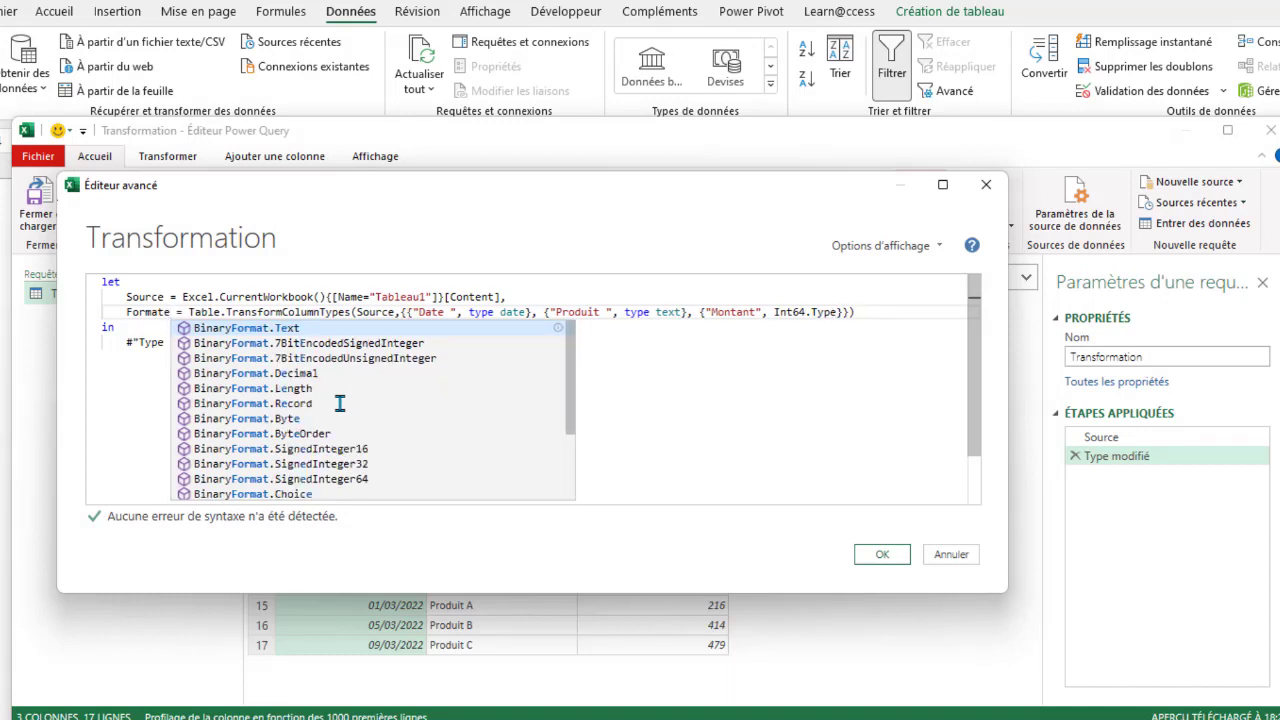
pyautogui.write('Champ')
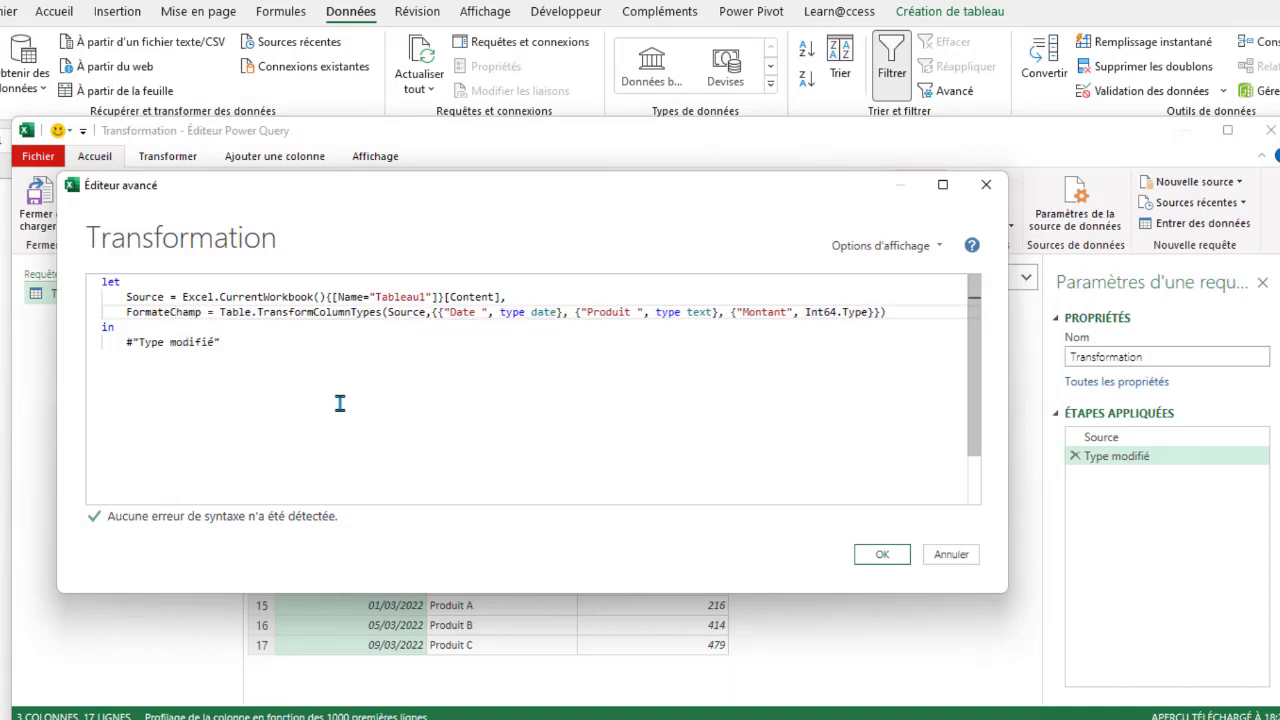
pyautogui.click(293, 298)
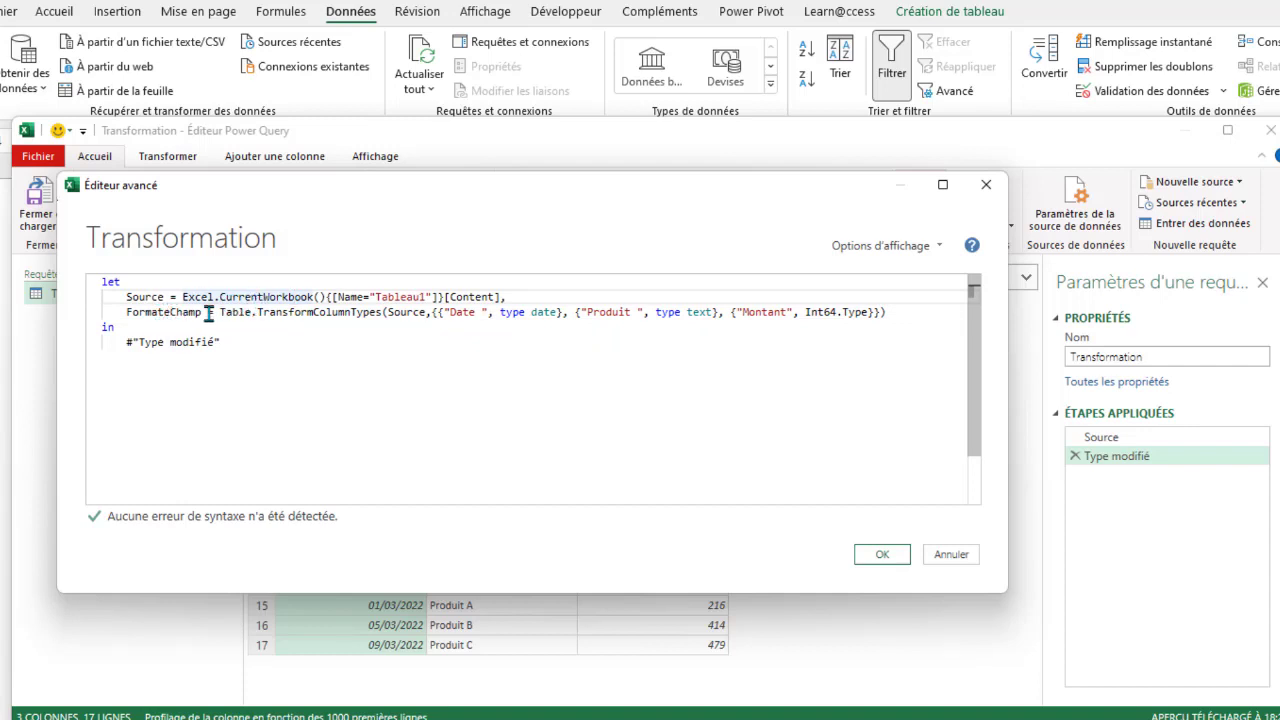
# Step: Replace the returned step name after the in keyword with FormateChamp and apply the edited M code
pyautogui.doubleClick(188, 314)
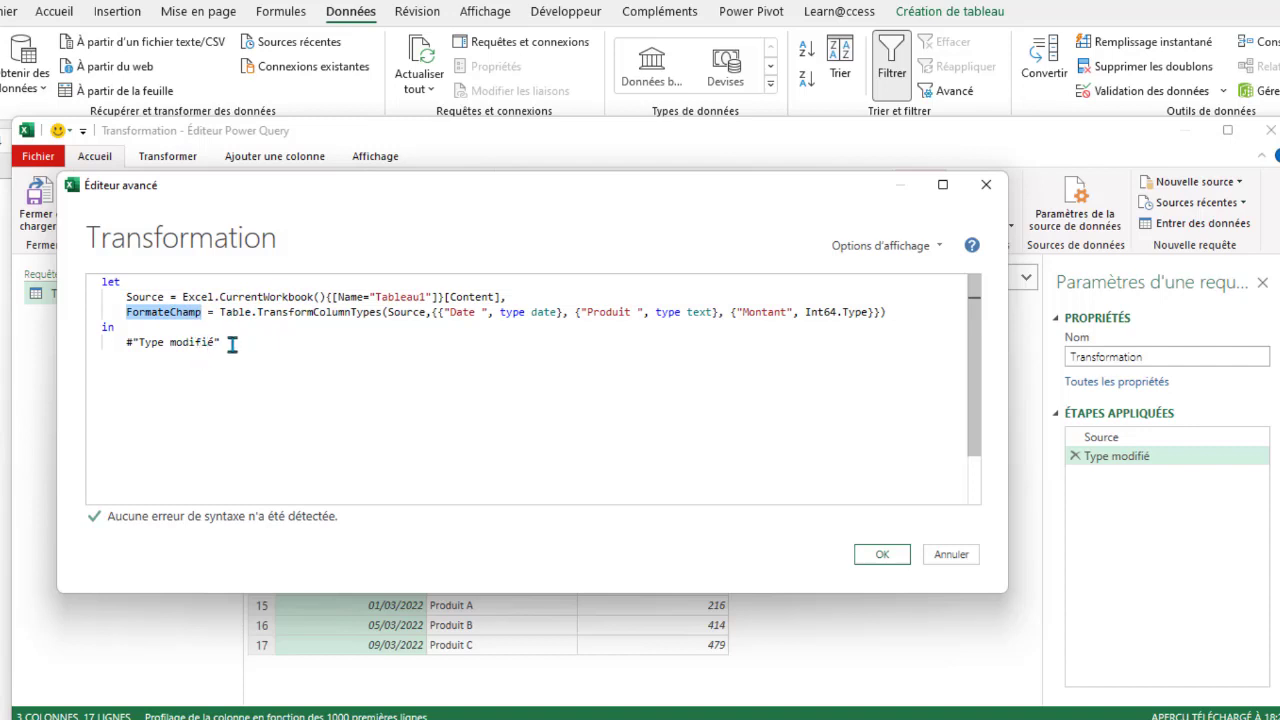
pyautogui.click(231, 345)
pyautogui.hotkey('shift', 'Home')
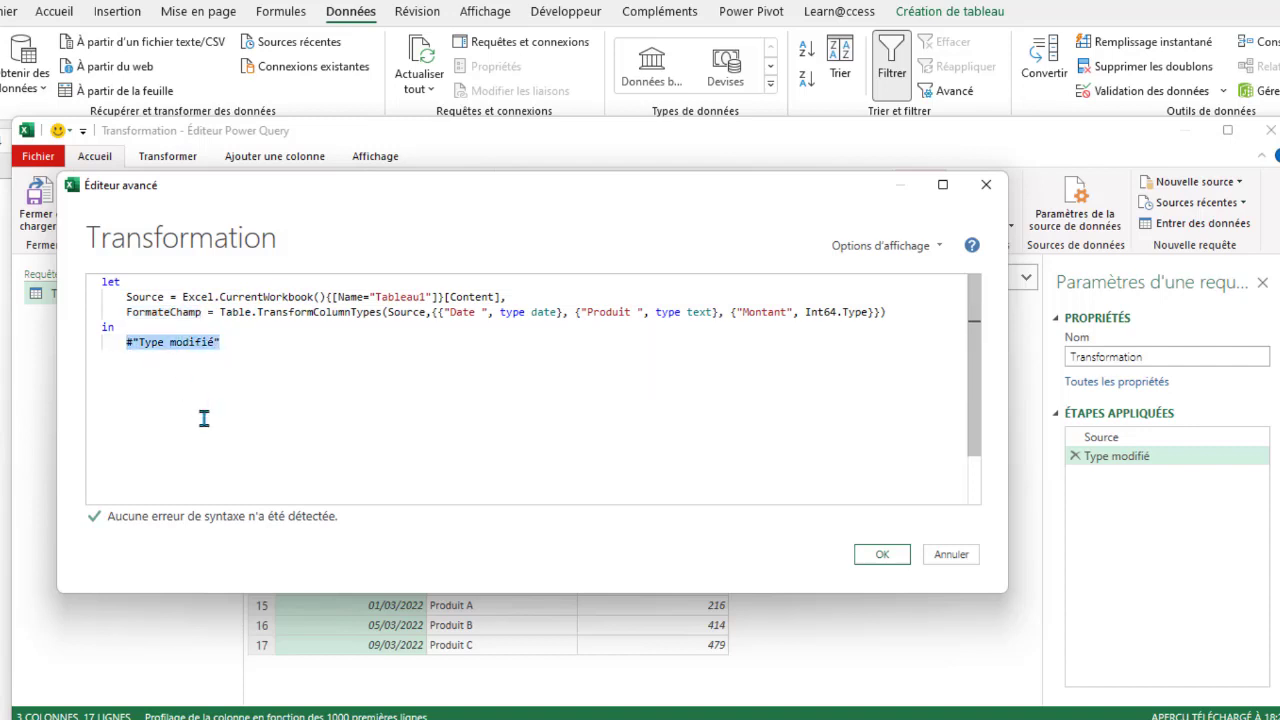
pyautogui.write('FormateChamp')
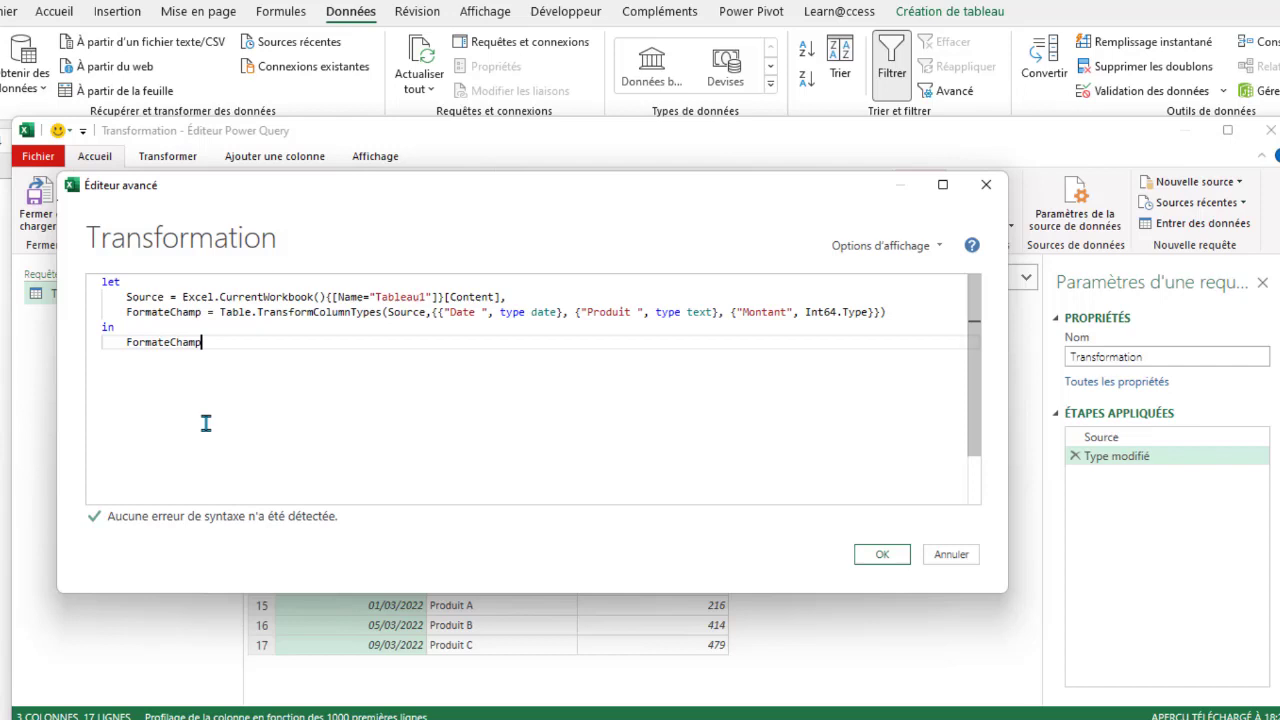
pyautogui.click(196, 311)
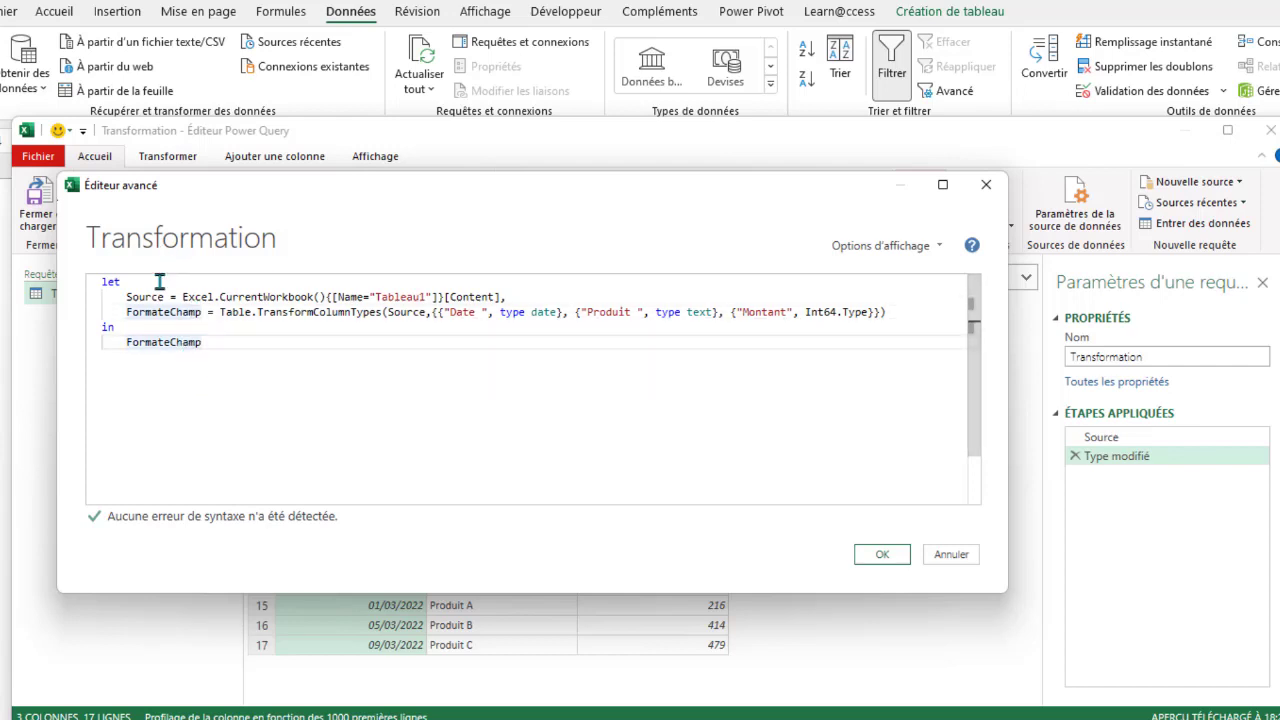
pyautogui.click(153, 297)
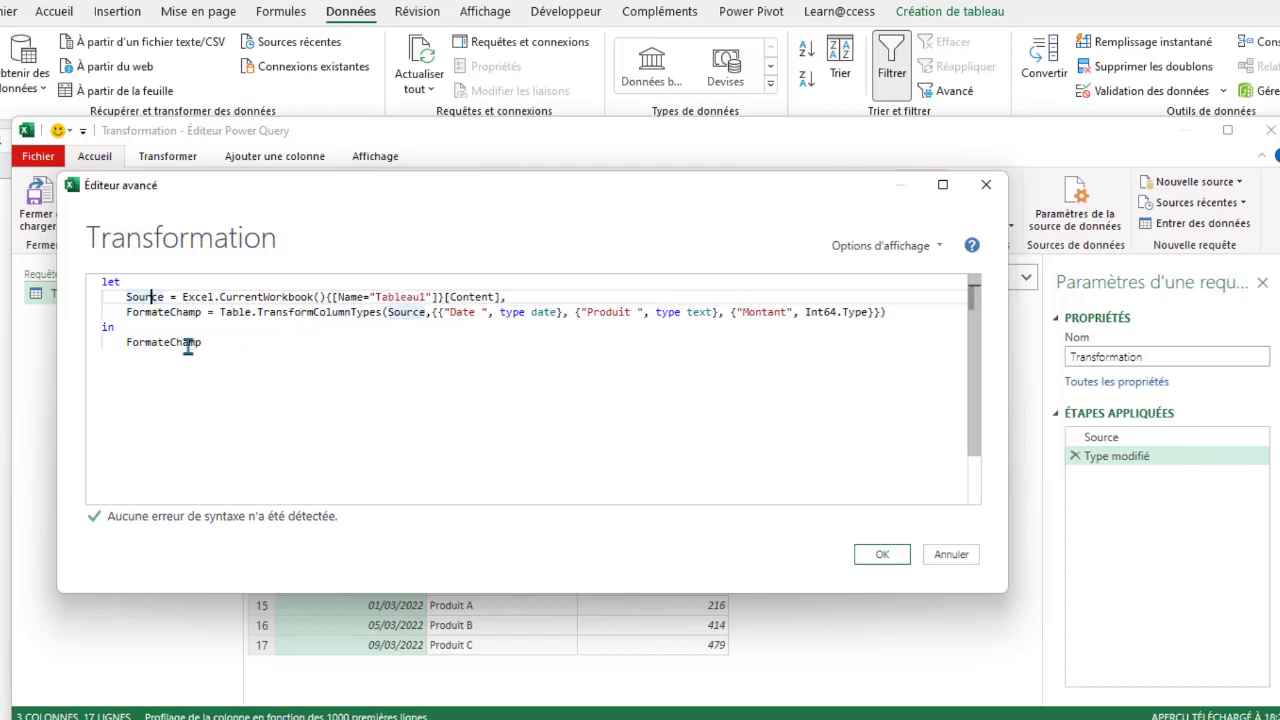
pyautogui.click(177, 312)
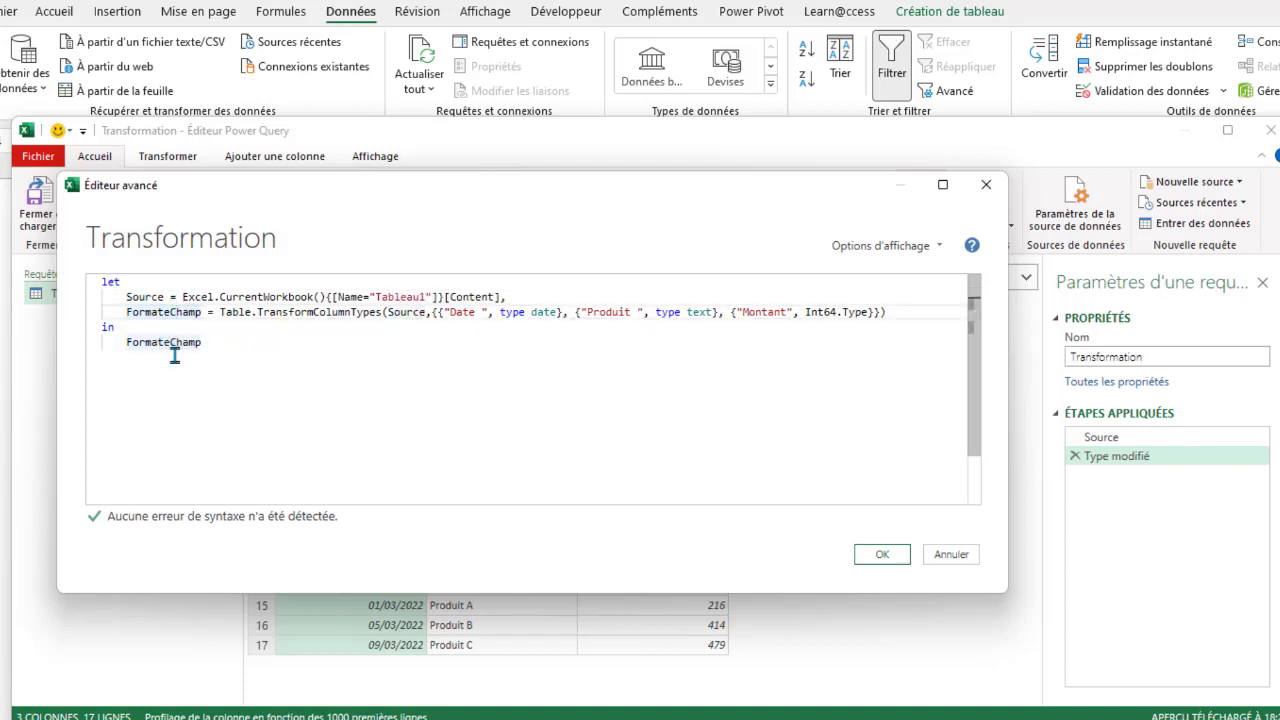
pyautogui.click(400, 312)
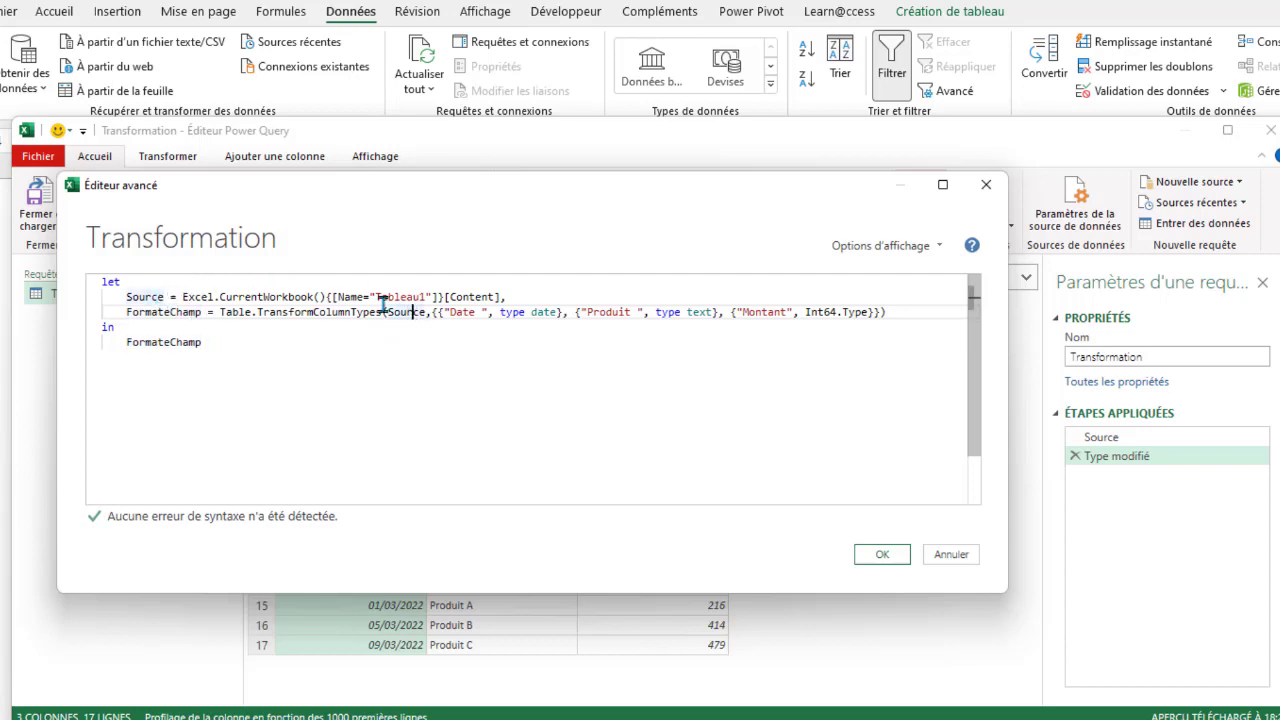
pyautogui.click(884, 557)
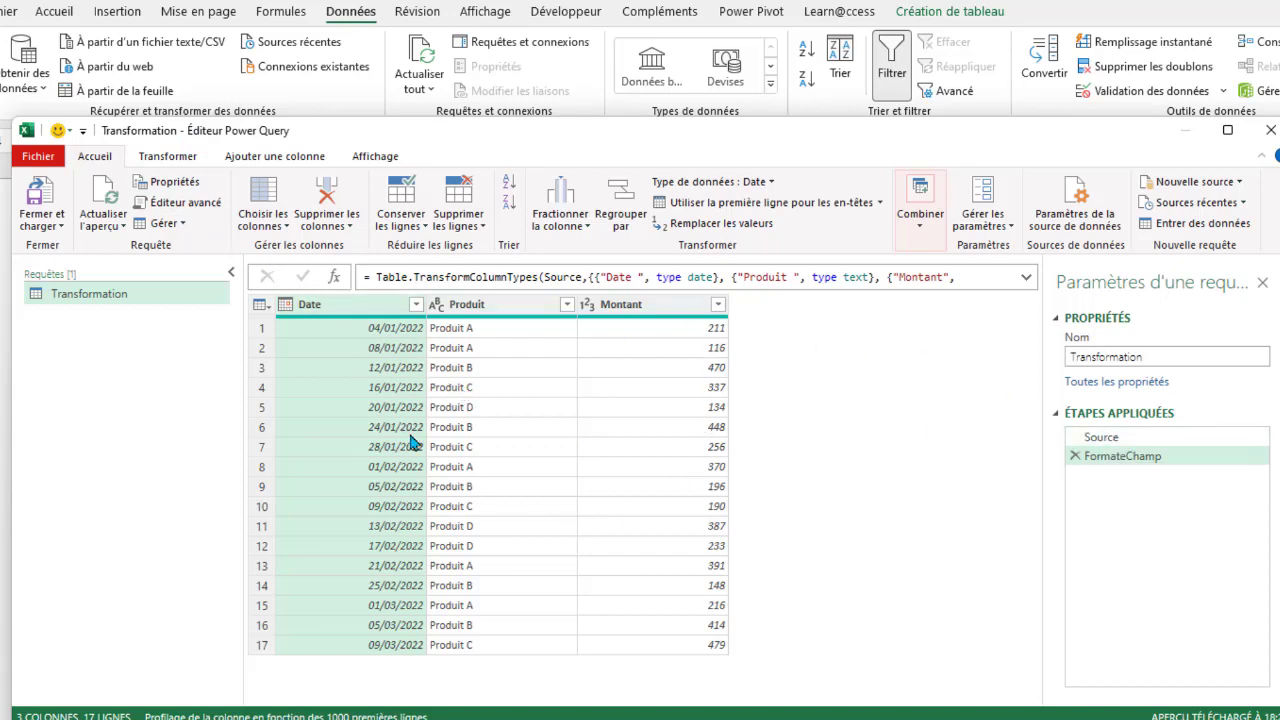
# Step: Reopen the query's M code in the advanced editor and rename the Source step definition as MesData, aligned with the line below
pyautogui.click(176, 202)
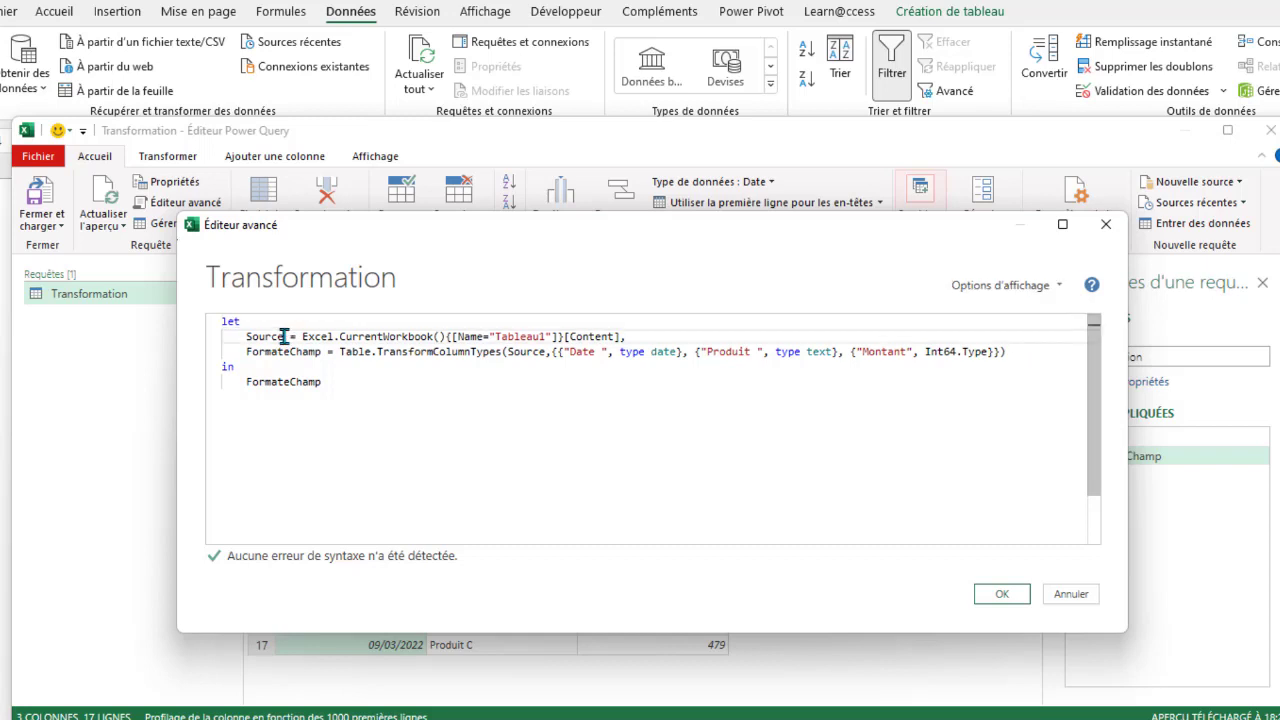
pyautogui.moveTo(287, 336); pyautogui.dragTo(240, 337)
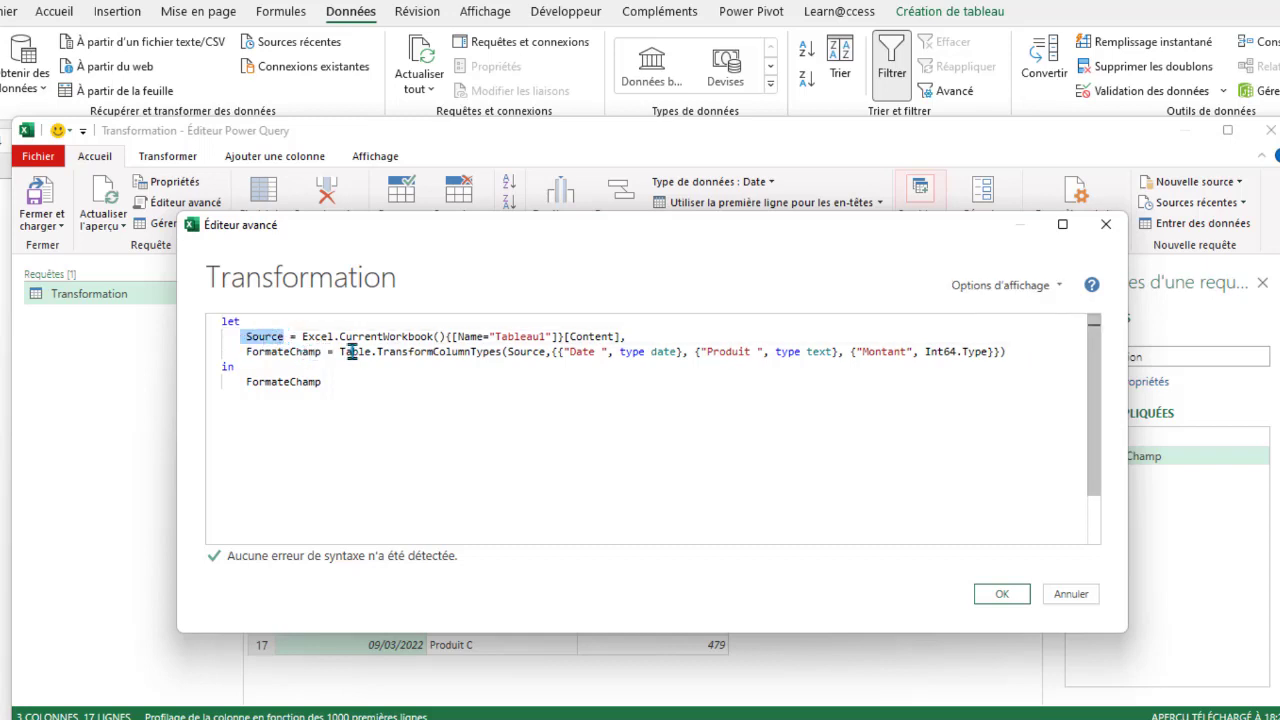
pyautogui.press('BackSpace')
pyautogui.write('M')
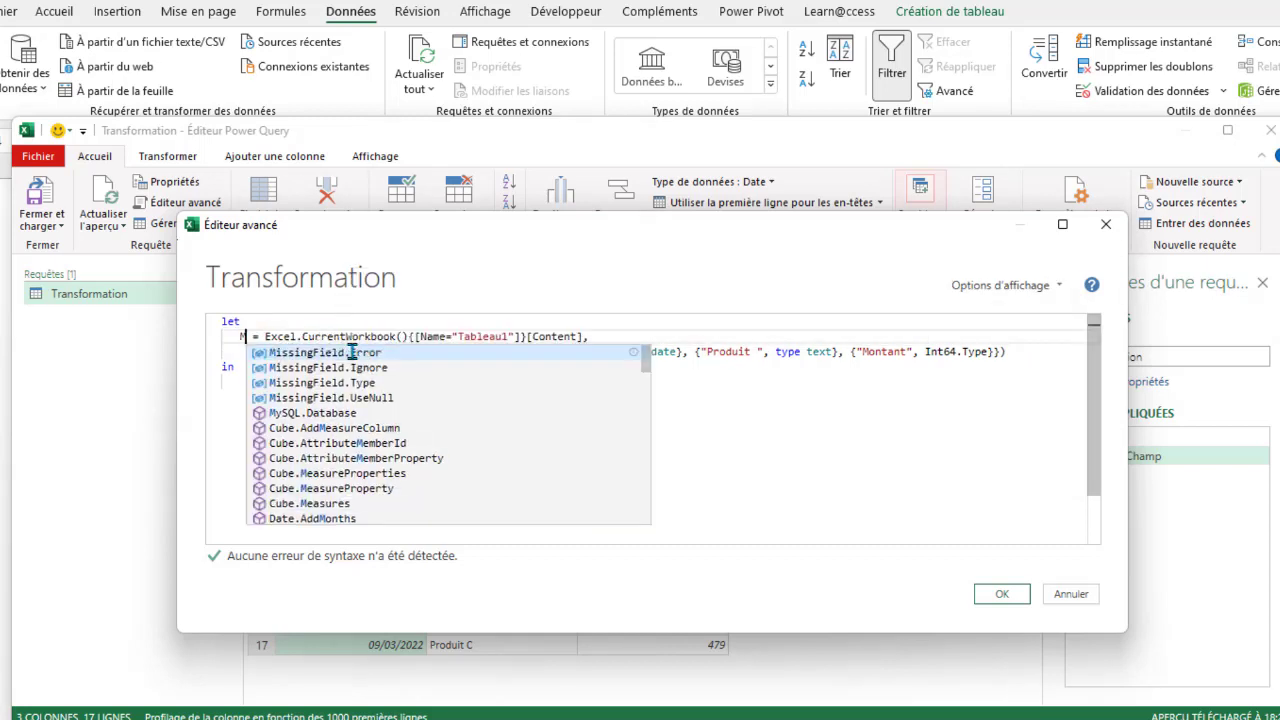
pyautogui.write('es')
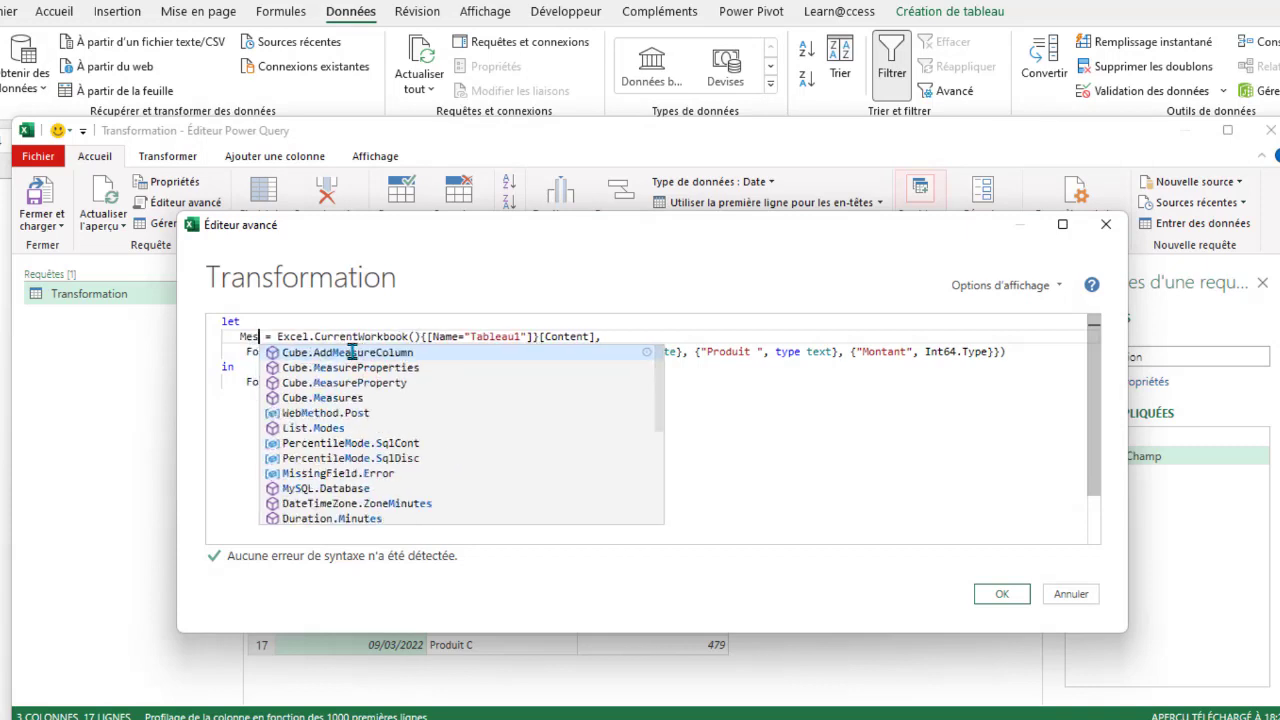
pyautogui.write('Data')
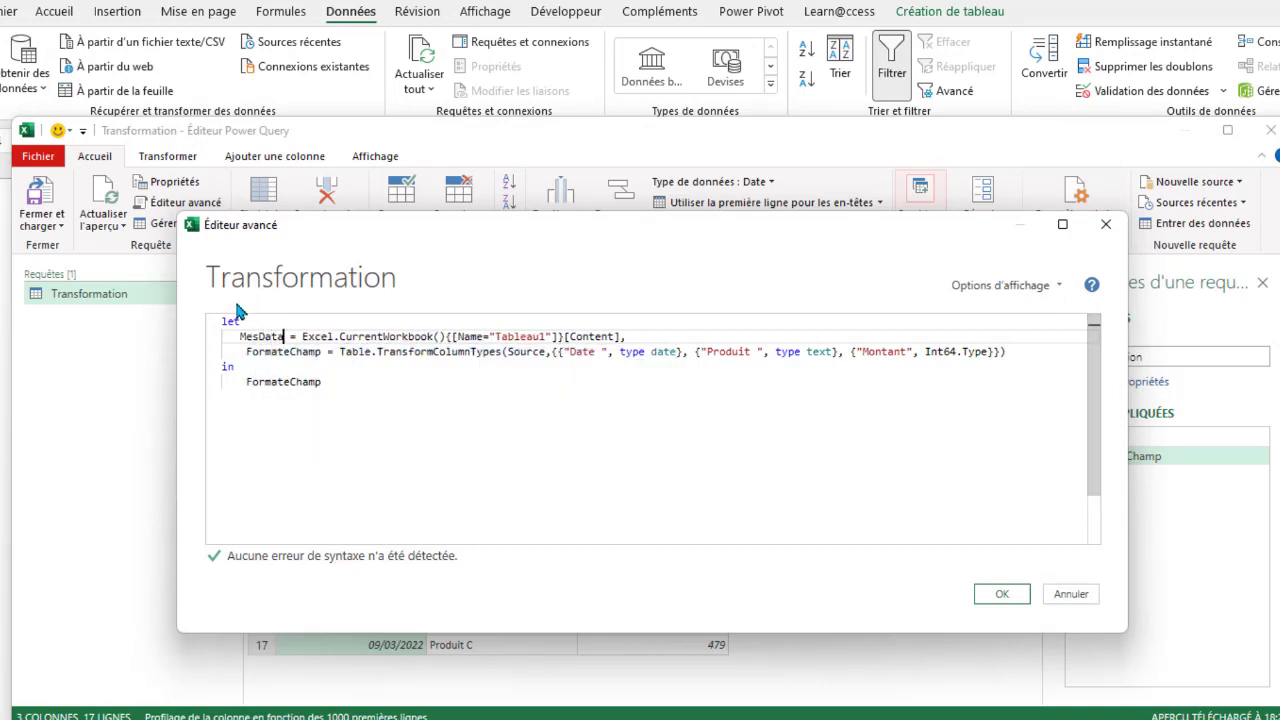
pyautogui.click(241, 341)
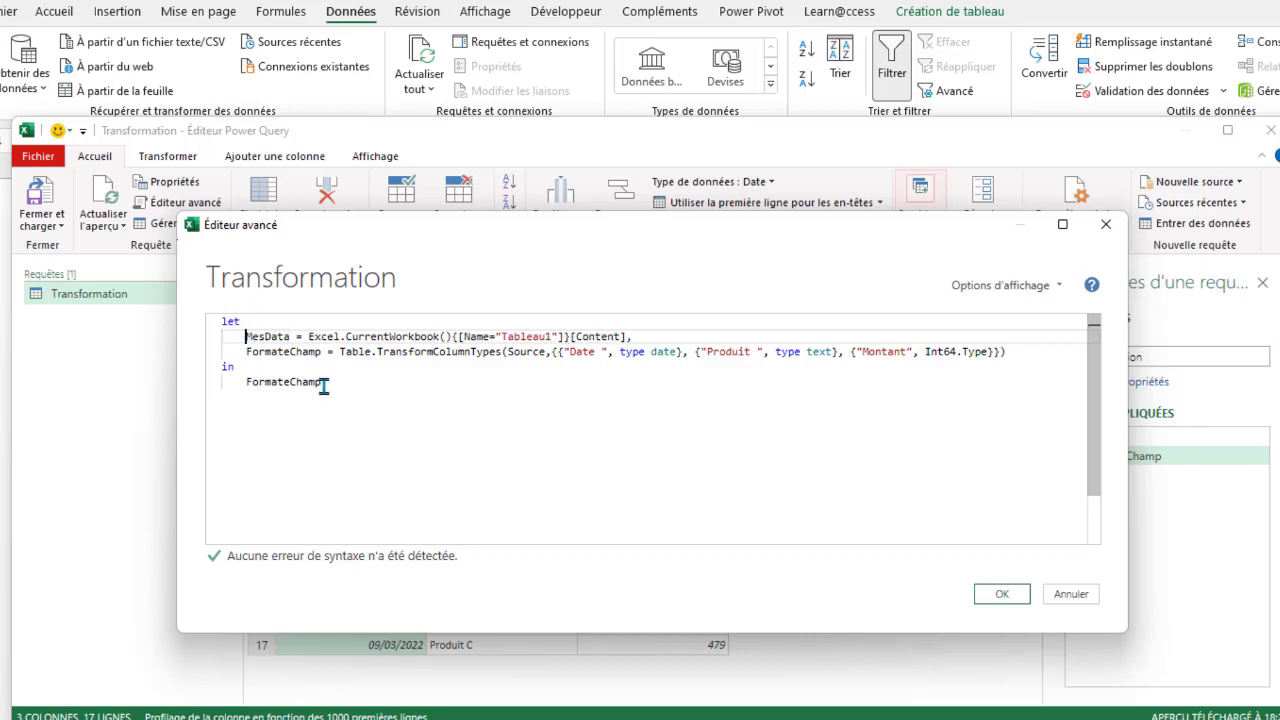
# Step: Replace the Source reference inside Table.TransformColumnTypes with MesData and apply the edited M code
pyautogui.doubleClick(280, 337)
pyautogui.hotkey('ctrl', 'c')
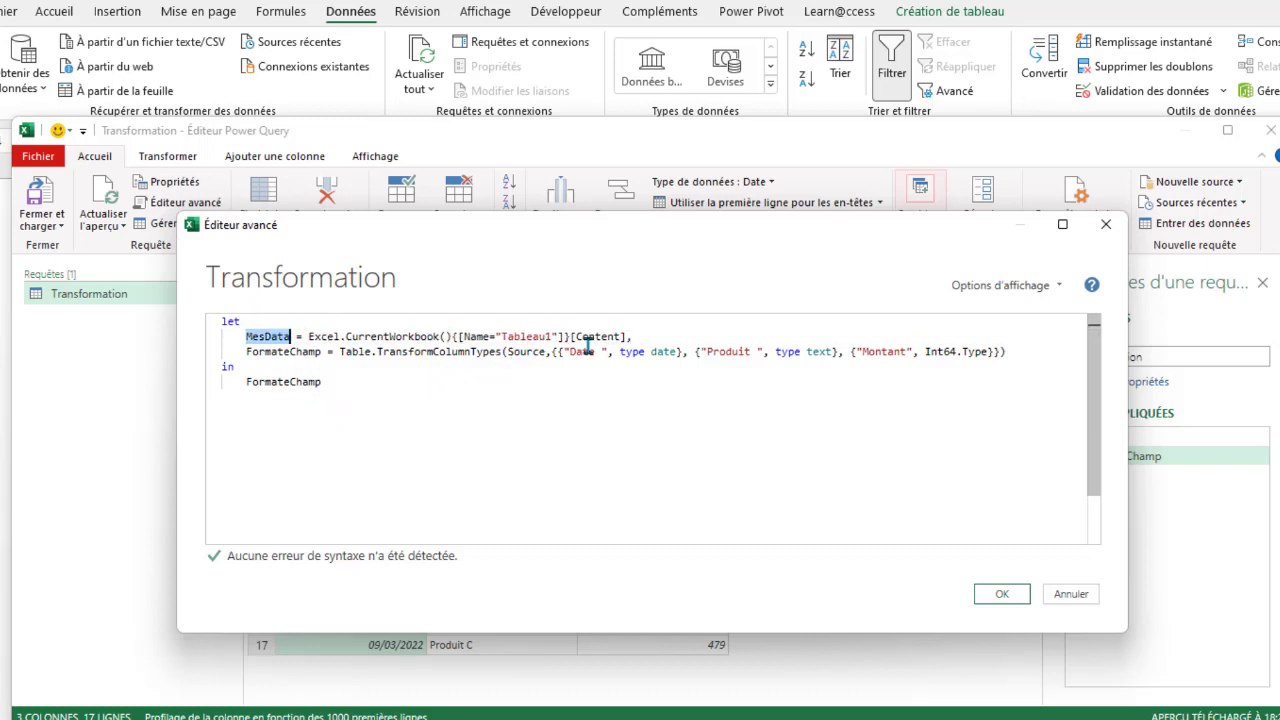
pyautogui.moveTo(551, 353); pyautogui.dragTo(533, 358)
pyautogui.click(546, 336)
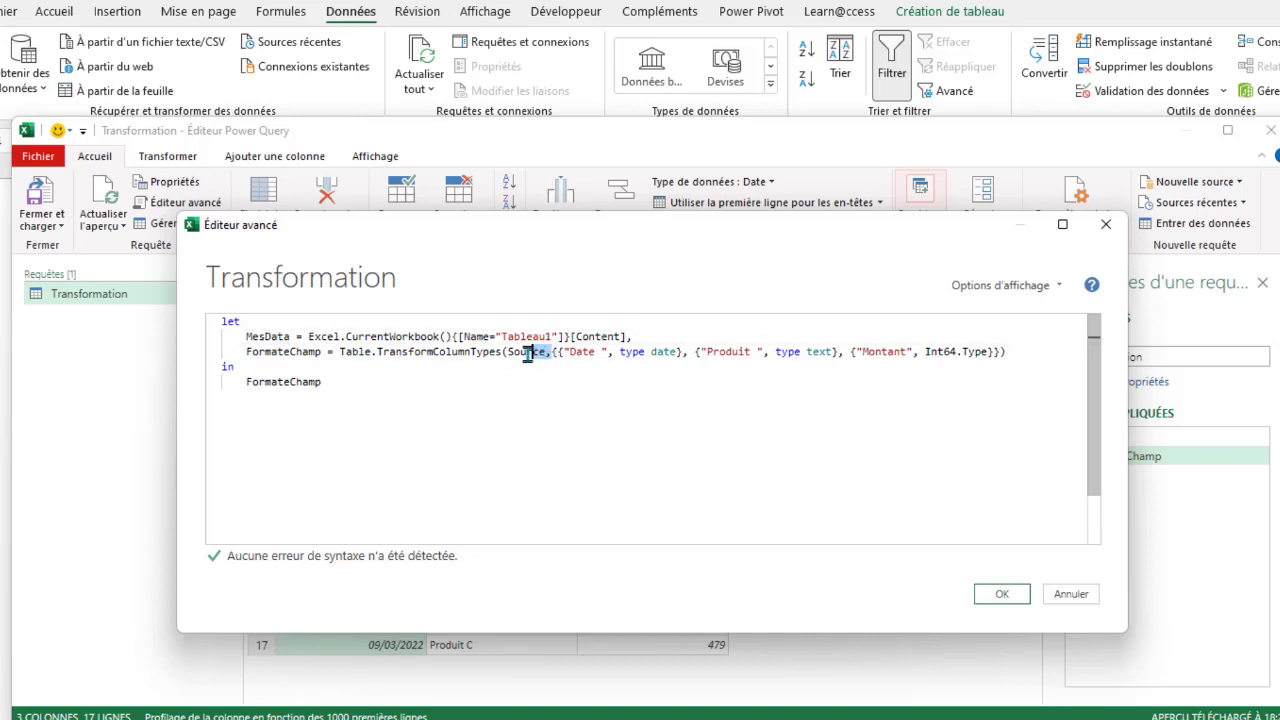
pyautogui.doubleClick(535, 353)
pyautogui.hotkey('ctrl', 'v')
pyautogui.click(535, 410)
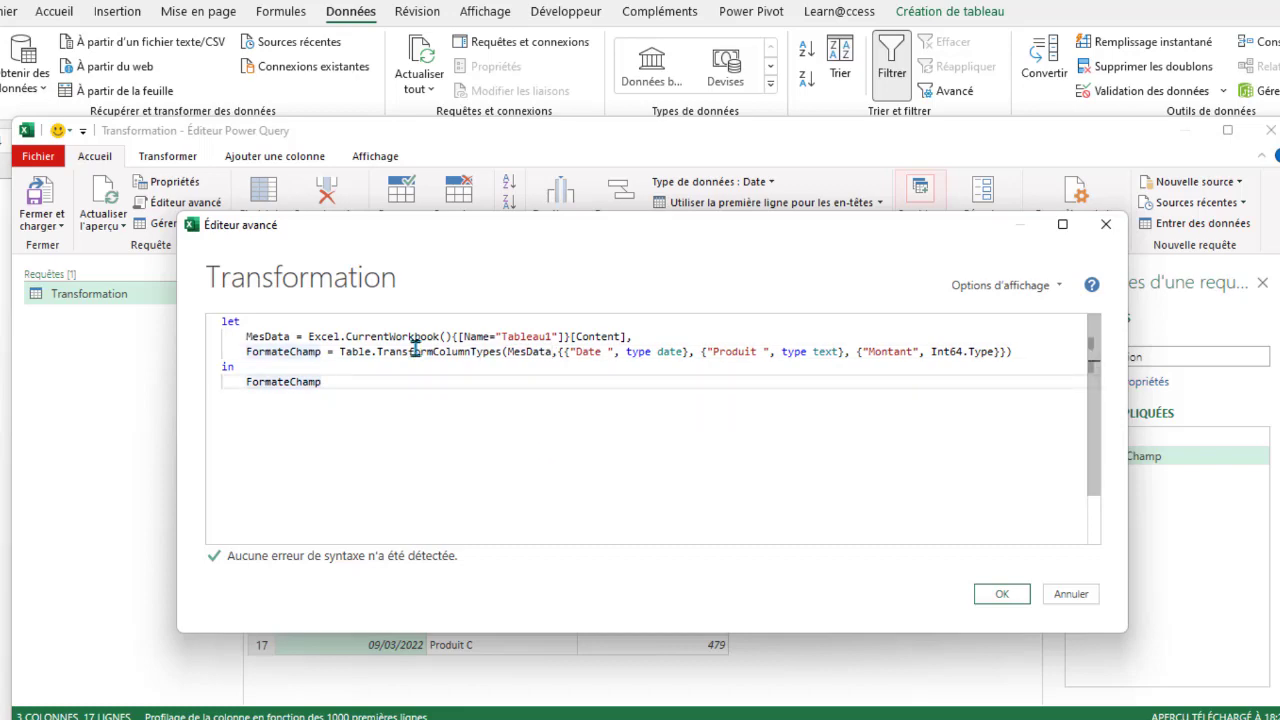
pyautogui.click(1002, 594)
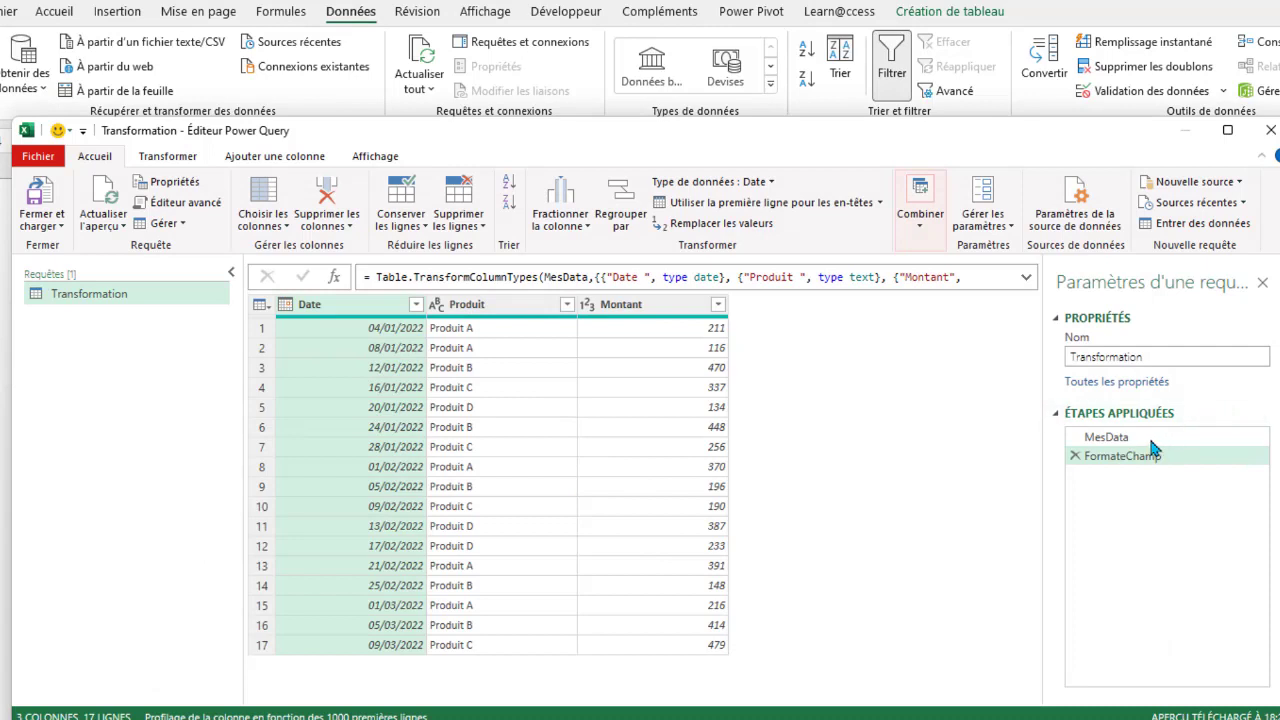
# Step: Compare the data previews and formulas of the MesData and FormateChamp applied steps
pyautogui.click(1112, 437)
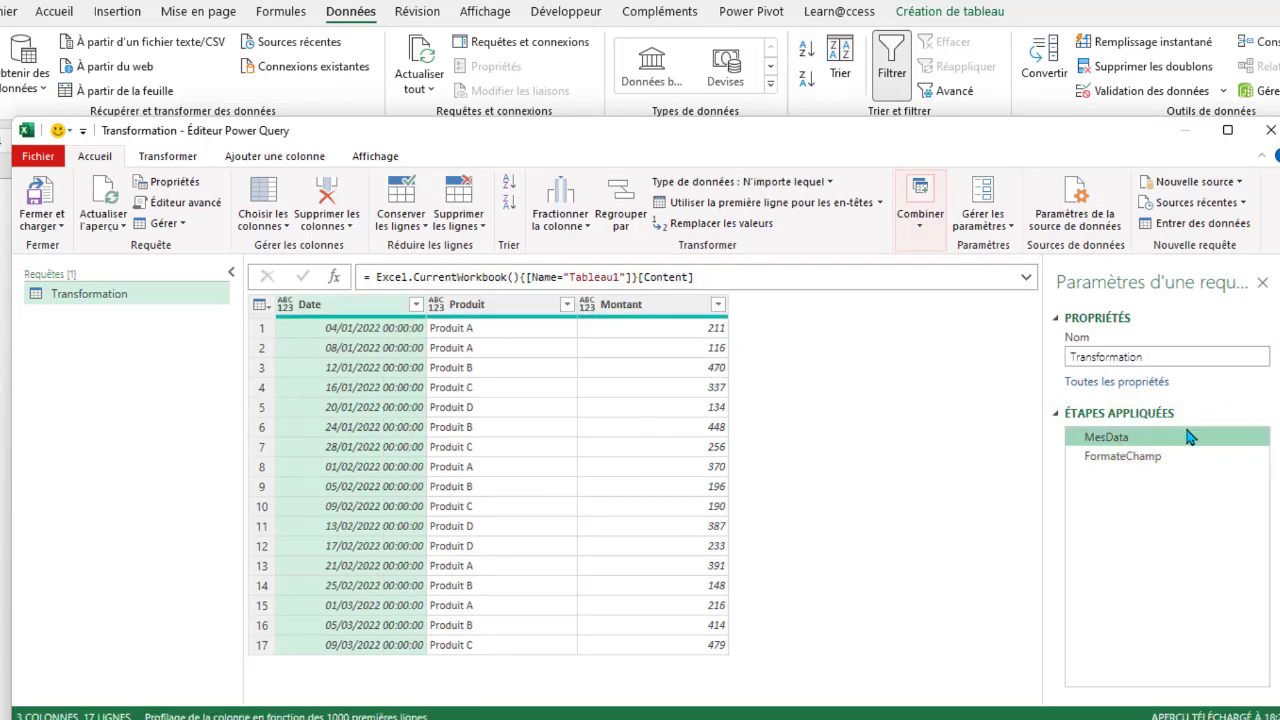
pyautogui.click(1122, 456)
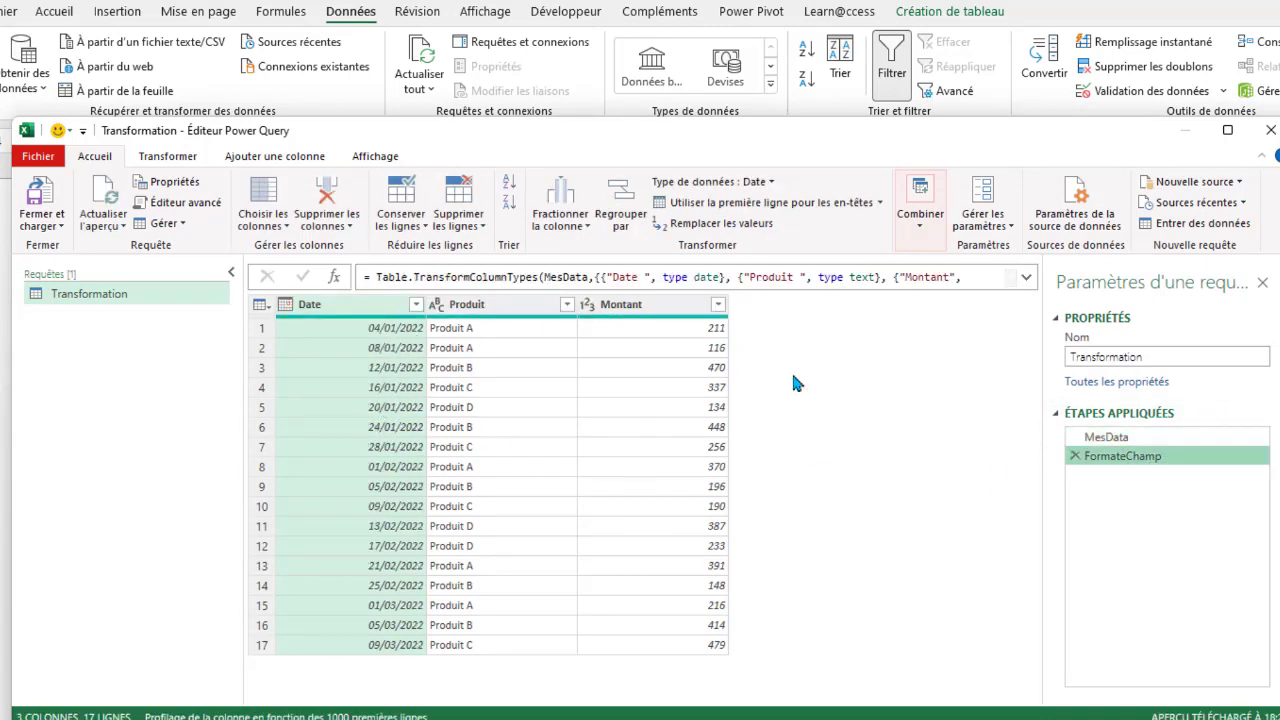
pyautogui.click(1110, 438)
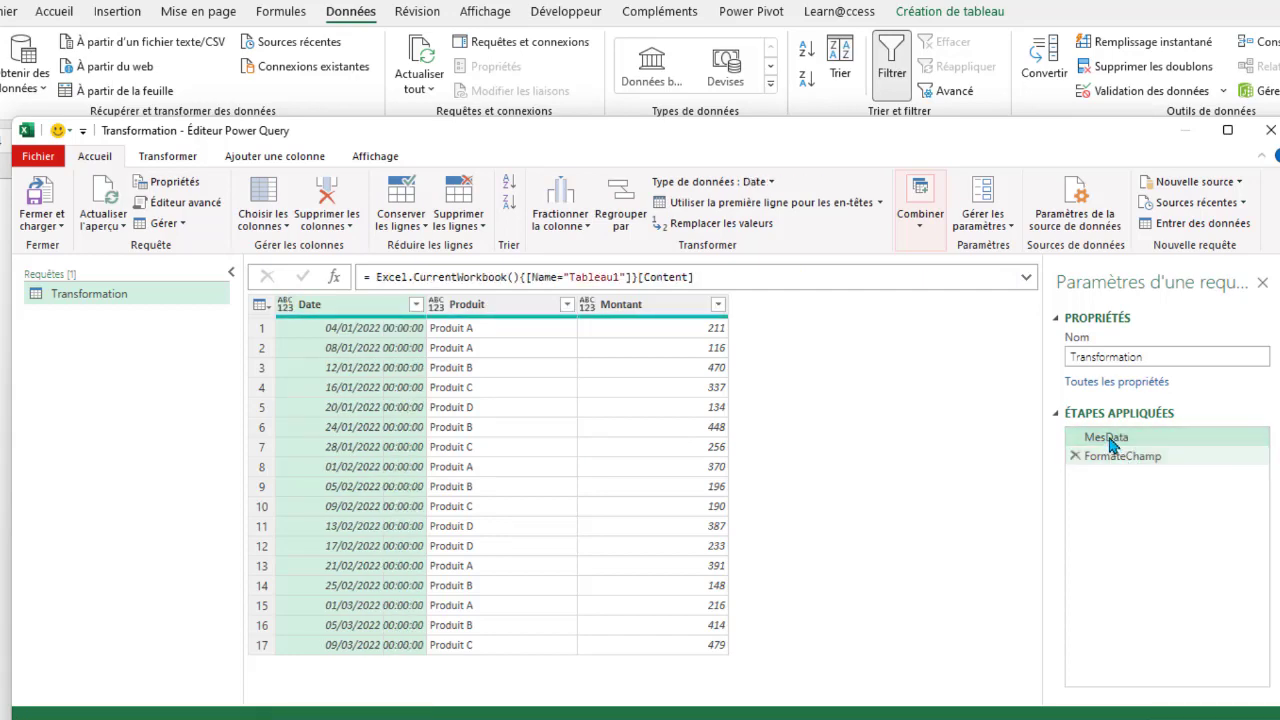
pyautogui.click(1118, 456)
pyautogui.click(1108, 437)
# Step: Review in the advanced editor how the M code chains MesData to FormateChamp and returns the last step, and close the editor
pyautogui.click(185, 202)
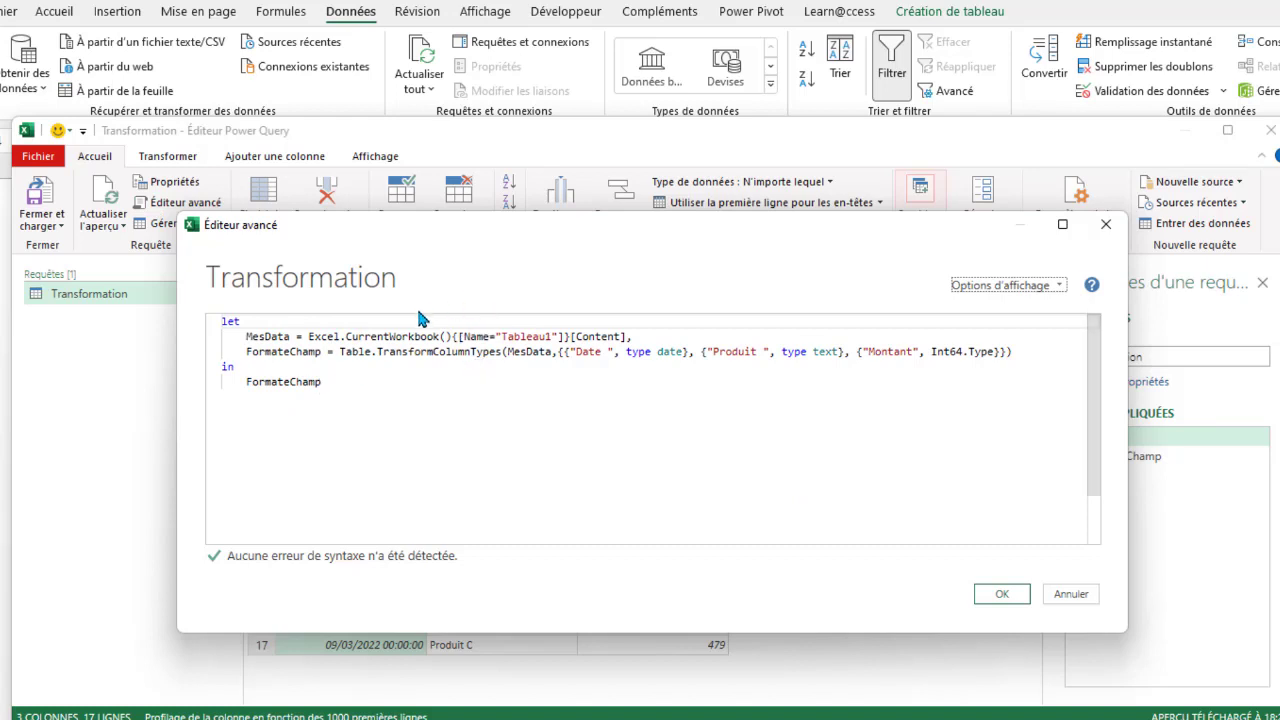
pyautogui.click(268, 337)
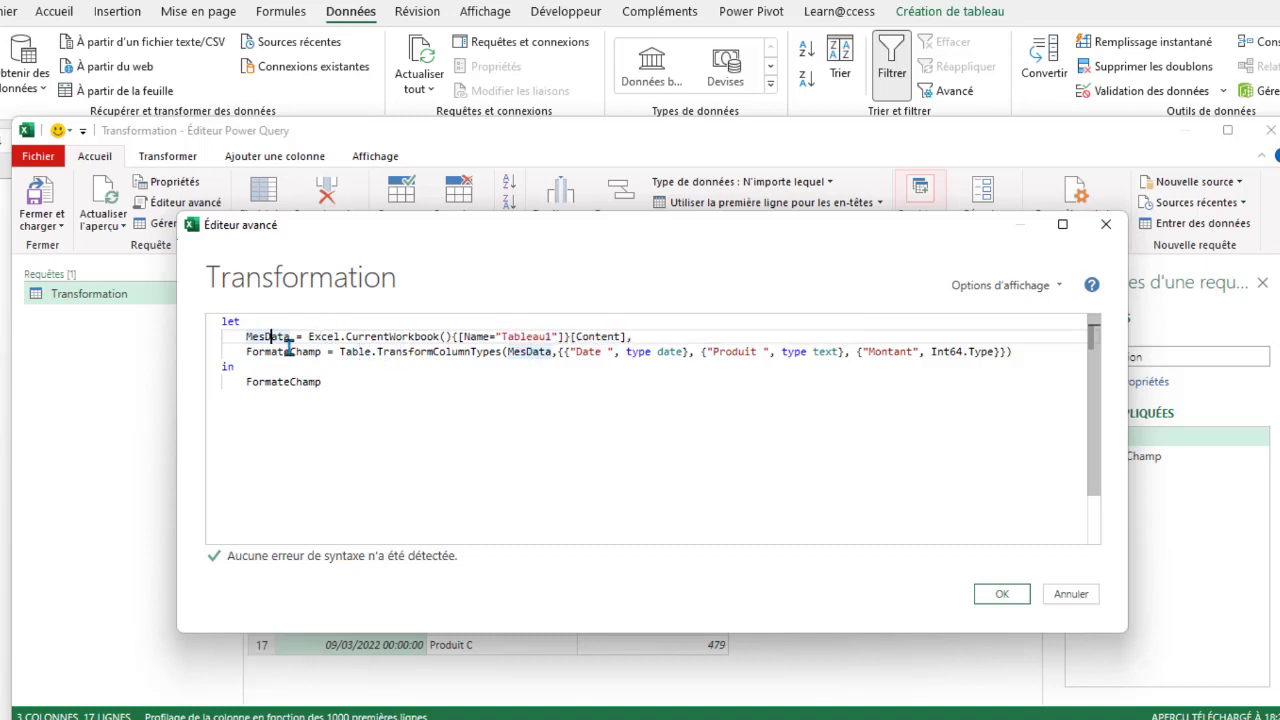
pyautogui.click(291, 382)
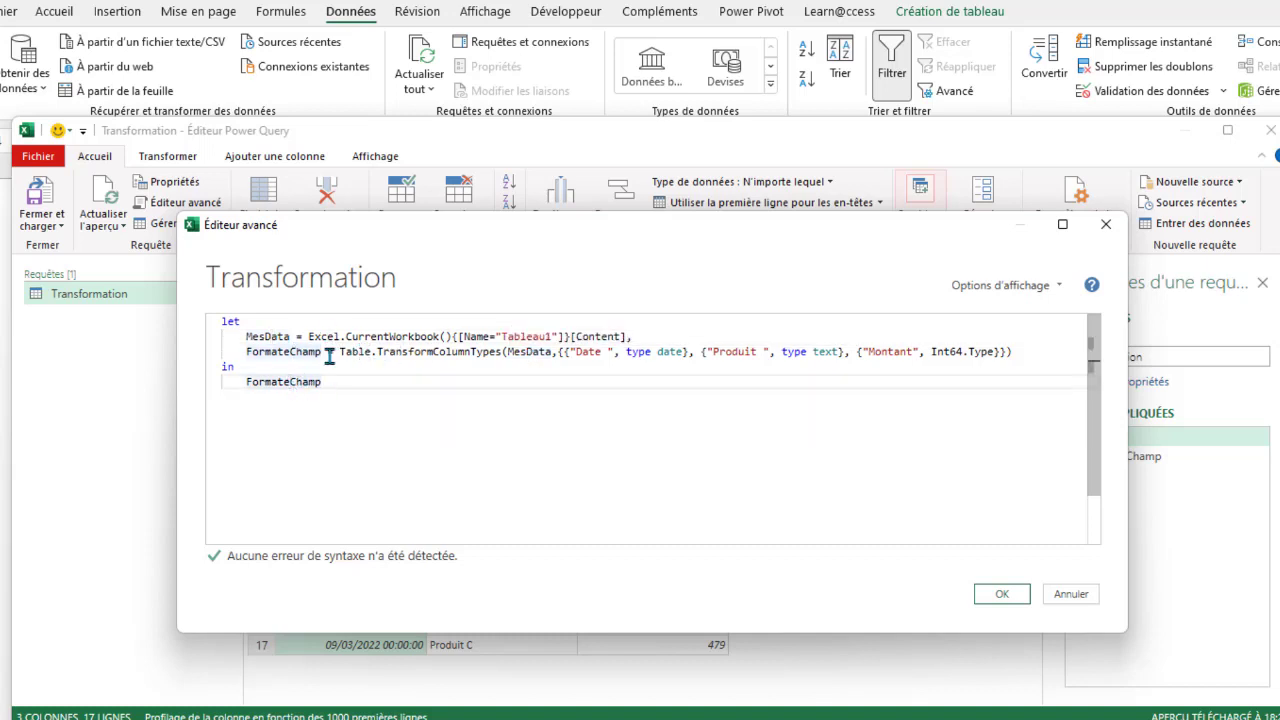
pyautogui.click(484, 388)
pyautogui.moveTo(554, 224); pyautogui.dragTo(1202, 312)
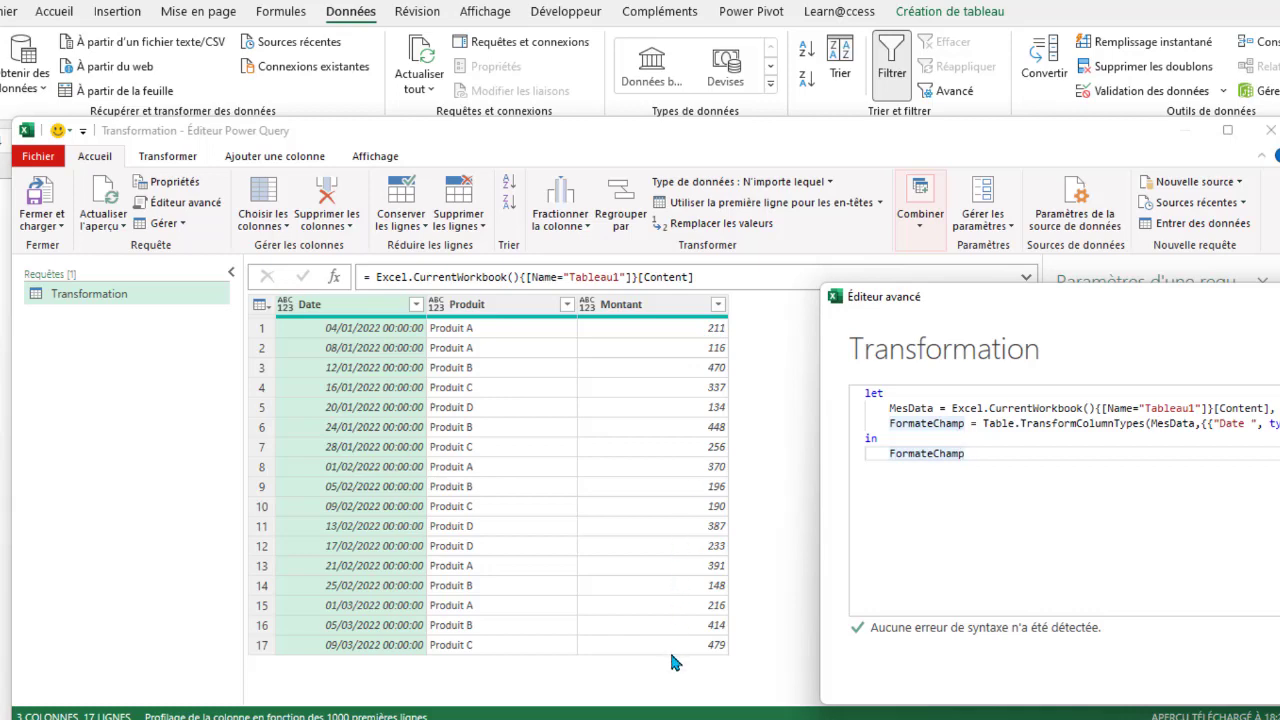
pyautogui.moveTo(1279, 297); pyautogui.dragTo(883, 218)
pyautogui.click(1167, 225)
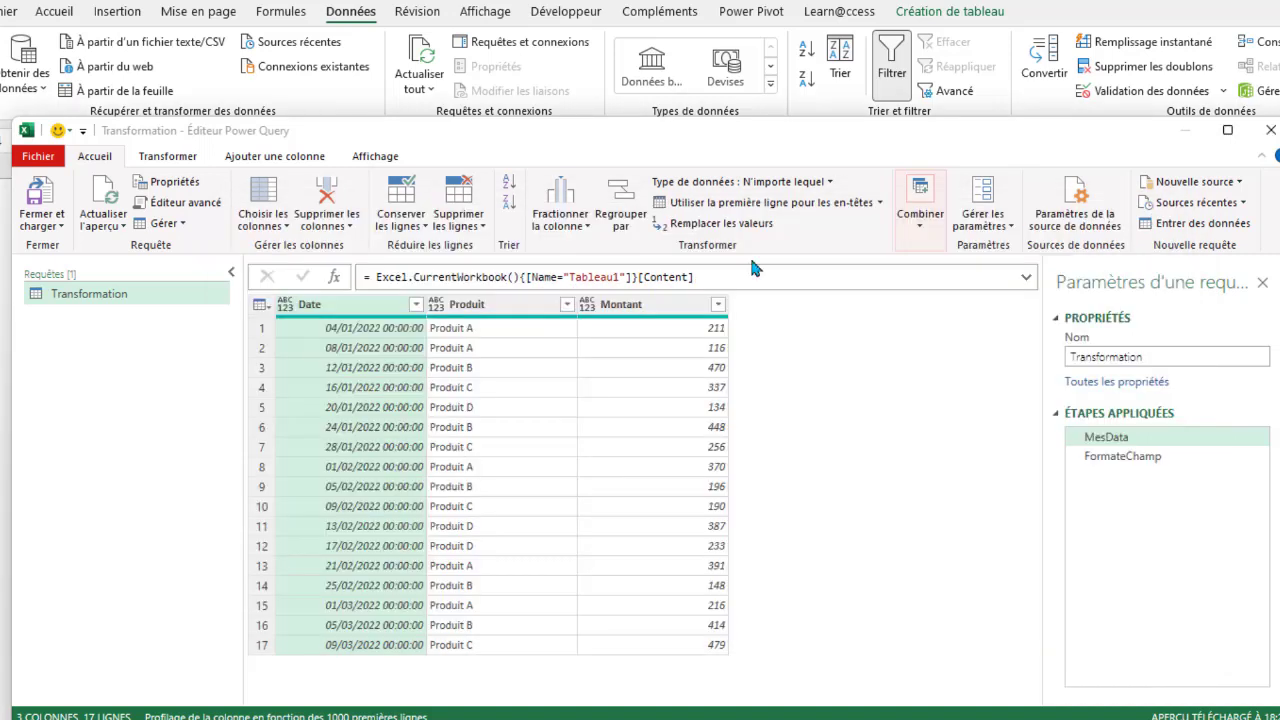
pyautogui.click(653, 305)
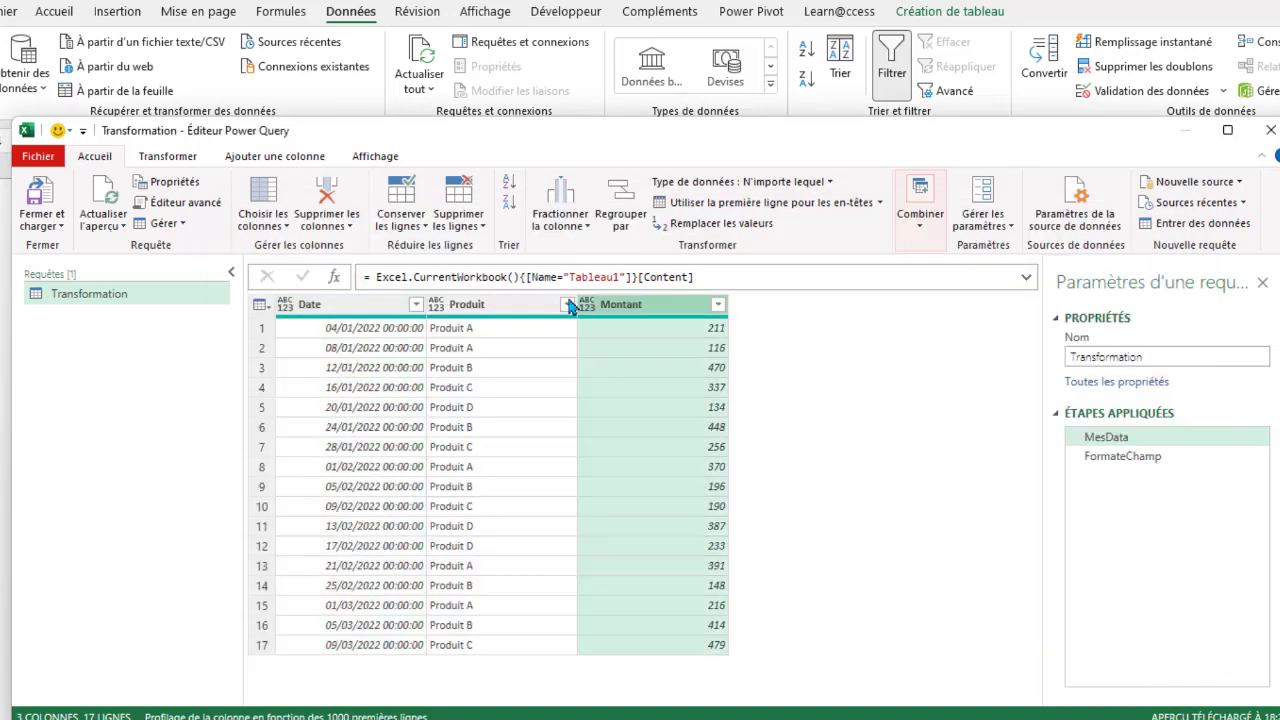
pyautogui.click(186, 158)
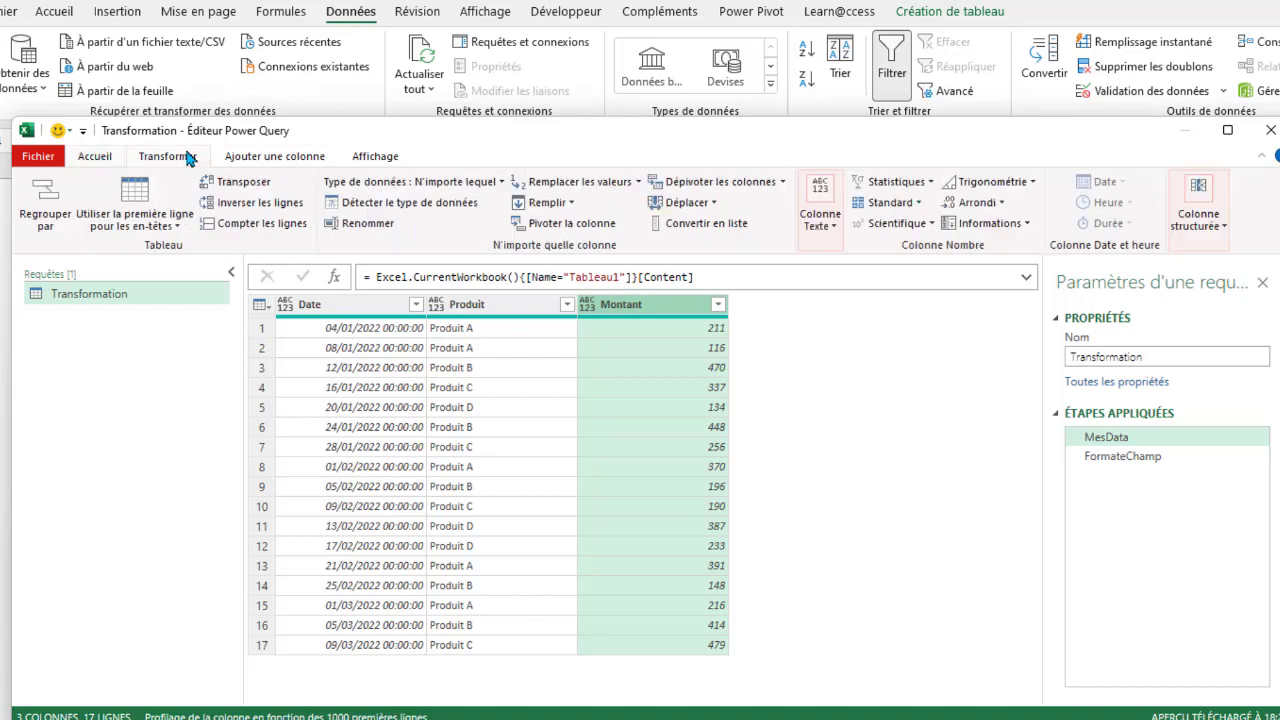
pyautogui.click(926, 188)
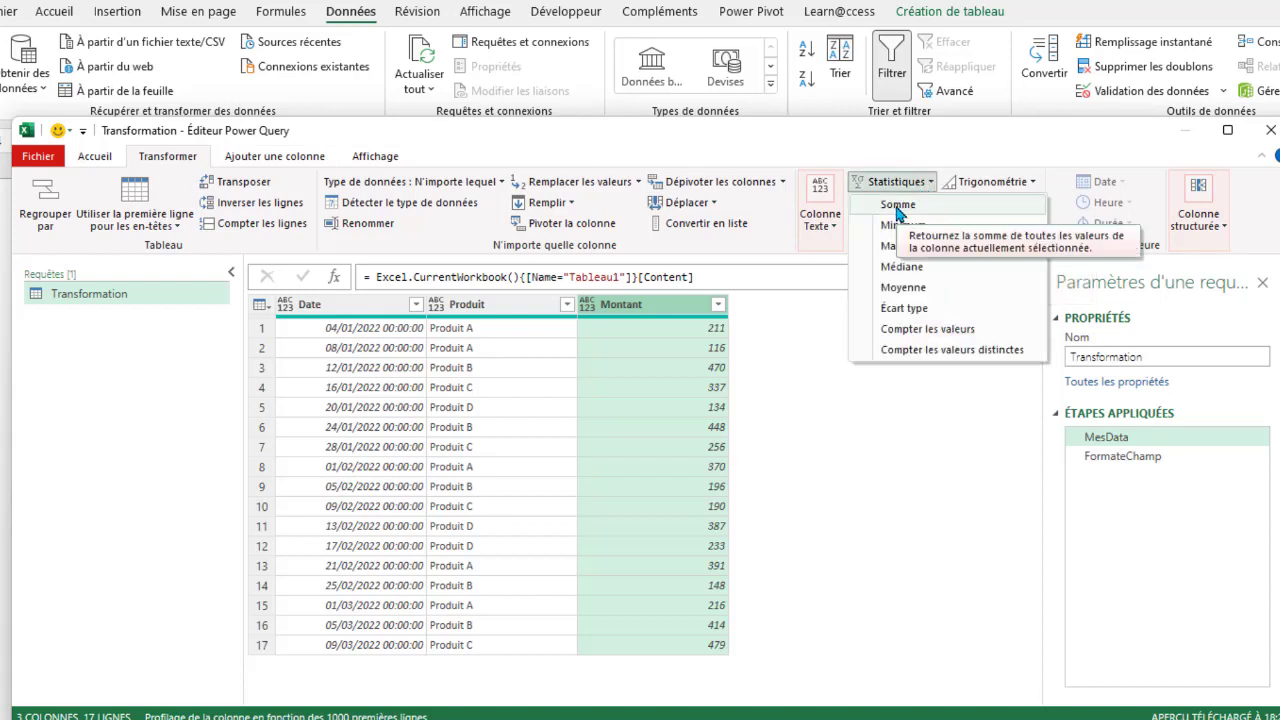
pyautogui.click(897, 207)
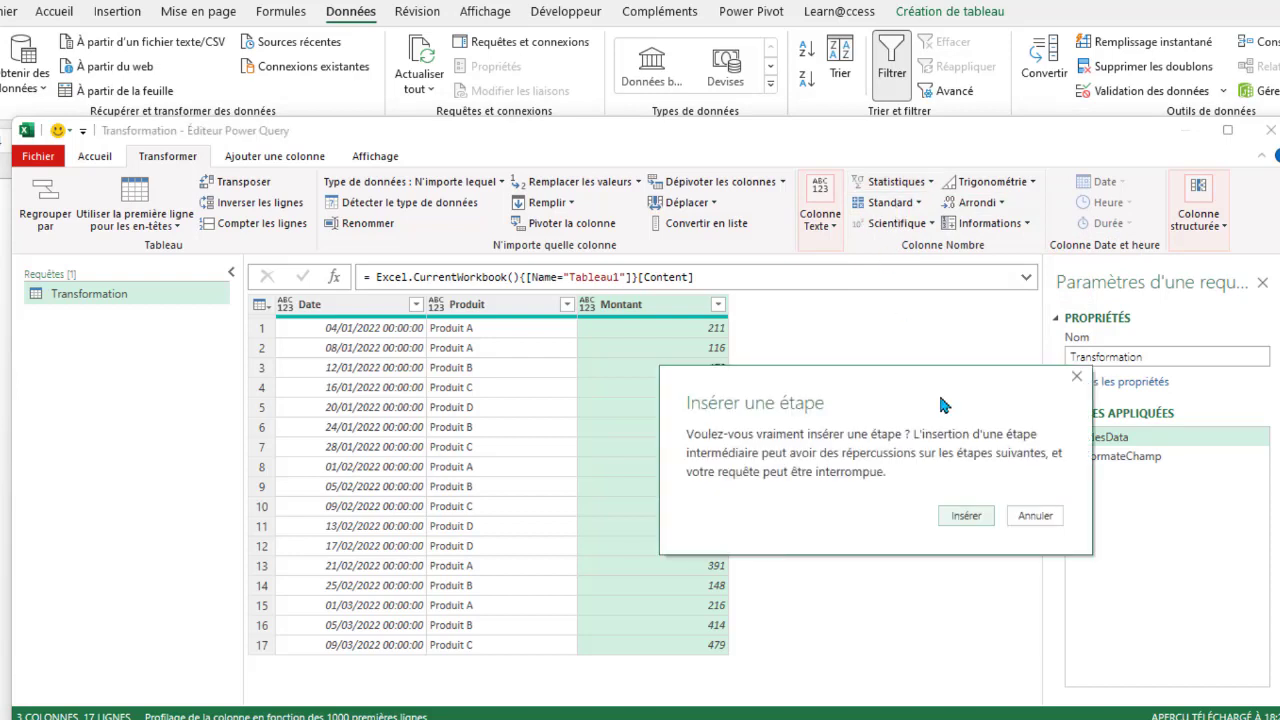
pyautogui.moveTo(937, 390); pyautogui.dragTo(606, 340)
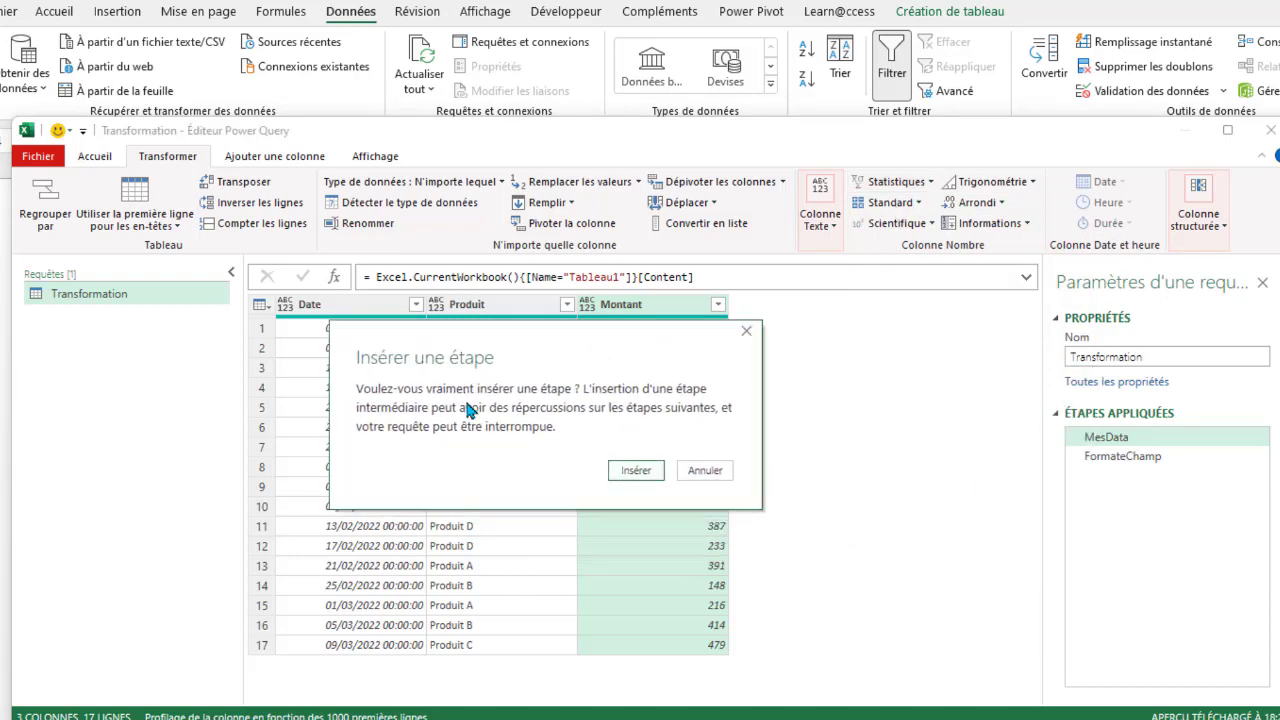
pyautogui.click(708, 471)
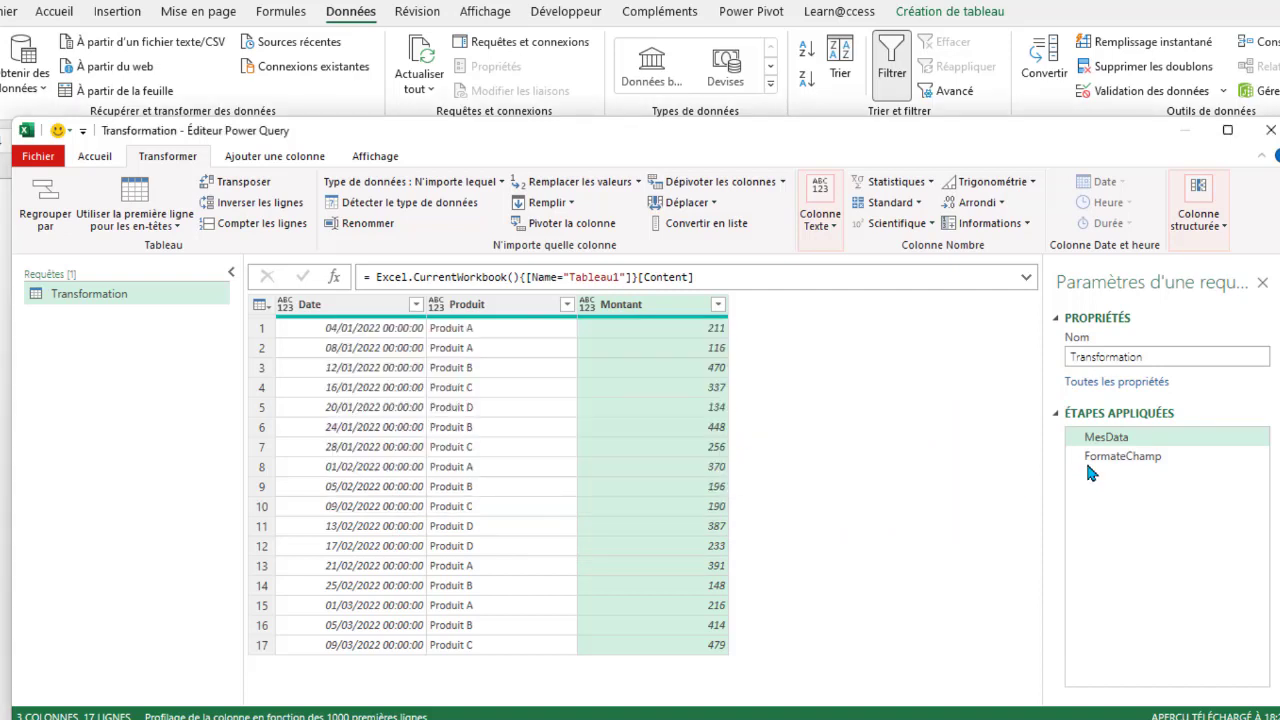
# Step: Calculate the sum of the Montant column as a new step following FormateChamp
pyautogui.click(1125, 457)
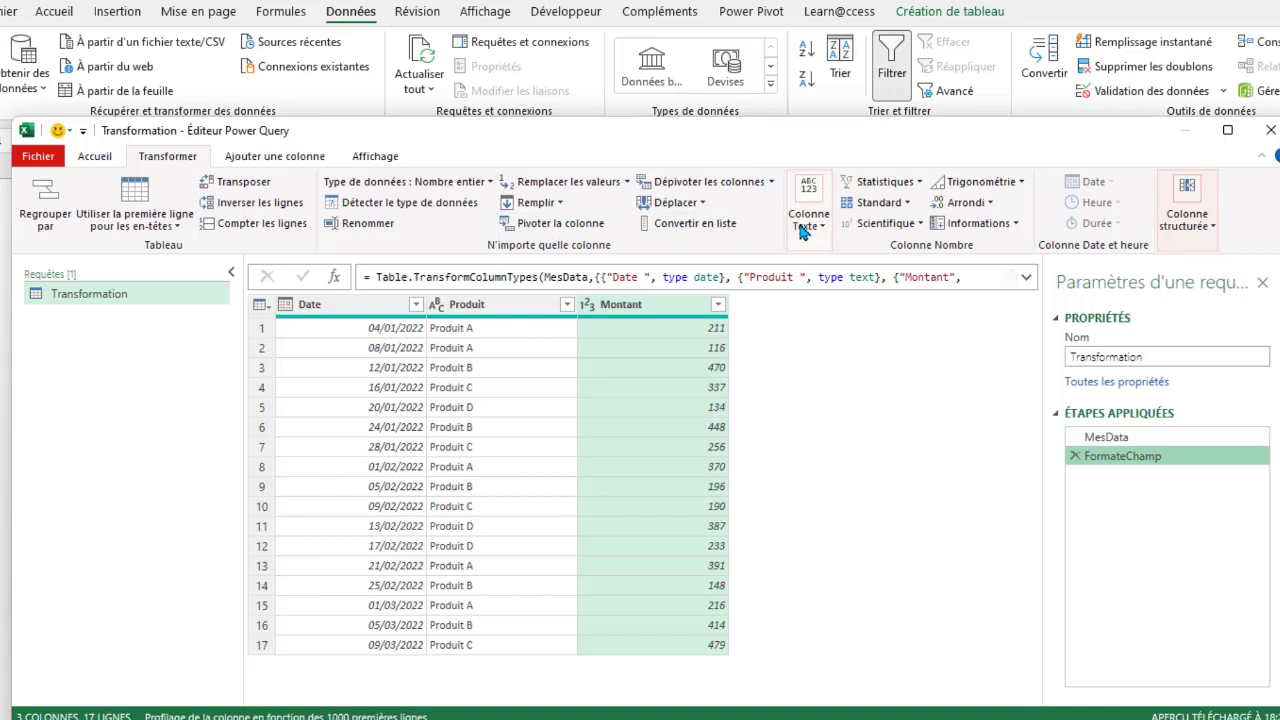
pyautogui.click(880, 181)
pyautogui.click(878, 204)
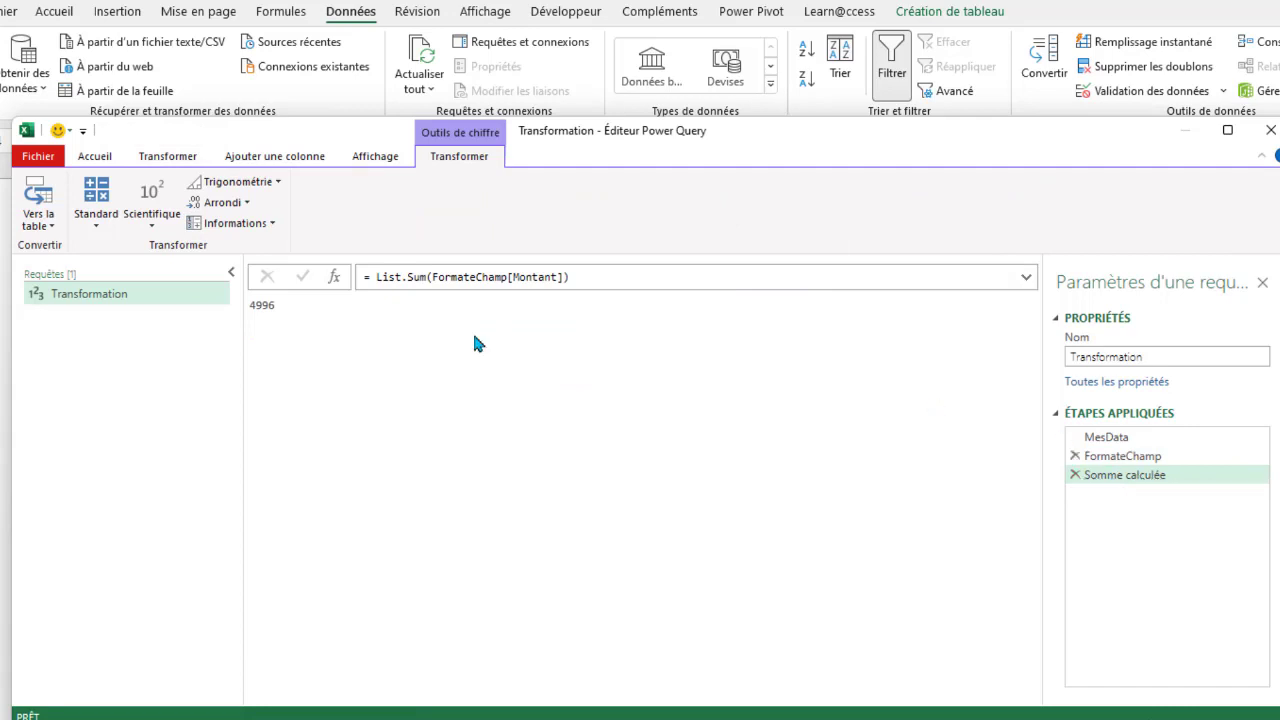
pyautogui.doubleClick(264, 305)
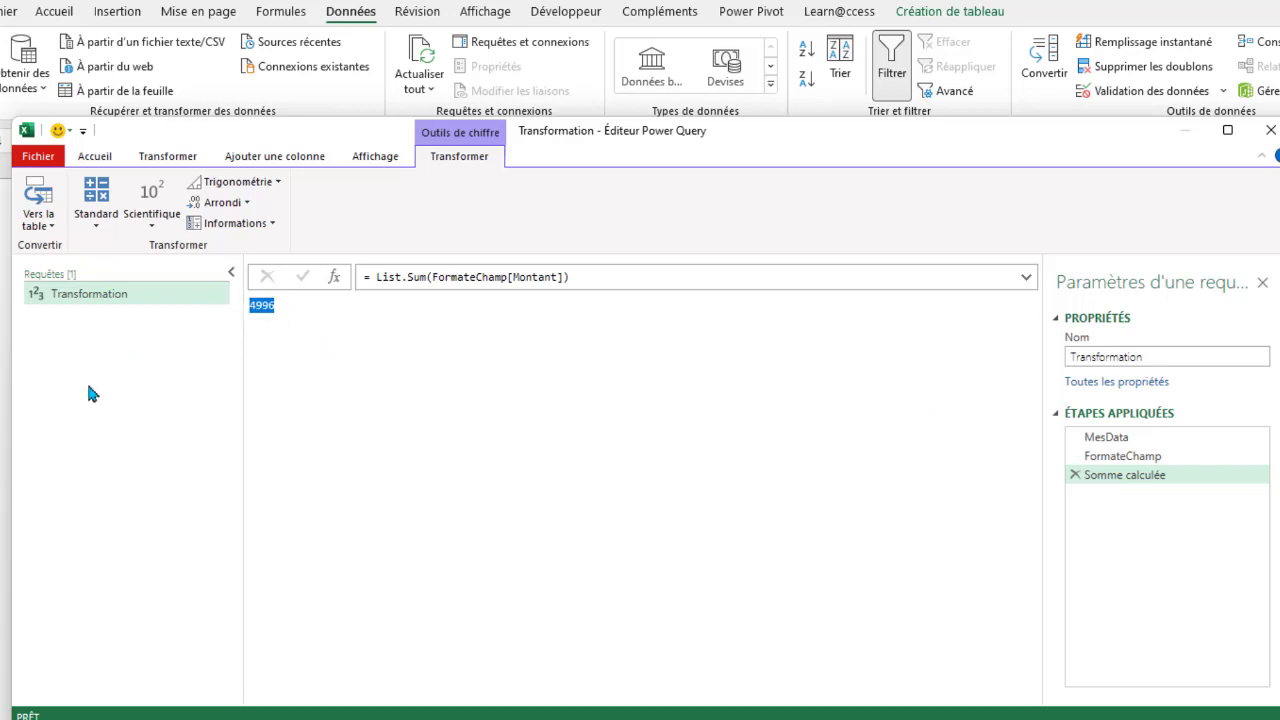
# Step: Rename the #"Somme calculée" step definition as MontantTotal in the query's M code
pyautogui.click(232, 275)
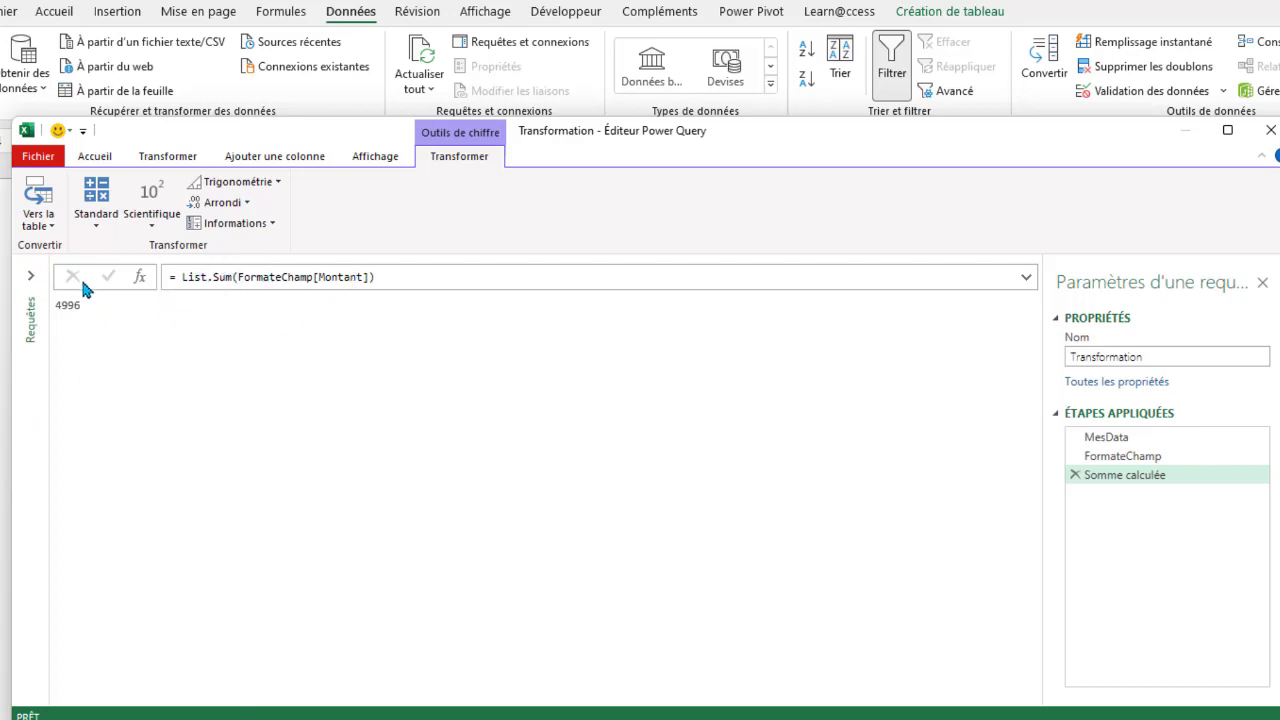
pyautogui.click(95, 156)
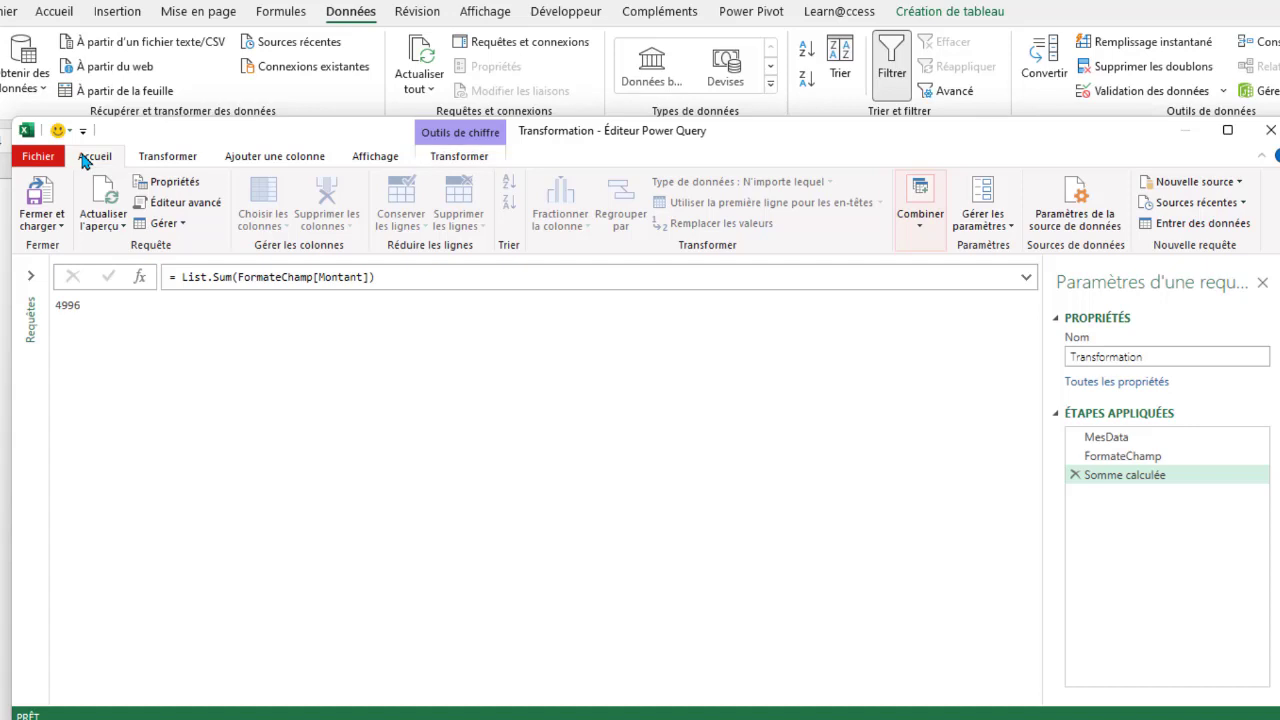
pyautogui.click(185, 203)
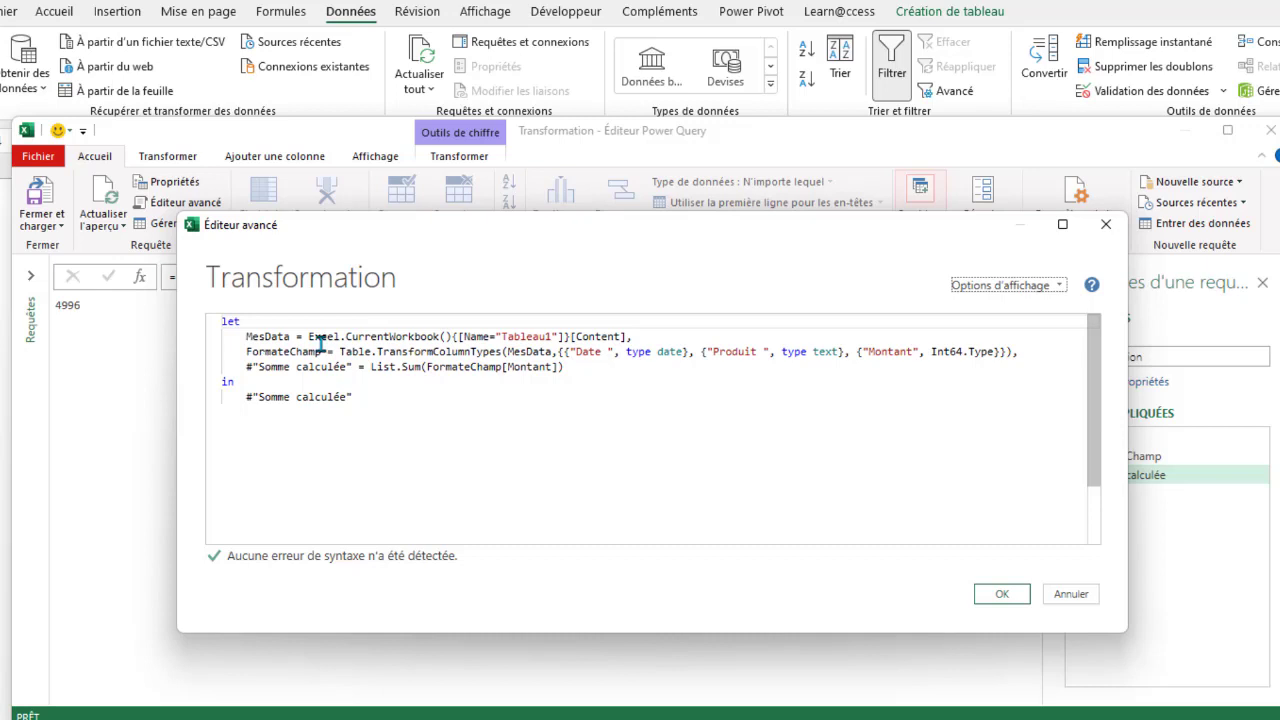
pyautogui.moveTo(352, 367); pyautogui.dragTo(247, 367)
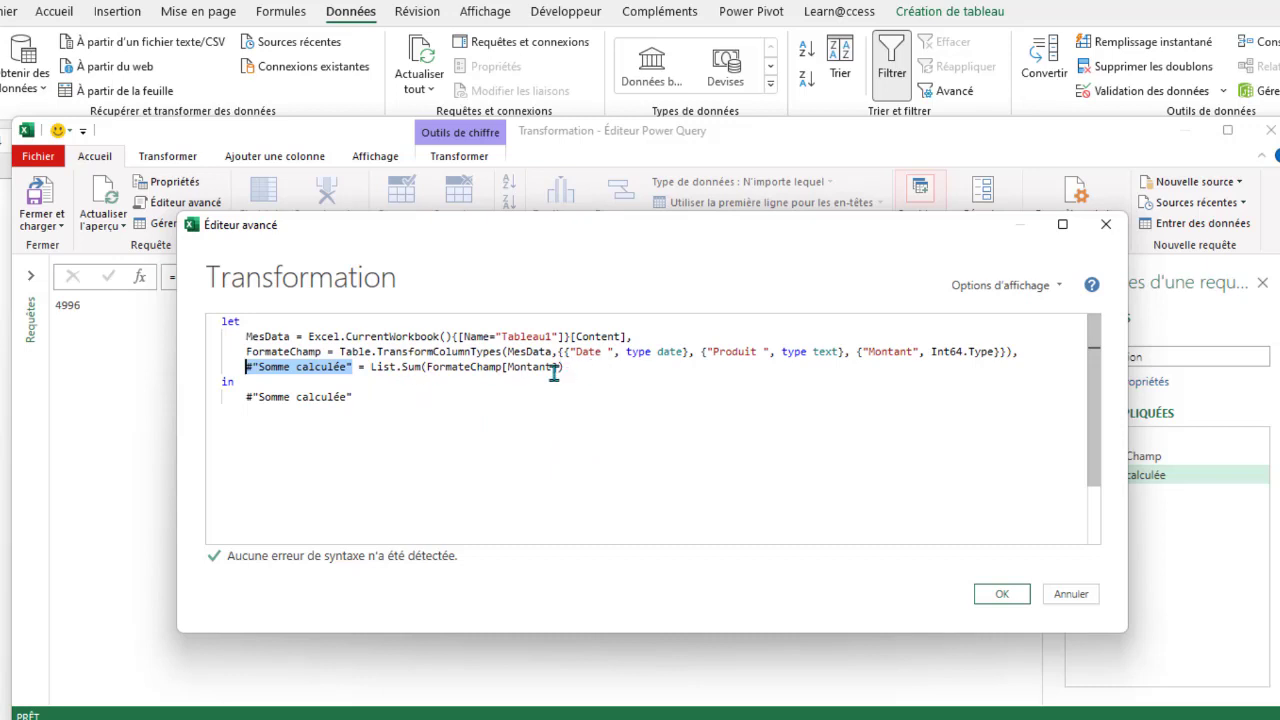
pyautogui.write('Montant')
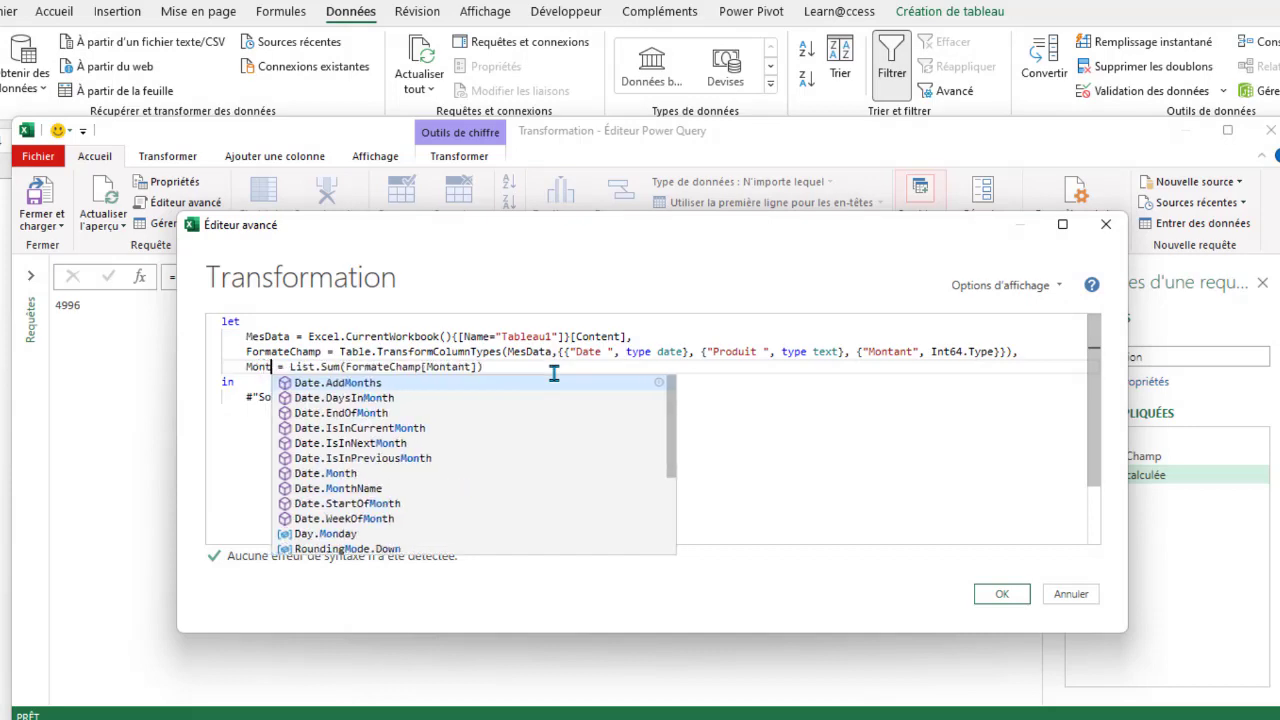
pyautogui.write('Total')
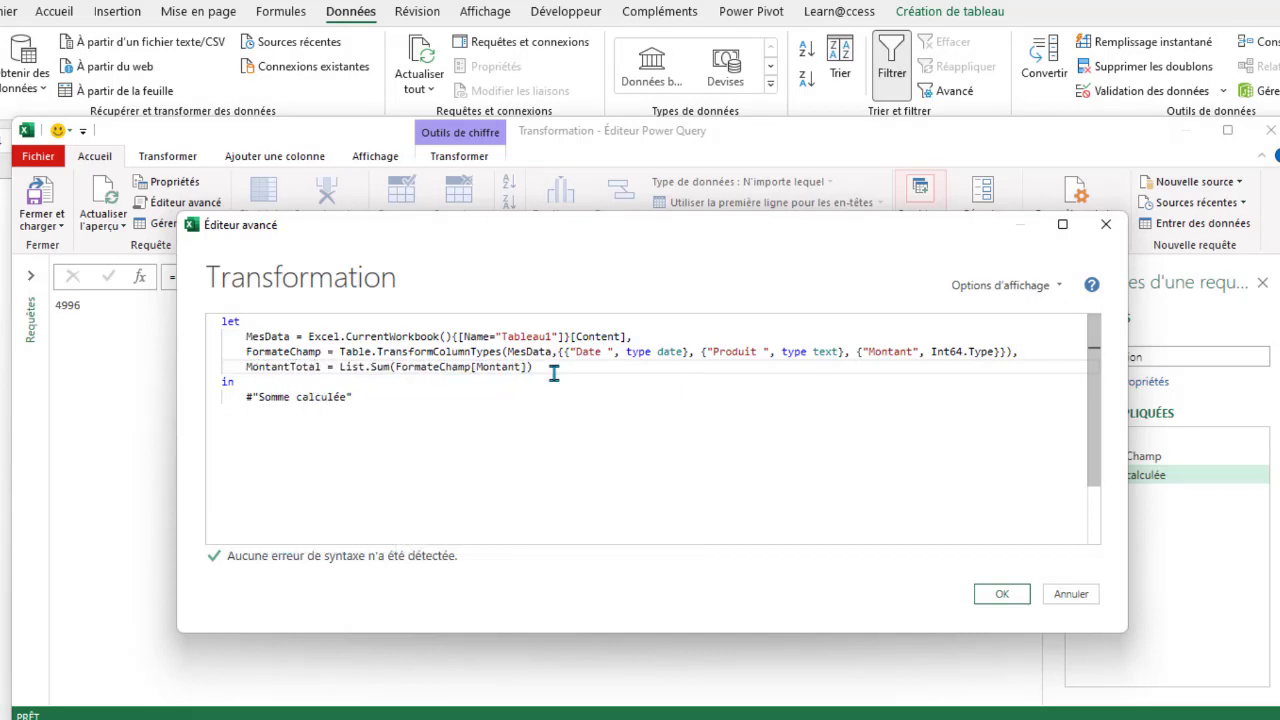
# Step: Move the MontantTotal line between the MesData and FormateChamp lines of the M code and indent it like its neighbours
pyautogui.click(319, 352)
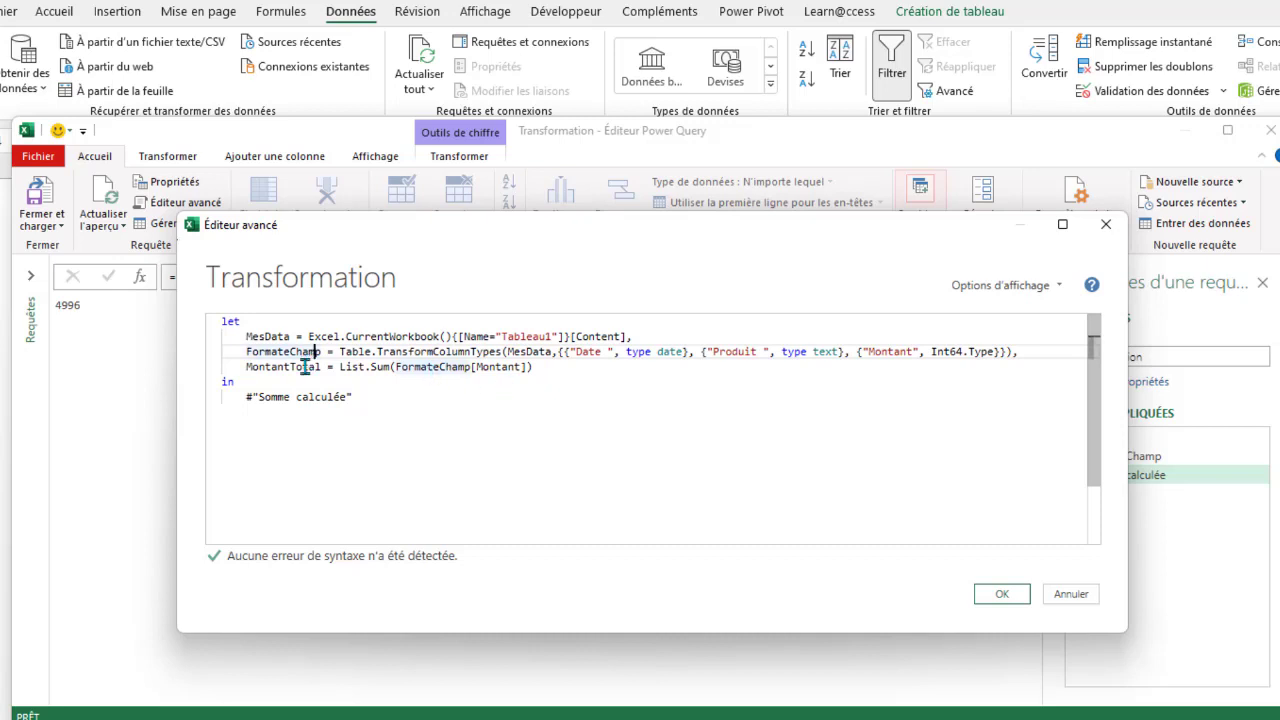
pyautogui.moveTo(548, 376); pyautogui.dragTo(282, 367)
pyautogui.click(352, 398)
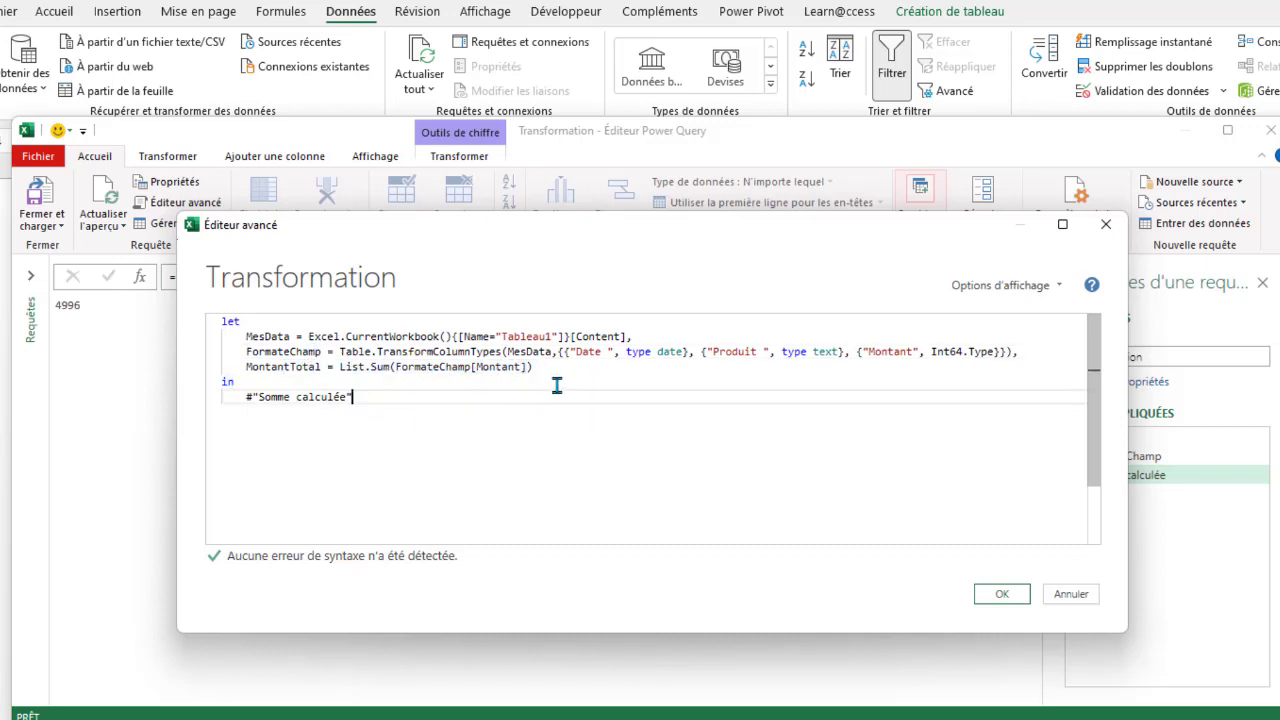
pyautogui.click(675, 336)
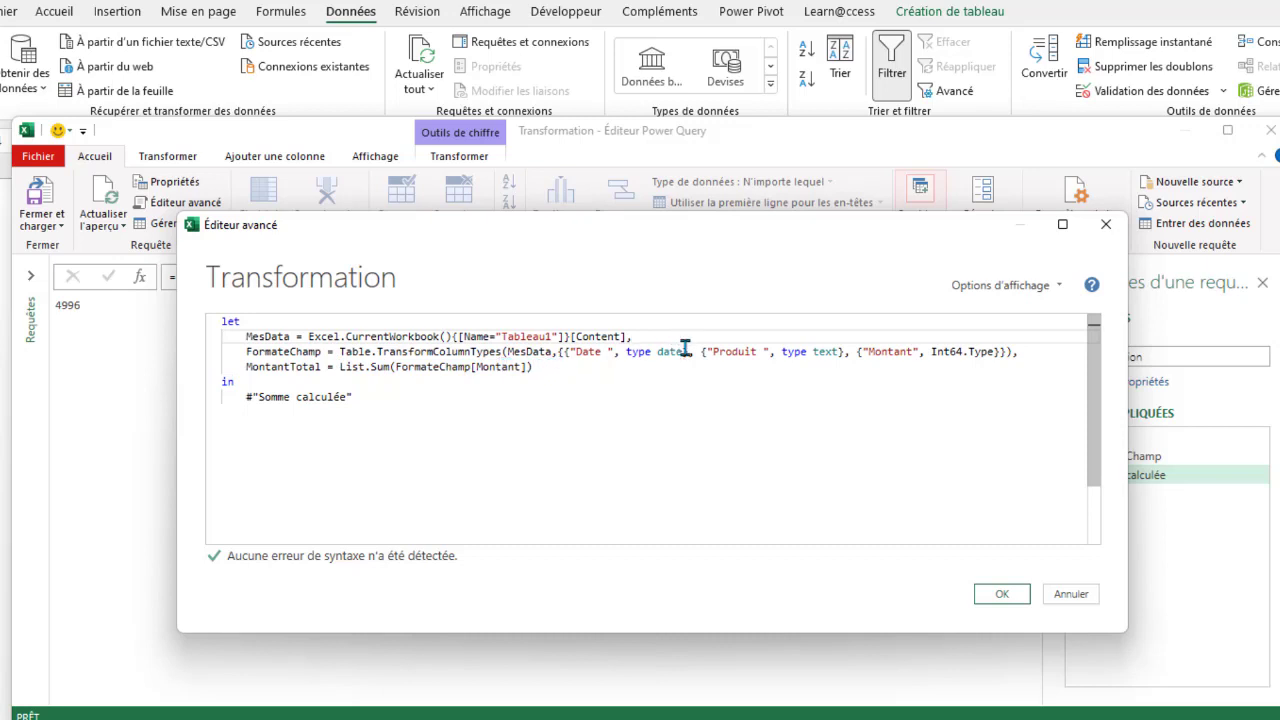
pyautogui.press('Return')
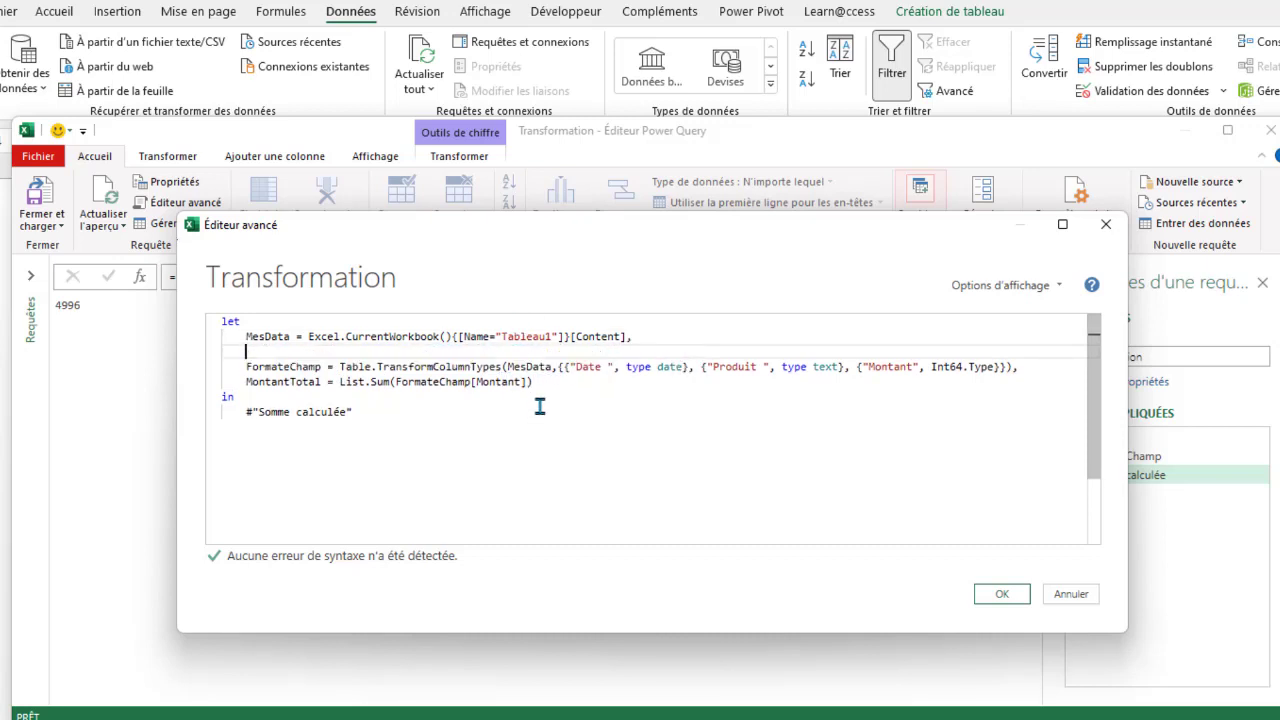
pyautogui.doubleClick(481, 382)
pyautogui.click(250, 382)
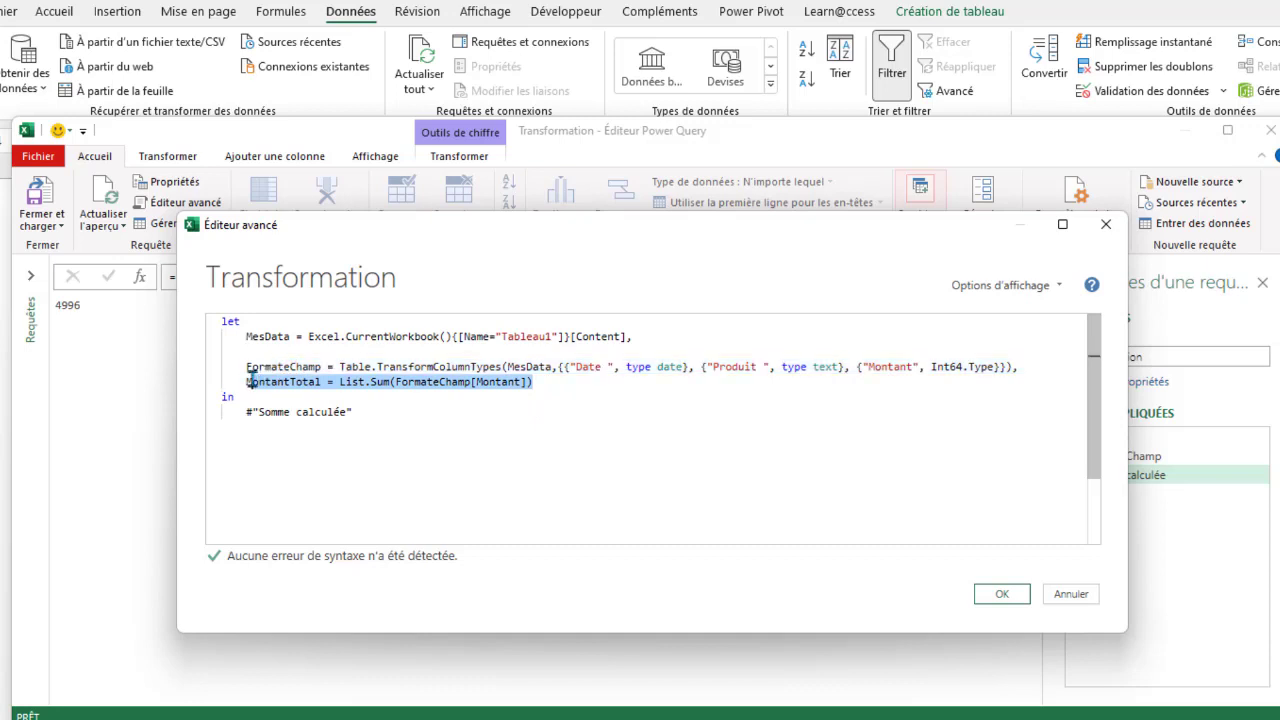
pyautogui.moveTo(532, 382); pyautogui.dragTo(250, 384)
pyautogui.hotkey('ctrl', 'c')
pyautogui.press('Delete')
pyautogui.click(271, 351)
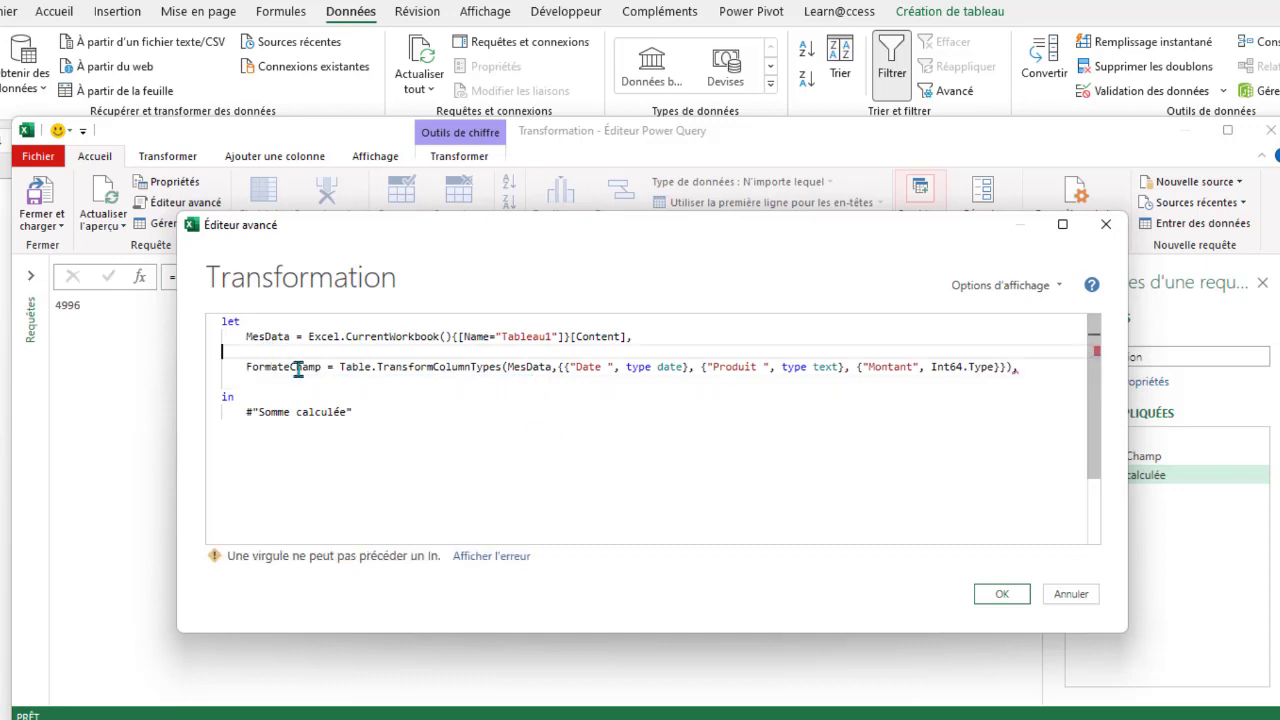
pyautogui.hotkey('ctrl', 'v')
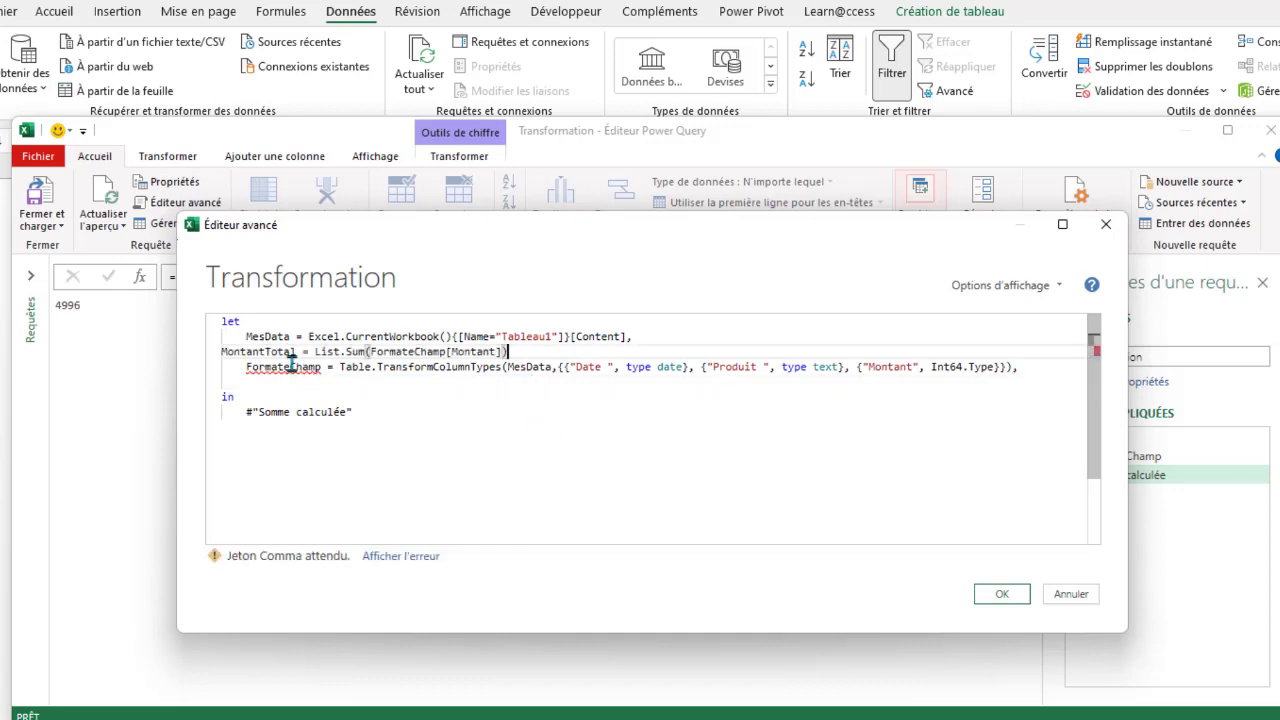
pyautogui.click(224, 351)
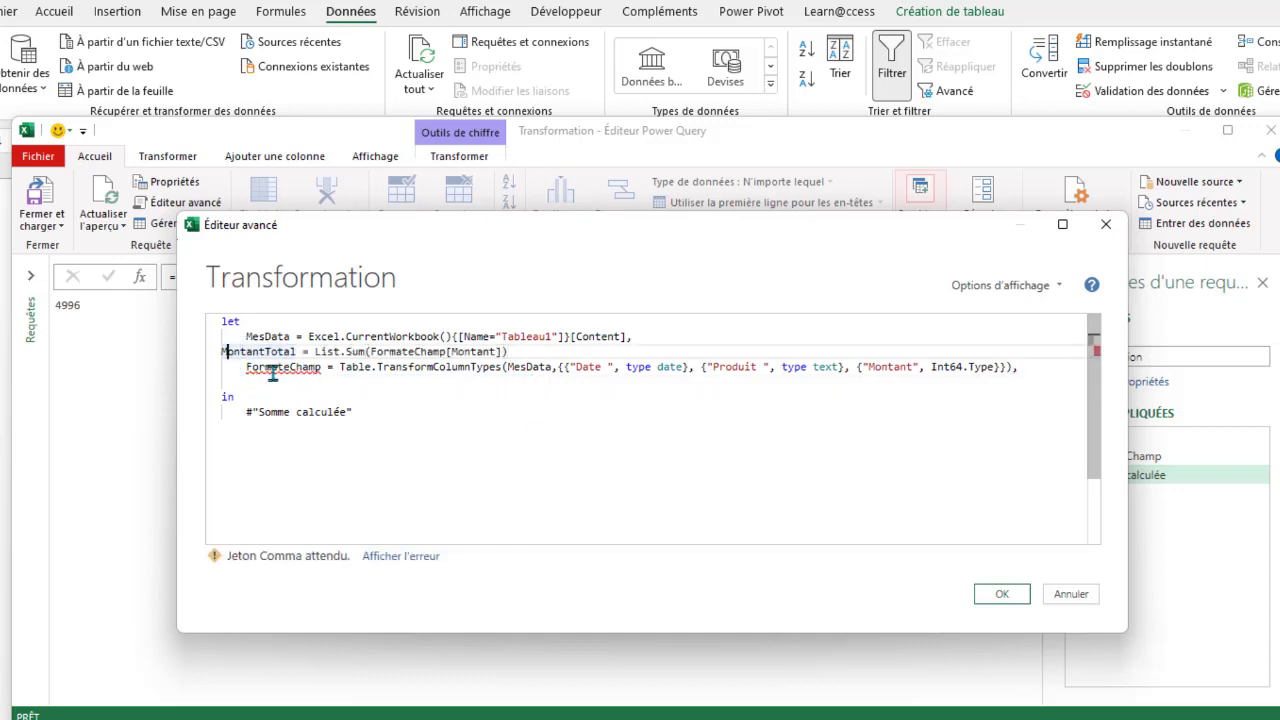
pyautogui.press('Tab')
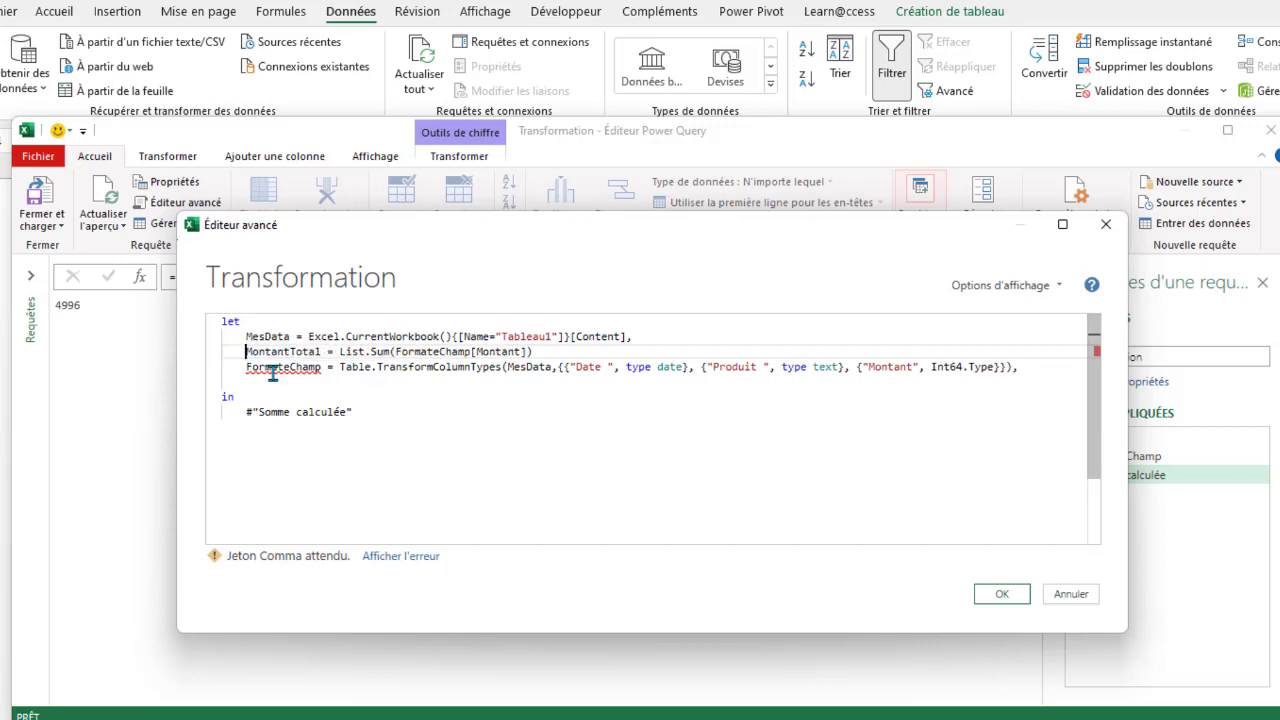
# Step: Add a comma at the end of the MontantTotal line and remove the trailing comma from the FormateChamp line
pyautogui.click(466, 376)
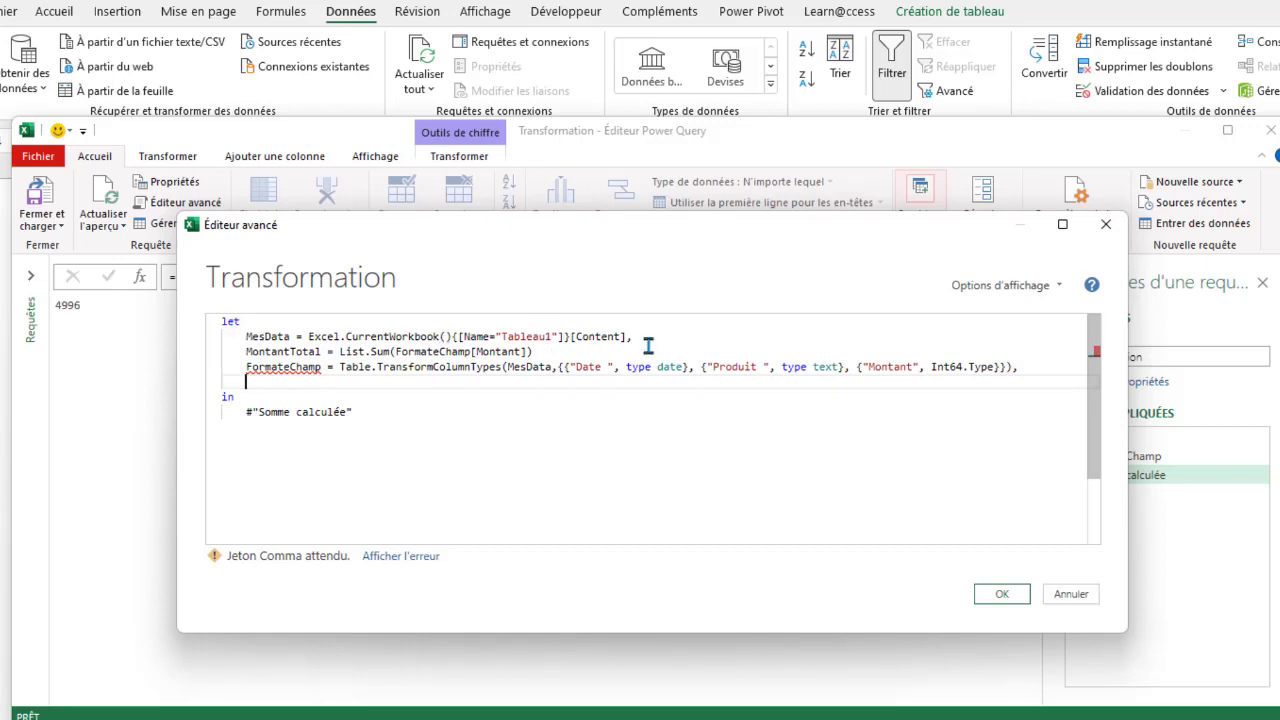
pyautogui.click(538, 352)
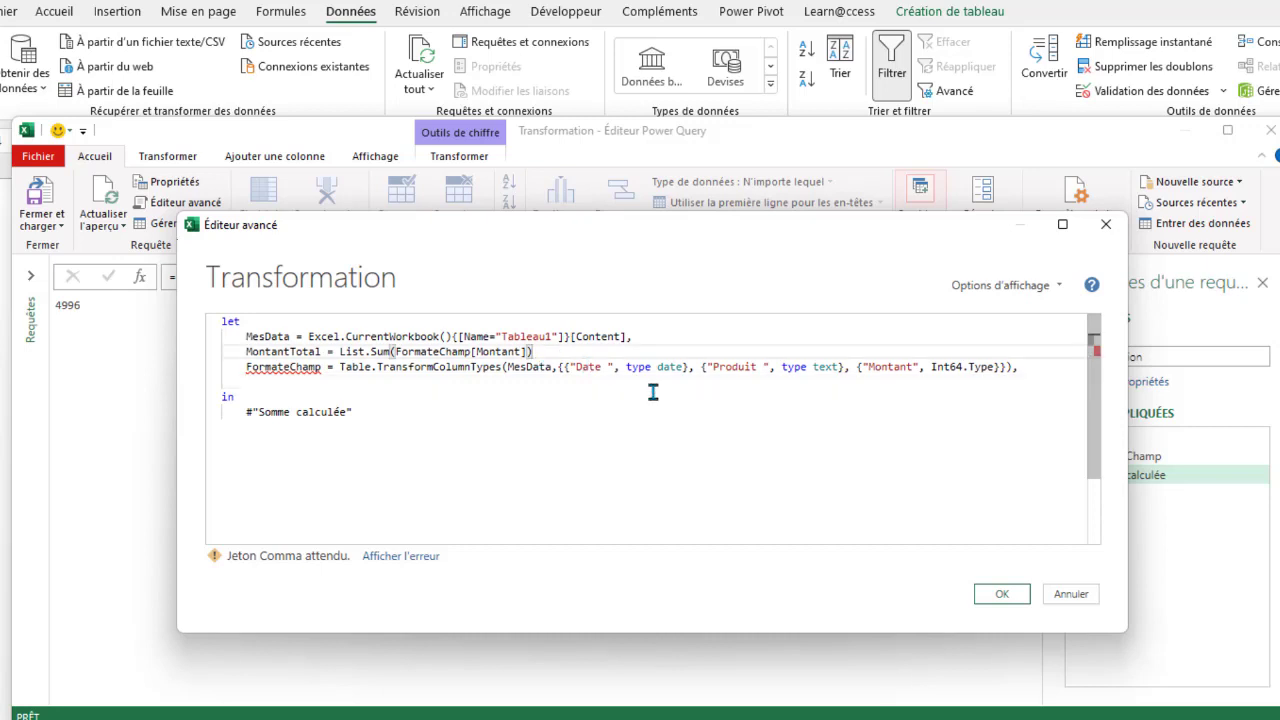
pyautogui.write(',')
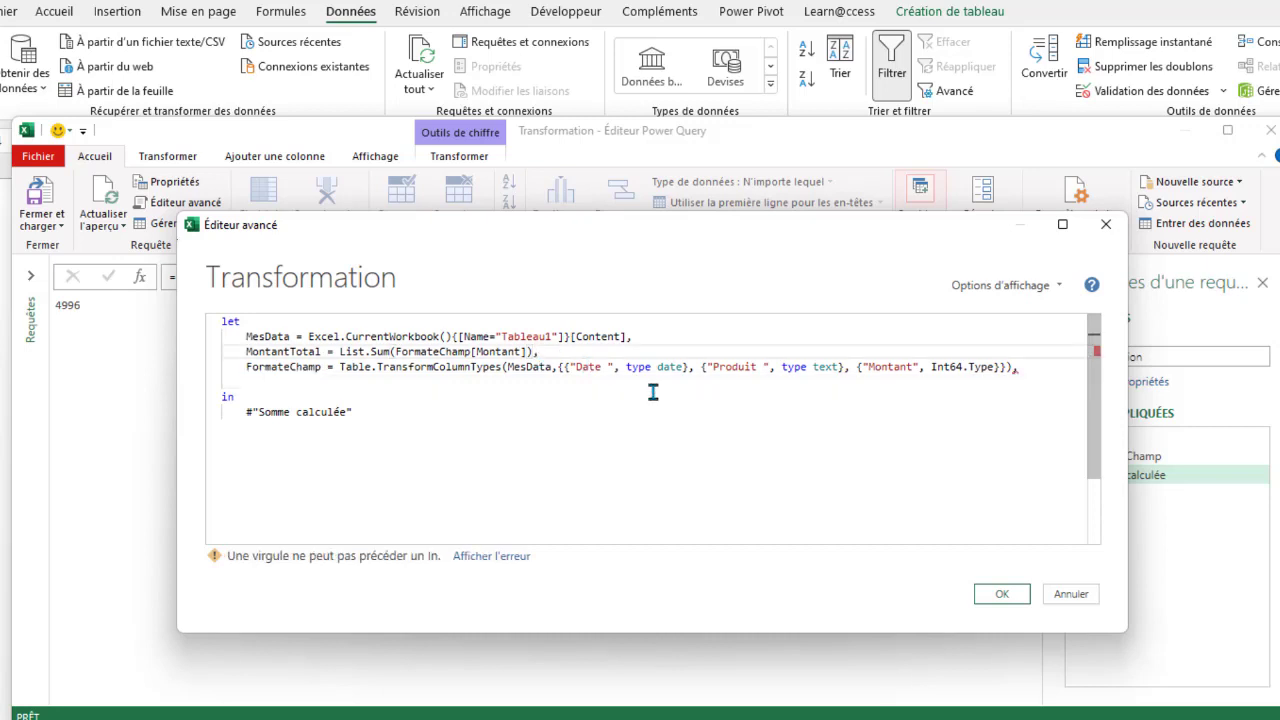
pyautogui.click(1036, 370)
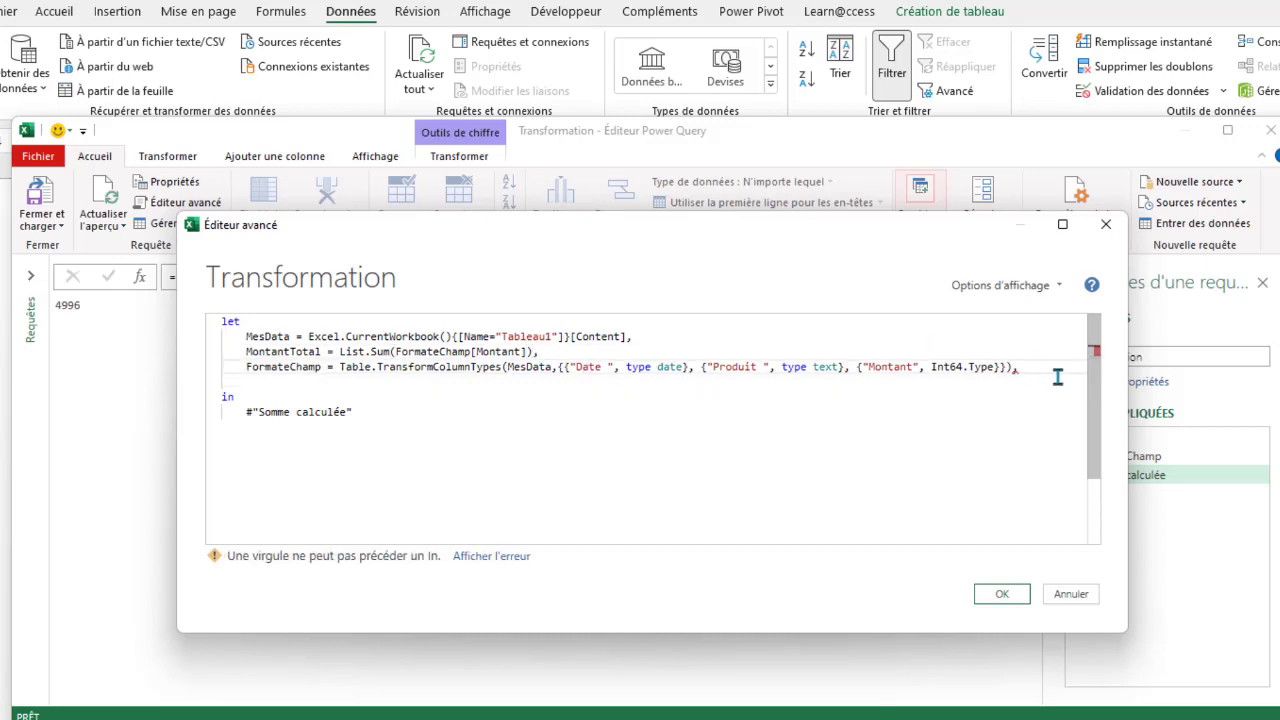
pyautogui.press('BackSpace')
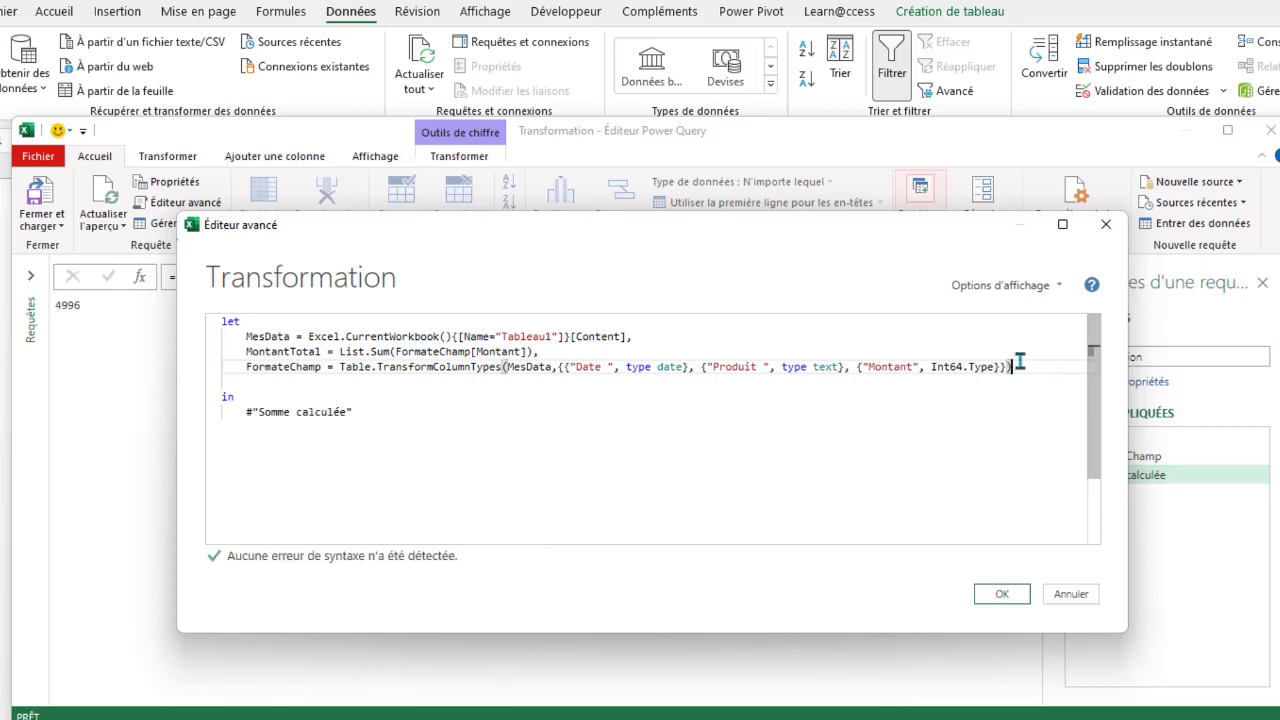
# Step: Replace #"Somme calculée" after the in keyword with FormateChamp and apply the edited M code
pyautogui.click(320, 352)
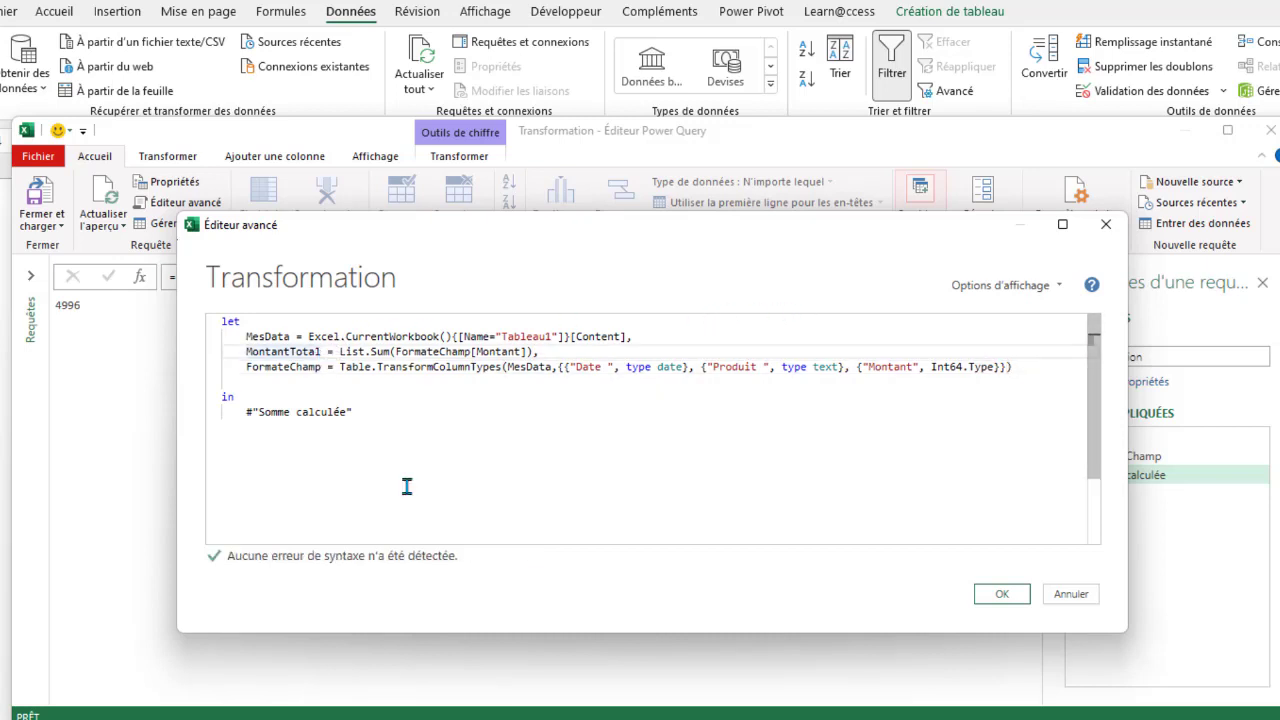
pyautogui.doubleClick(298, 368)
pyautogui.hotkey('ctrl', 'c')
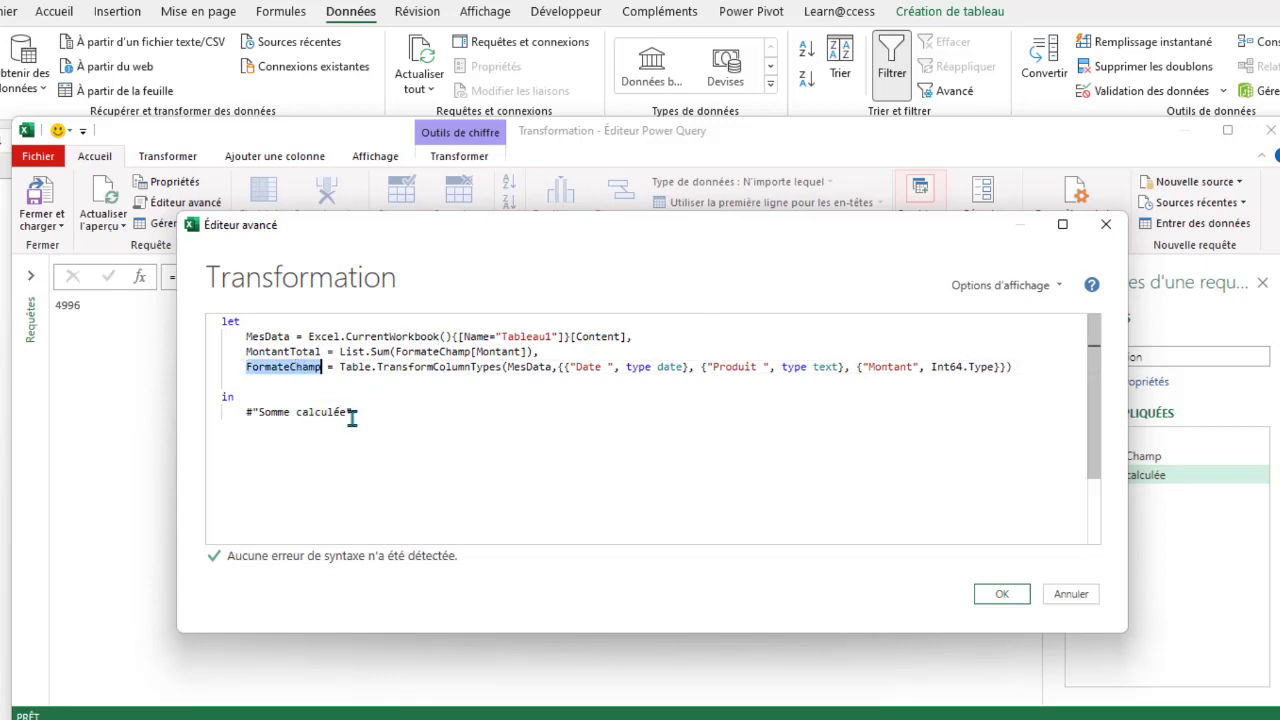
pyautogui.moveTo(352, 413); pyautogui.dragTo(244, 414)
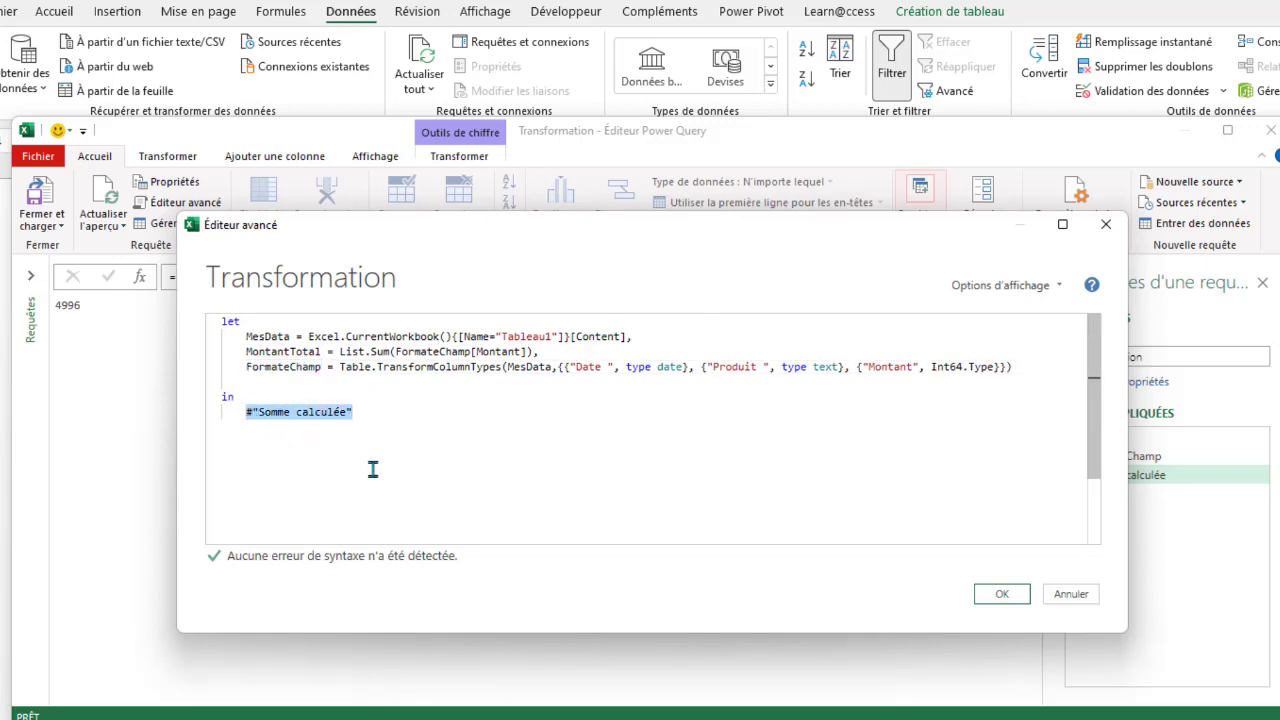
pyautogui.hotkey('ctrl', 'v')
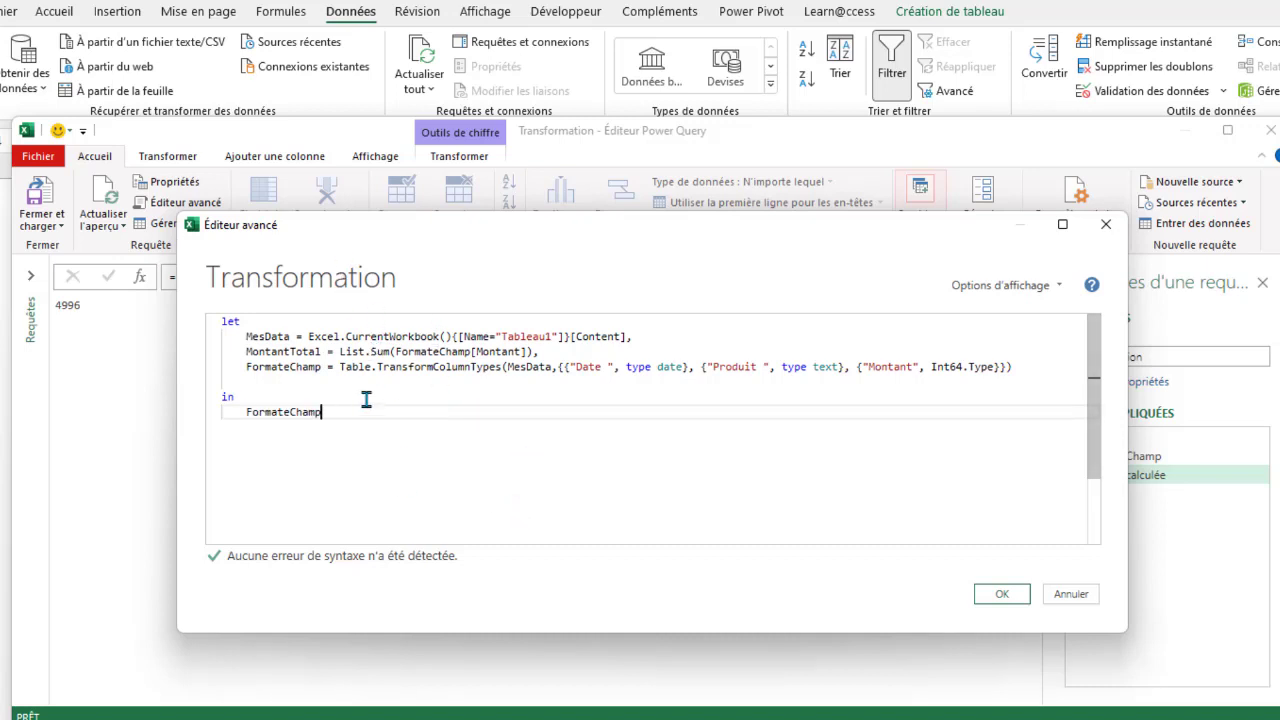
pyautogui.click(1002, 595)
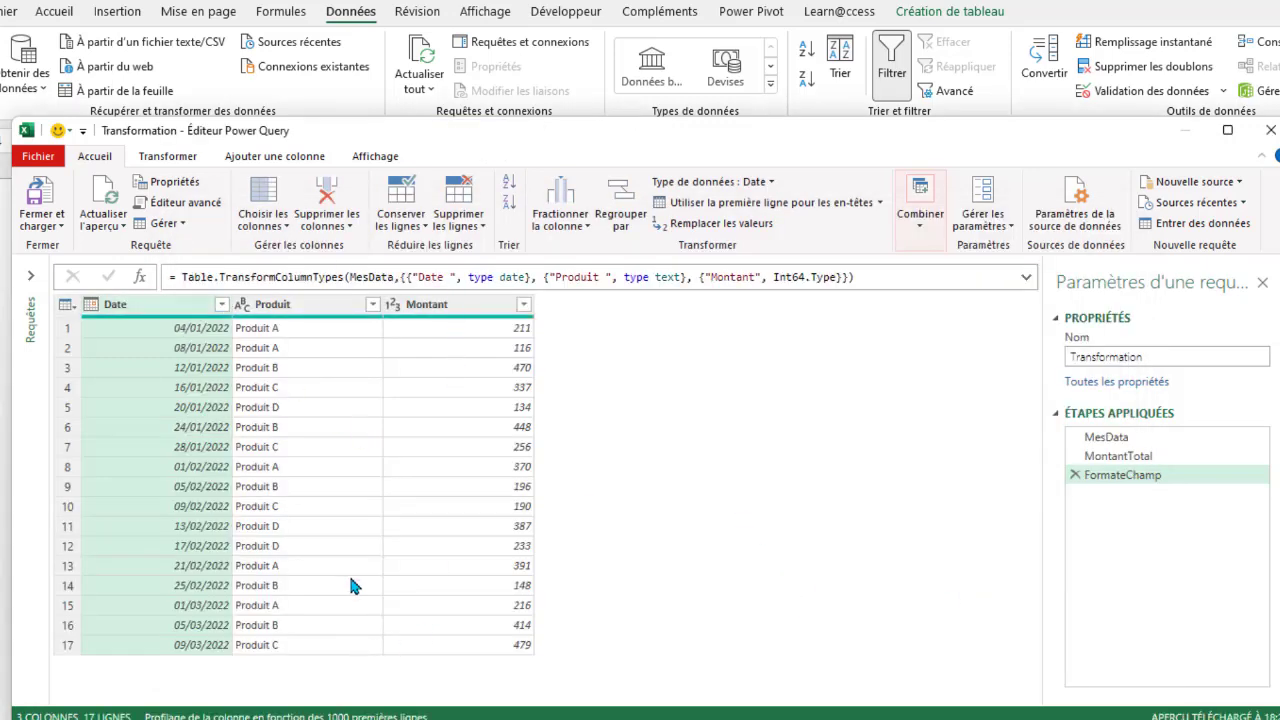
# Step: Compare the results and formulas of the MesData, MontantTotal and FormateChamp applied steps, ending on FormateChamp
pyautogui.click(1112, 438)
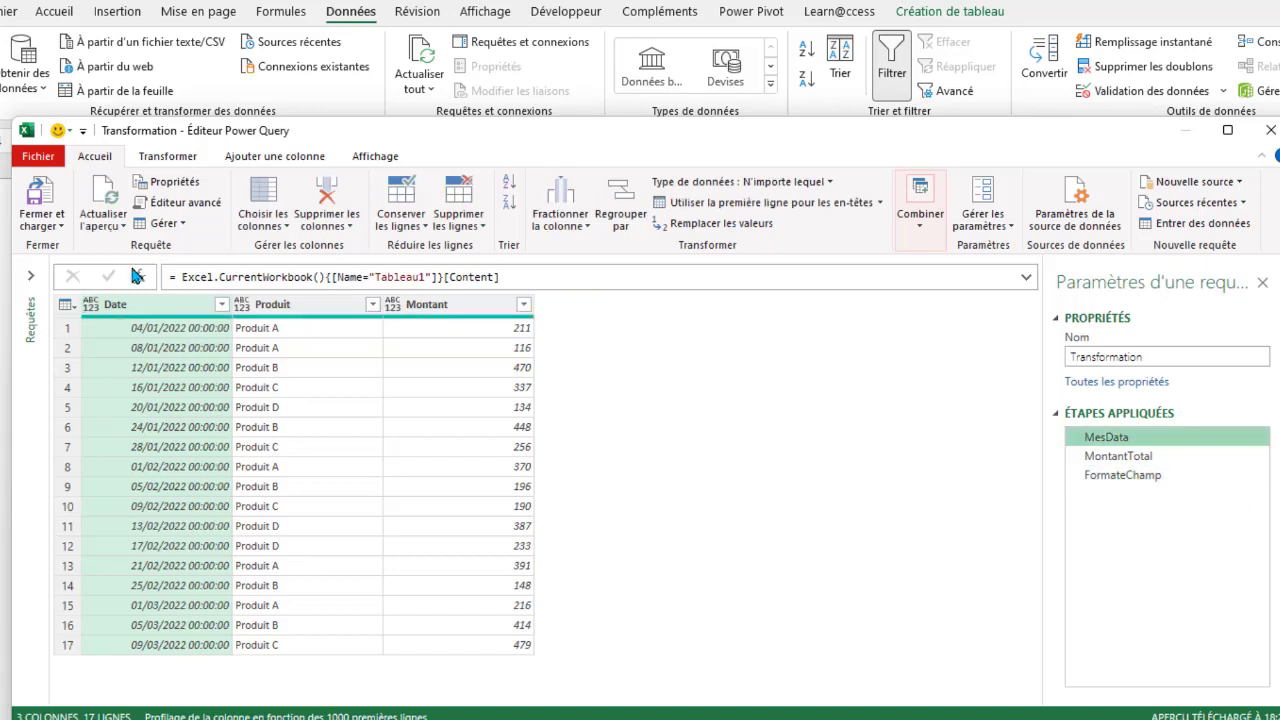
pyautogui.click(1090, 457)
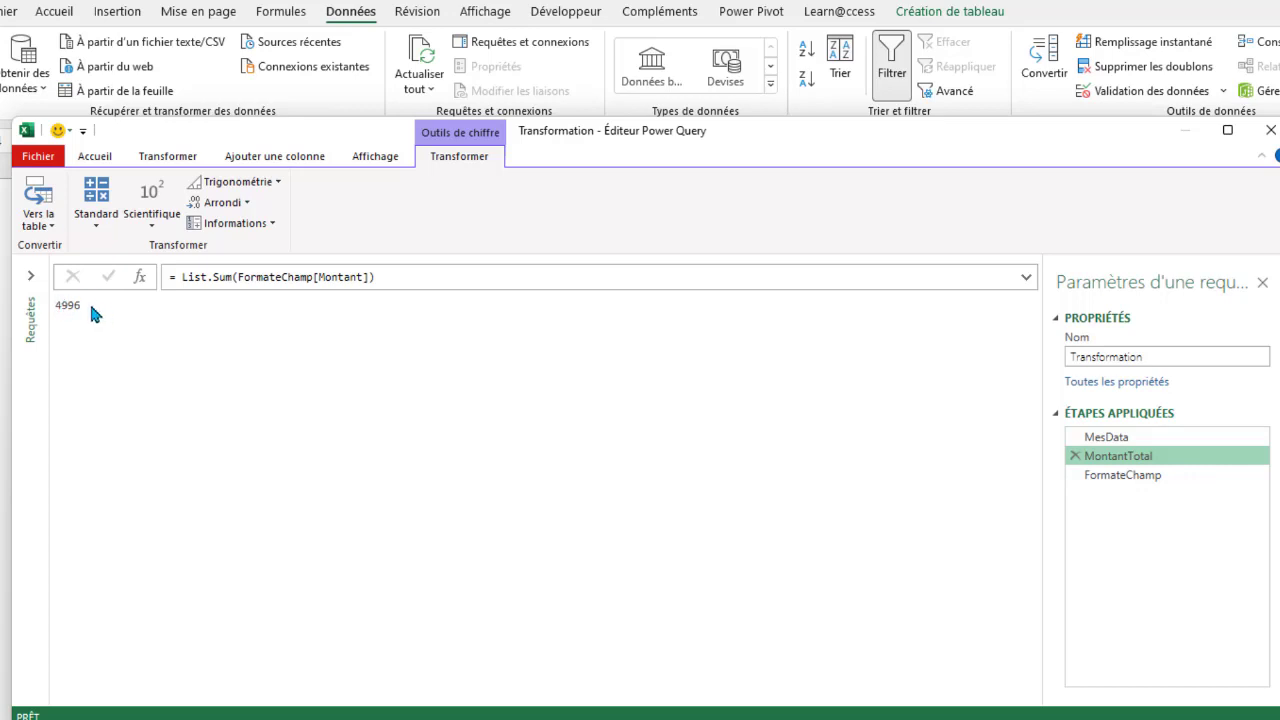
pyautogui.click(1118, 480)
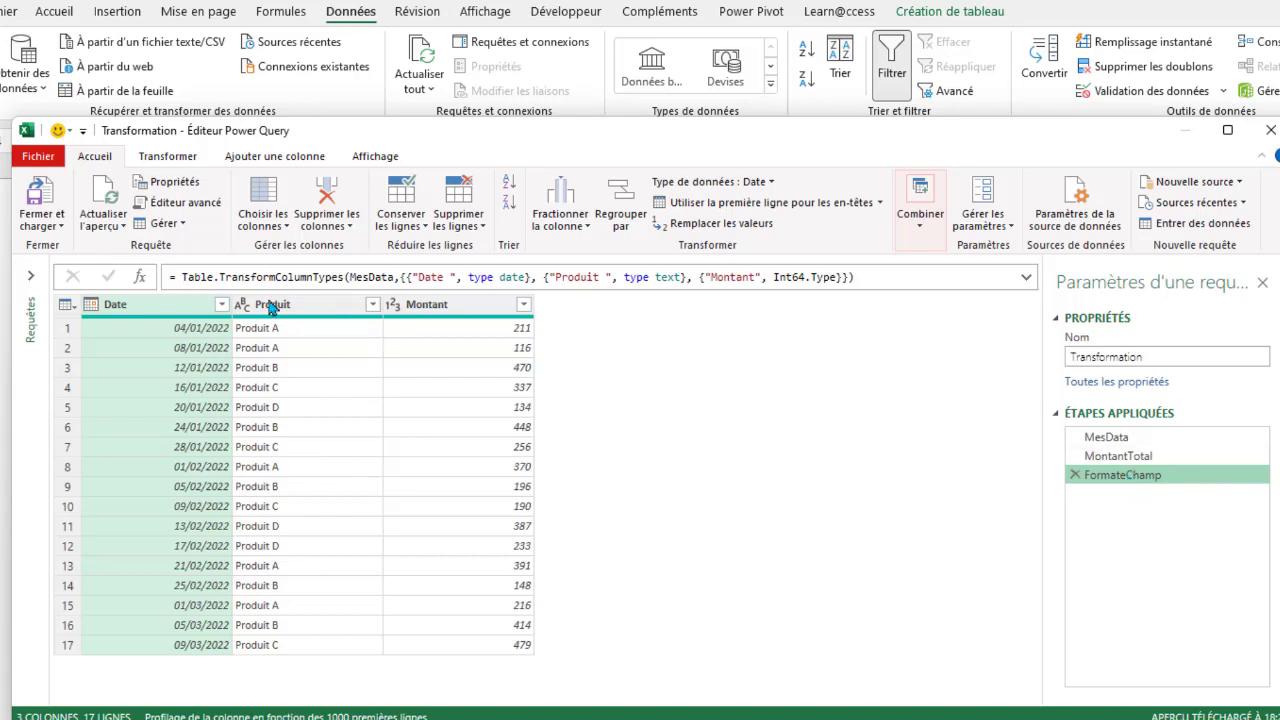
pyautogui.click(1118, 457)
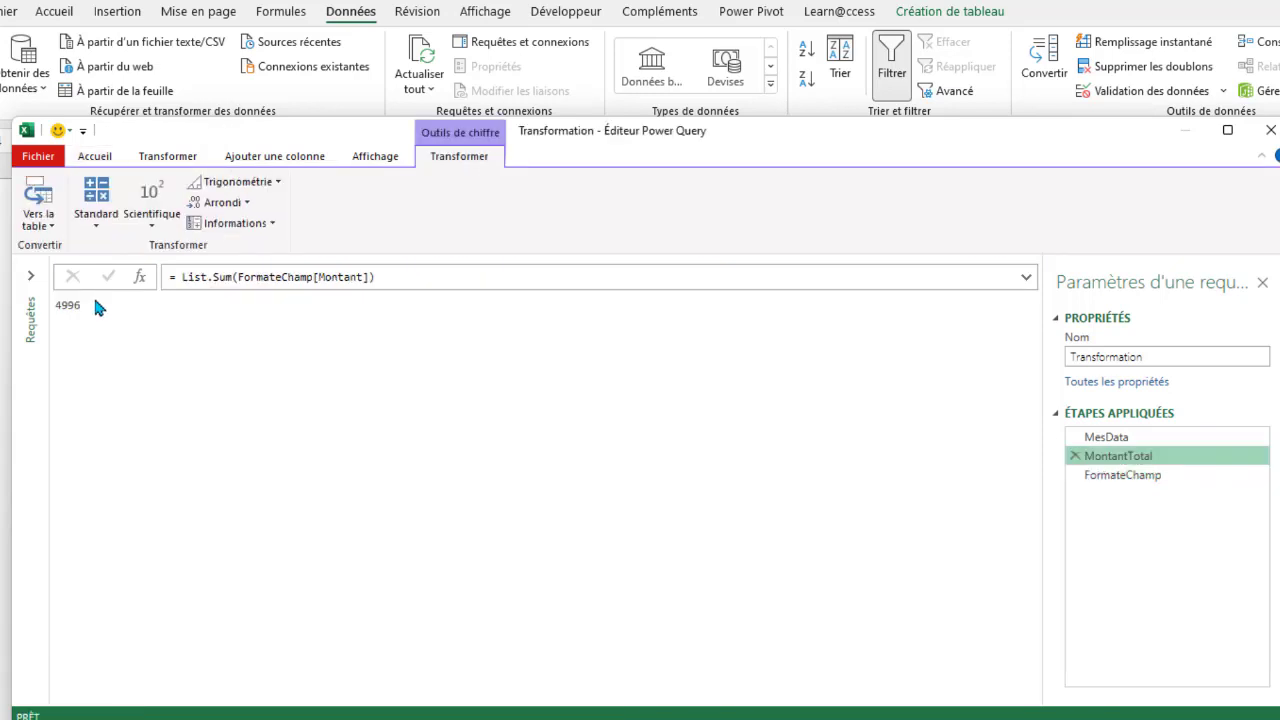
pyautogui.click(1131, 478)
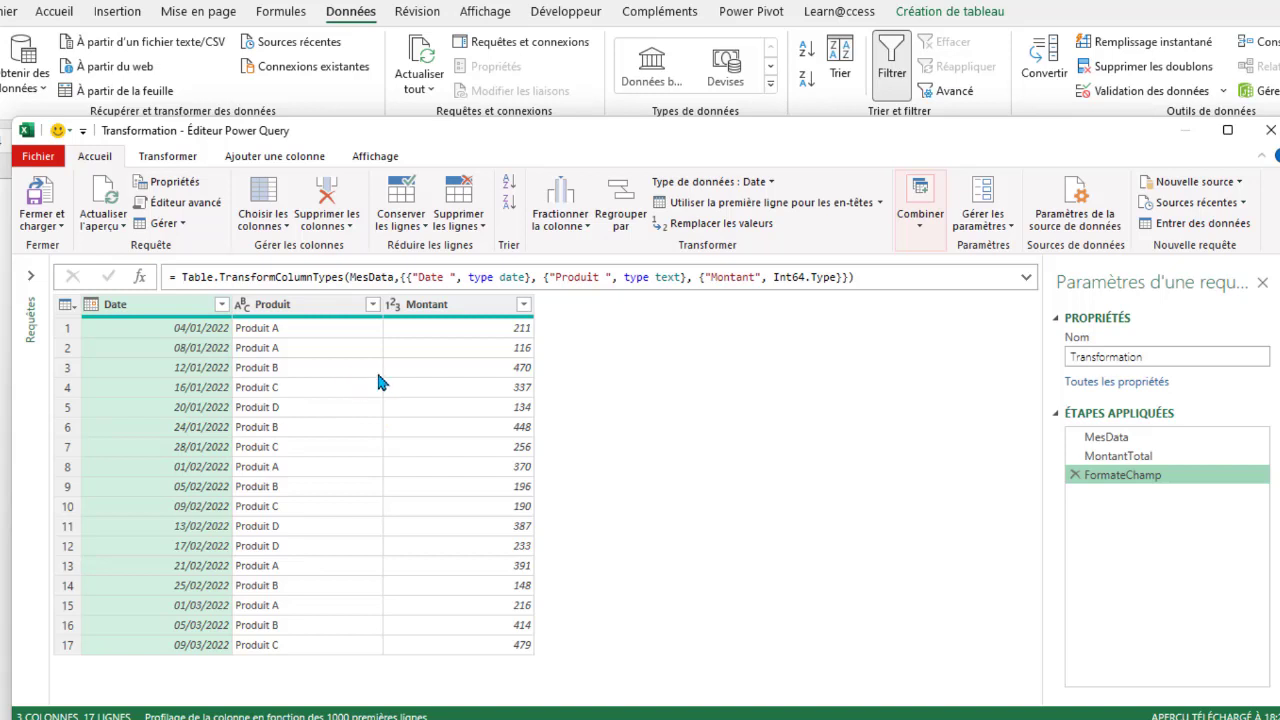
pyautogui.click(1080, 457)
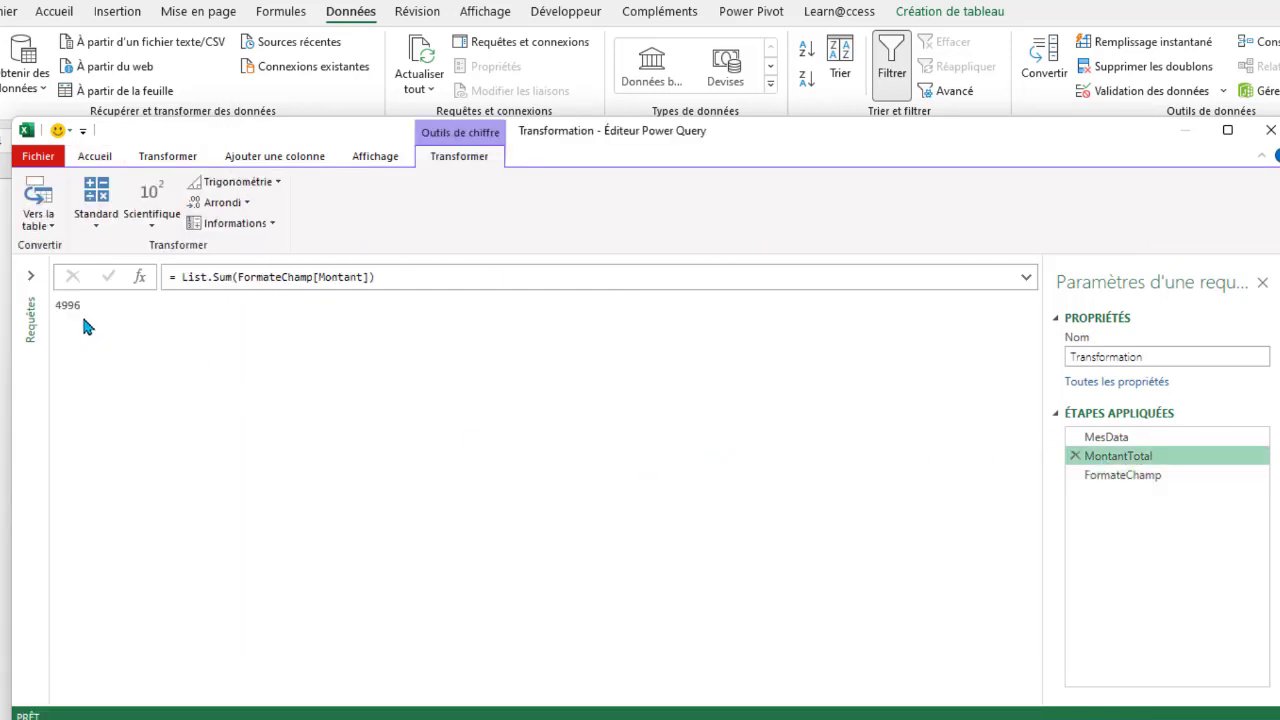
pyautogui.click(1128, 478)
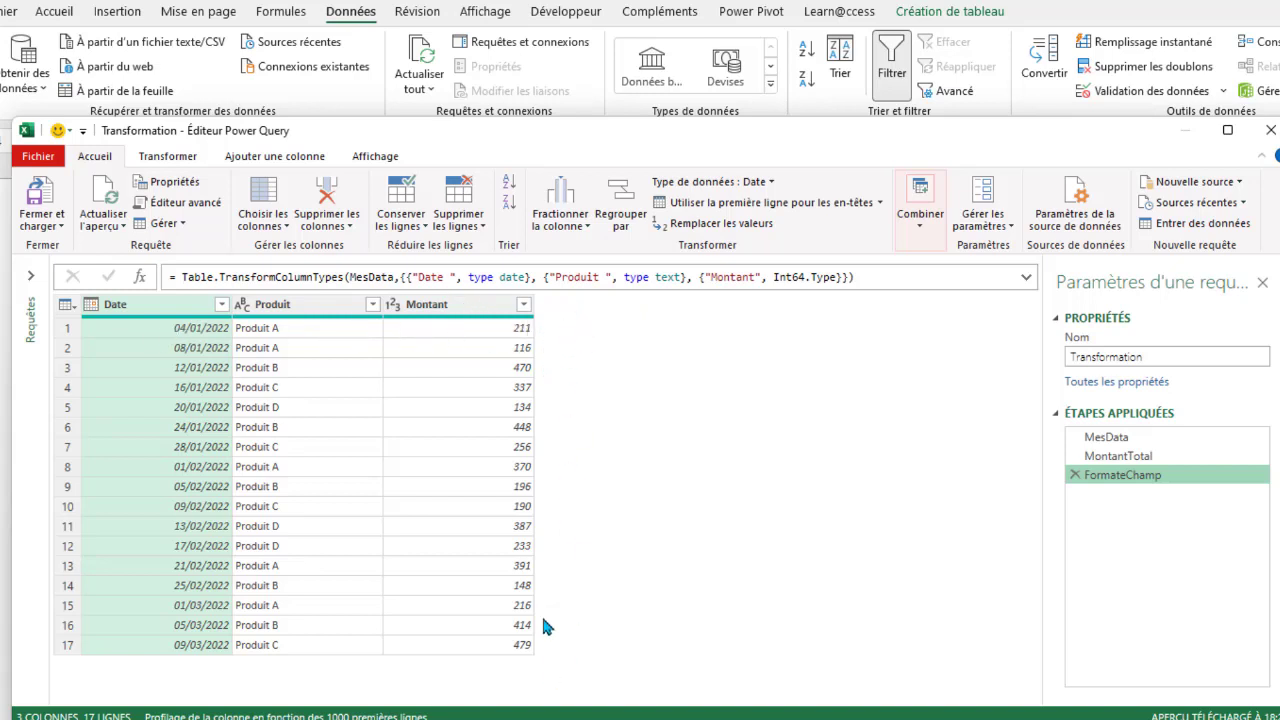
# Step: Start a new custom column on the FormateChamp result and name it Pourcentage
pyautogui.click(283, 156)
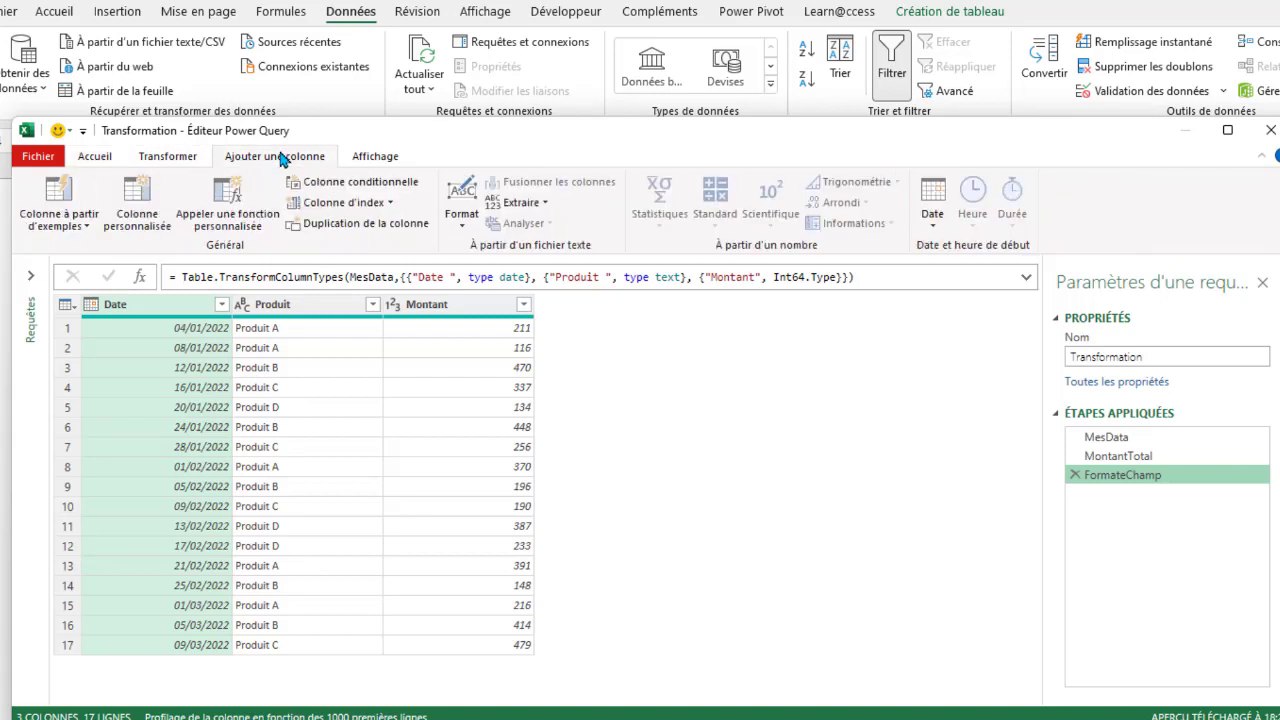
pyautogui.click(137, 200)
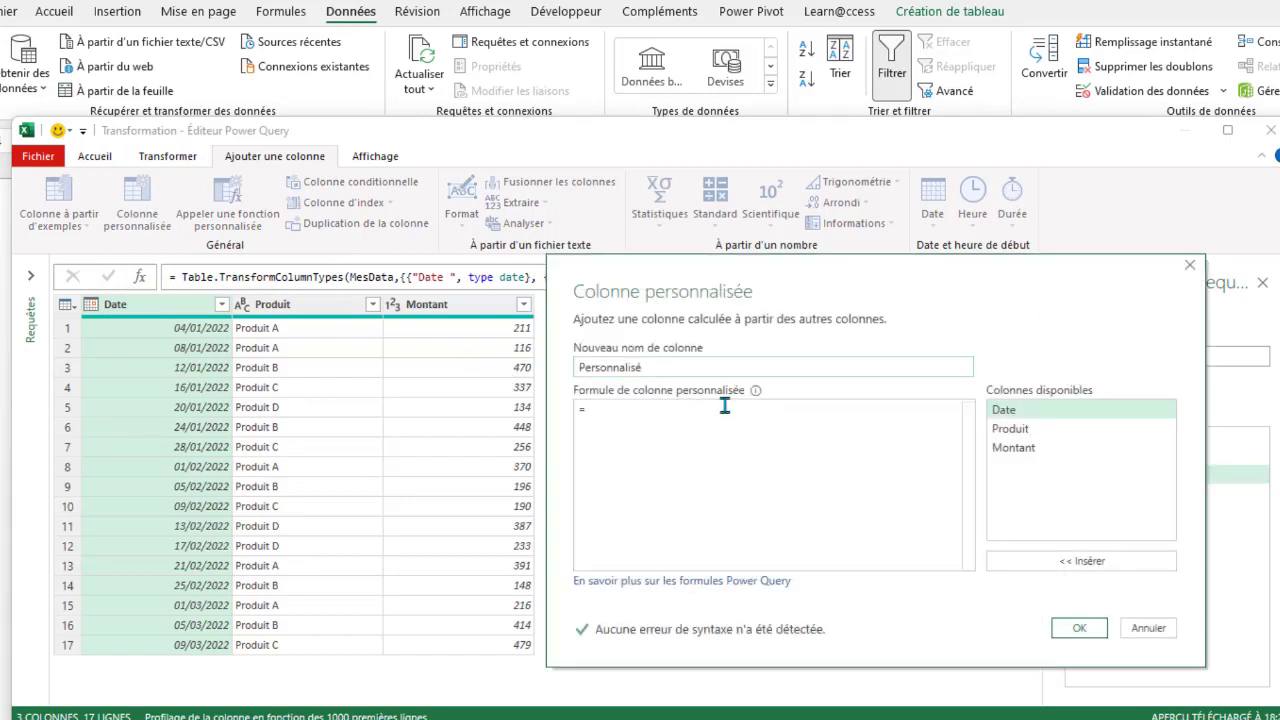
pyautogui.moveTo(667, 370); pyautogui.dragTo(517, 366)
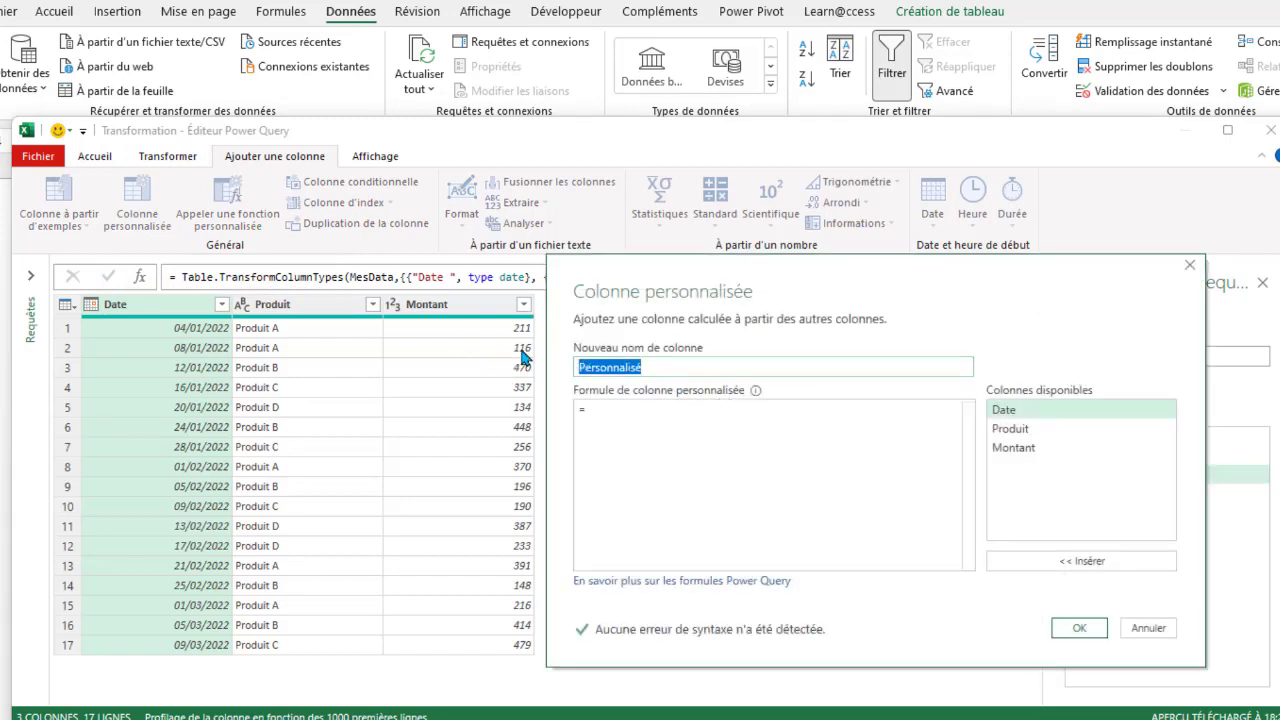
pyautogui.write('Pou')
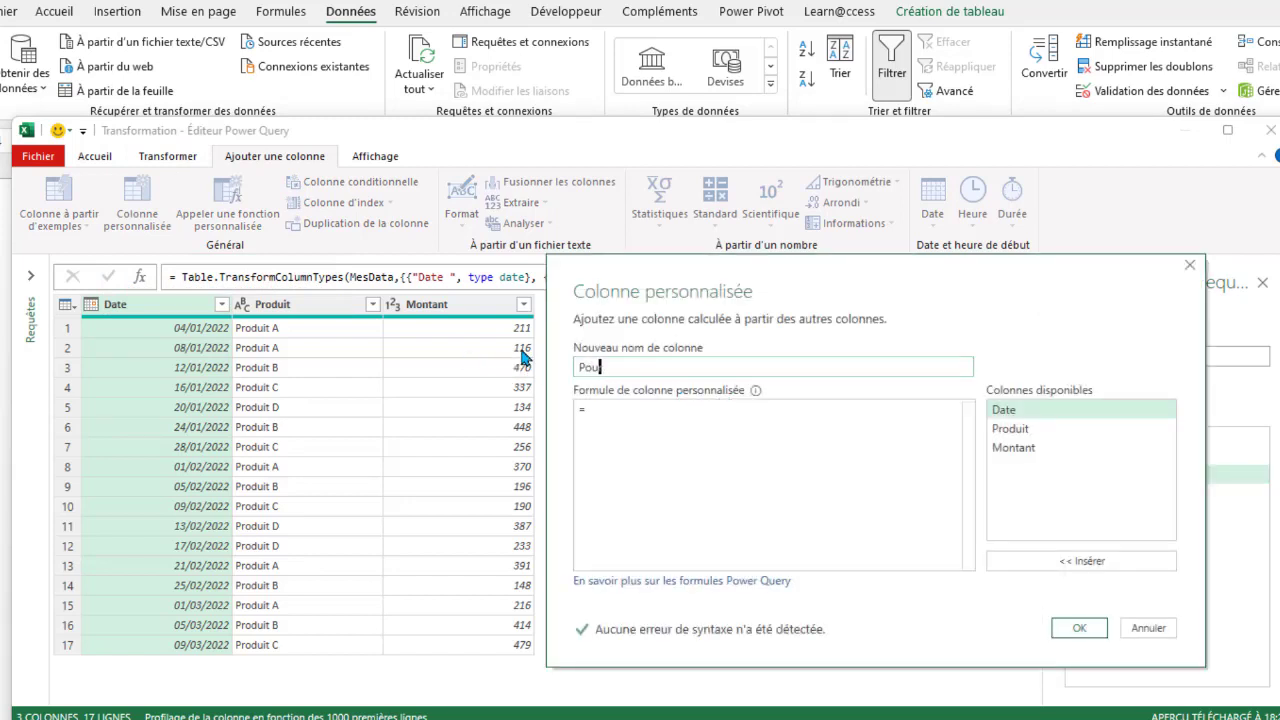
pyautogui.write('rcentage')
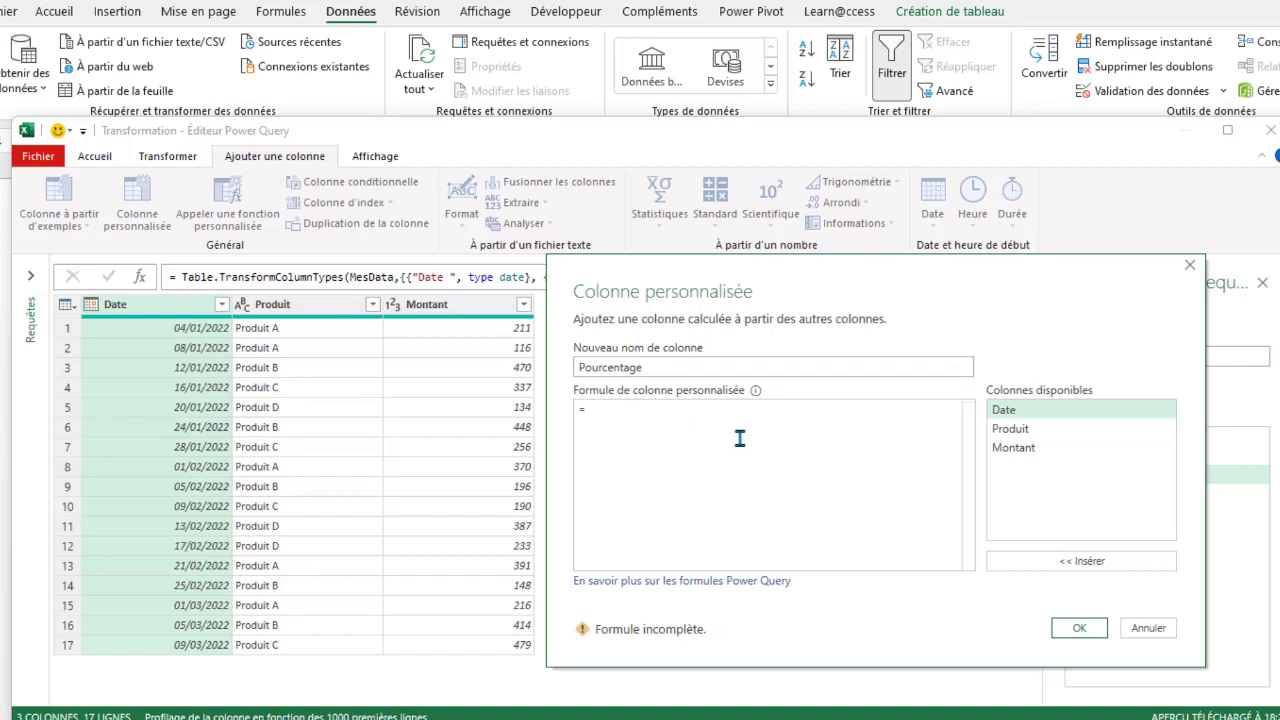
# Step: Define the column's formula as [Montant]/MontantTotal and add the column to the table
pyautogui.doubleClick(1020, 452)
pyautogui.moveTo(887, 266); pyautogui.dragTo(946, 261)
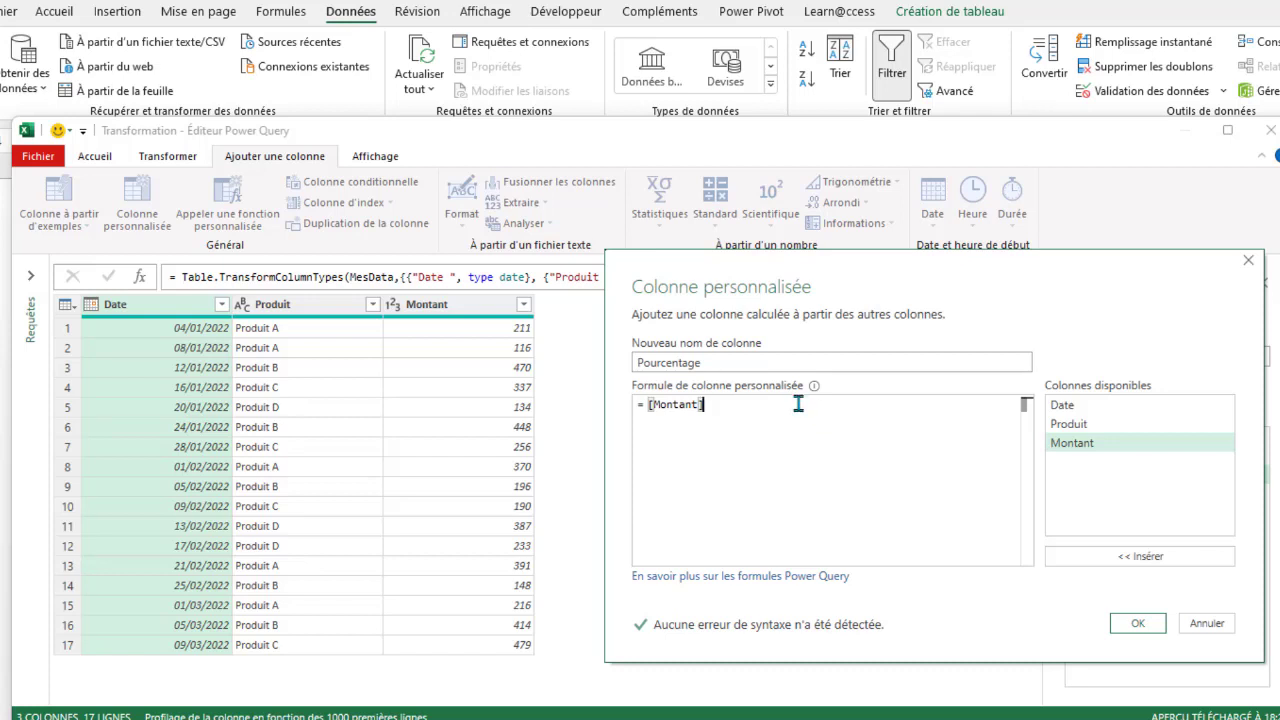
pyautogui.write('/')
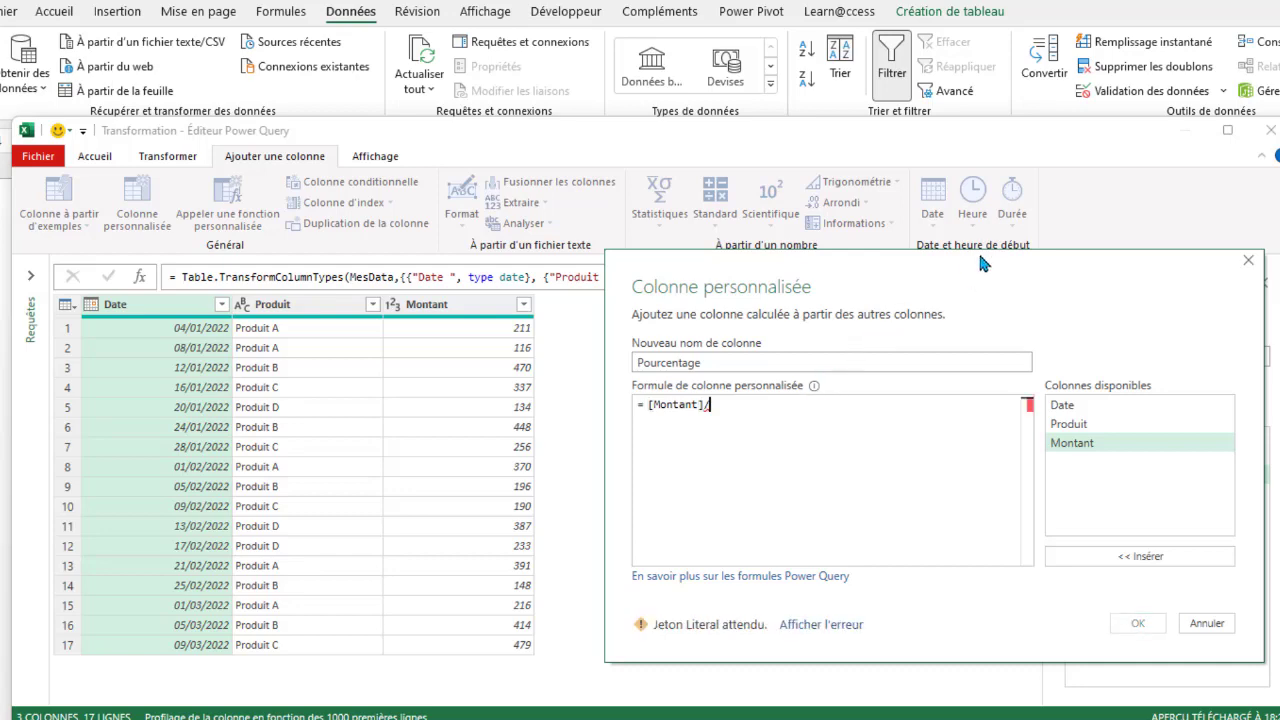
pyautogui.moveTo(978, 250); pyautogui.dragTo(908, 285)
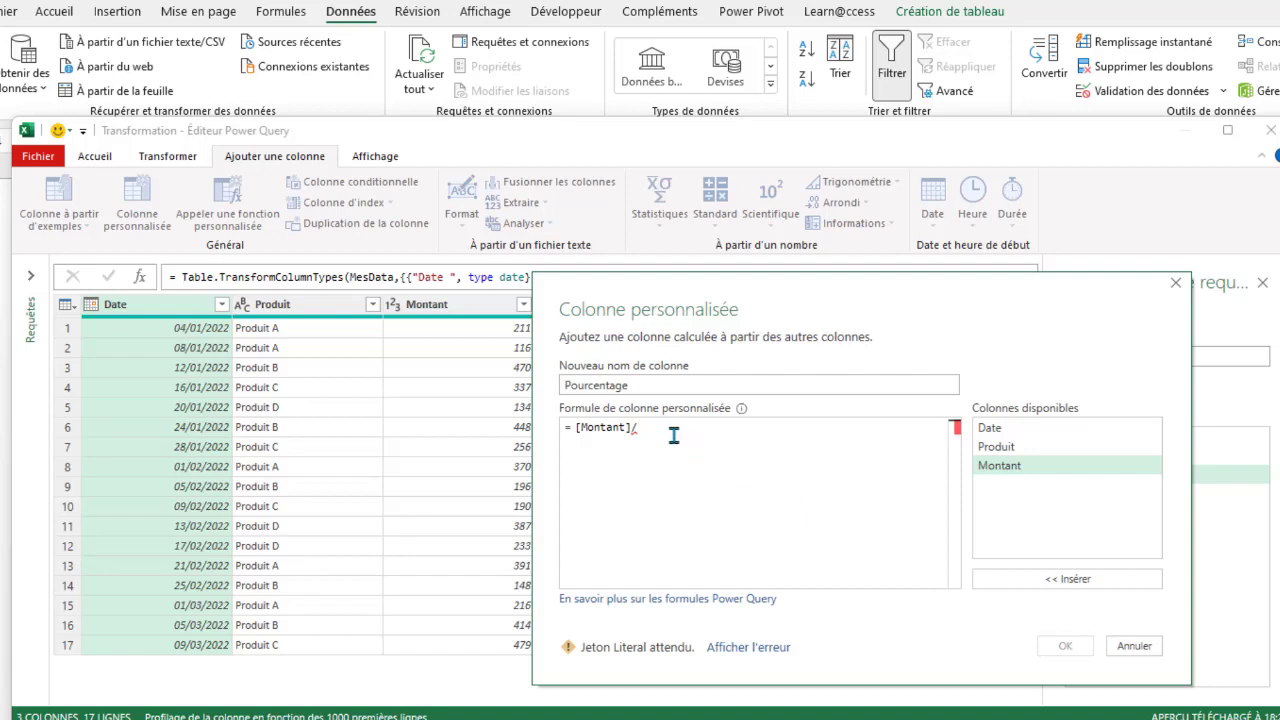
pyautogui.write('Montant')
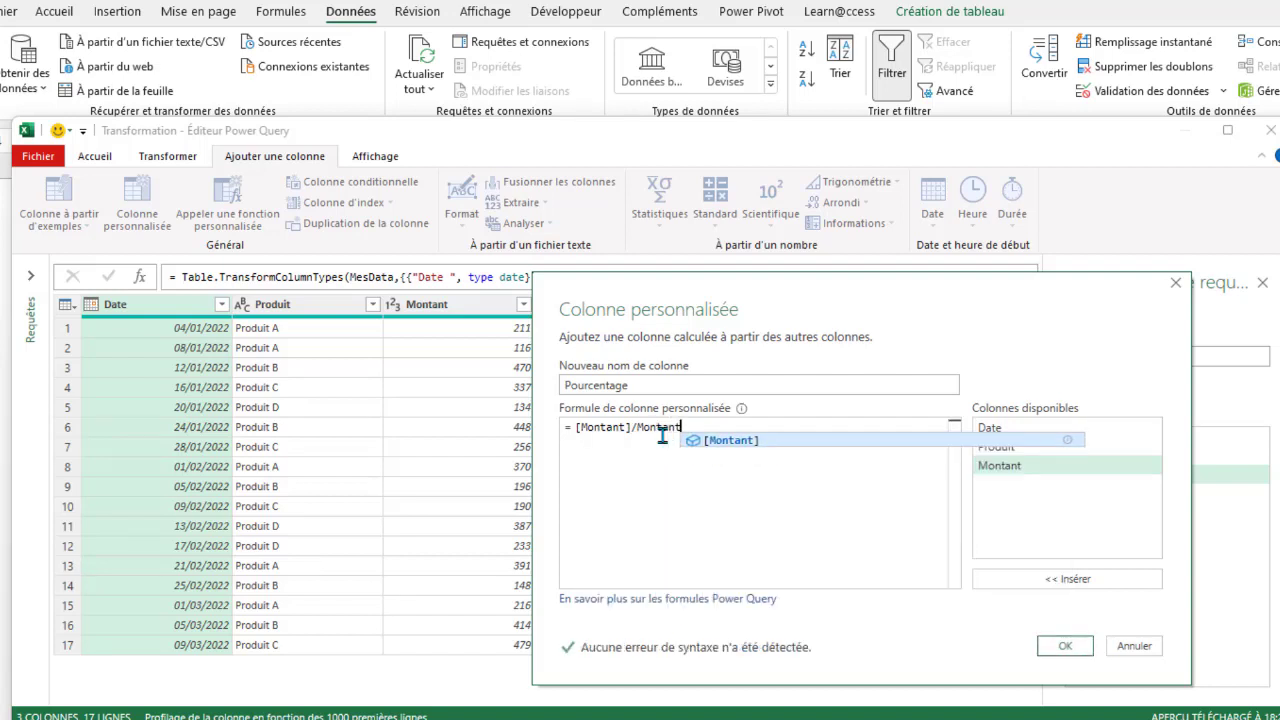
pyautogui.write('Total')
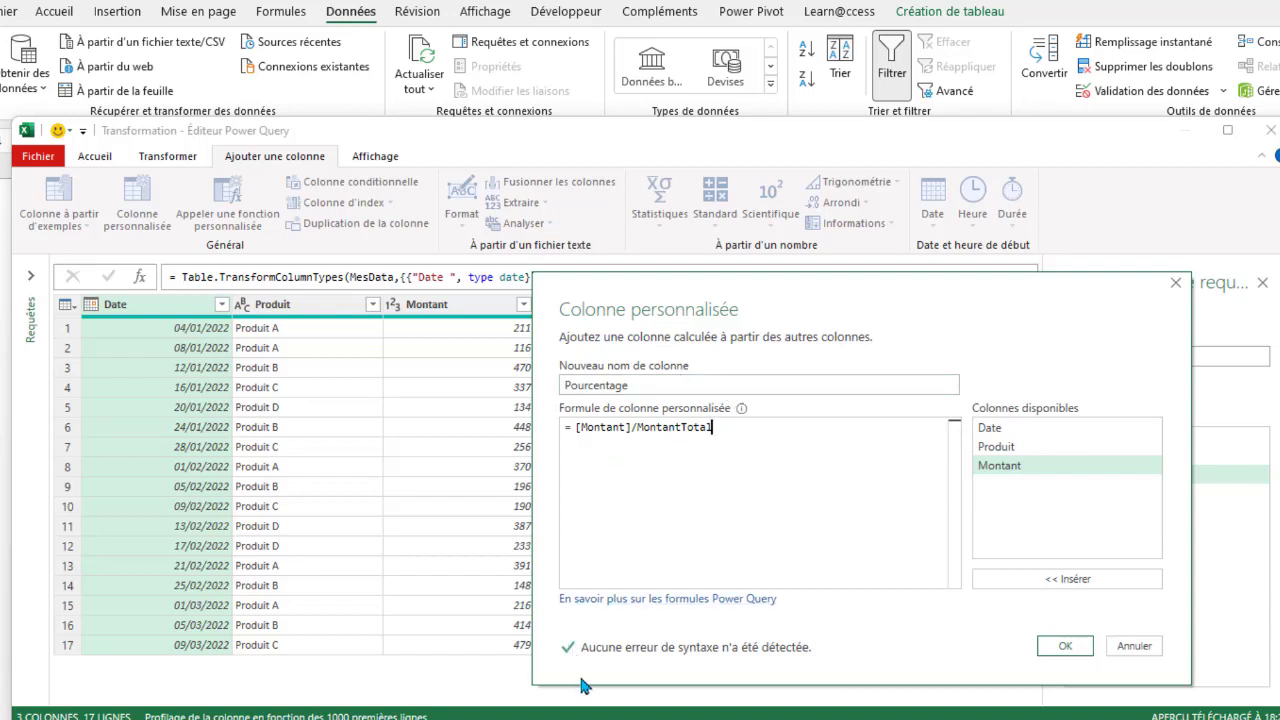
pyautogui.click(1058, 643)
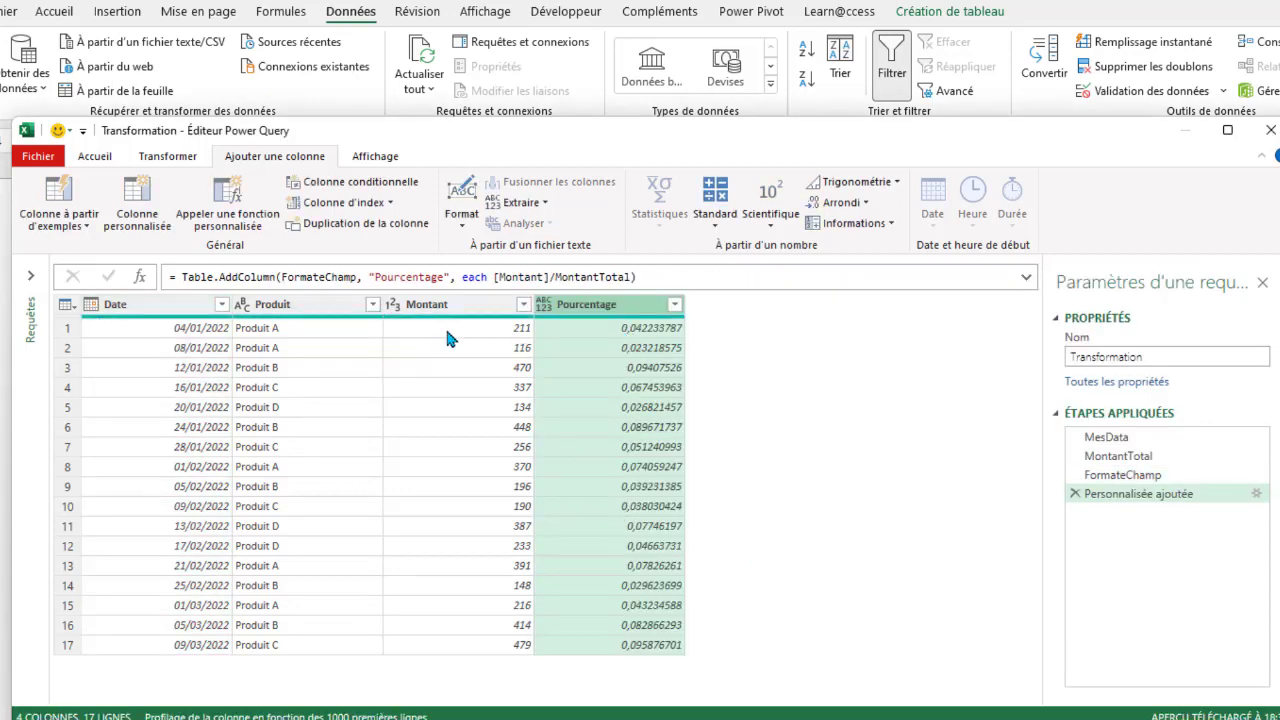
# Step: Check the MontantTotal step's result and rename the custom column's applied step AujouteColonnePourcent
pyautogui.click(1100, 456)
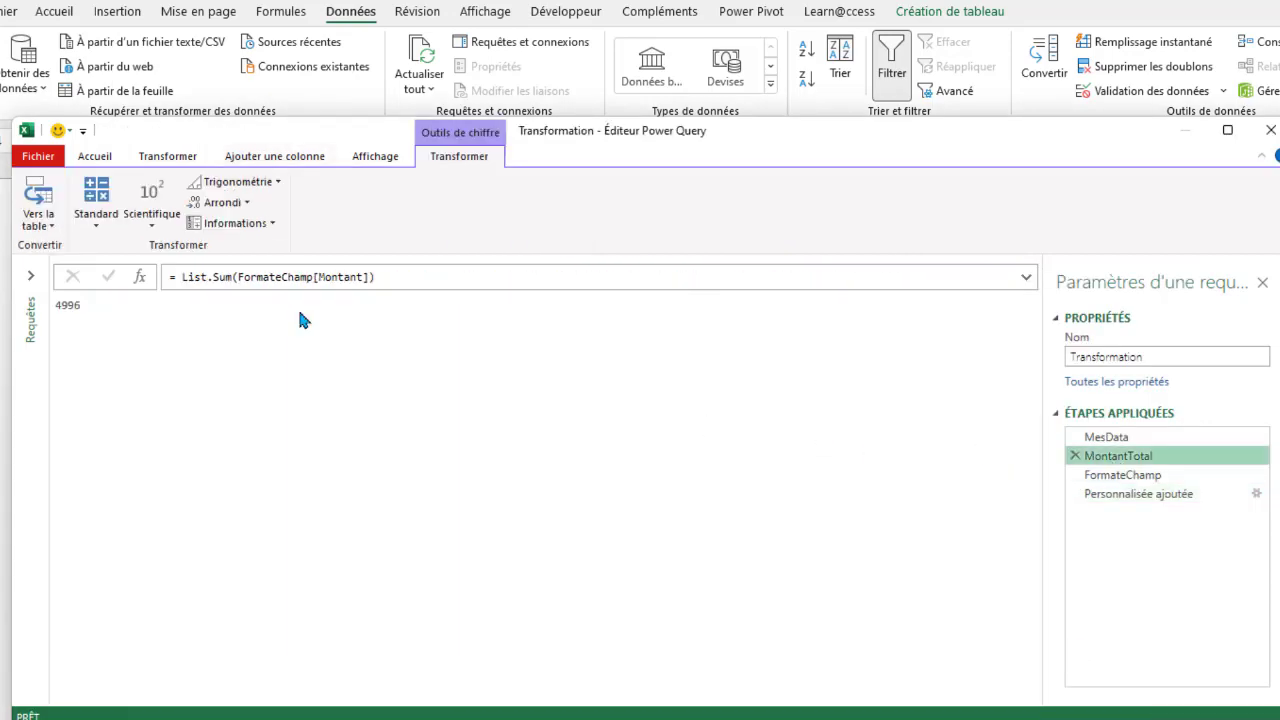
pyautogui.click(1150, 494)
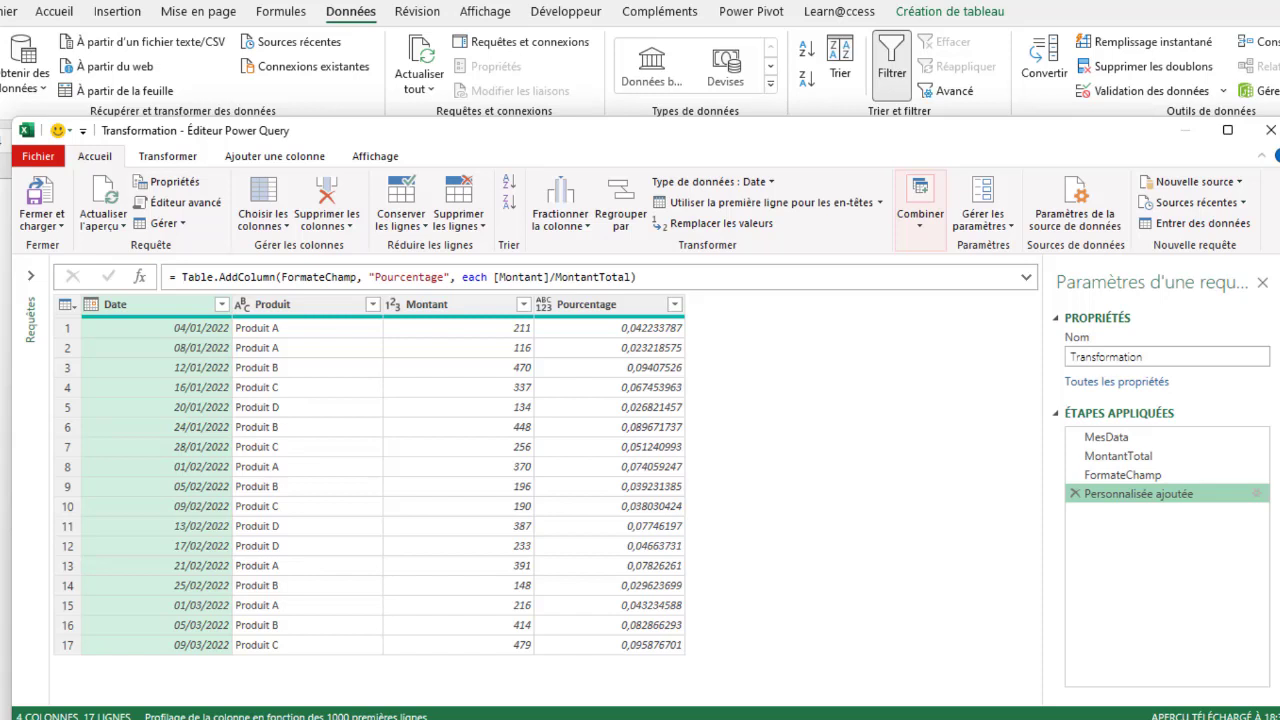
pyautogui.rightClick(1134, 497)
pyautogui.click(1180, 530)
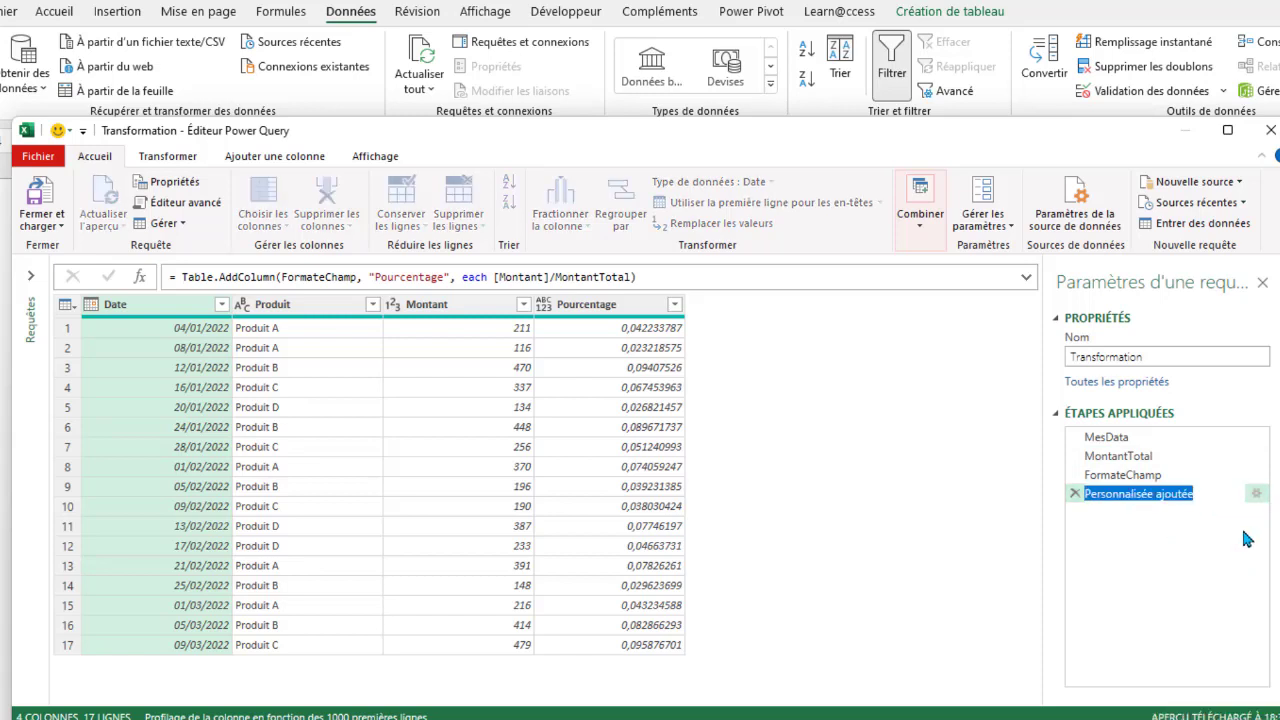
pyautogui.write('A')
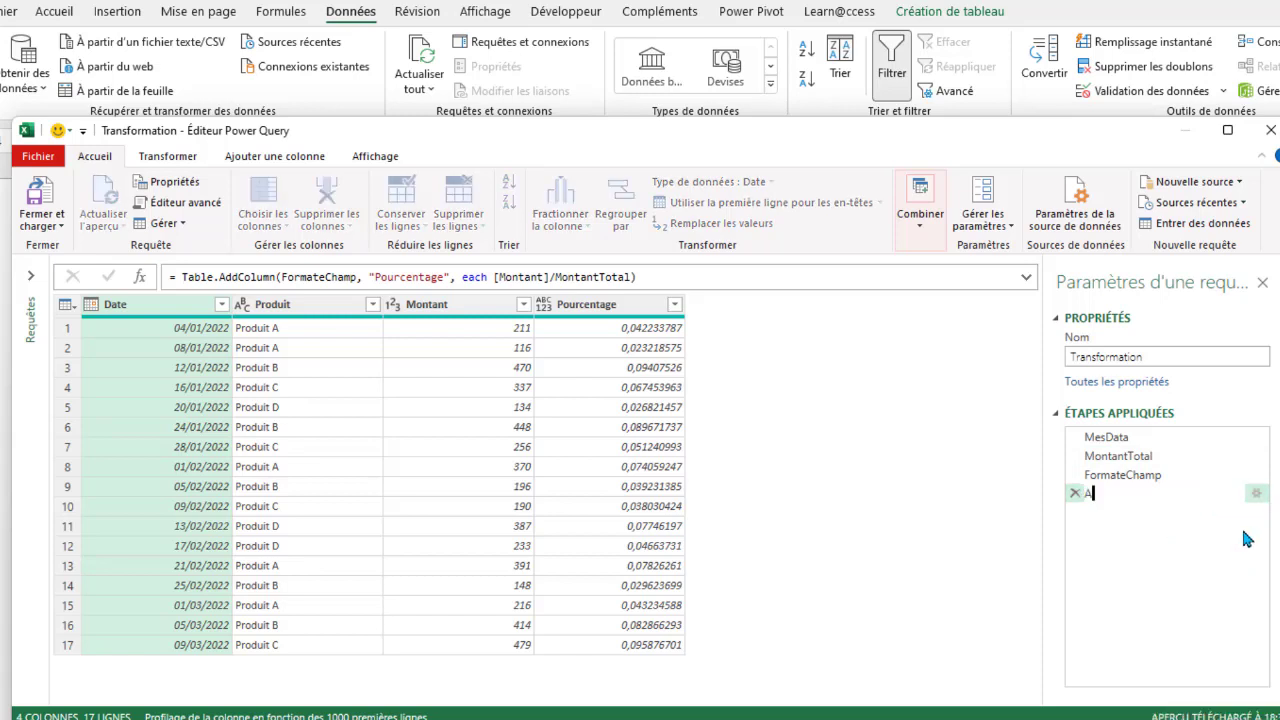
pyautogui.write('ujouteColonnePourcent')
pyautogui.click(1022, 456)
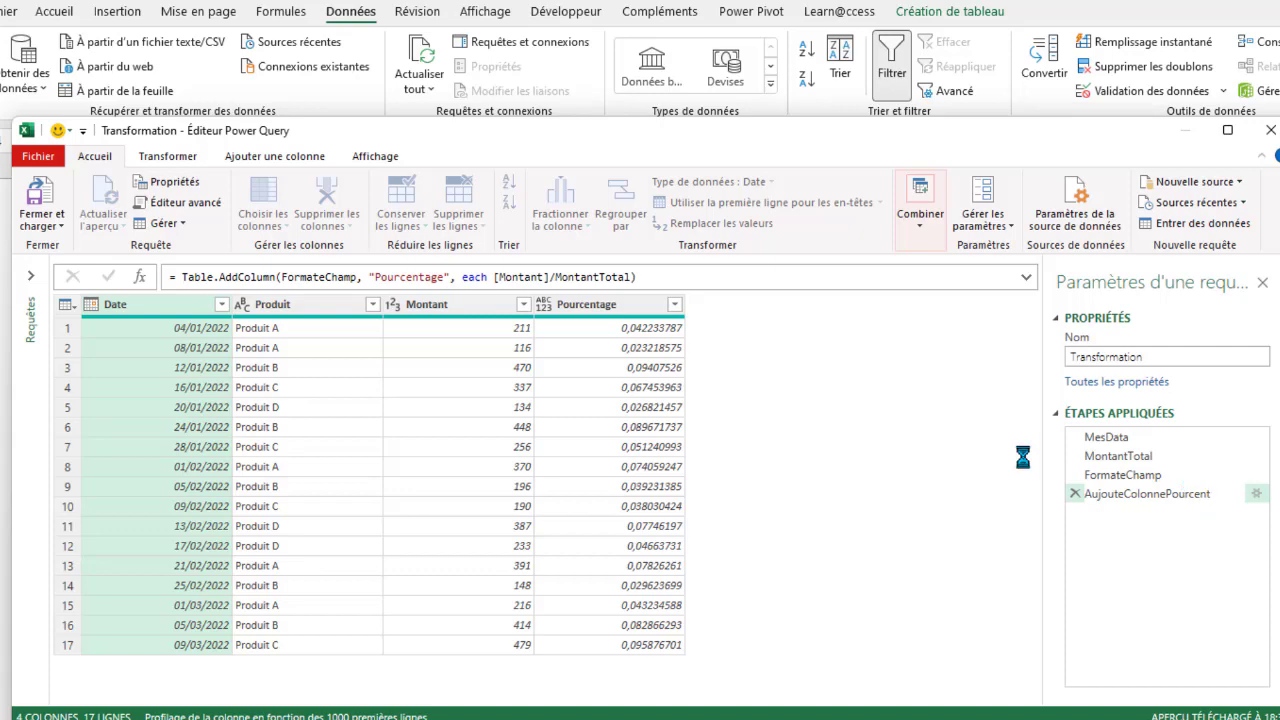
# Step: Set the Pourcentage column's data type to percentage and rename the resulting applied step FormatePourcent
pyautogui.click(543, 306)
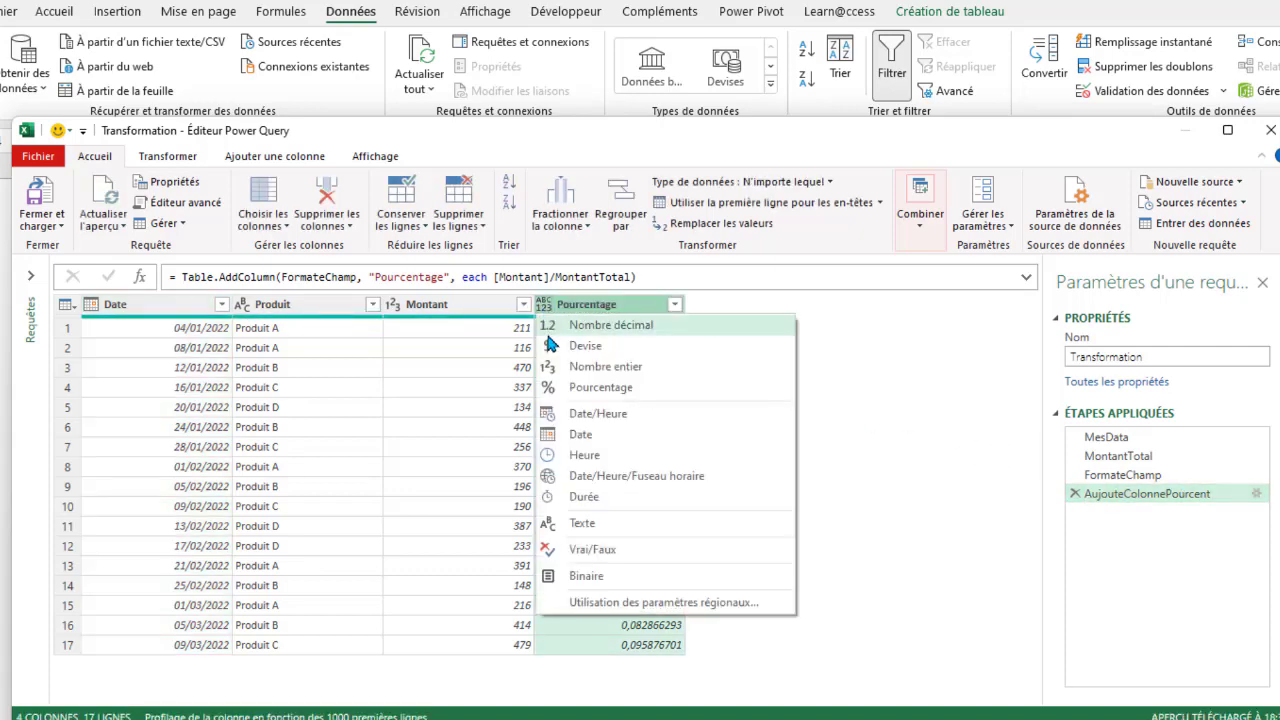
pyautogui.click(598, 388)
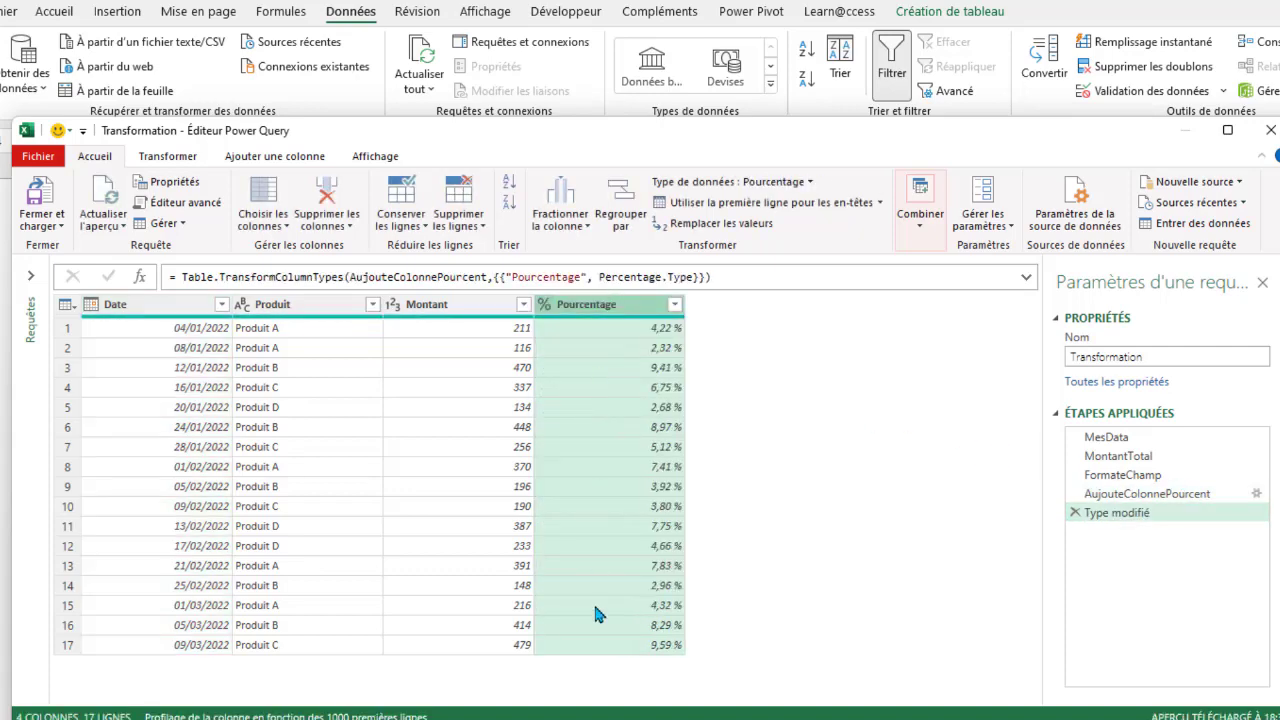
pyautogui.rightClick(1125, 516)
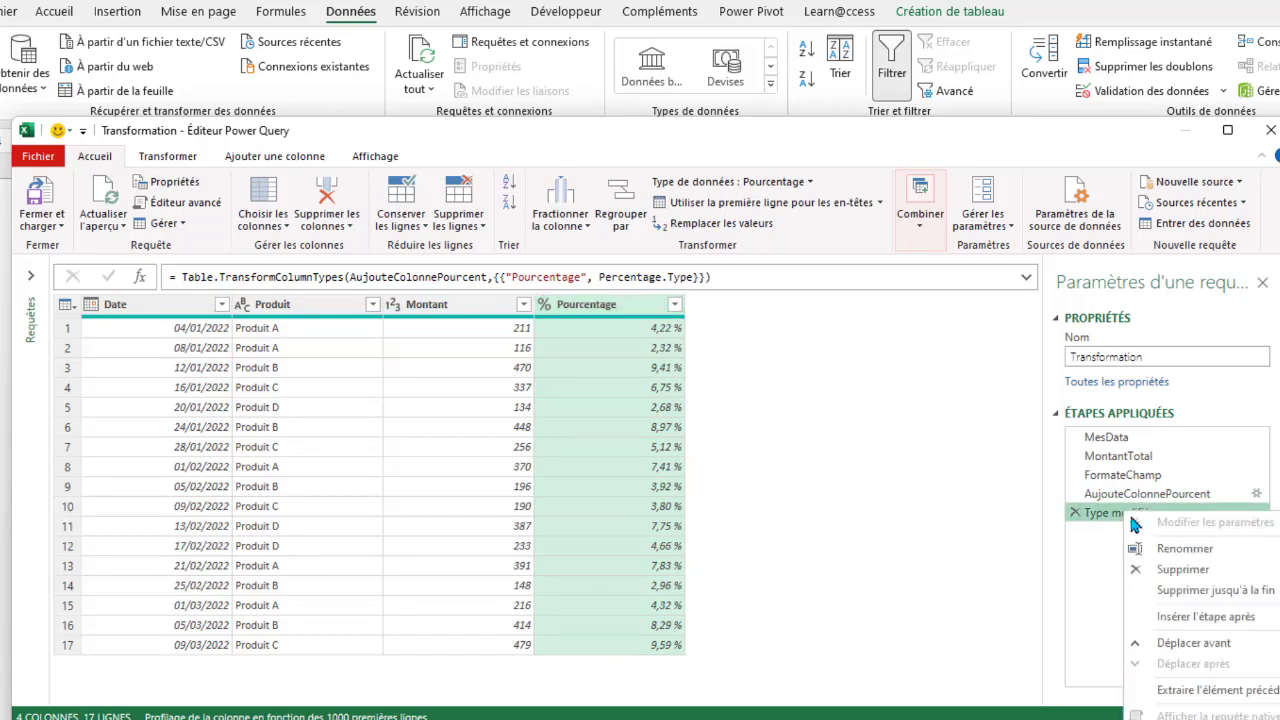
pyautogui.click(1188, 547)
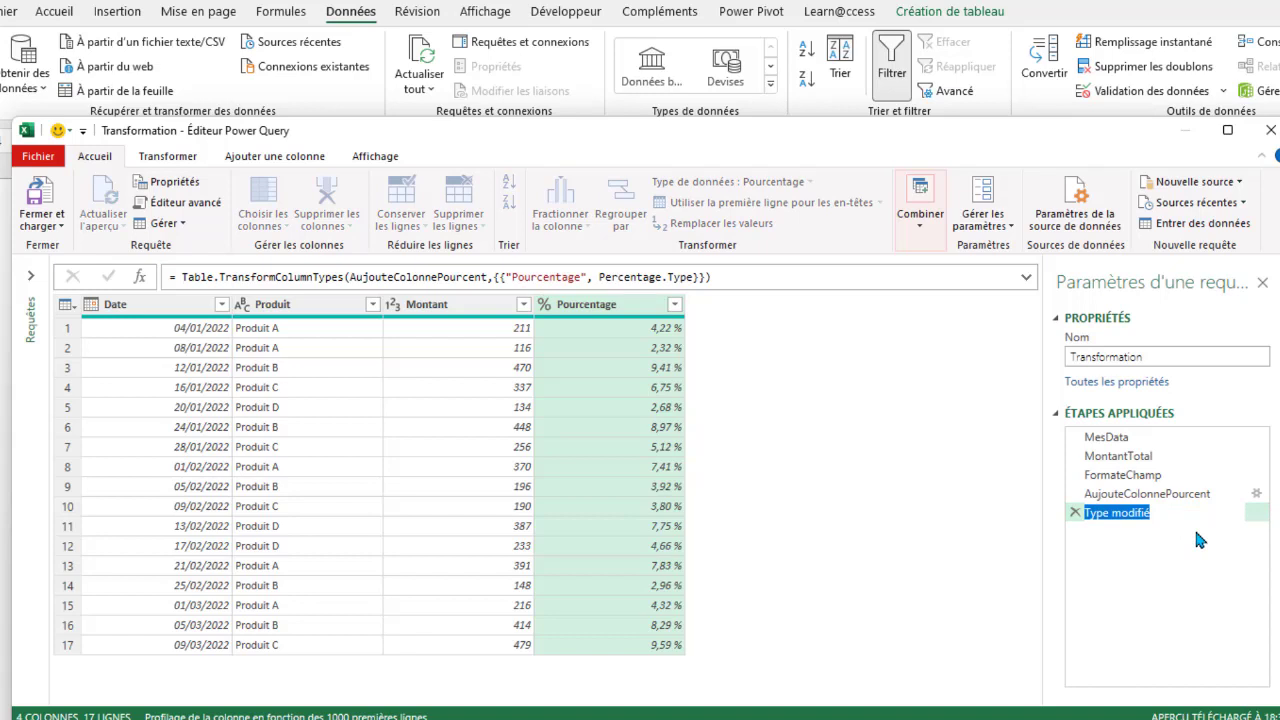
pyautogui.write('Foramte')
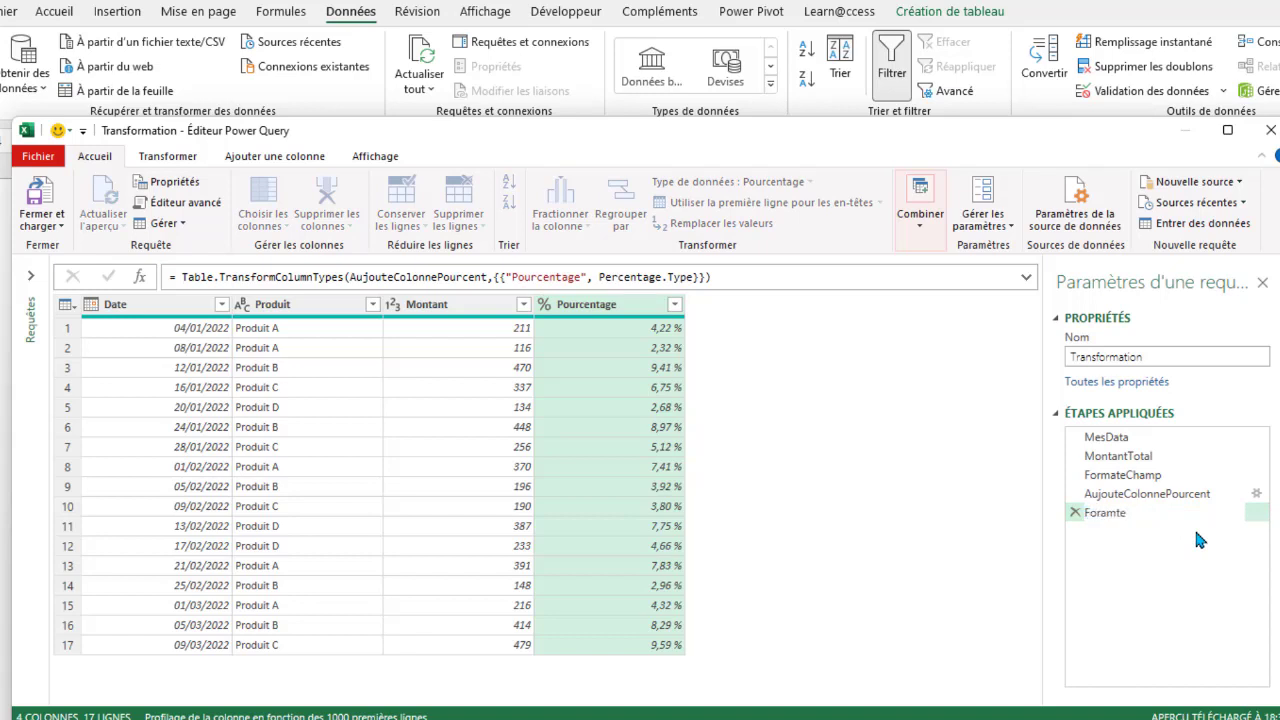
pyautogui.press('BackSpace')
pyautogui.press('BackSpace')
pyautogui.press('BackSpace')
pyautogui.press('BackSpace')
pyautogui.write('ma')
pyautogui.write('Pource')
pyautogui.press('Return')
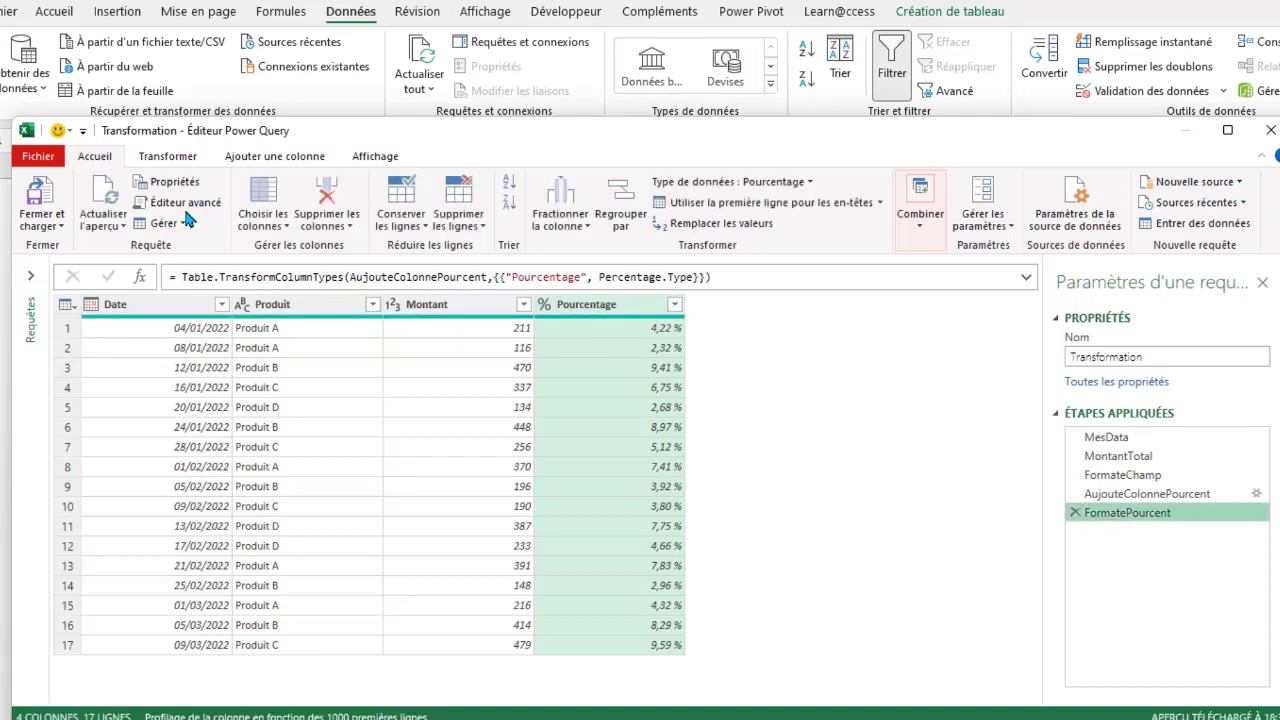
# Step: Examine the query's full M code, comparing the FormatePourcent line with the name after in, and close it without changes
pyautogui.click(185, 206)
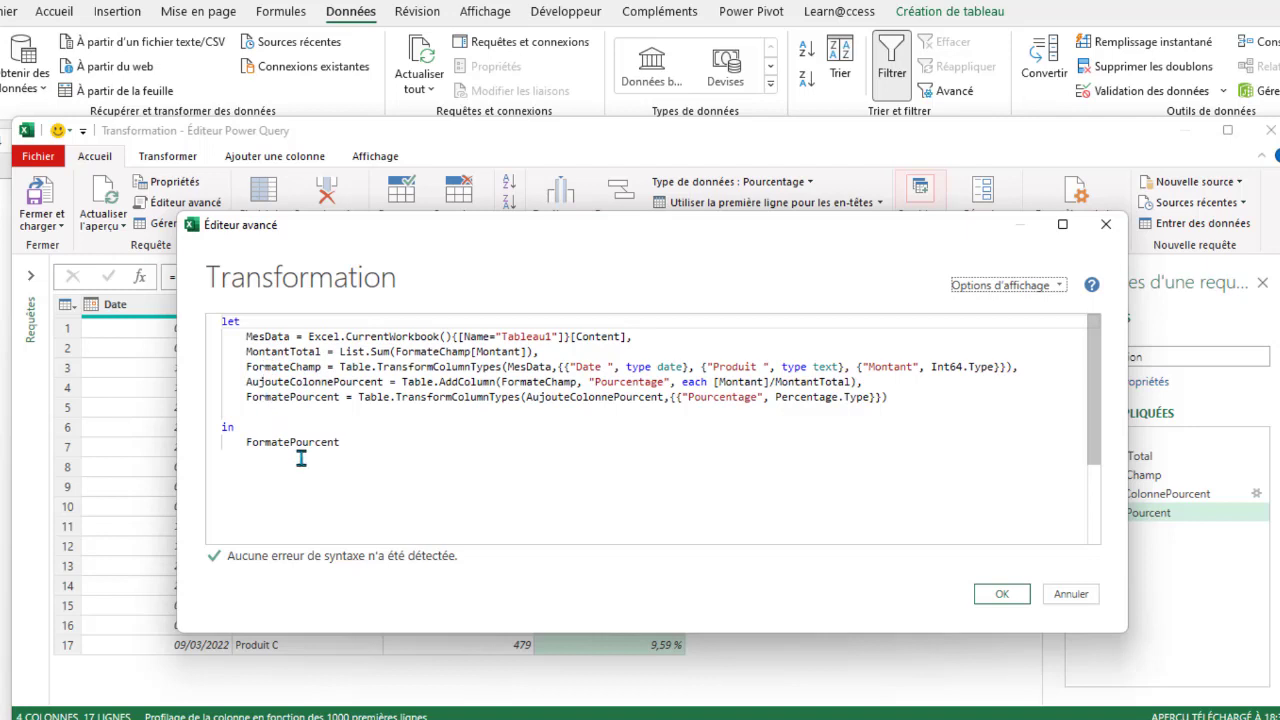
pyautogui.click(310, 397)
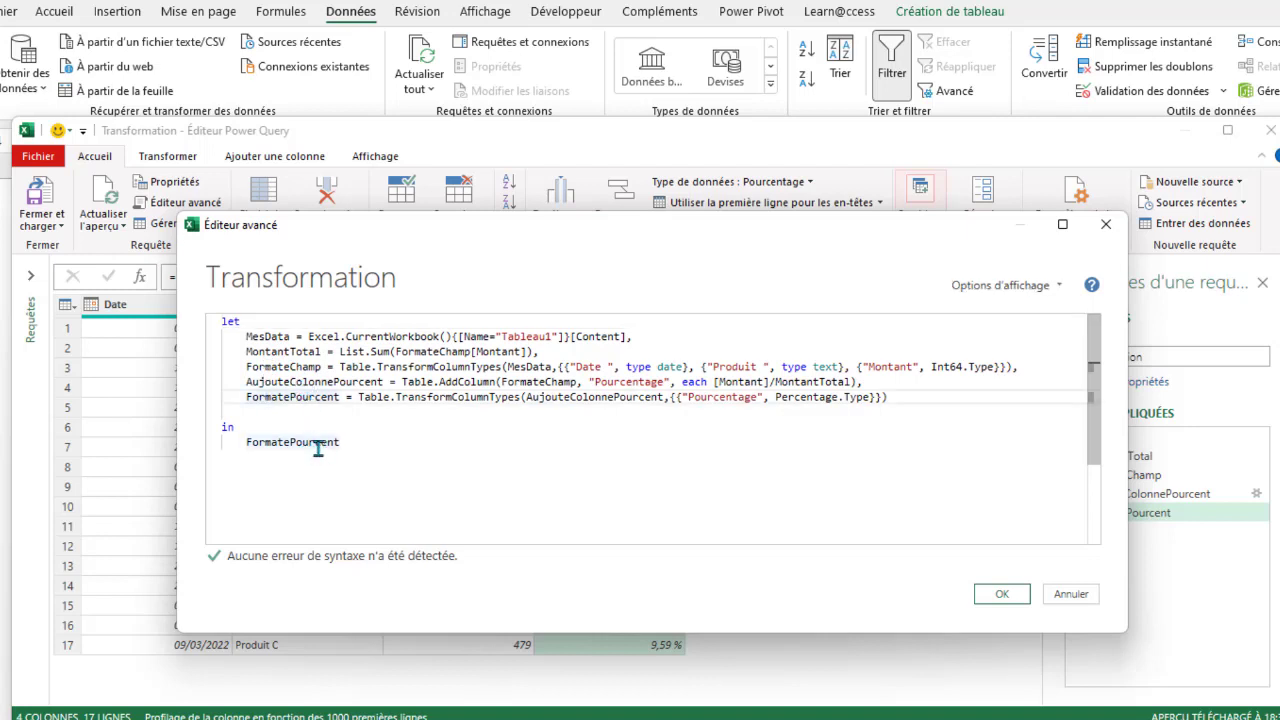
pyautogui.click(318, 450)
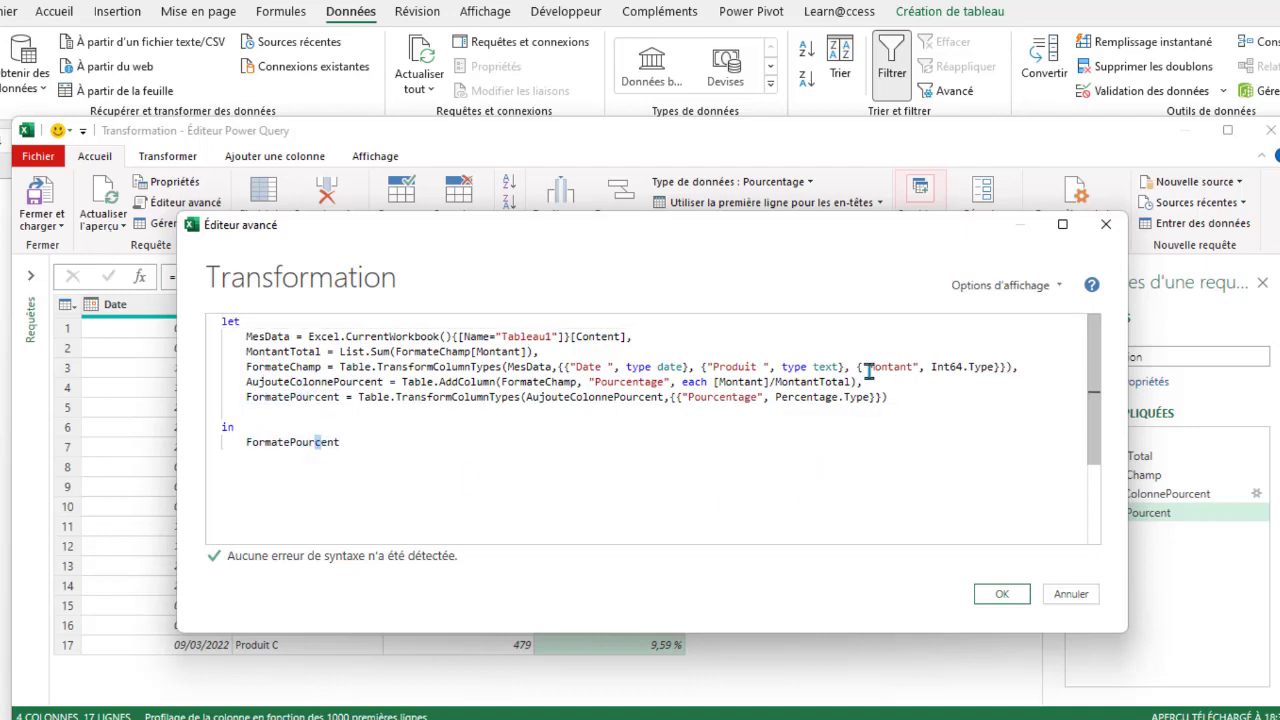
pyautogui.click(905, 397)
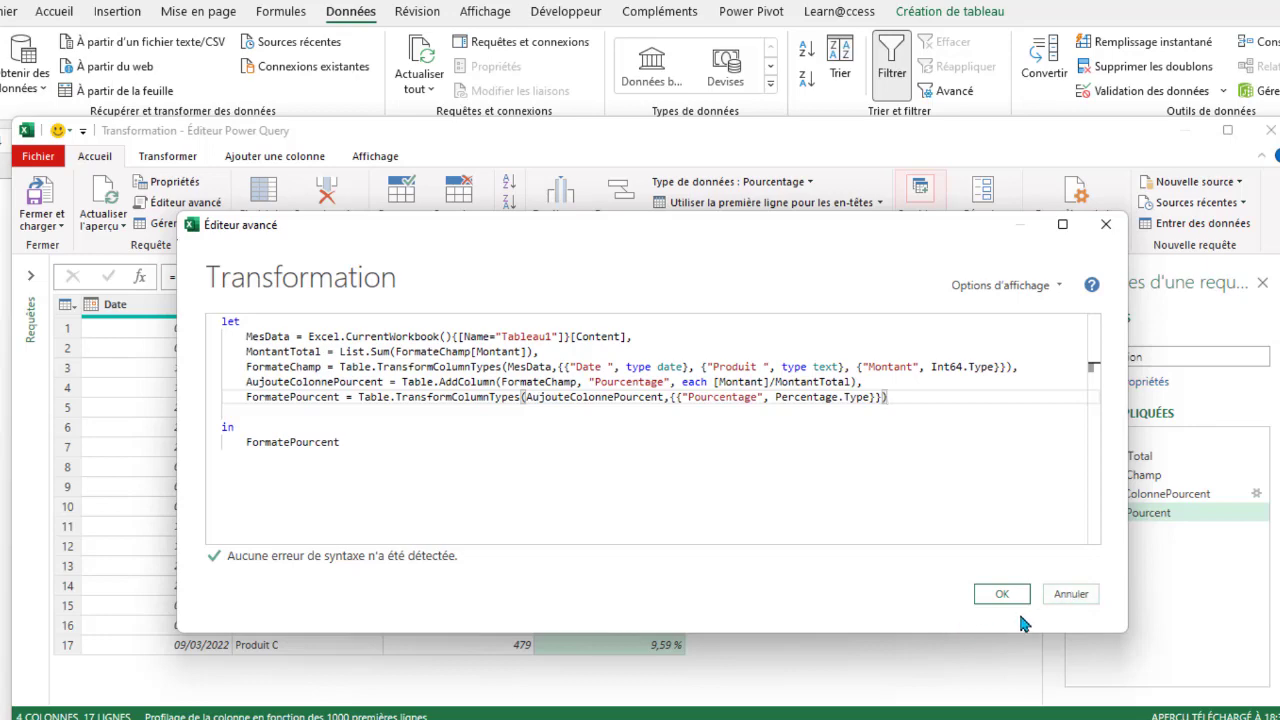
pyautogui.click(1070, 594)
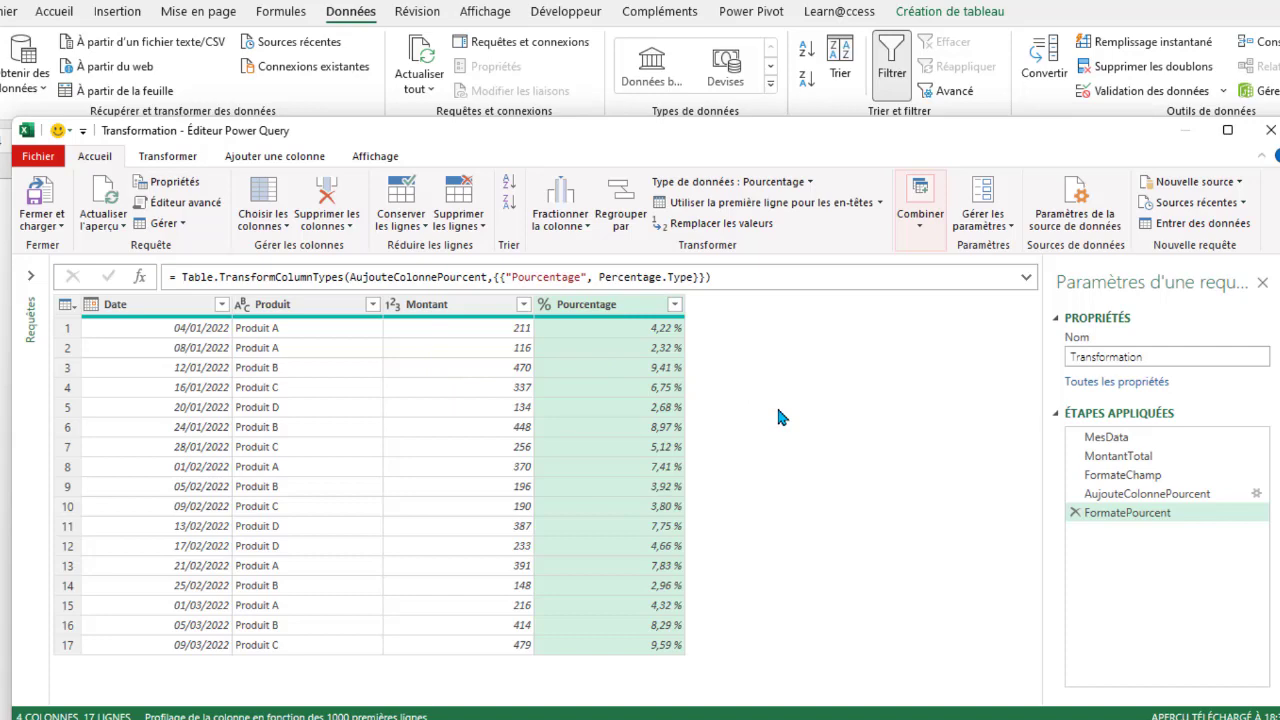
# Step: Insert the line Cible = 350, directly below let in the M code and apply the edit
pyautogui.click(185, 202)
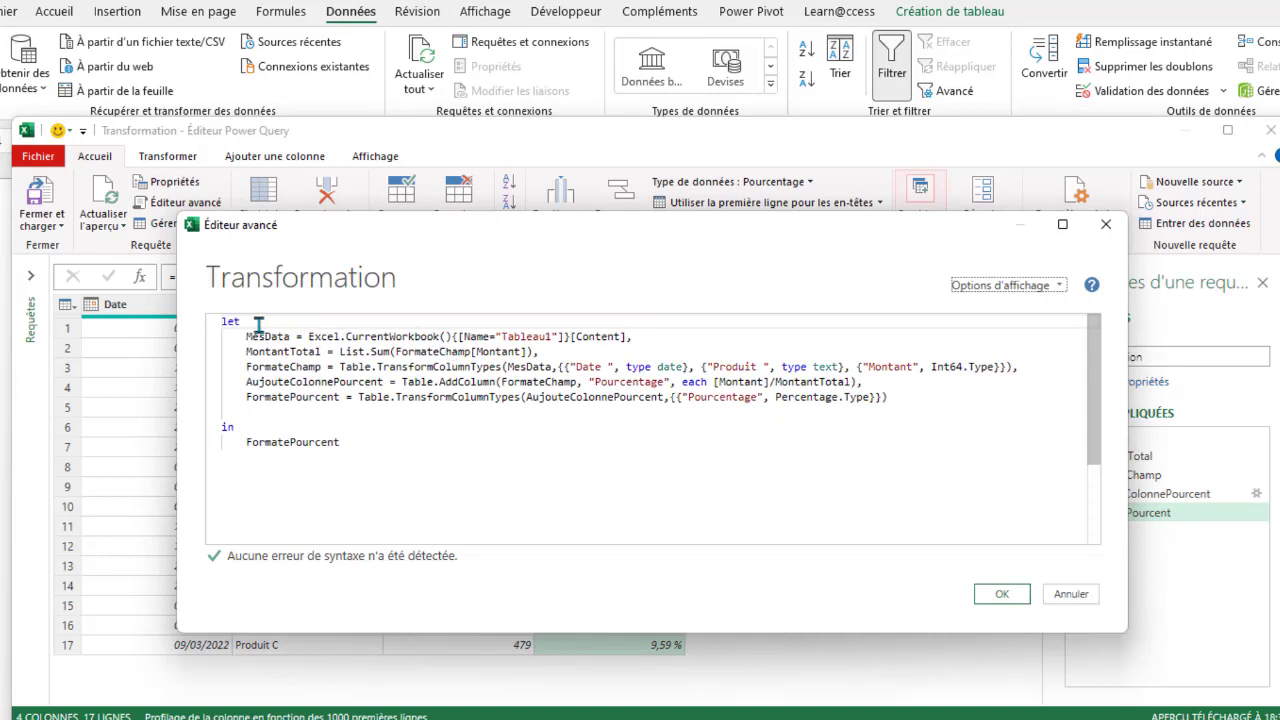
pyautogui.press('Return')
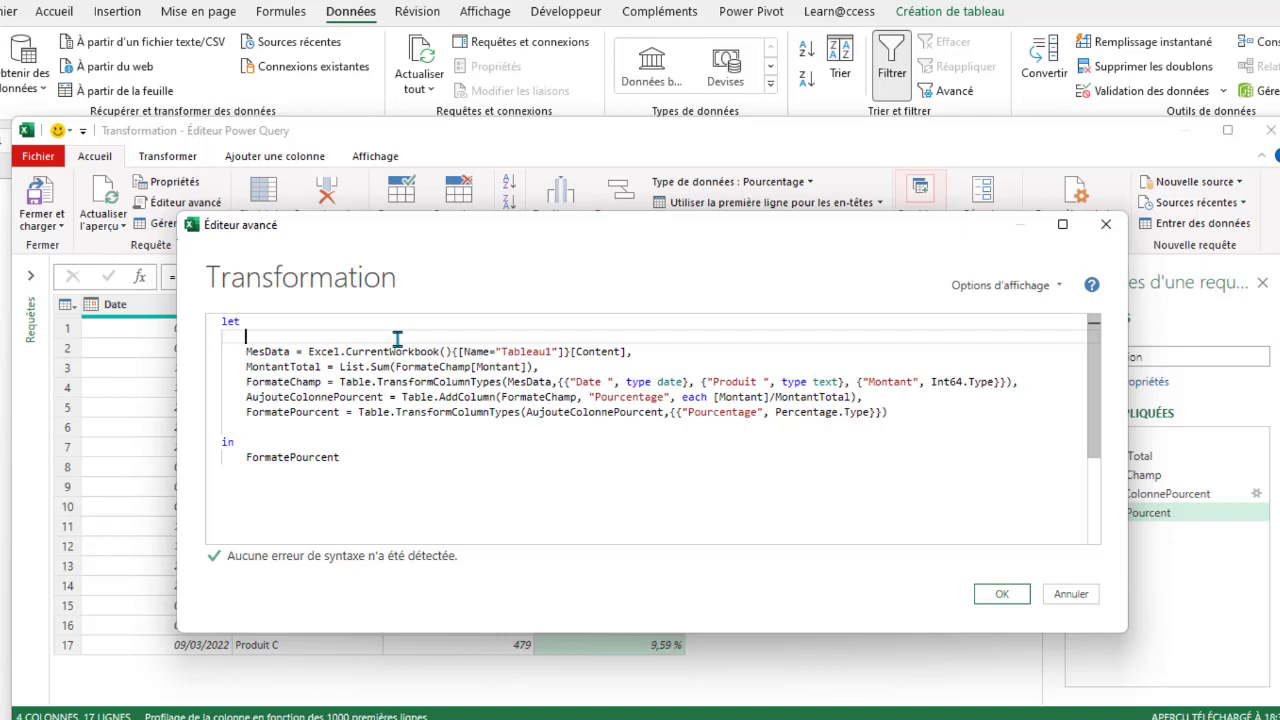
pyautogui.write('Cible')
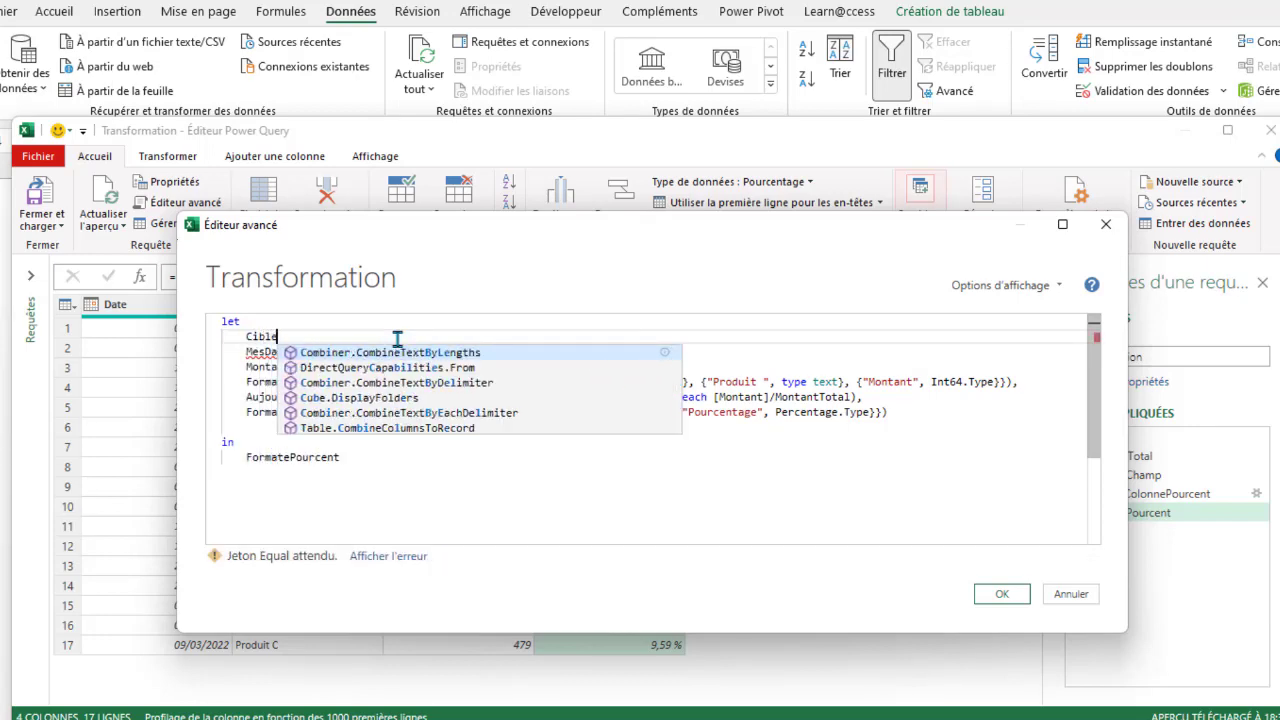
pyautogui.write(' = 5')
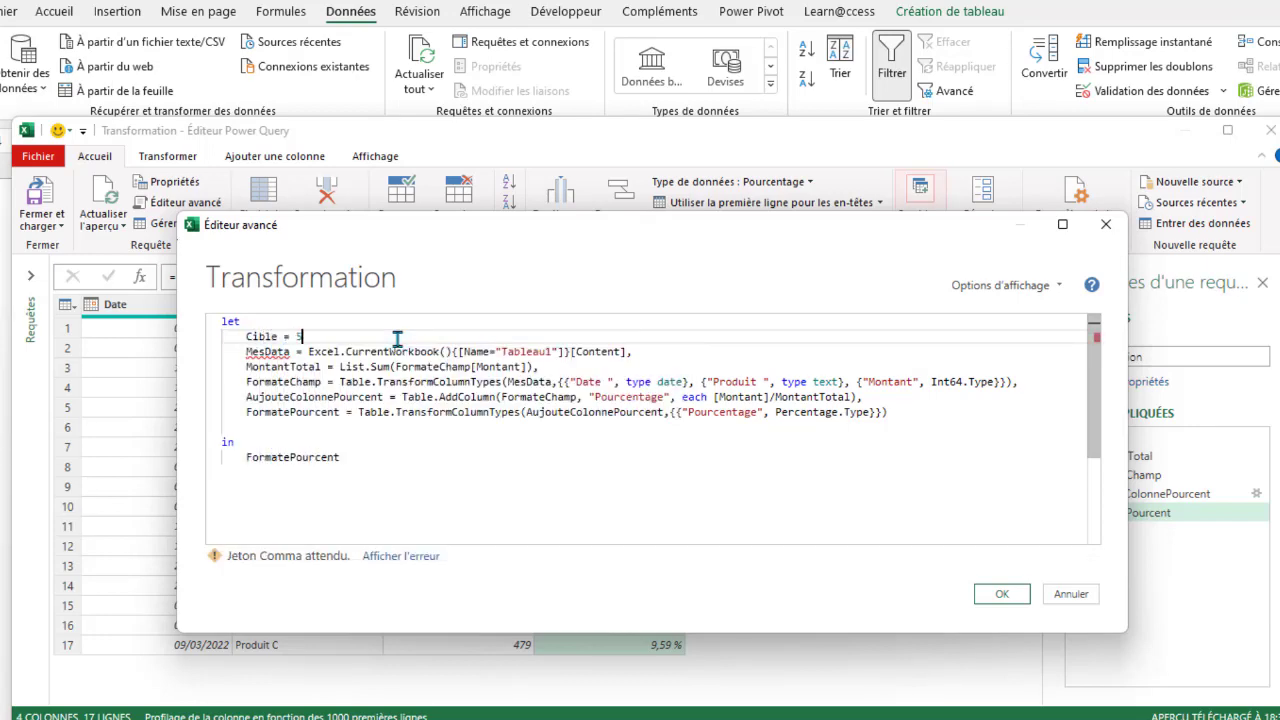
pyautogui.press('BackSpace')
pyautogui.write('350,')
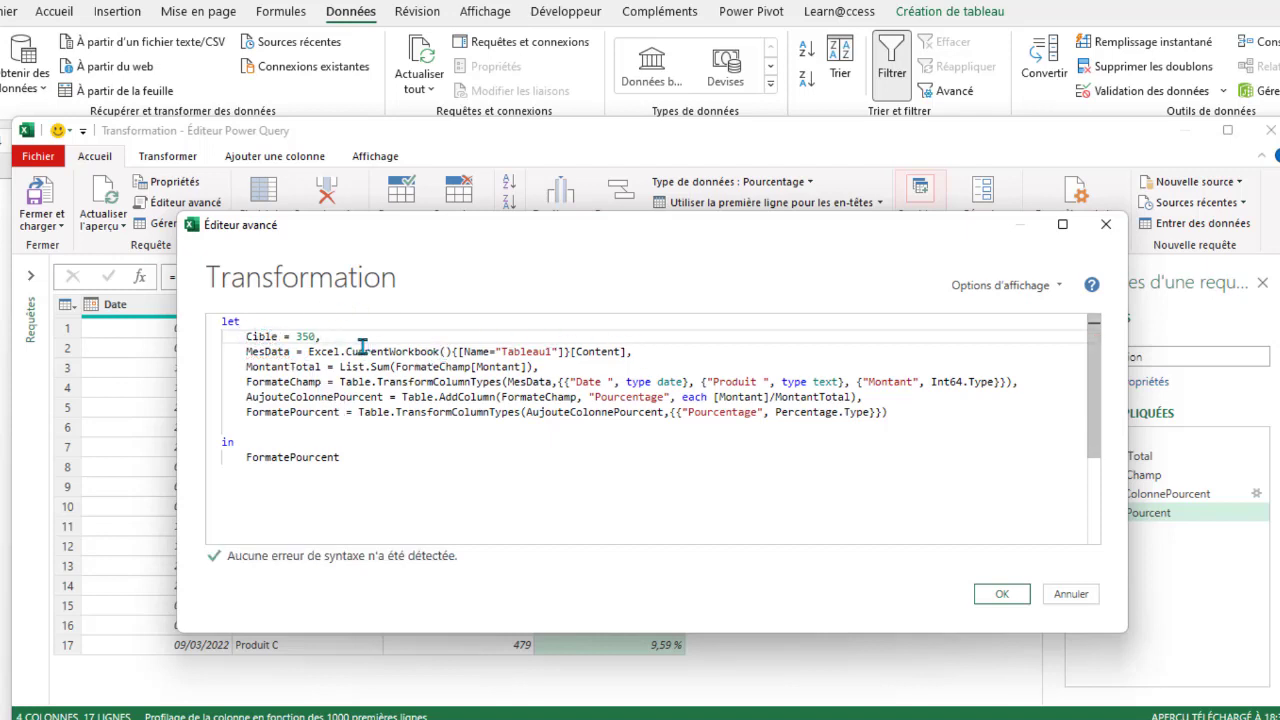
pyautogui.click(1001, 594)
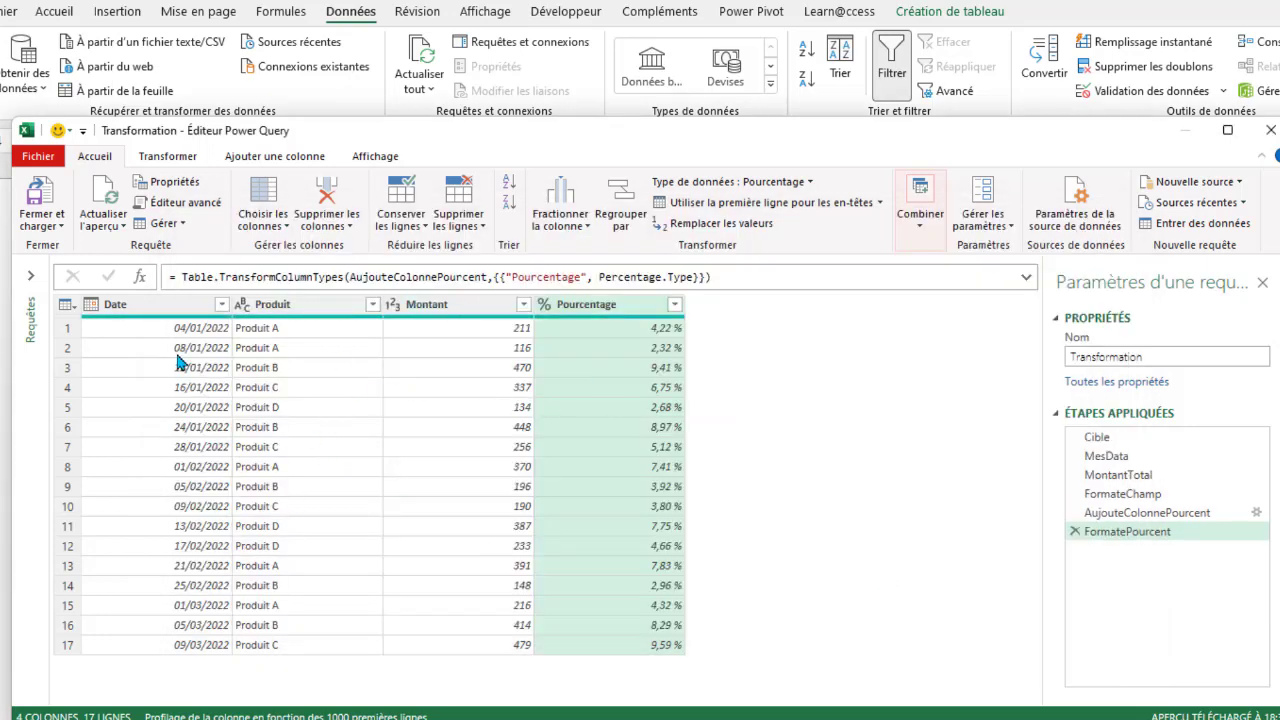
# Step: Review the results of the applied steps Cible, MesData, MontantTotal and FormatePourcent
pyautogui.click(1096, 437)
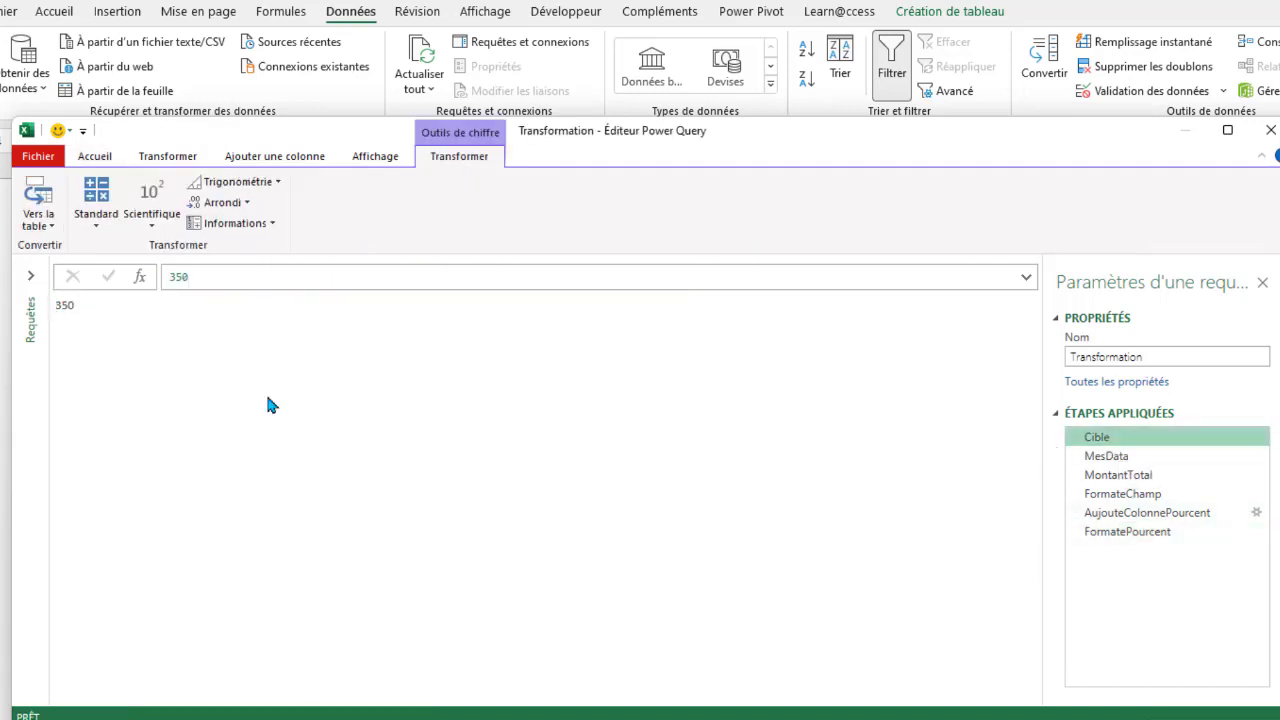
pyautogui.click(1110, 456)
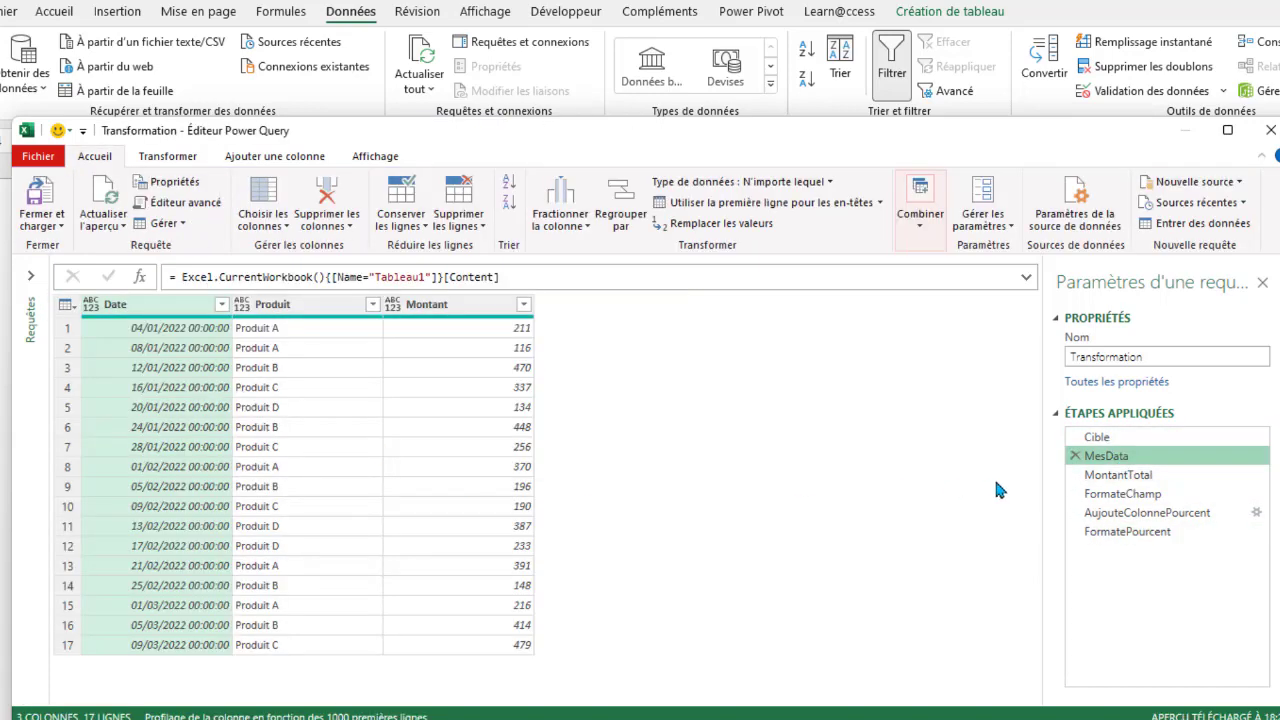
pyautogui.click(1105, 475)
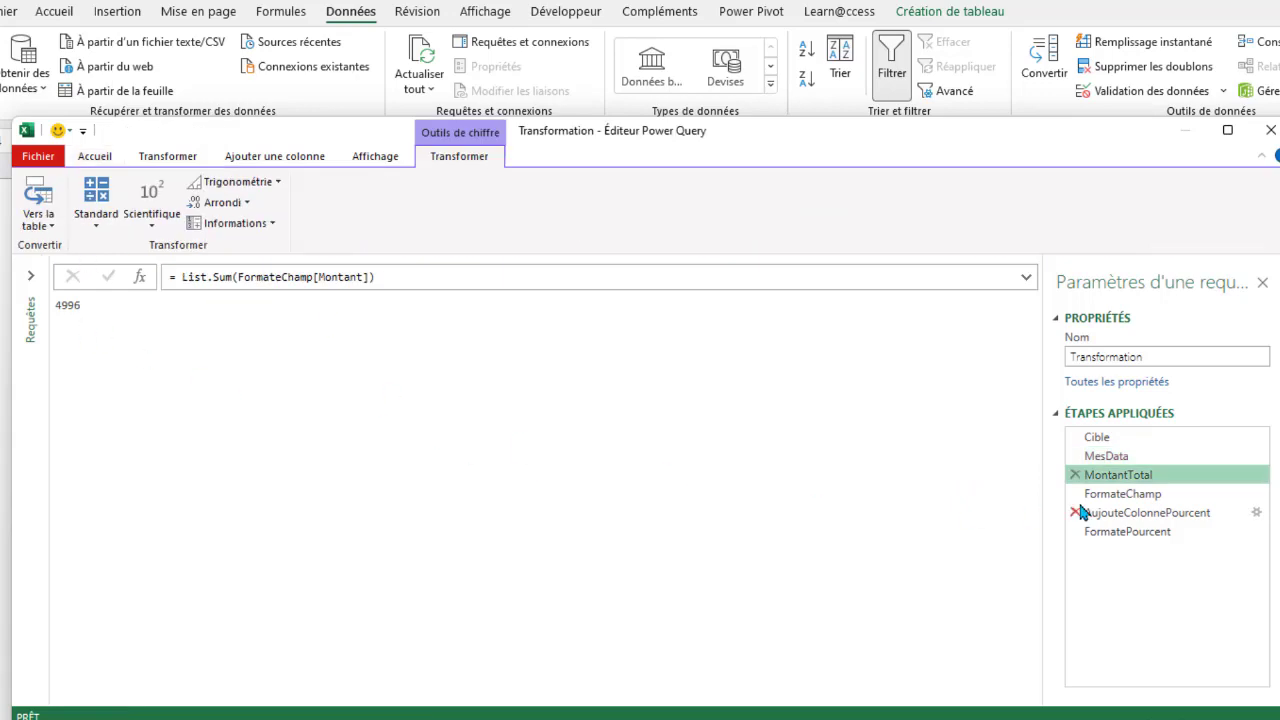
pyautogui.click(1128, 533)
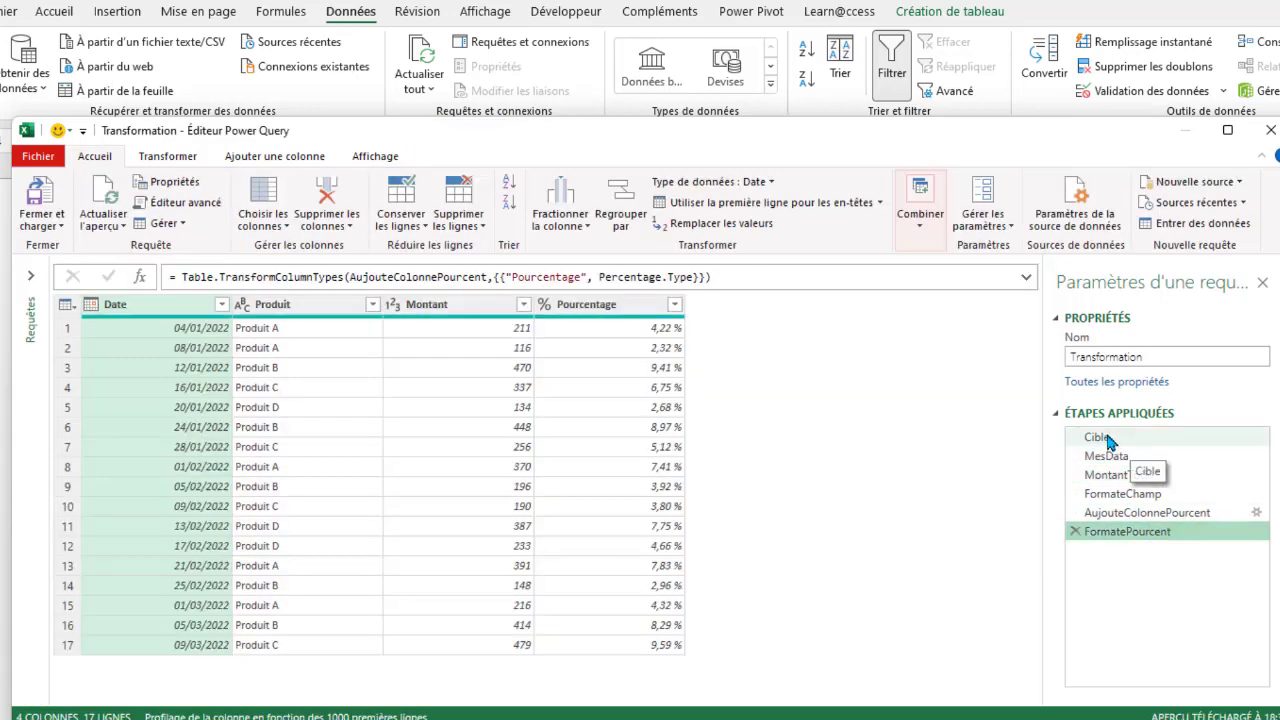
pyautogui.click(1100, 438)
pyautogui.click(1090, 538)
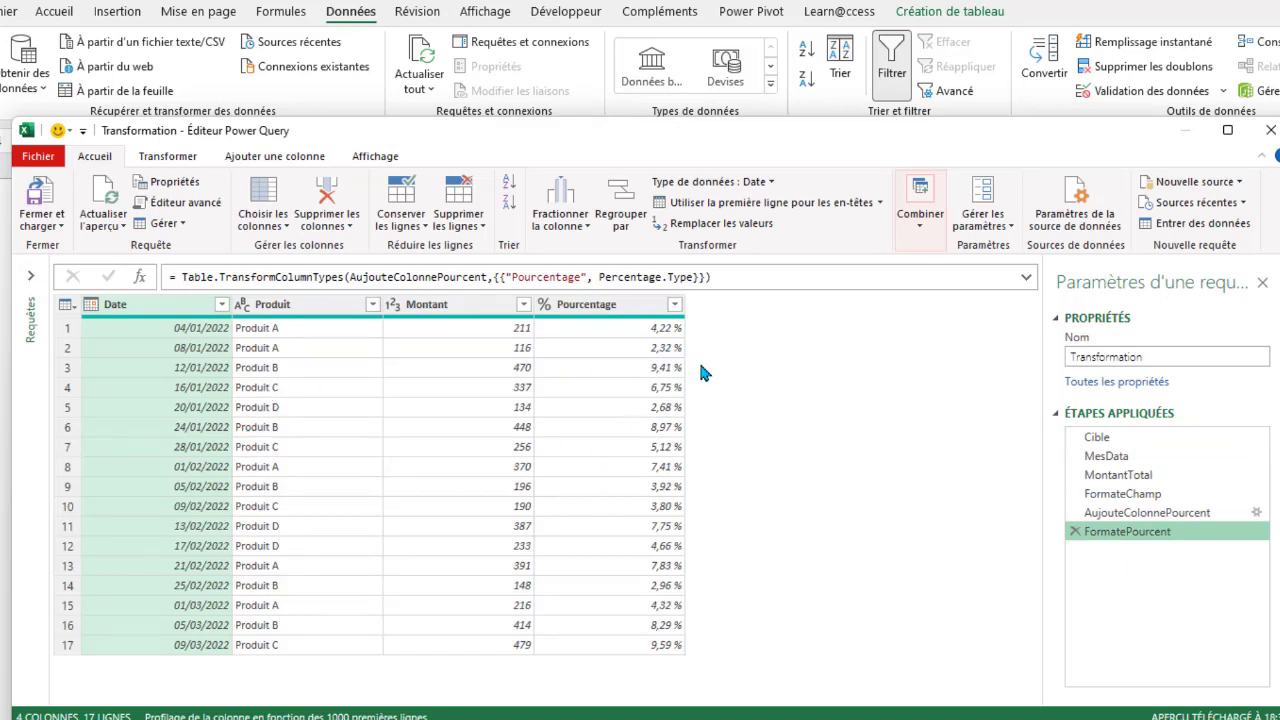
# Step: Inspect individual Montant values in the first rows of the FormatePourcent table
pyautogui.click(463, 333)
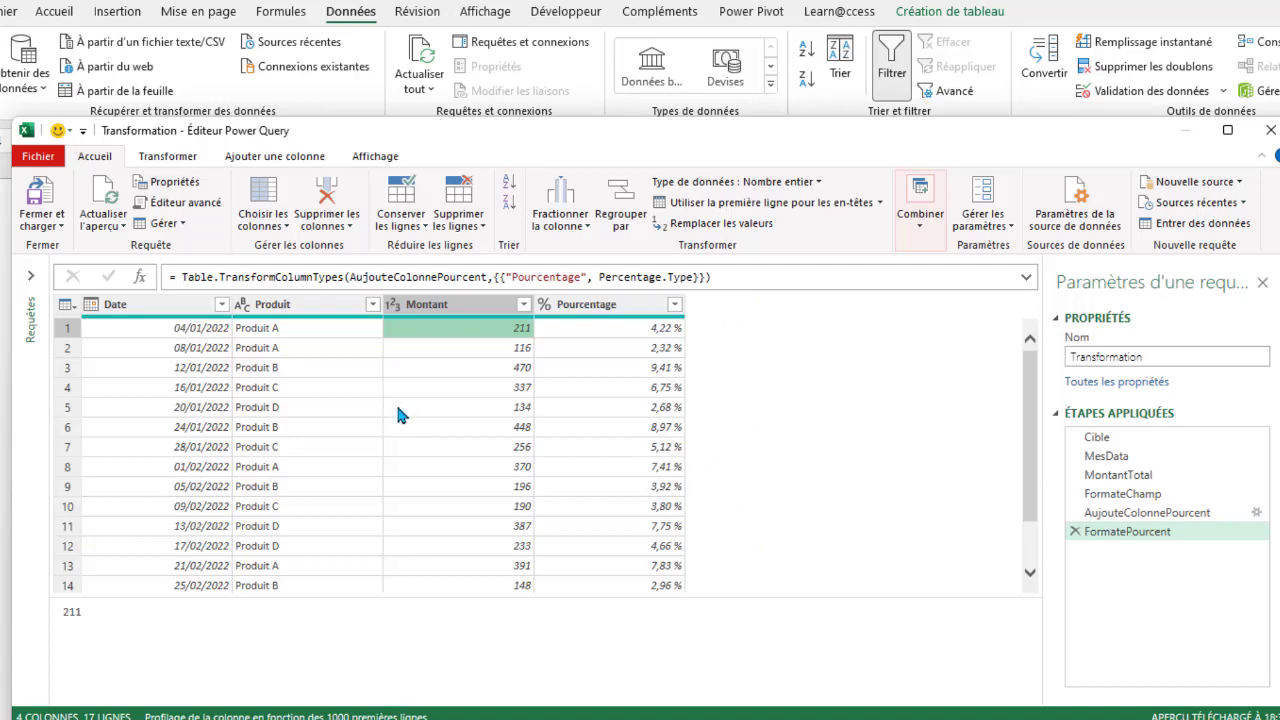
pyautogui.click(461, 347)
pyautogui.click(472, 407)
pyautogui.click(449, 333)
pyautogui.click(439, 350)
pyautogui.click(446, 333)
# Step: Start a new custom column on the FormatePourcent table and name it Objectif Atteint
pyautogui.click(272, 158)
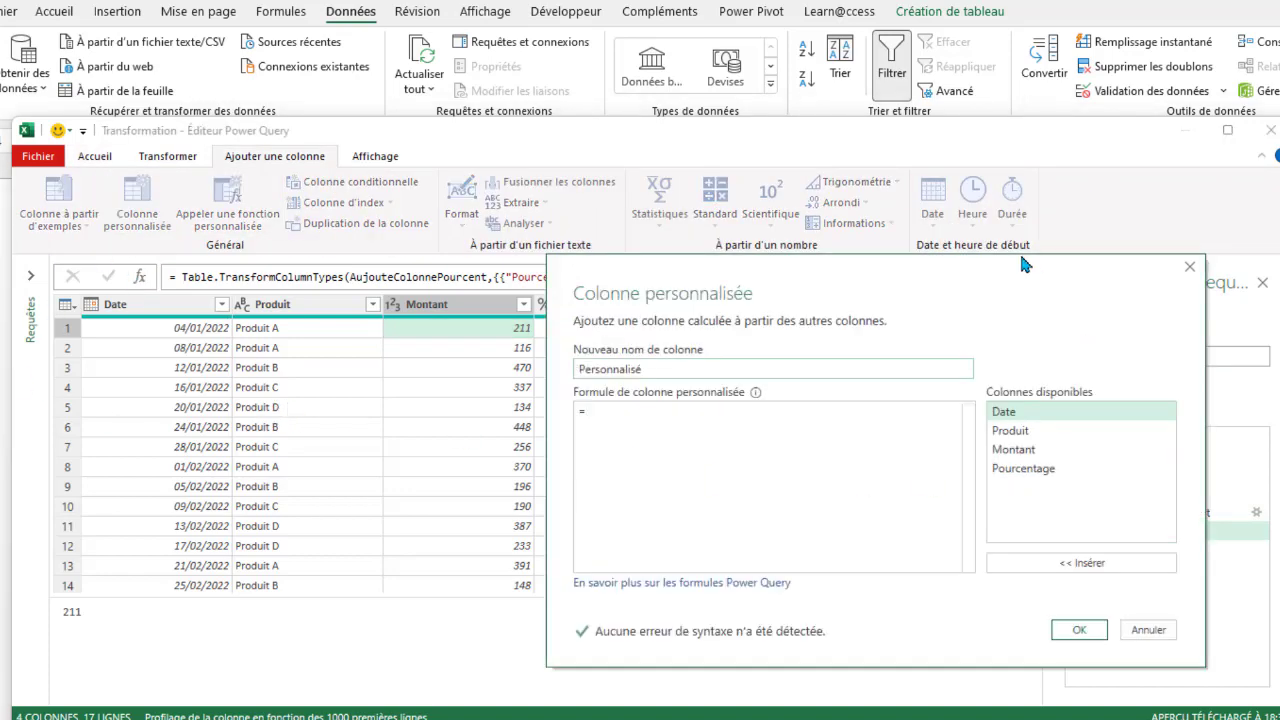
pyautogui.moveTo(1019, 251); pyautogui.dragTo(1057, 210)
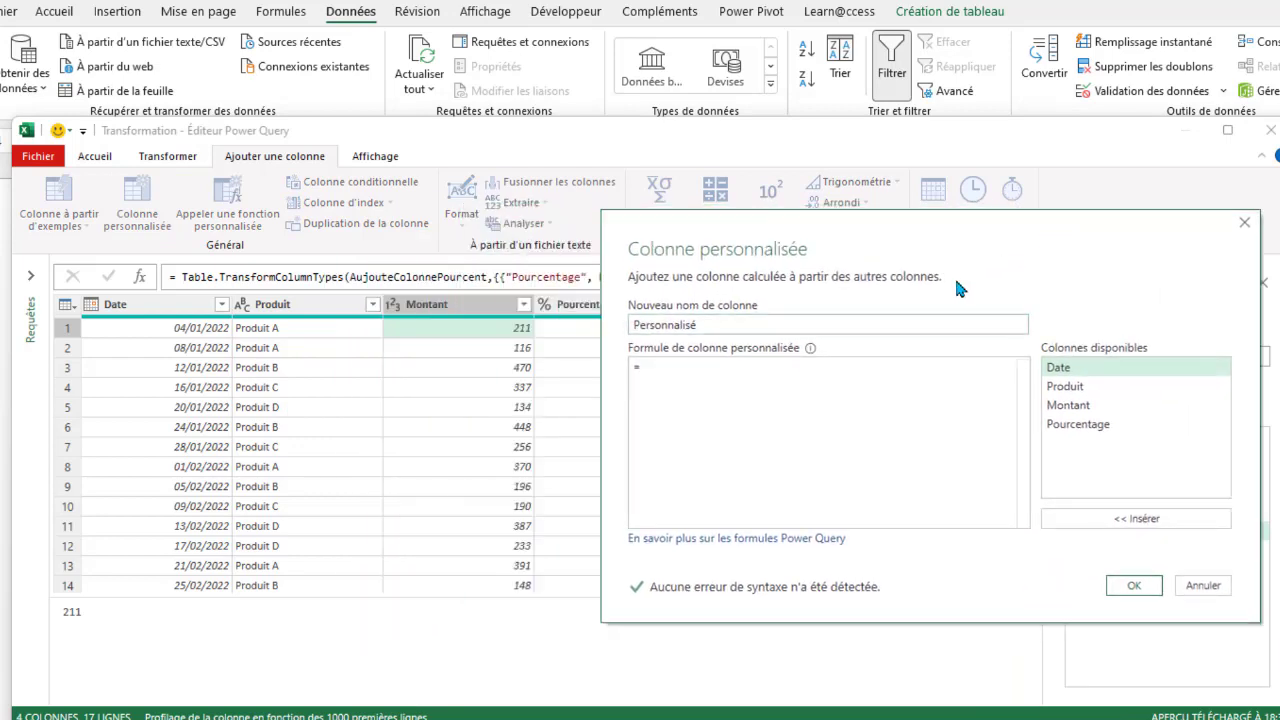
pyautogui.click(715, 325)
pyautogui.doubleClick(715, 325)
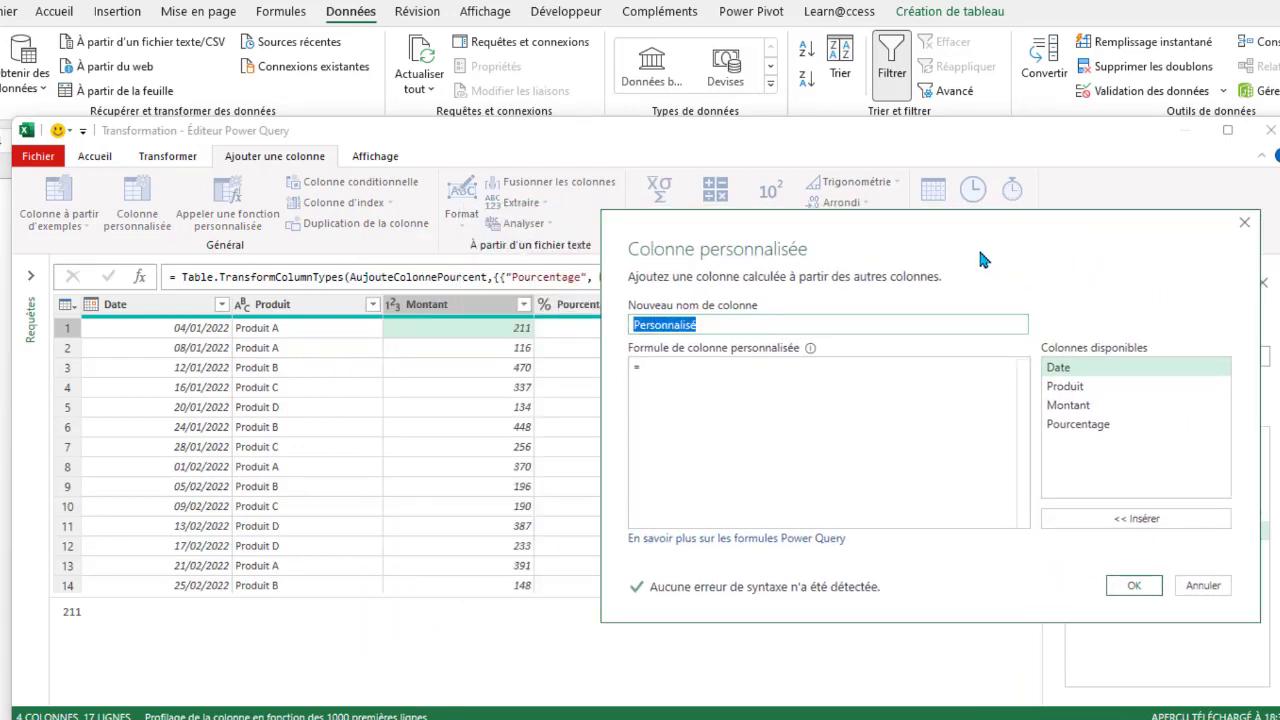
pyautogui.click(692, 325)
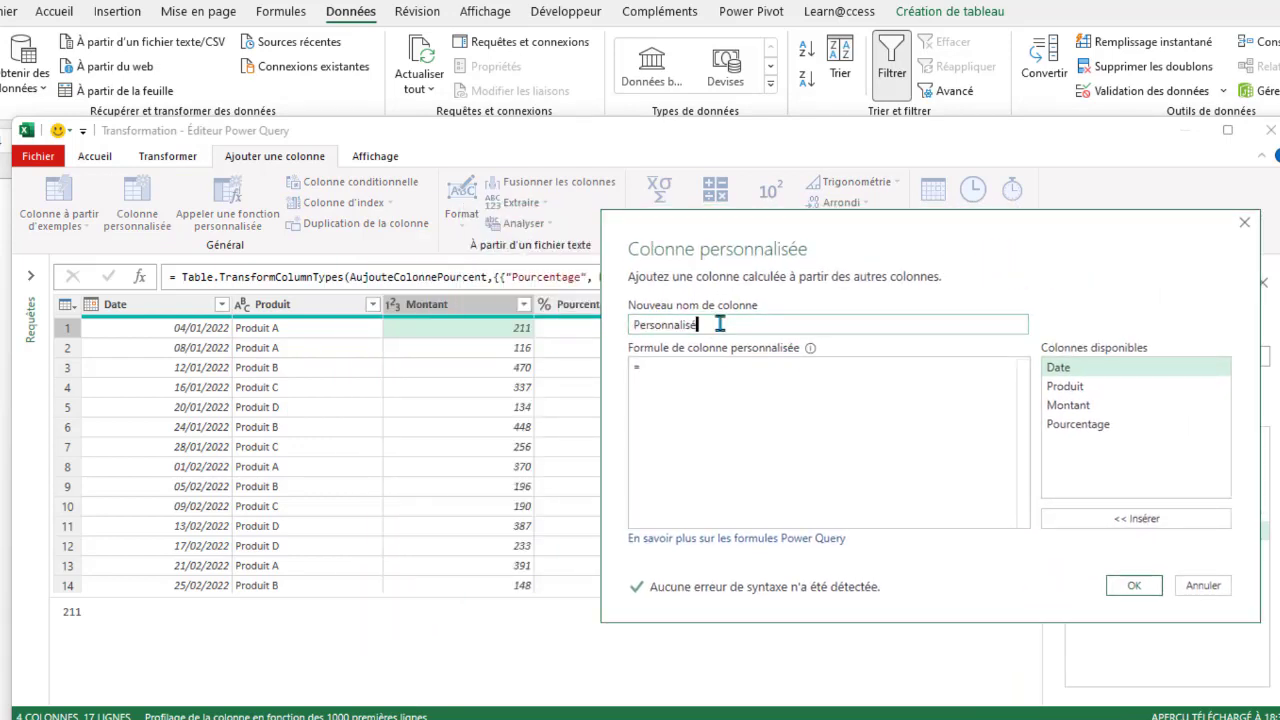
pyautogui.doubleClick(690, 325)
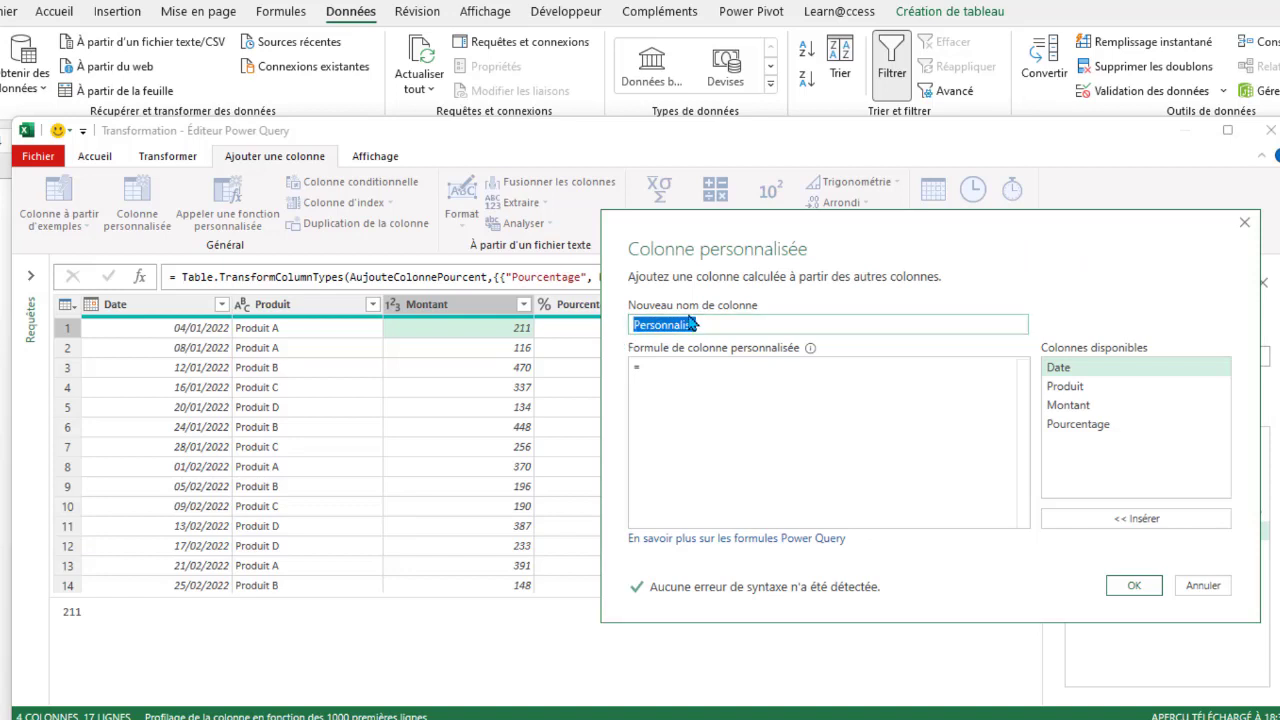
pyautogui.write('Objecti')
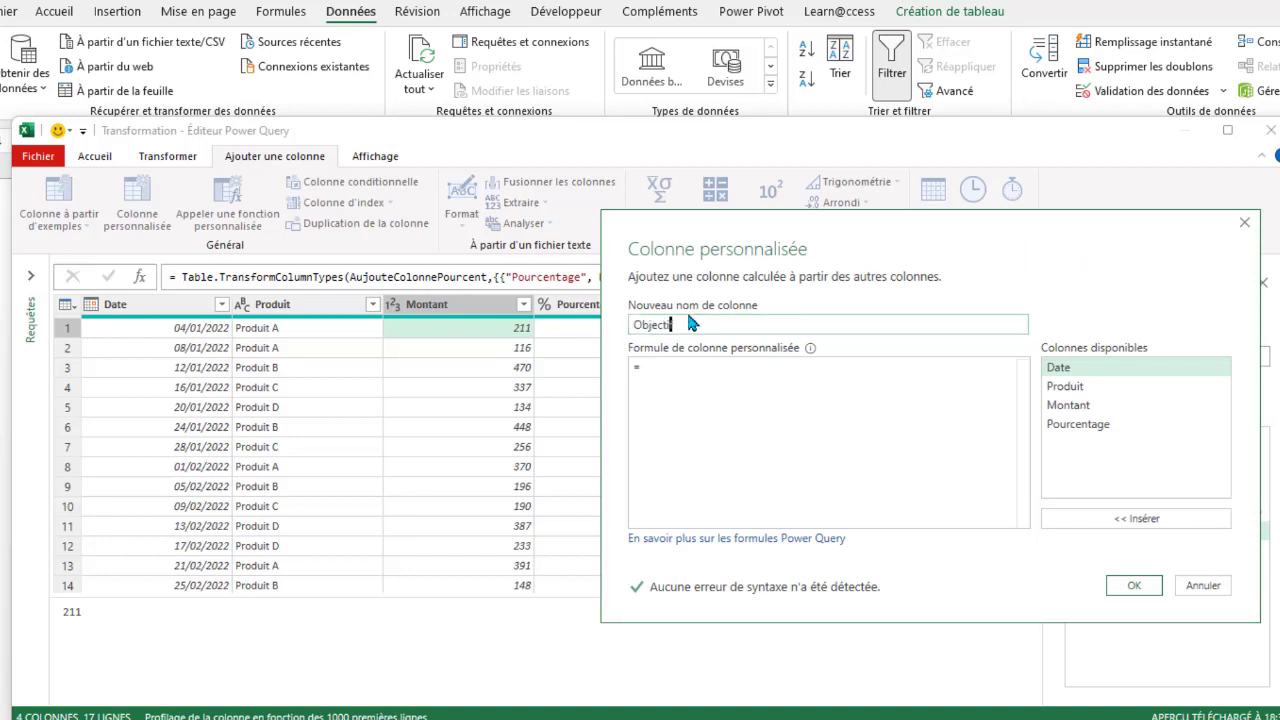
pyautogui.write('f Atteint')
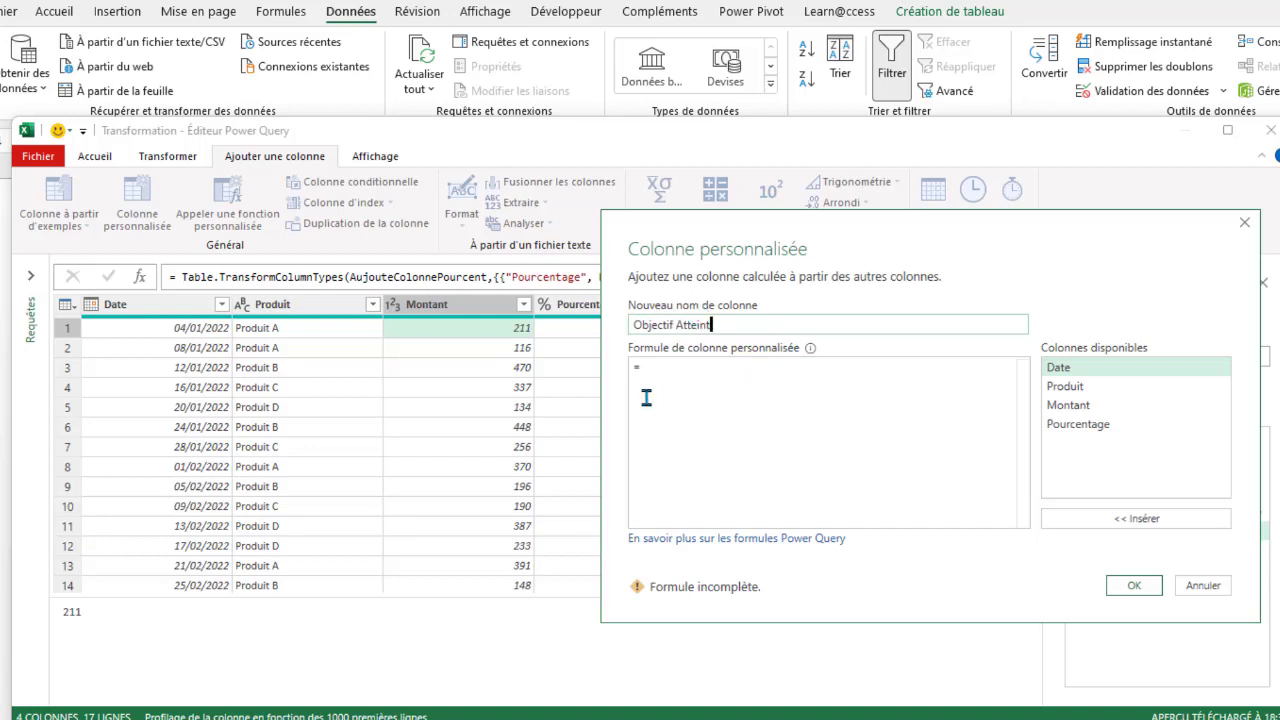
# Step: Give the custom column the formula if [Montant]>Cible then "Atteint" else "" and create it
pyautogui.click(684, 368)
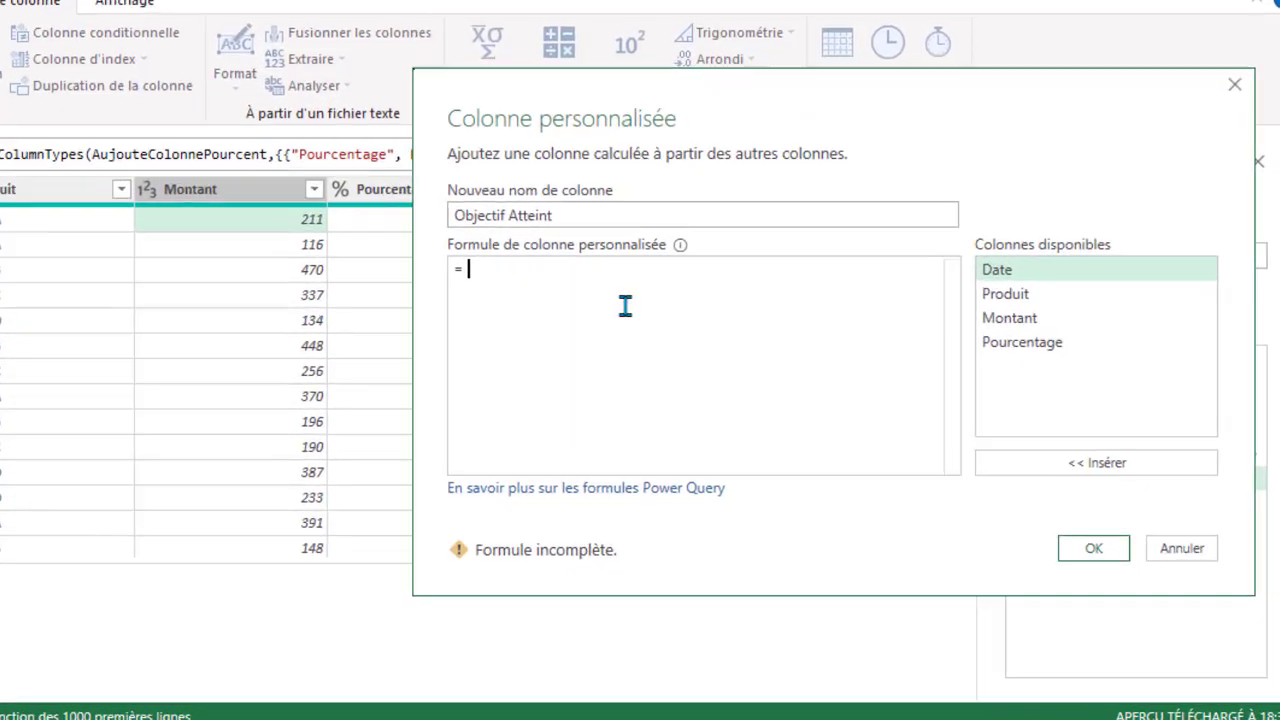
pyautogui.write('if')
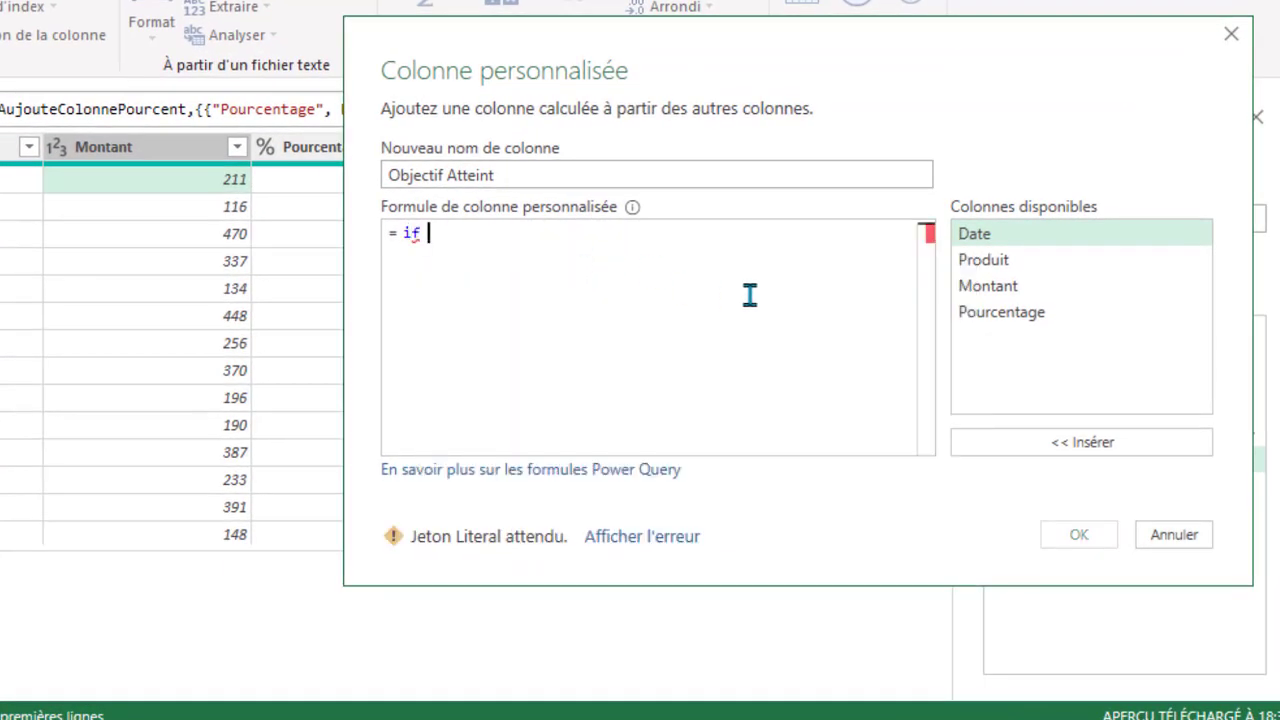
pyautogui.click(990, 287)
pyautogui.doubleClick(990, 287)
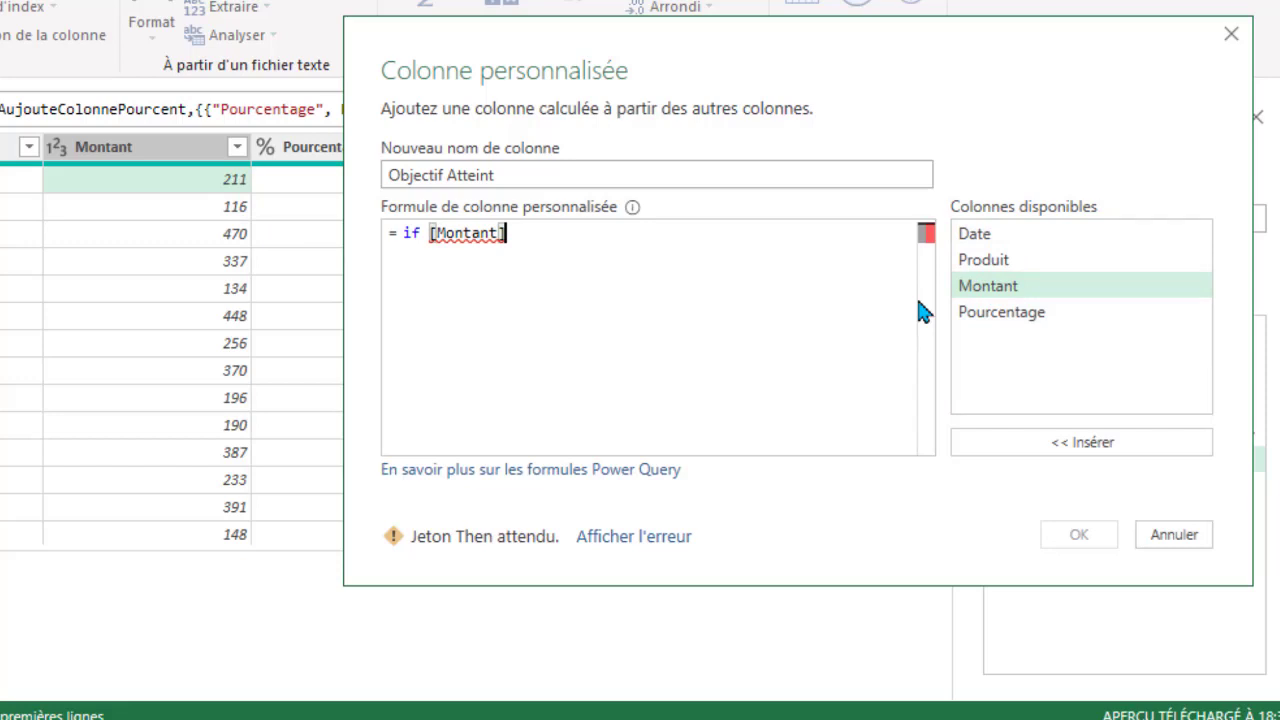
pyautogui.write('>')
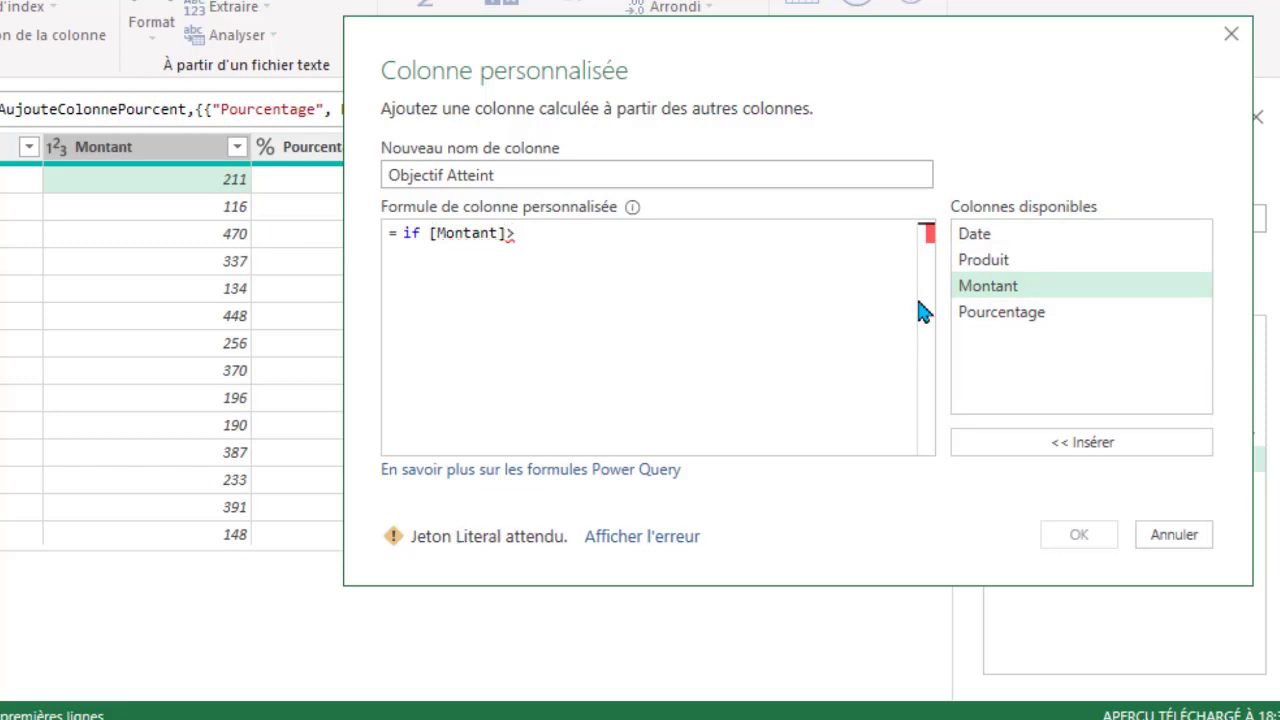
pyautogui.write('Cible')
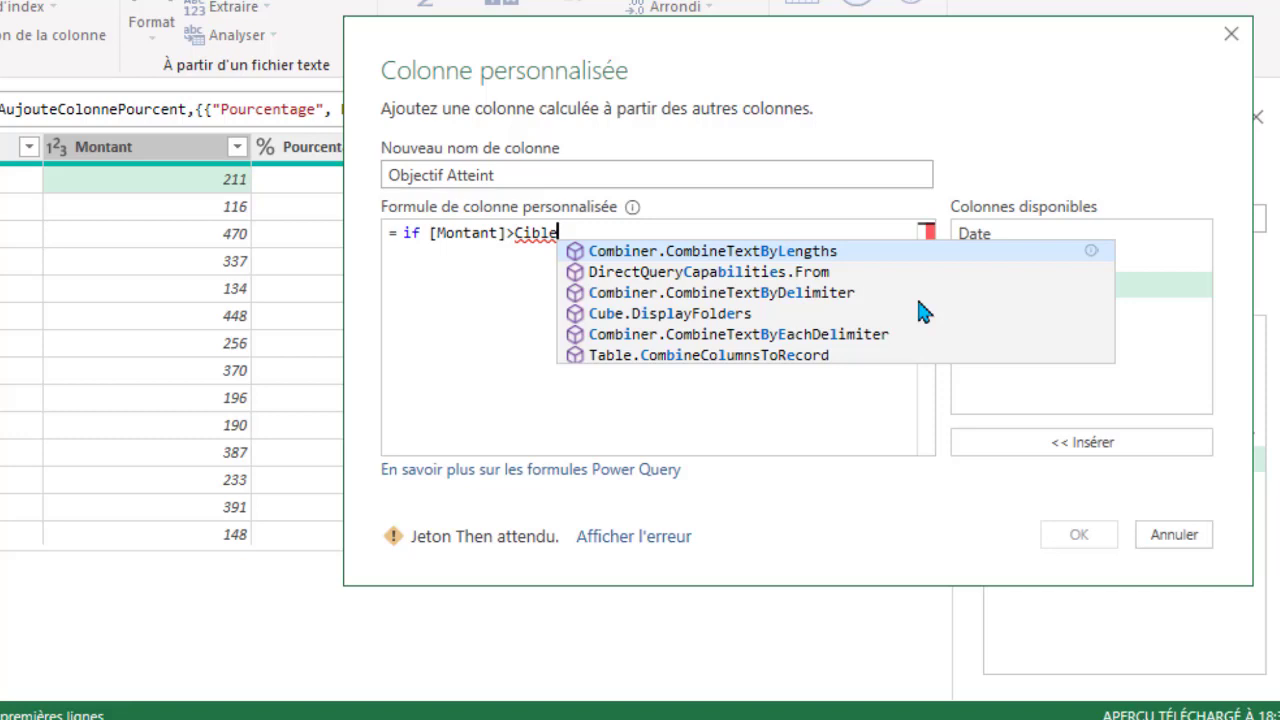
pyautogui.write(' then ')
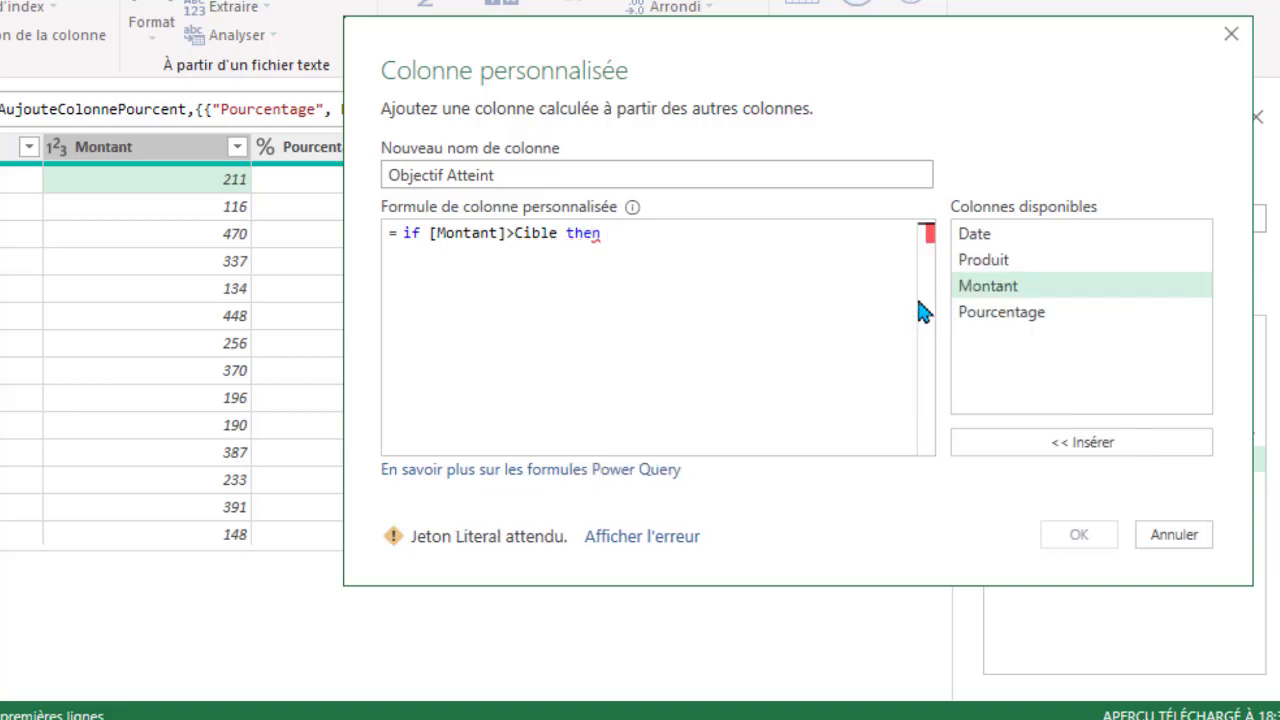
pyautogui.write('"')
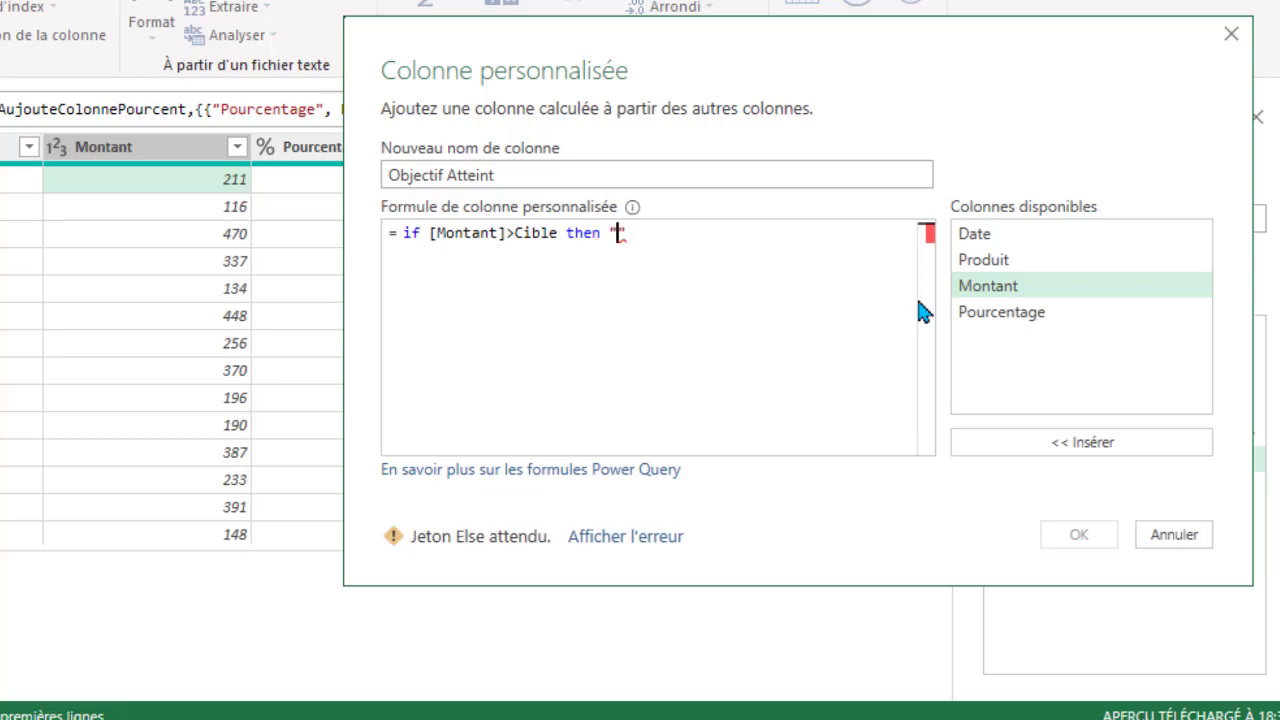
pyautogui.write('Atteint" else ""')
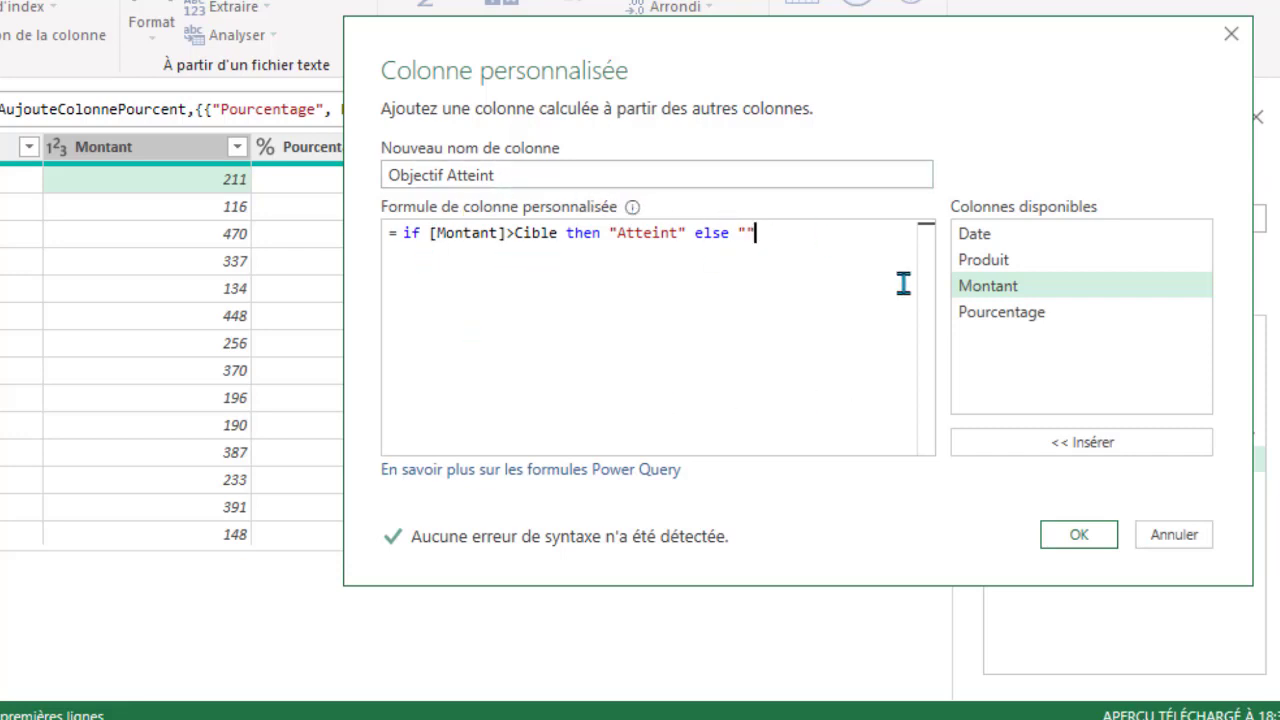
pyautogui.click(1084, 536)
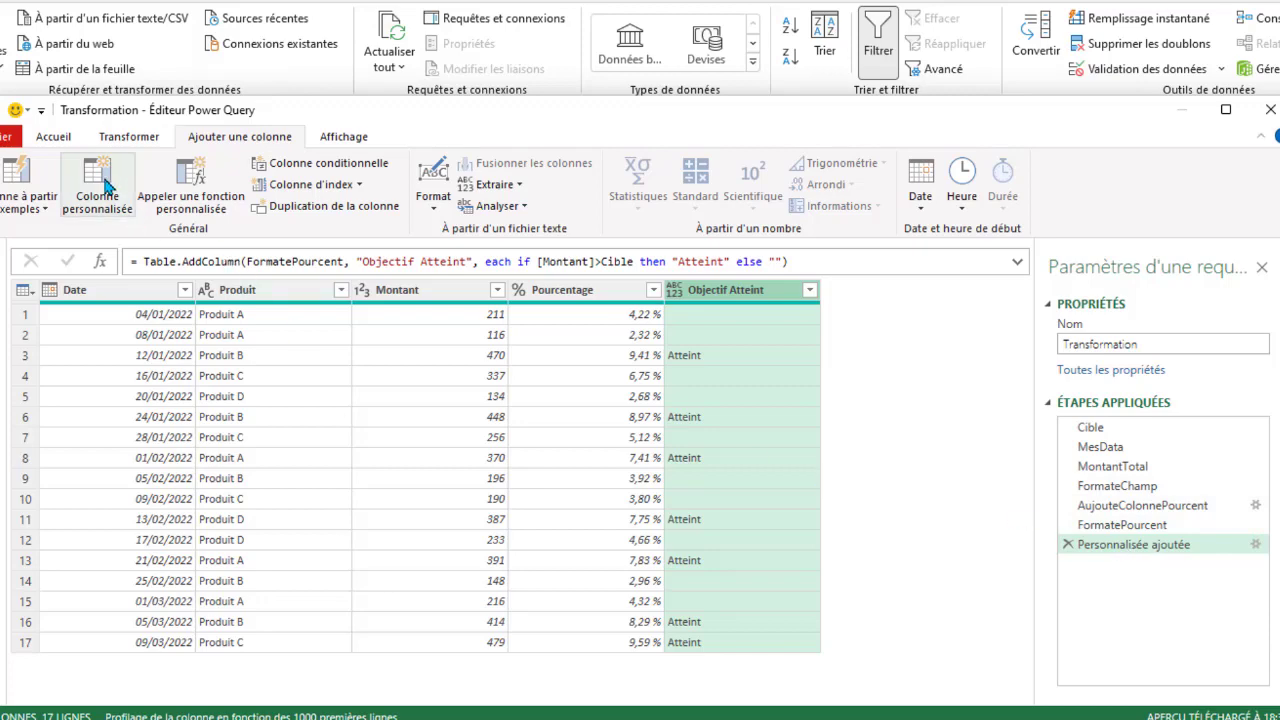
# Step: Open the query's full M code and rename the Objectif Atteint column's step to AjouteColonneObjectif in its definition line
pyautogui.click(72, 140)
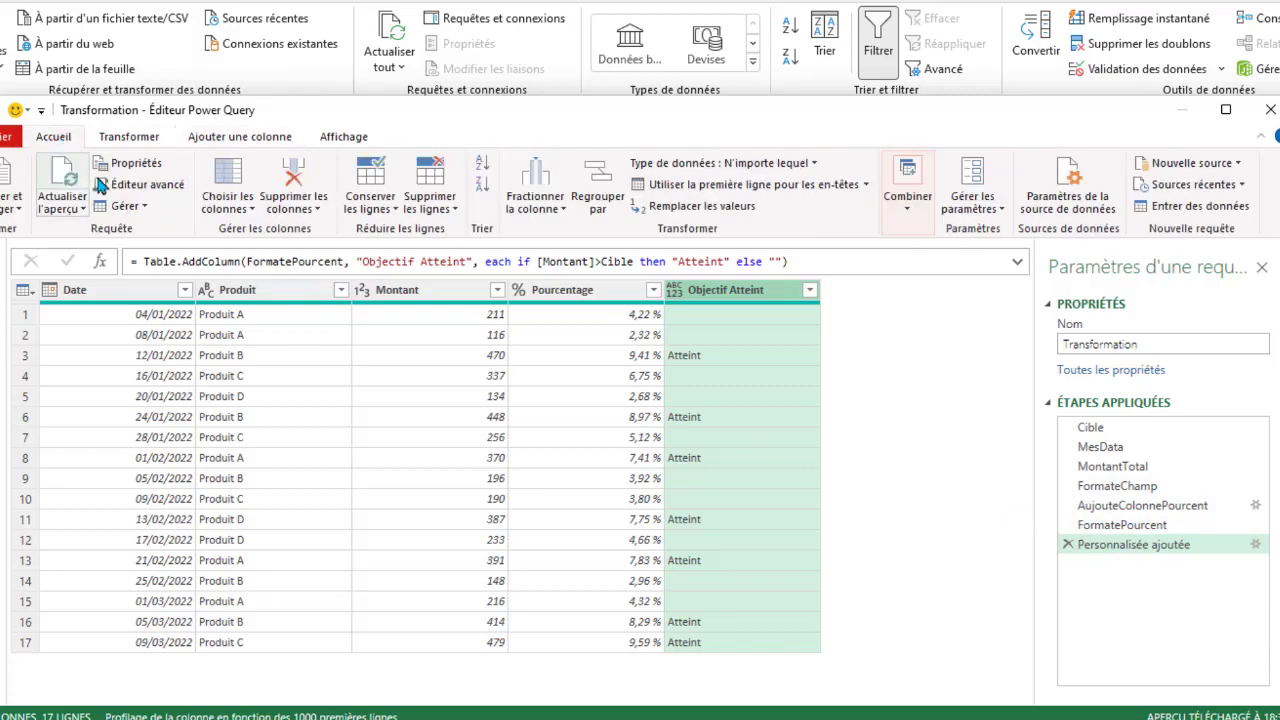
pyautogui.click(147, 184)
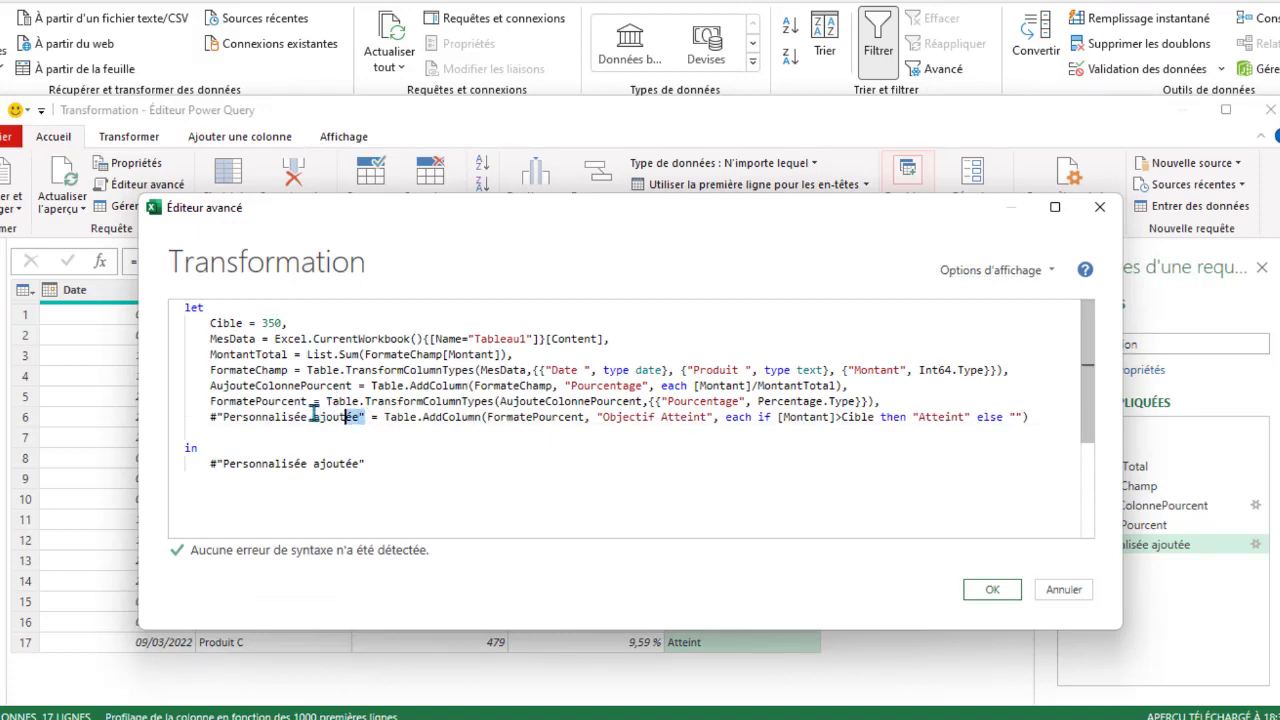
pyautogui.moveTo(366, 417); pyautogui.dragTo(206, 417)
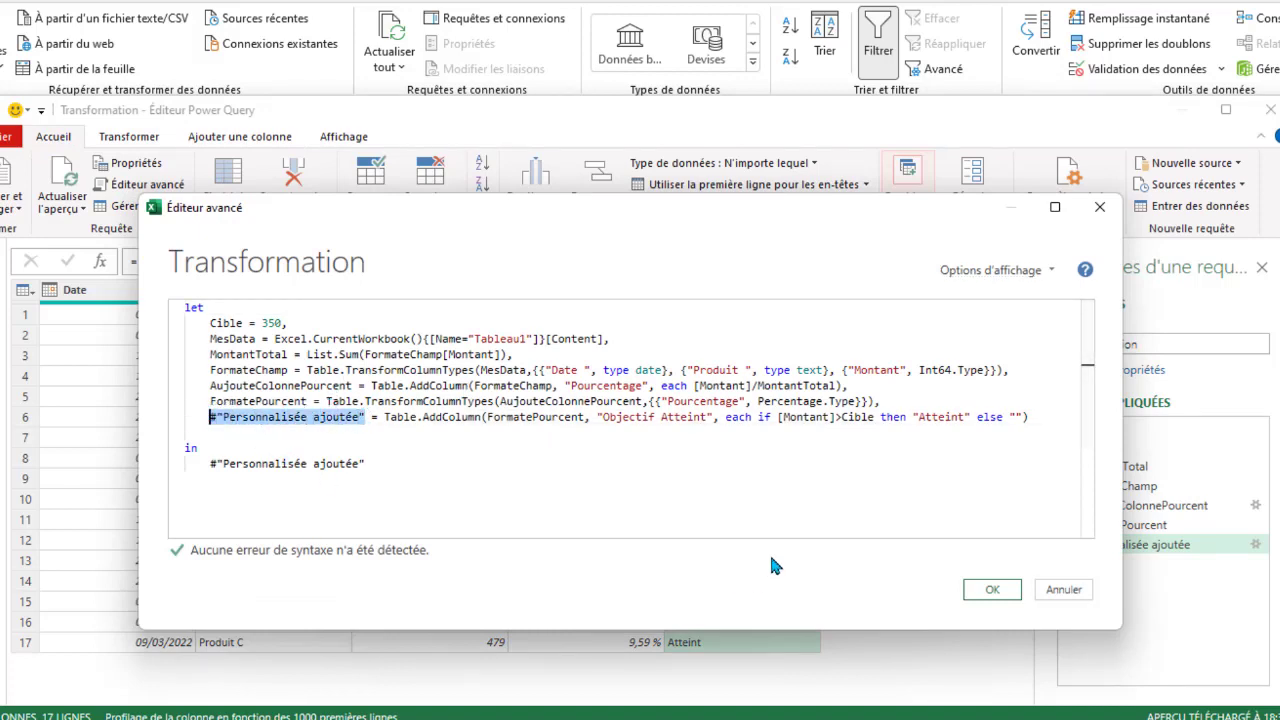
pyautogui.write('Ajoute')
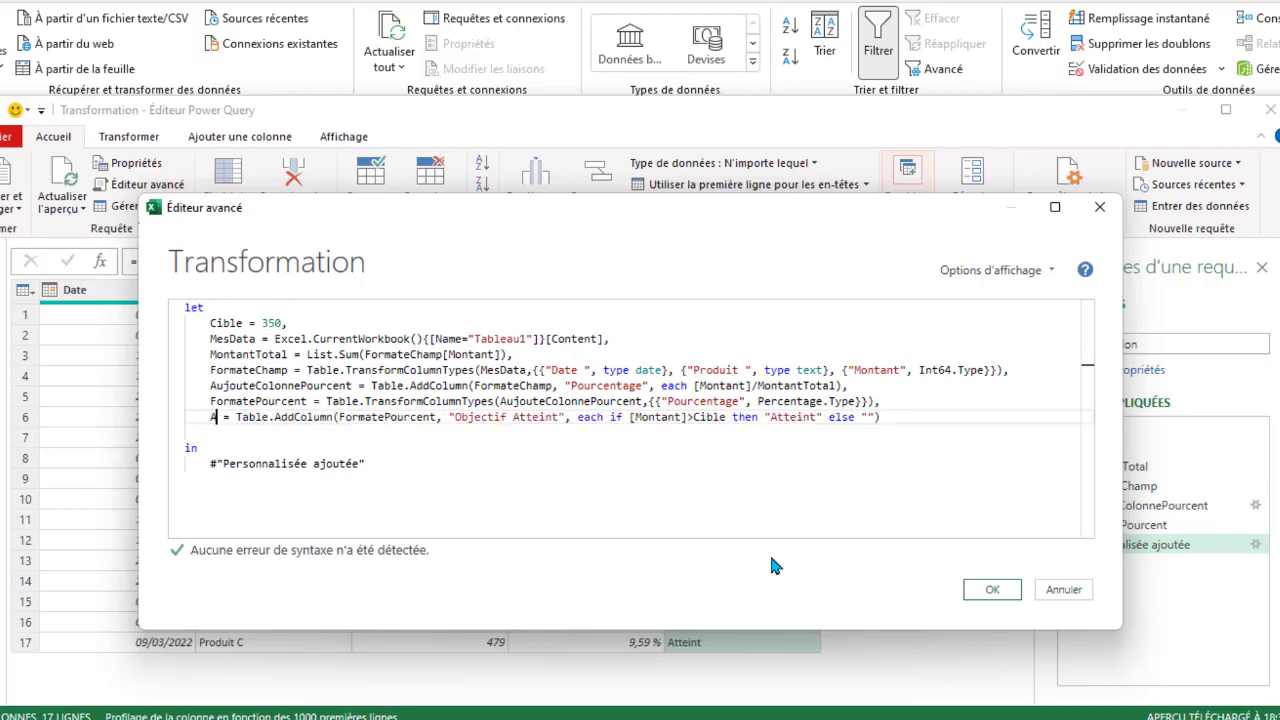
pyautogui.write('Colonne')
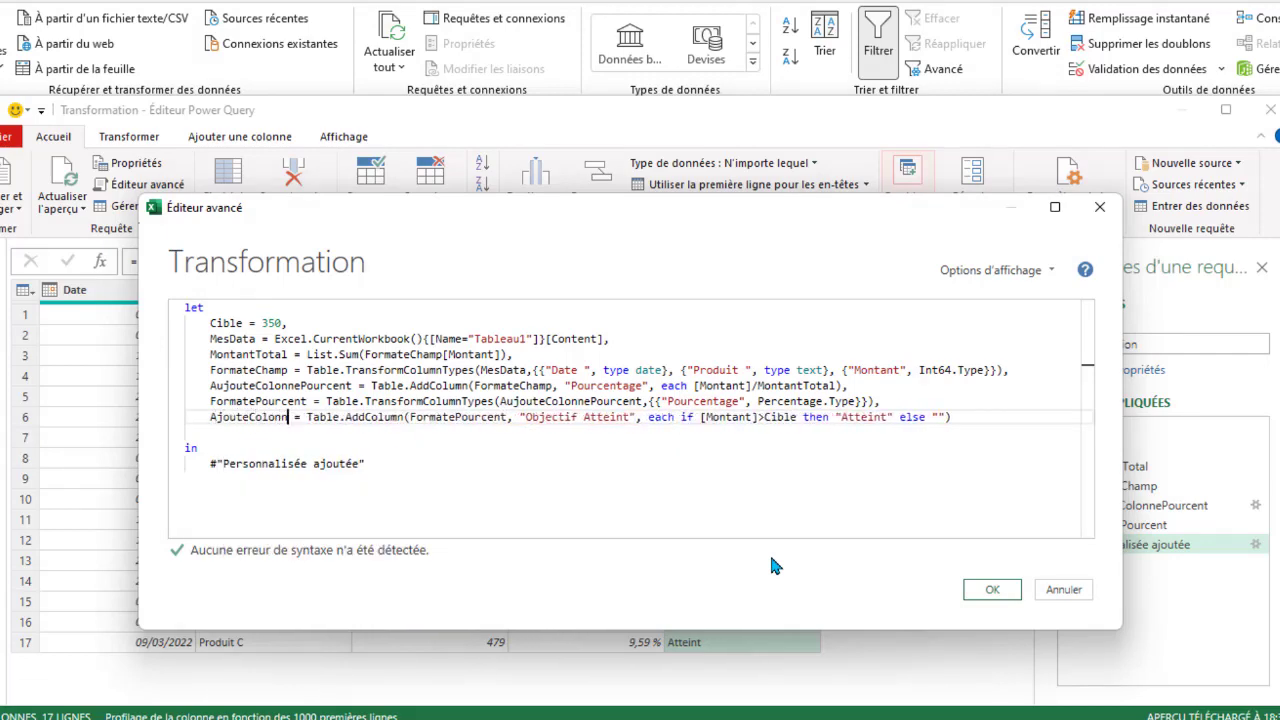
pyautogui.write('Objecti')
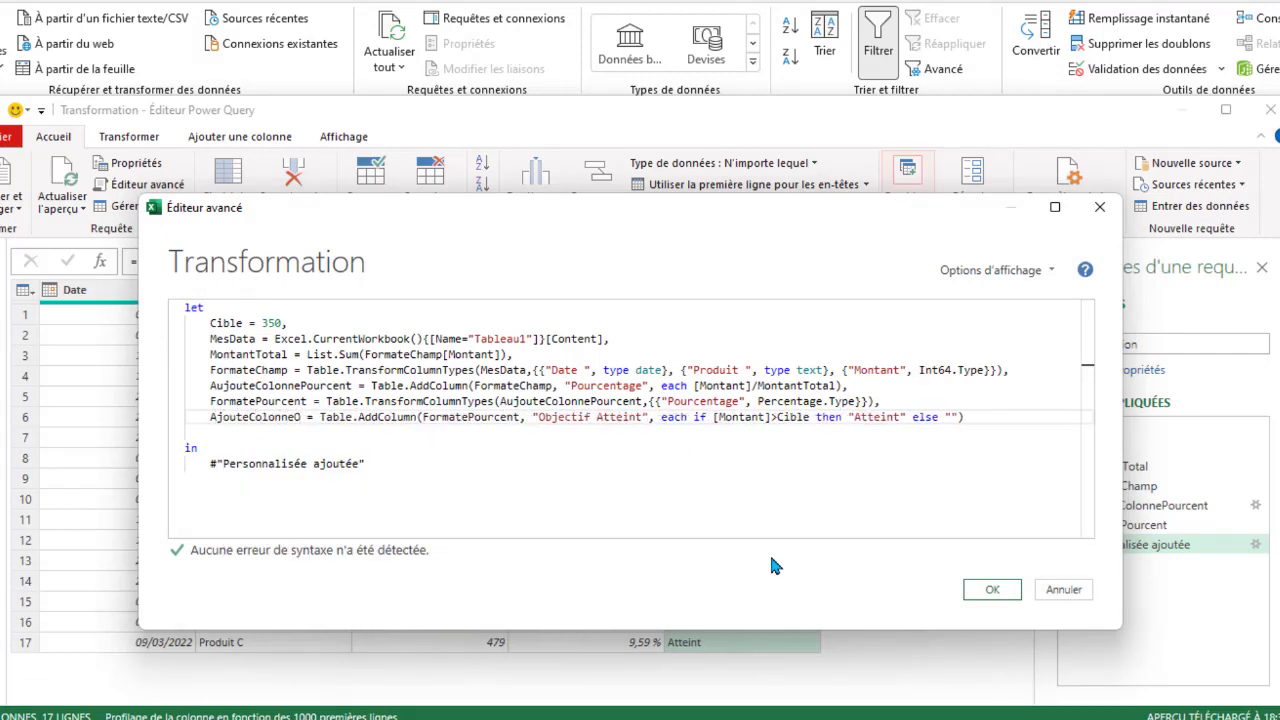
pyautogui.write('f')
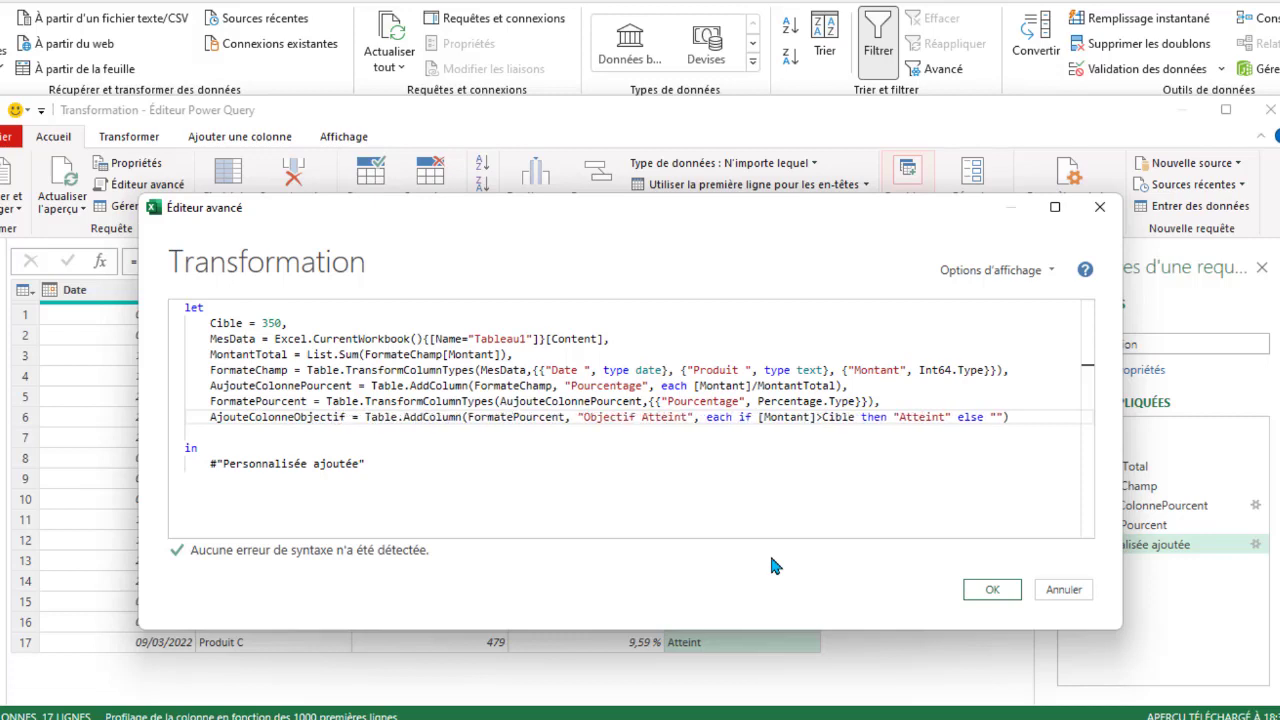
# Step: Copy the name AjouteColonneObjectif and replace the old step name after in with it
pyautogui.click(345, 370)
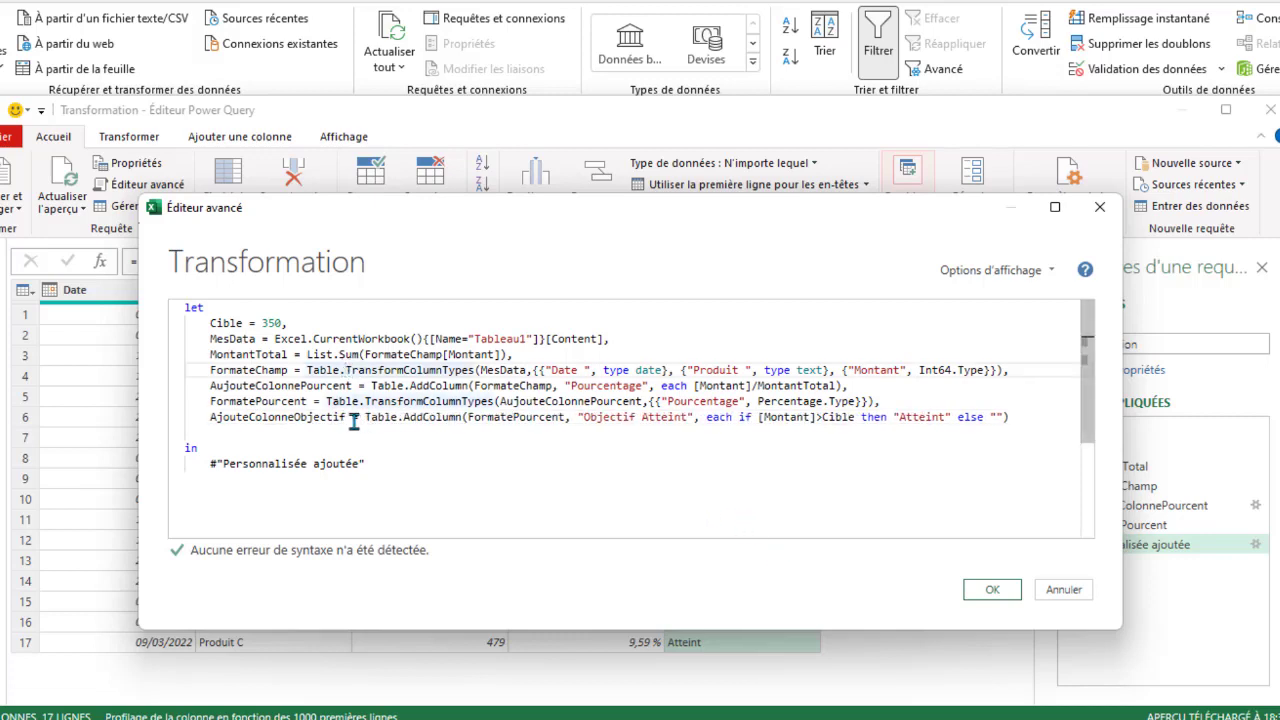
pyautogui.doubleClick(316, 420)
pyautogui.hotkey('ctrl', 'c')
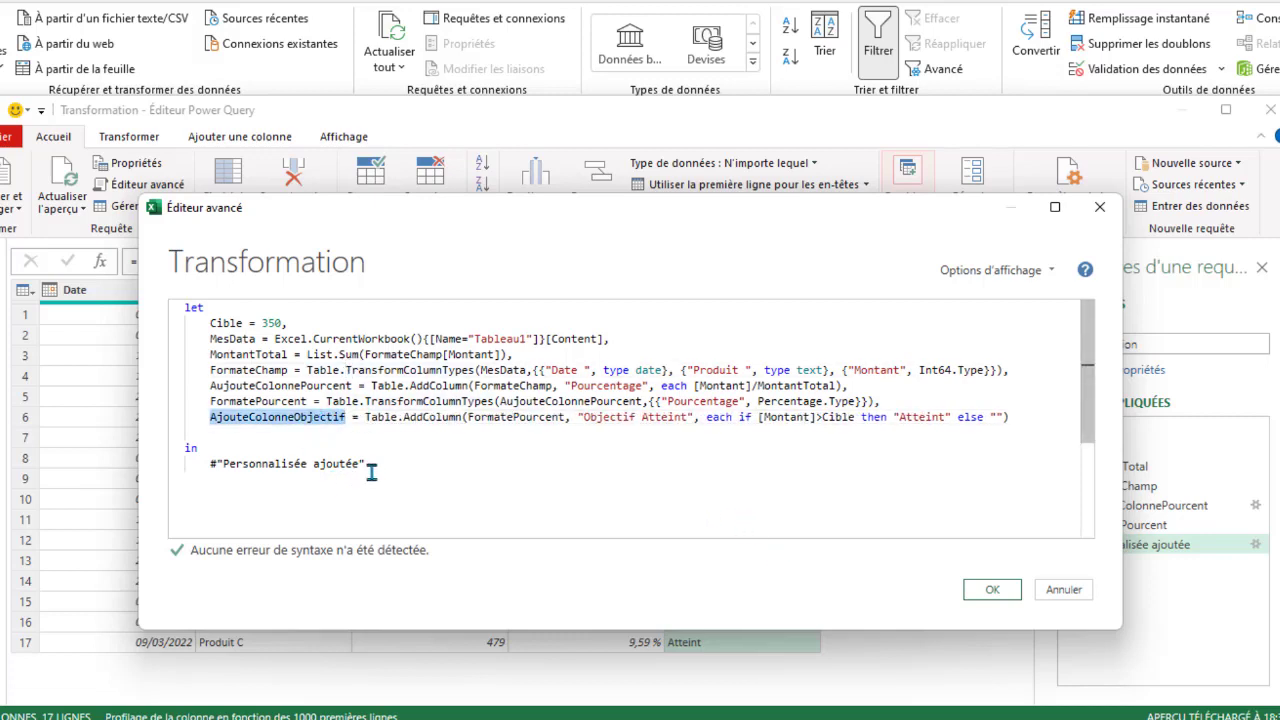
pyautogui.moveTo(370, 472); pyautogui.dragTo(210, 465)
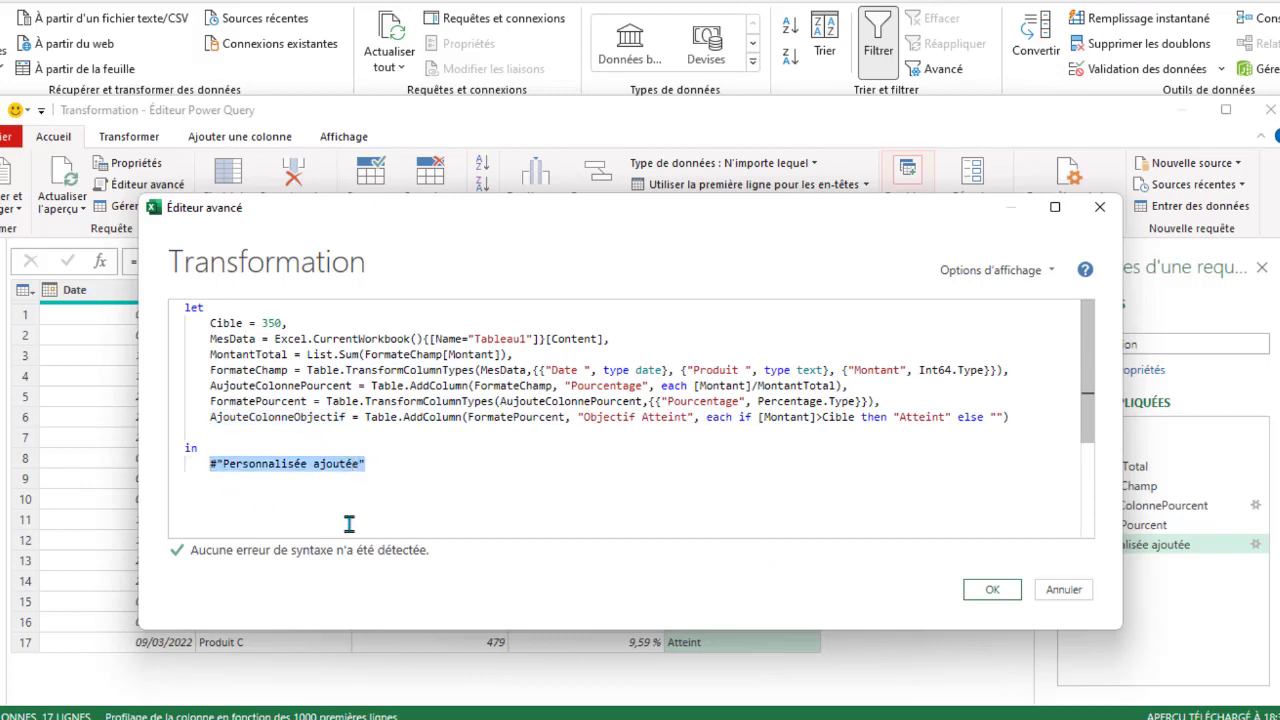
pyautogui.hotkey('ctrl', 'v')
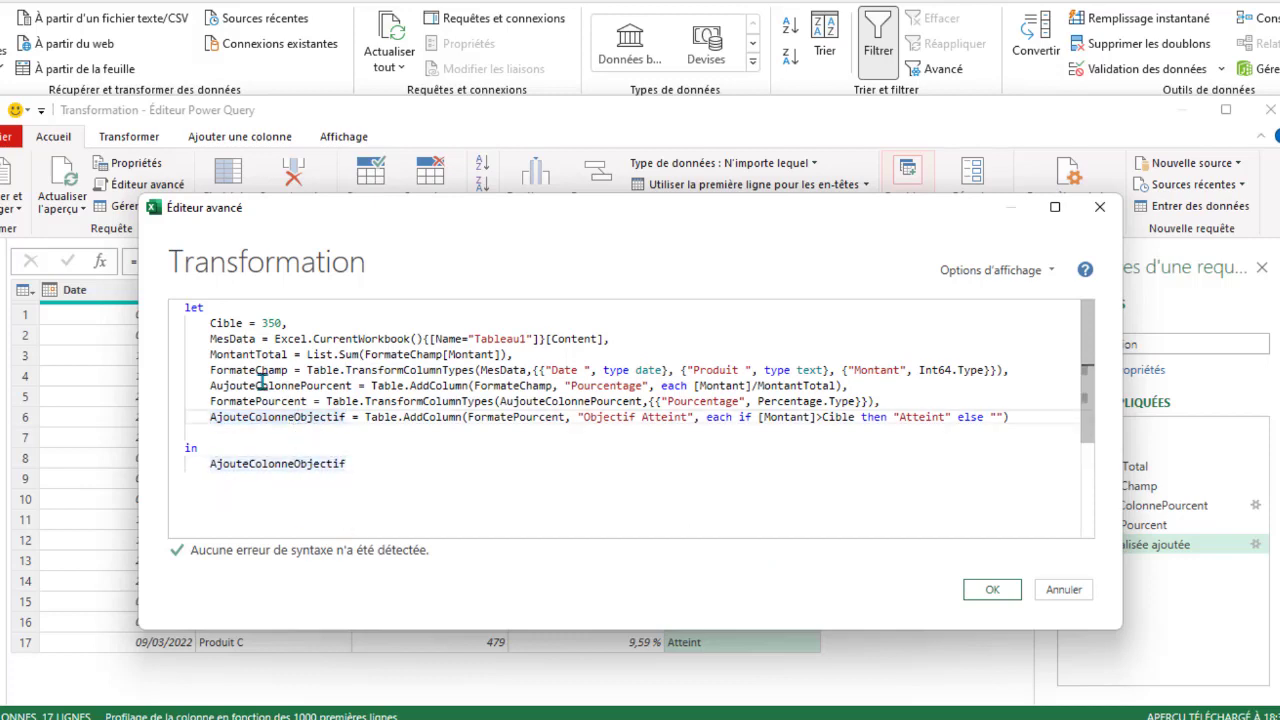
# Step: Review the table steps in the query's M code and apply the edited code
pyautogui.click(275, 401)
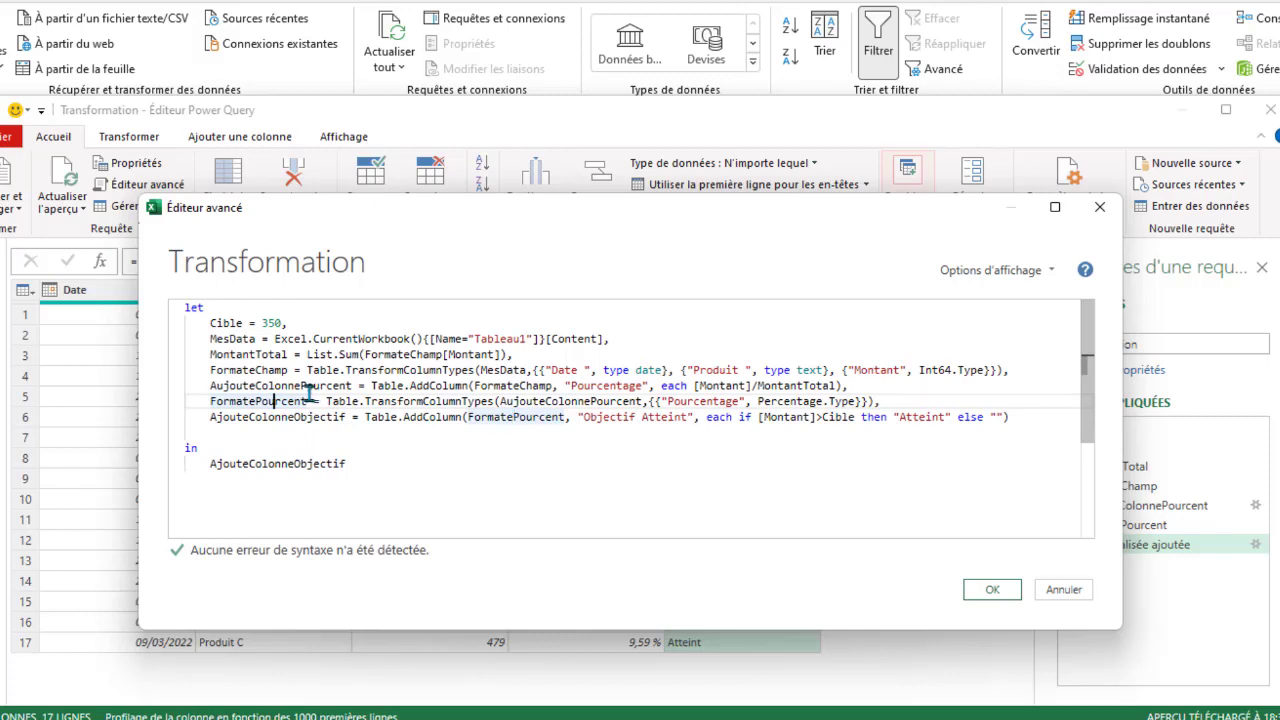
pyautogui.press('Up')
pyautogui.press('Up')
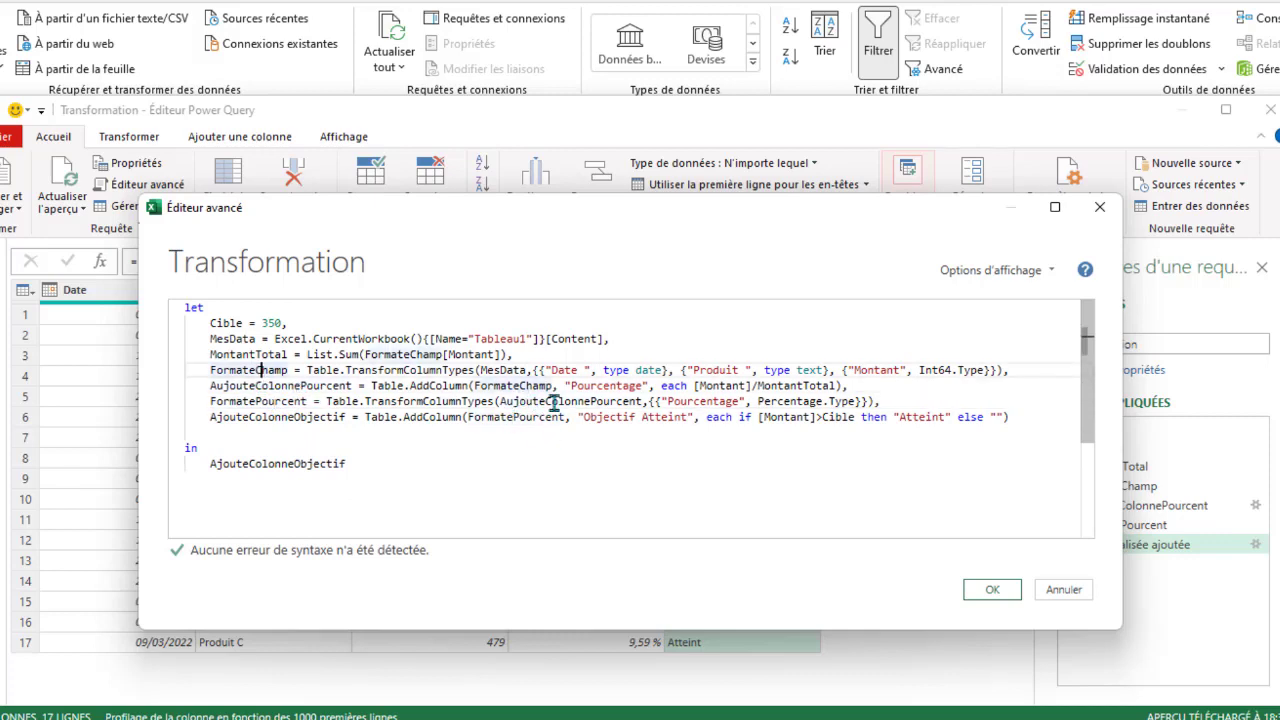
pyautogui.click(404, 385)
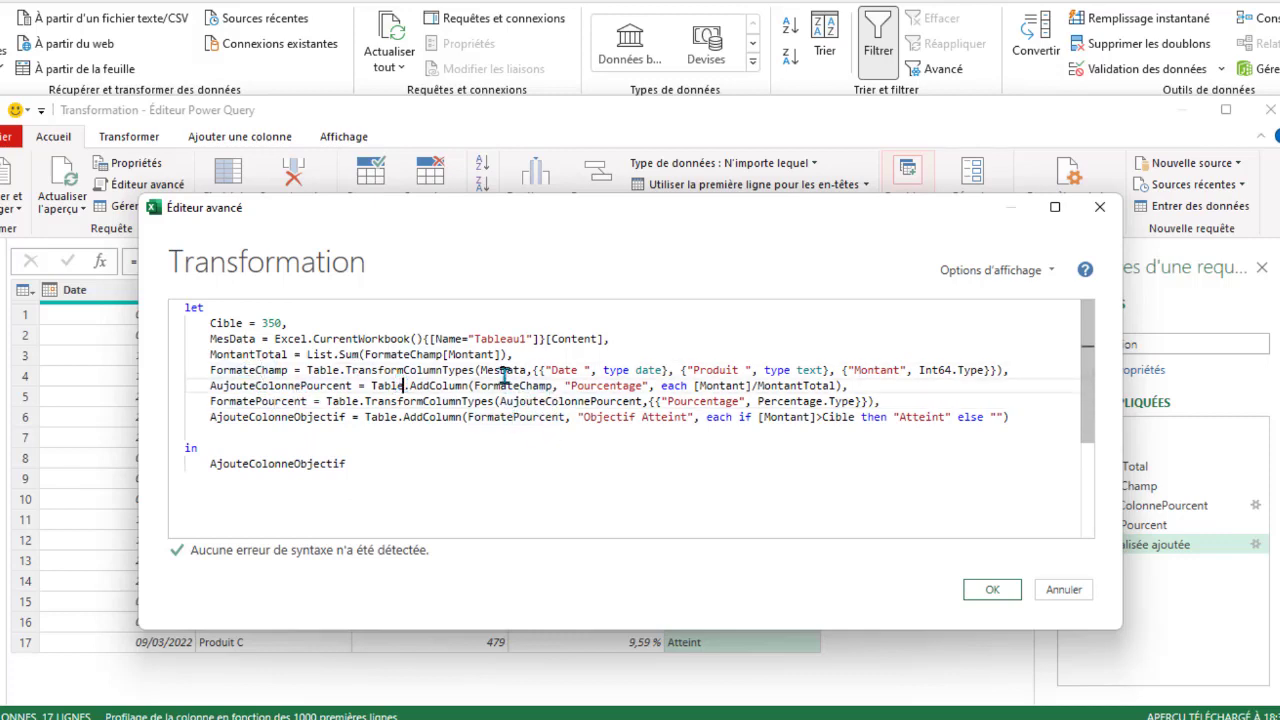
pyautogui.click(990, 589)
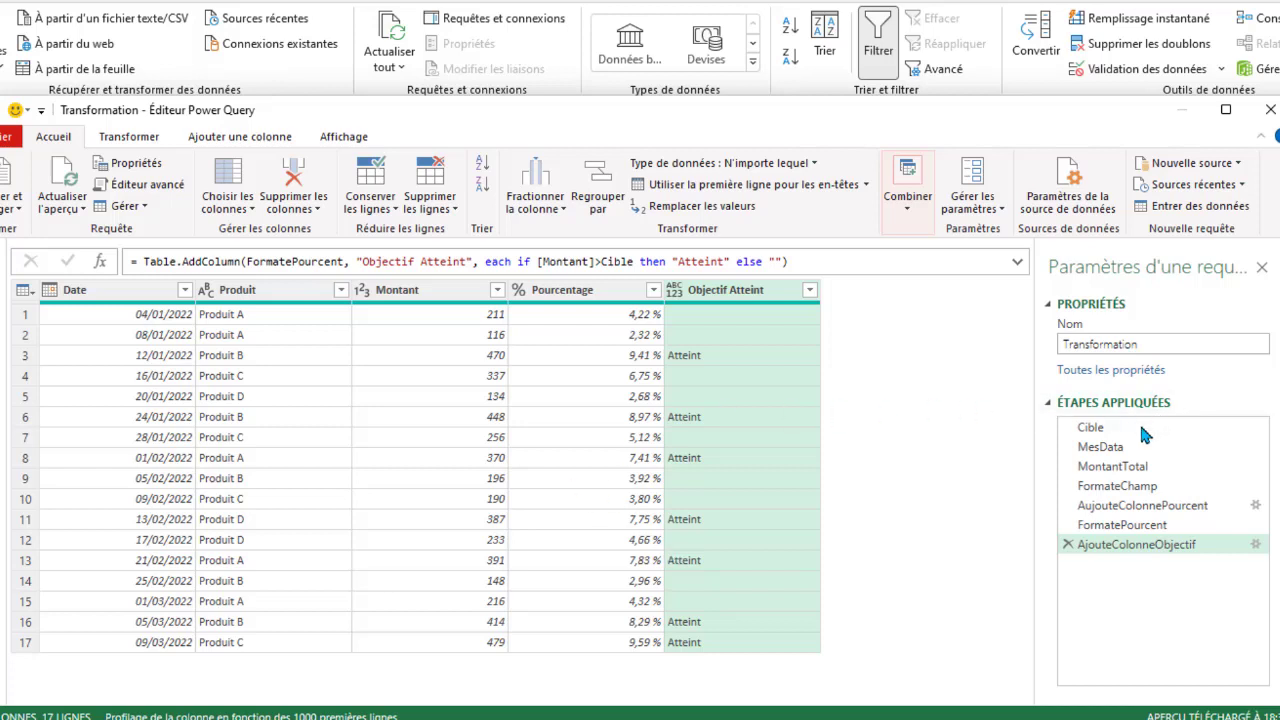
# Step: Set the Cible step's value to 400 and display the AjouteColonneObjectif step's table
pyautogui.click(1091, 429)
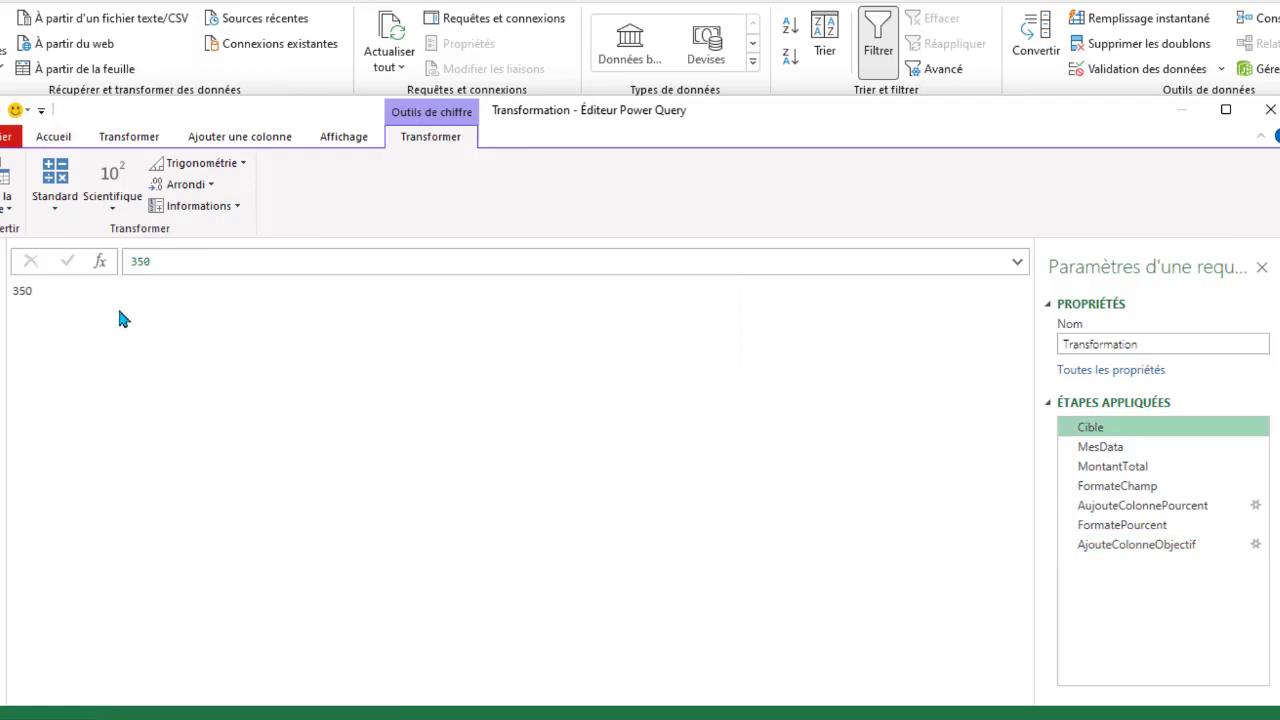
pyautogui.click(28, 289)
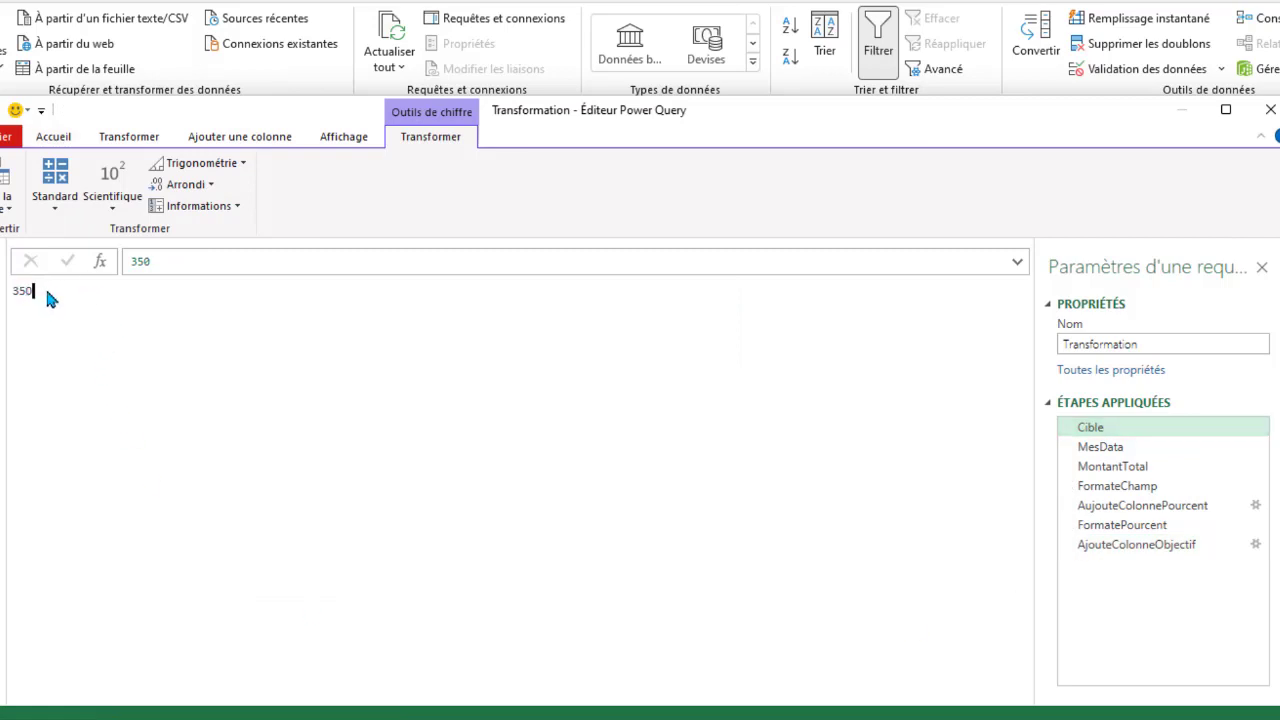
pyautogui.doubleClick(174, 260)
pyautogui.click(208, 292)
pyautogui.doubleClick(194, 260)
pyautogui.press('End')
pyautogui.write('400')
pyautogui.press('BackSpace')
pyautogui.press('BackSpace')
pyautogui.press('BackSpace')
pyautogui.press('BackSpace')
pyautogui.press('BackSpace')
pyautogui.press('BackSpace')
pyautogui.write('400')
pyautogui.press('Return')
pyautogui.click(1164, 546)
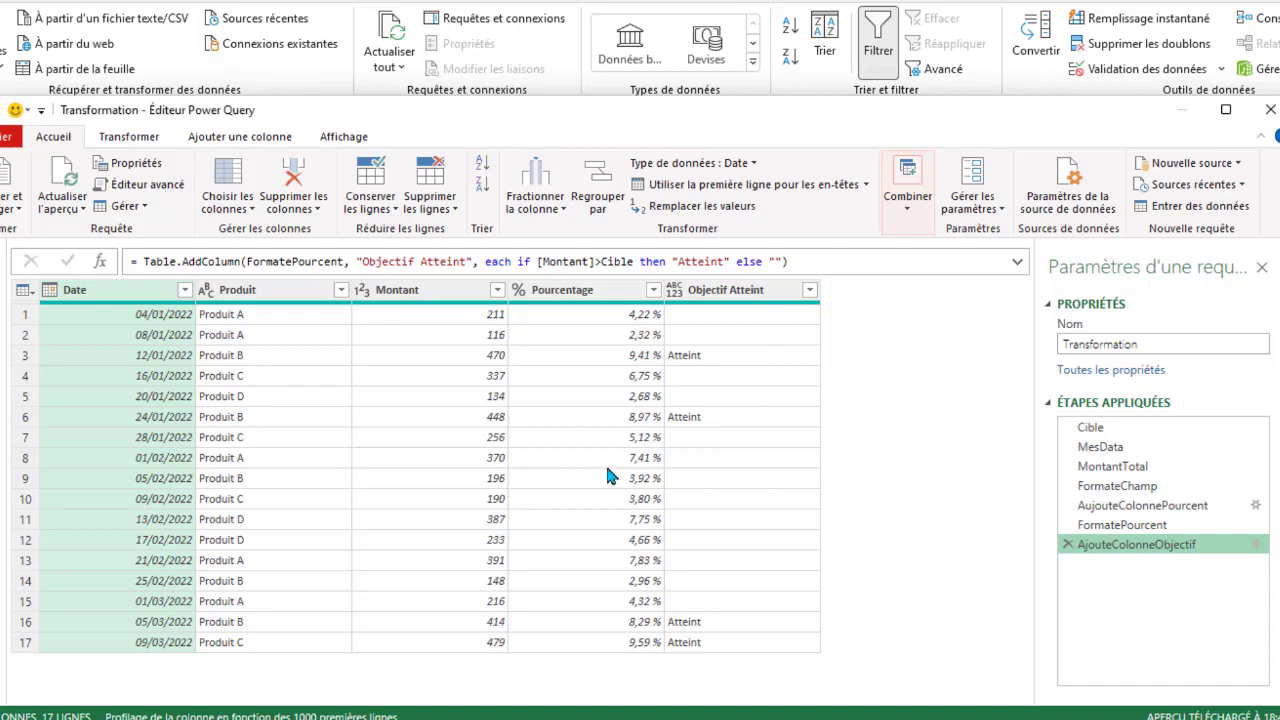
# Step: Open the query's full M code and begin a new SelectionProduit definition on its own line below Cible
pyautogui.click(147, 184)
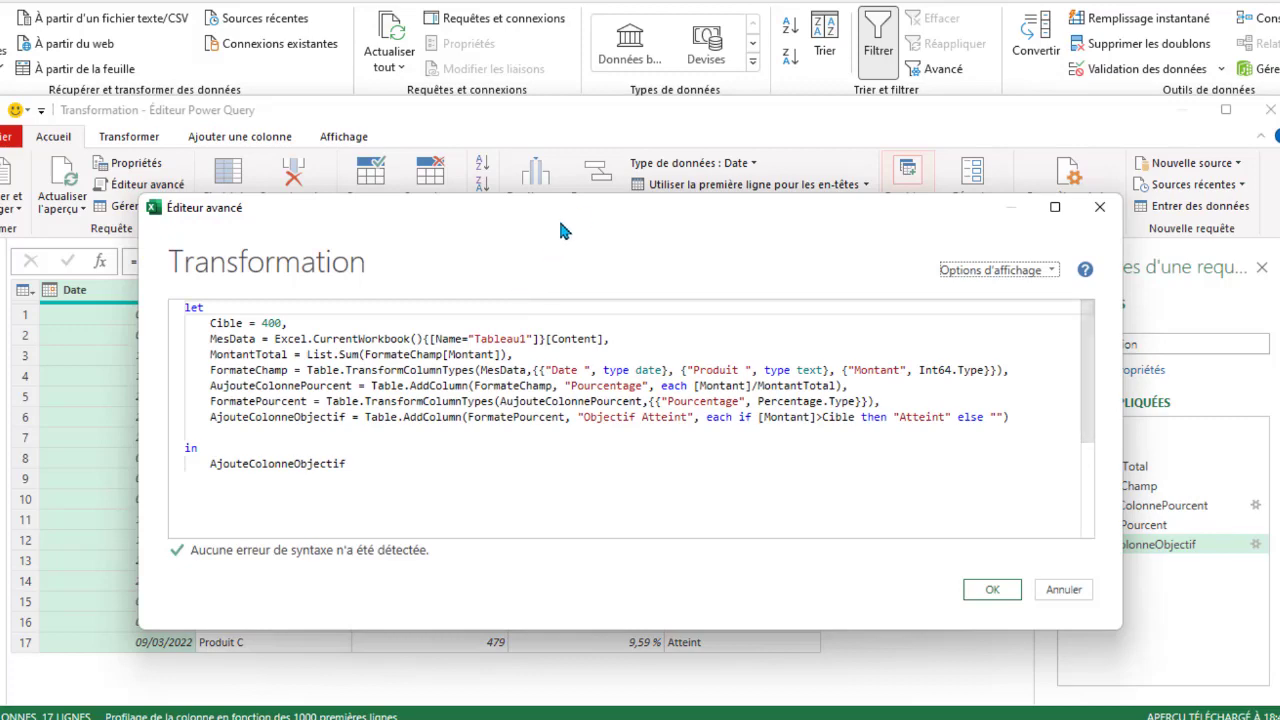
pyautogui.moveTo(558, 217); pyautogui.dragTo(698, 272)
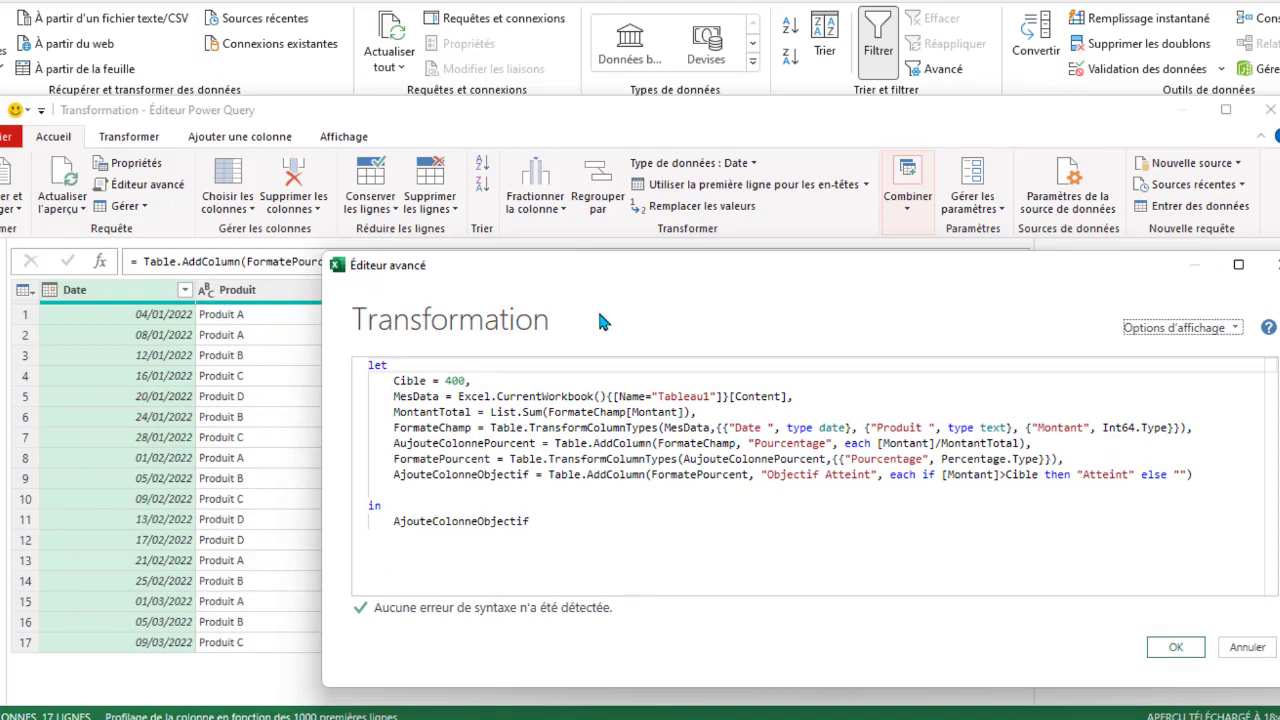
pyautogui.click(490, 381)
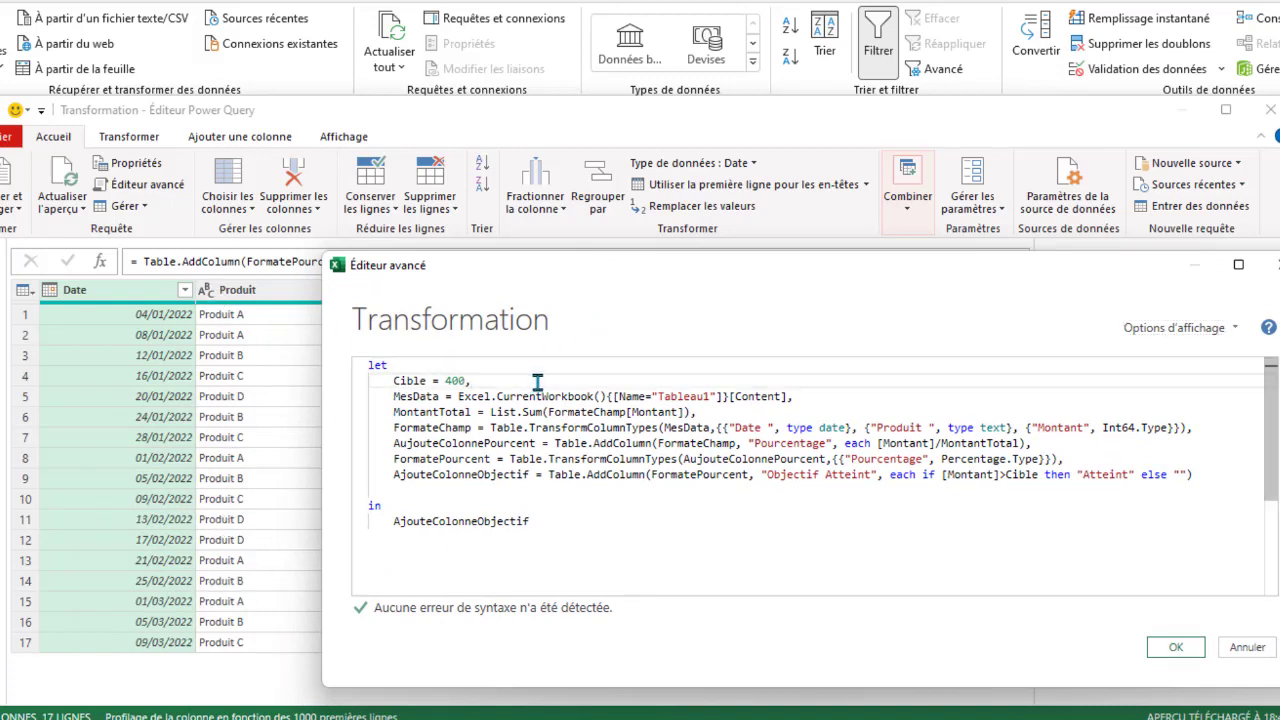
pyautogui.press('Return')
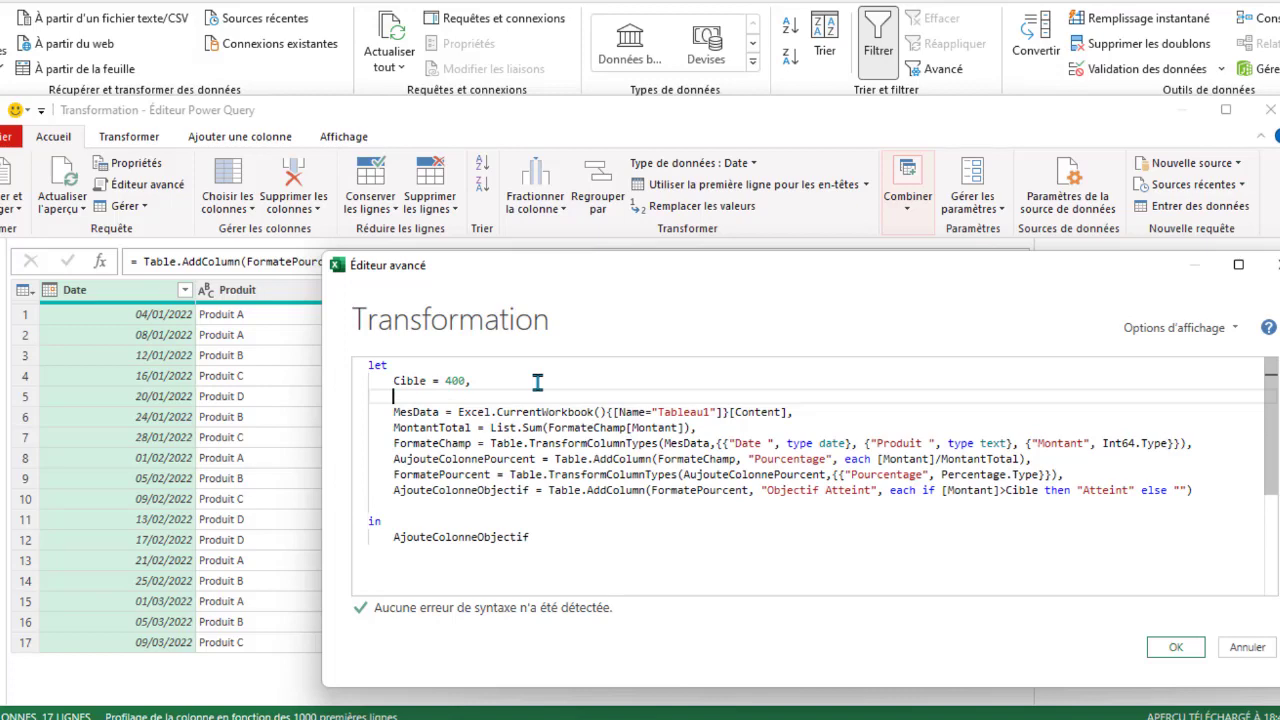
pyautogui.write('Selection')
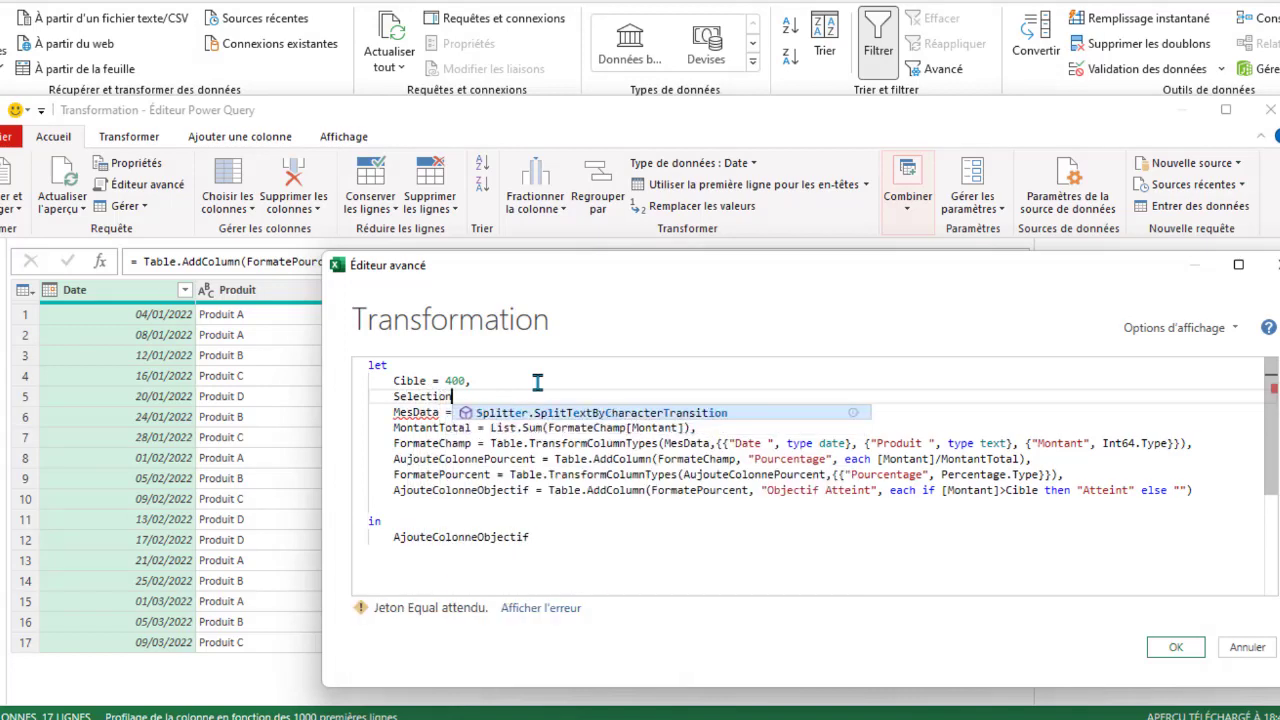
pyautogui.write('Produit ')
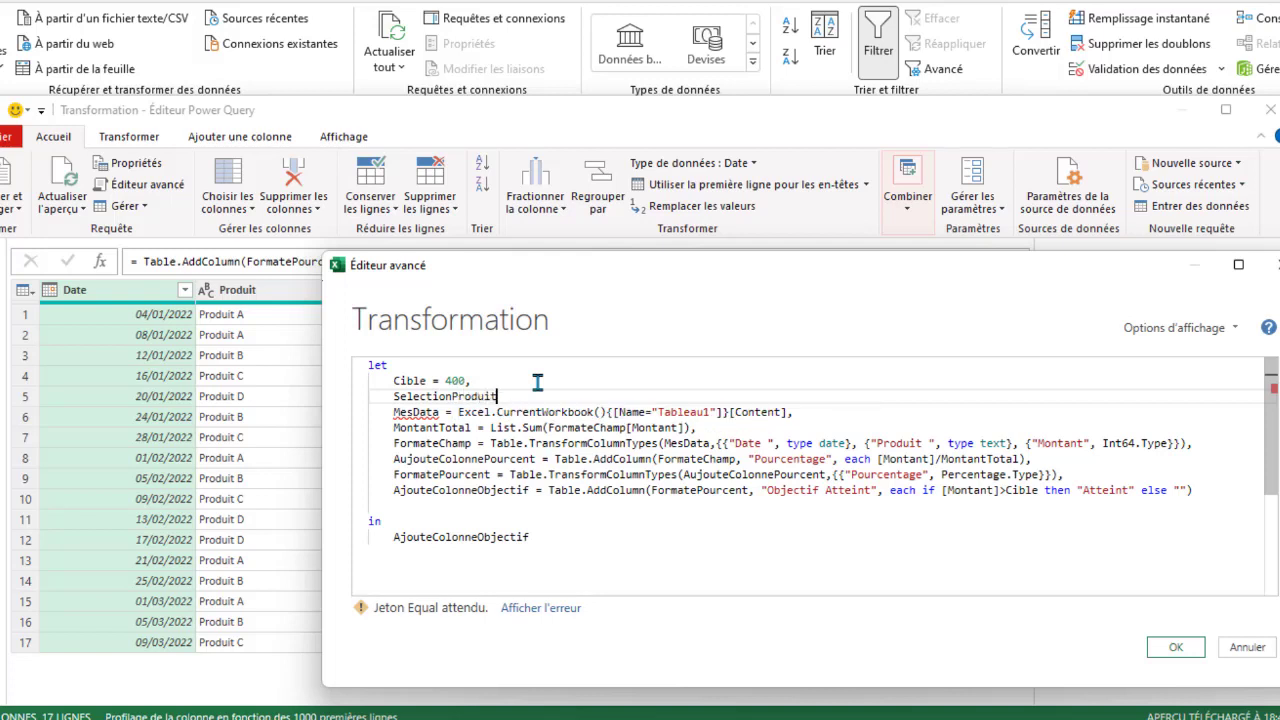
pyautogui.write('= ')
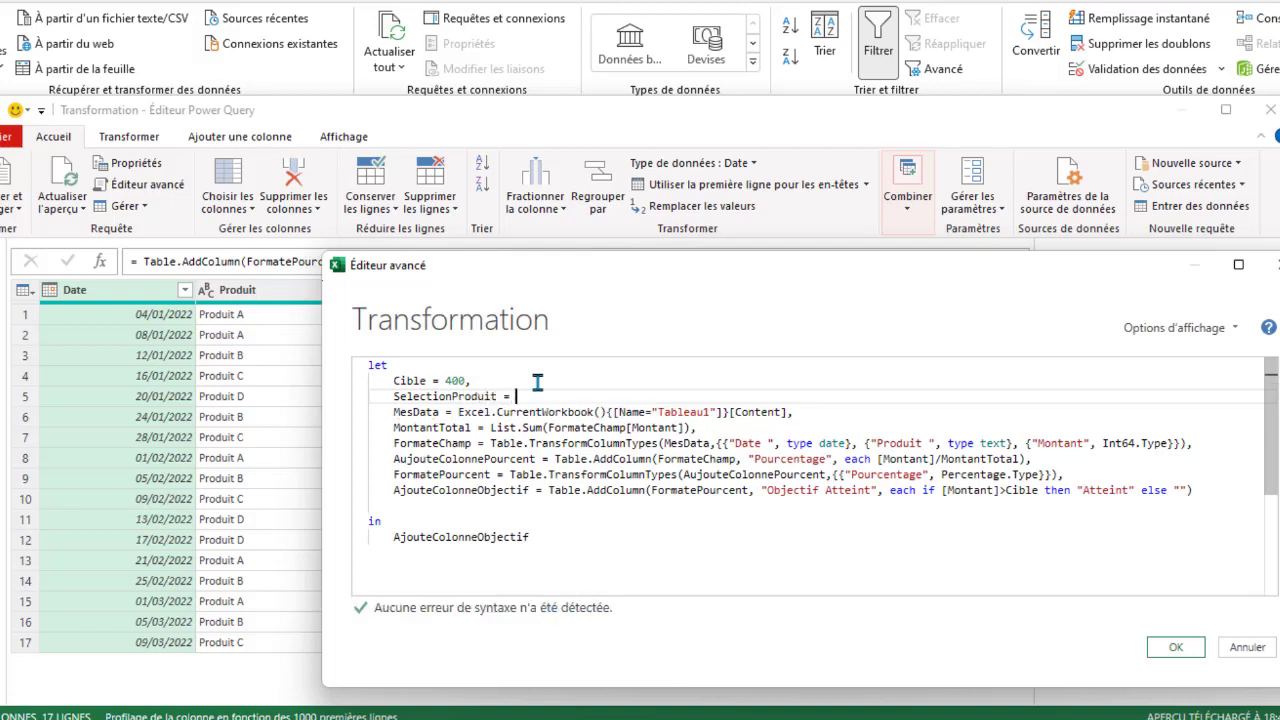
# Step: Define SelectionProduit as the list {"Produit A","Produit C"}, end the line with a comma and apply the code
pyautogui.write('{')
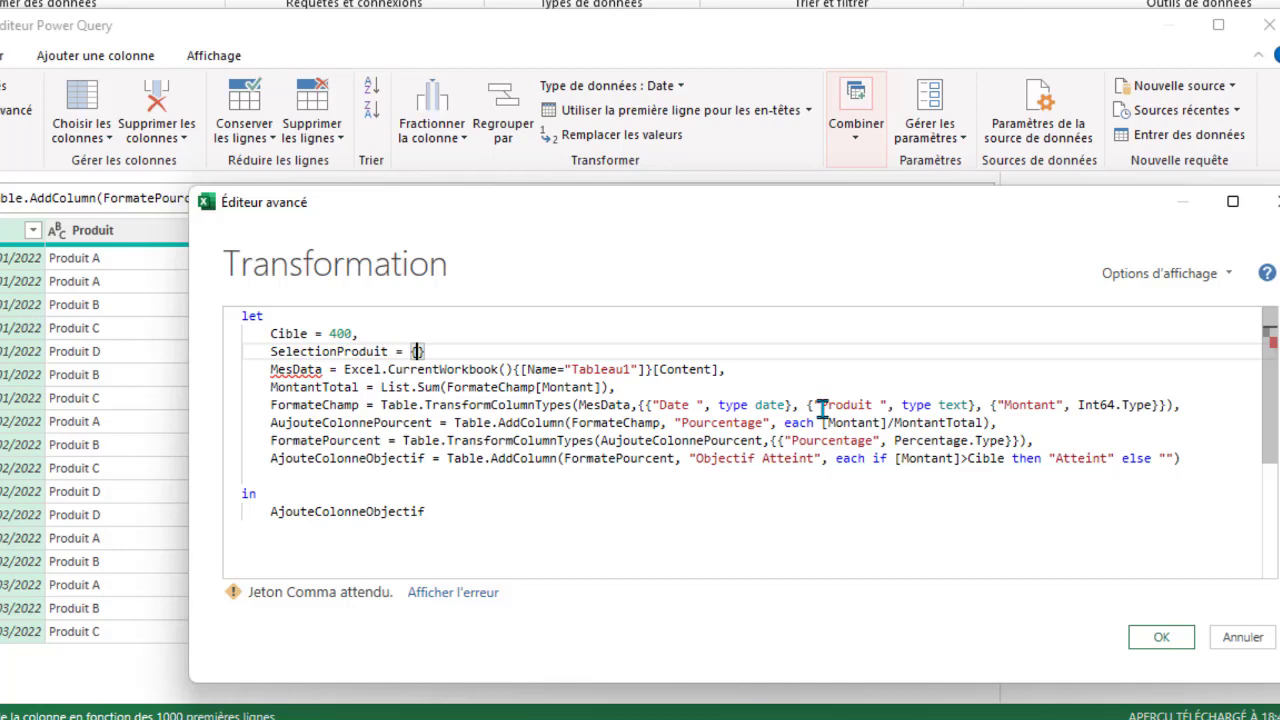
pyautogui.write('"Produit A')
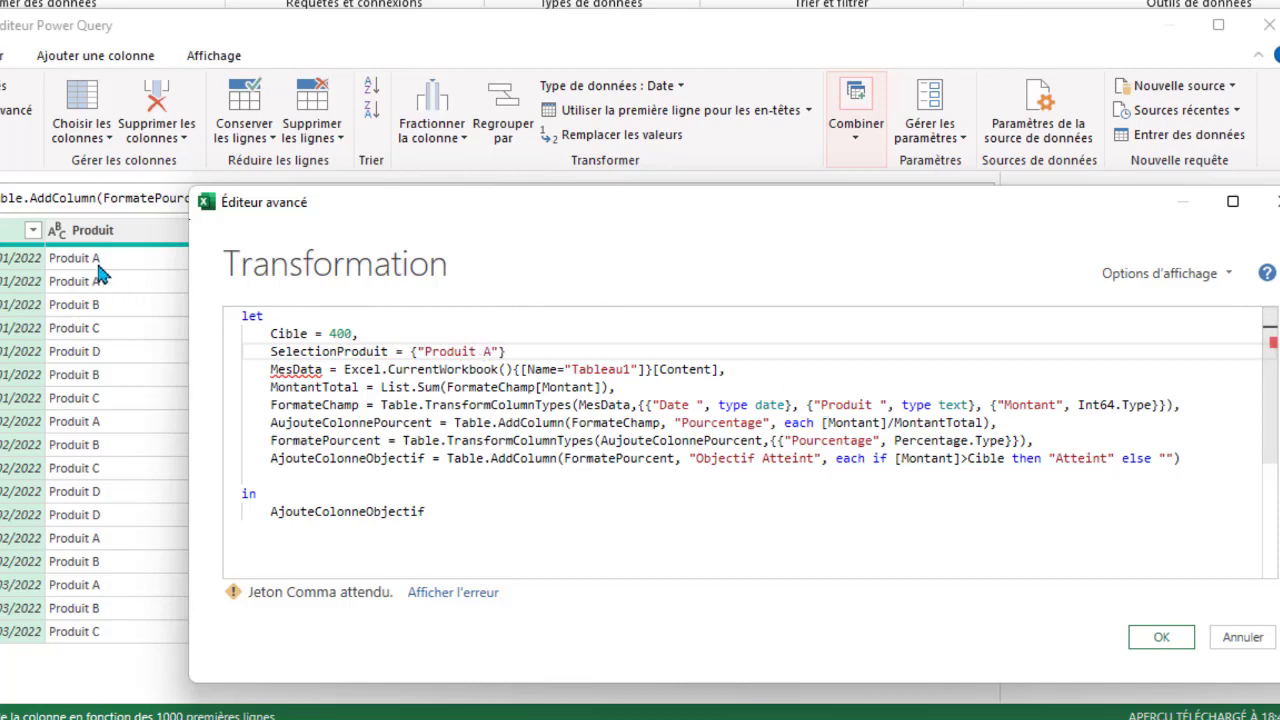
pyautogui.moveTo(604, 214); pyautogui.dragTo(633, 180)
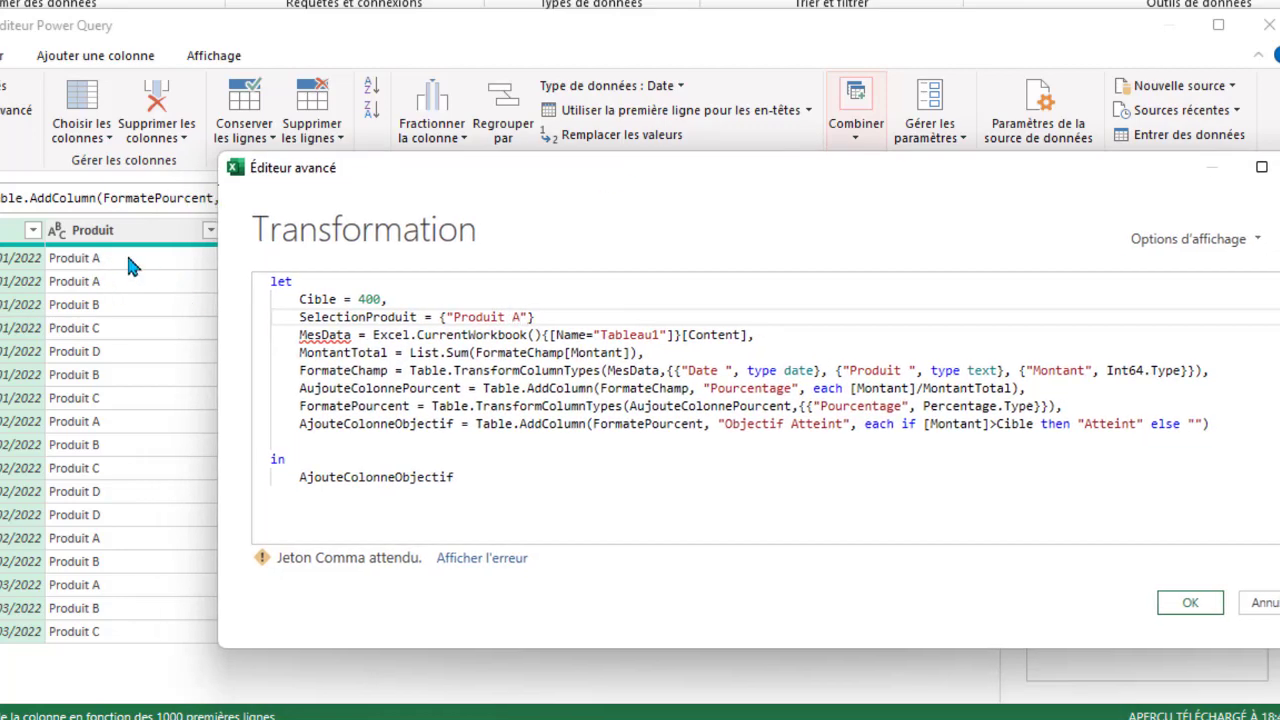
pyautogui.click(527, 317)
pyautogui.write(',')
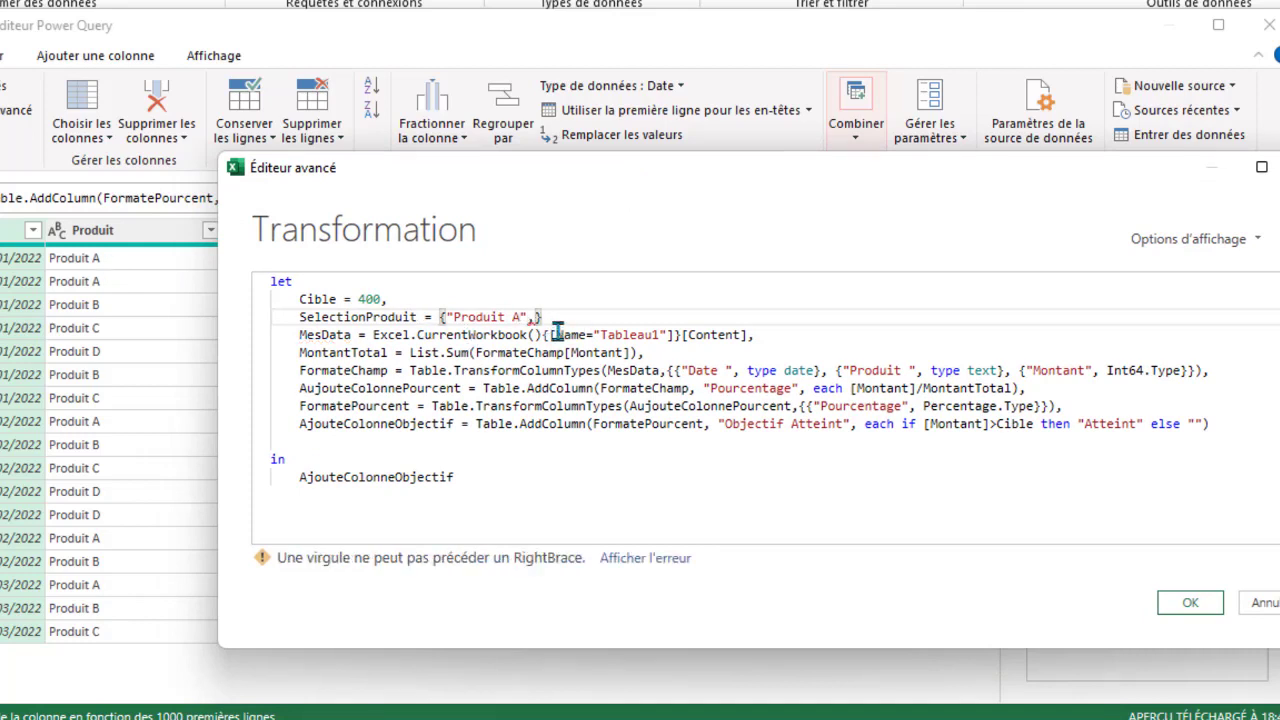
pyautogui.write('"')
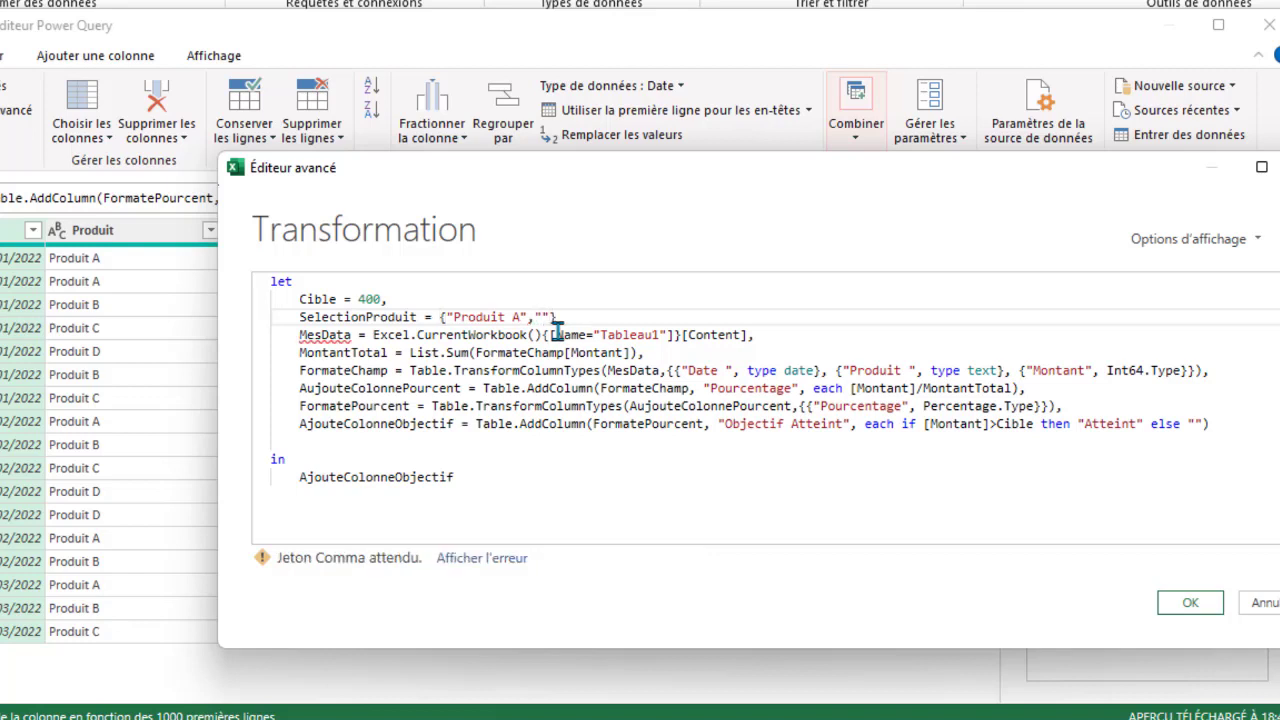
pyautogui.write('Produit C')
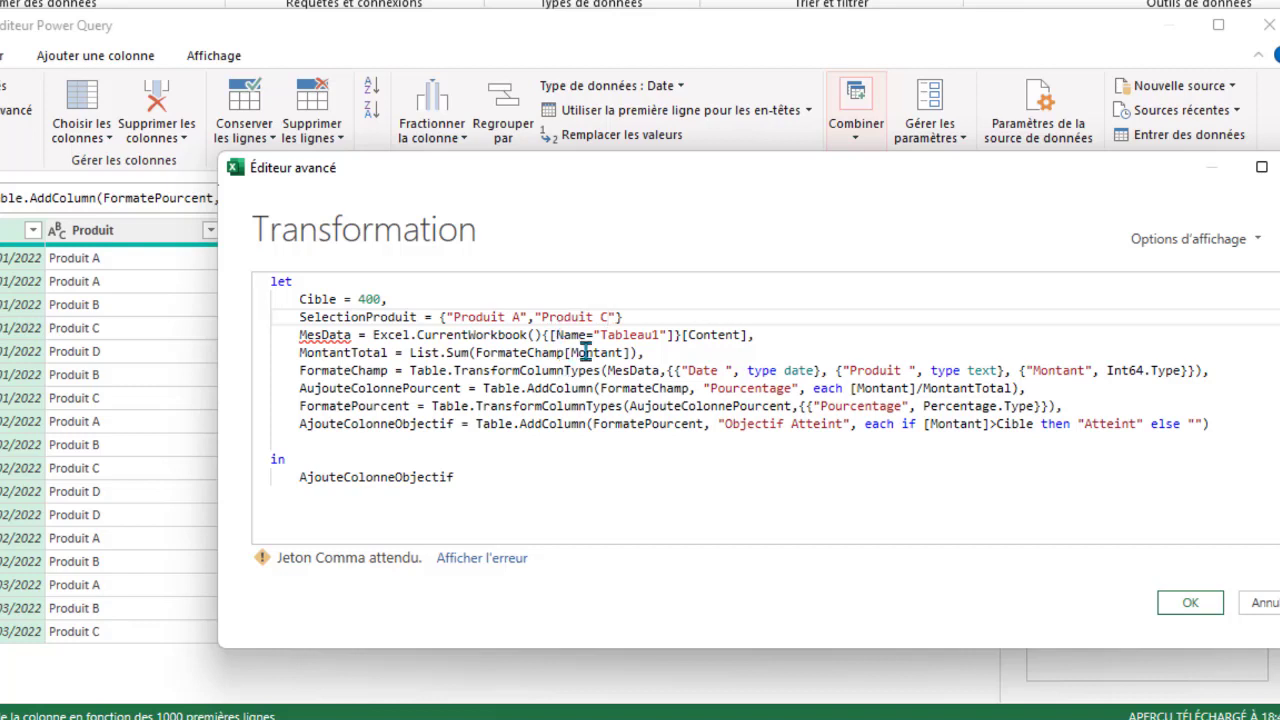
pyautogui.press('End')
pyautogui.write(',')
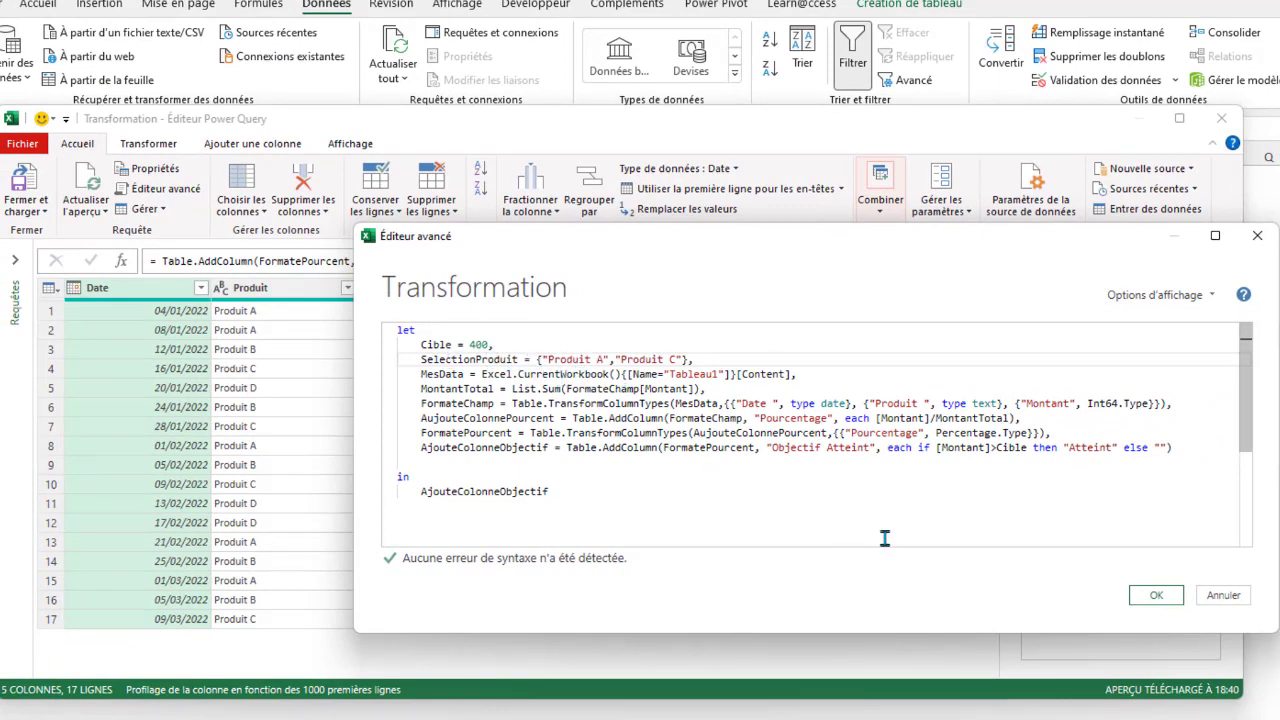
pyautogui.click(1156, 595)
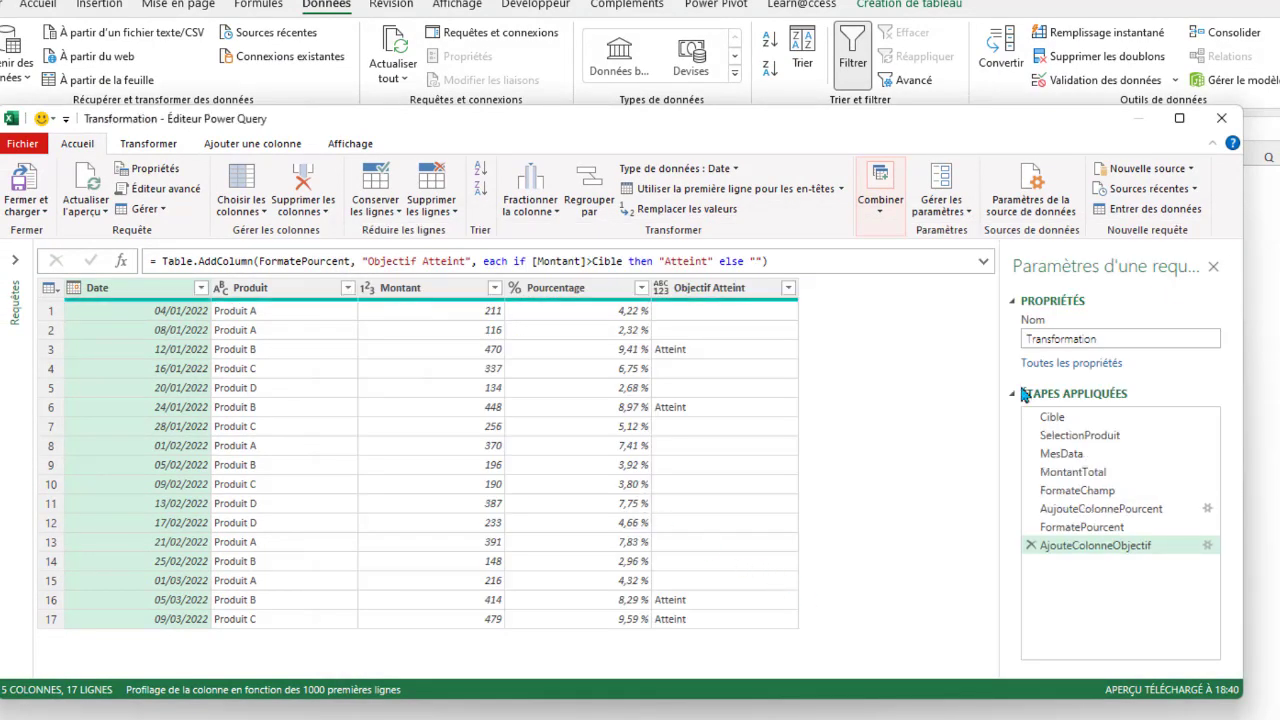
# Step: Display the results of the Cible and SelectionProduit steps
pyautogui.moveTo(1085, 546); pyautogui.dragTo(1107, 557)
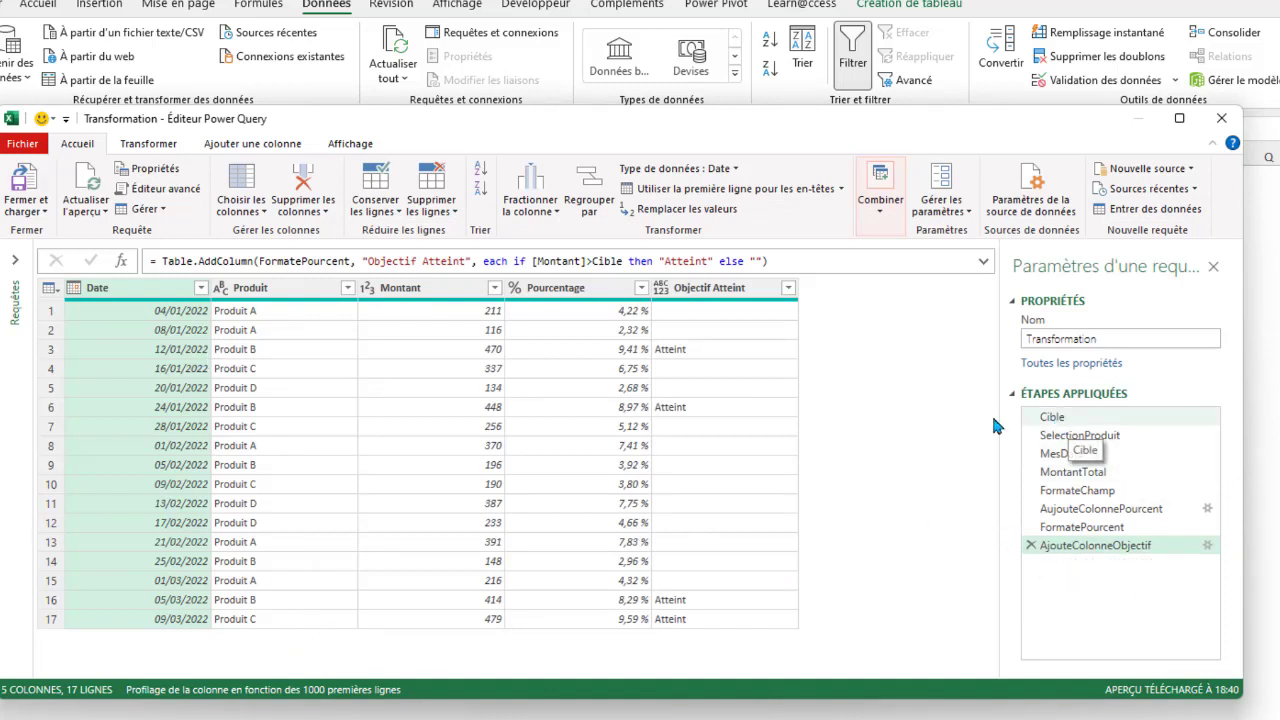
pyautogui.click(1052, 417)
pyautogui.click(1091, 438)
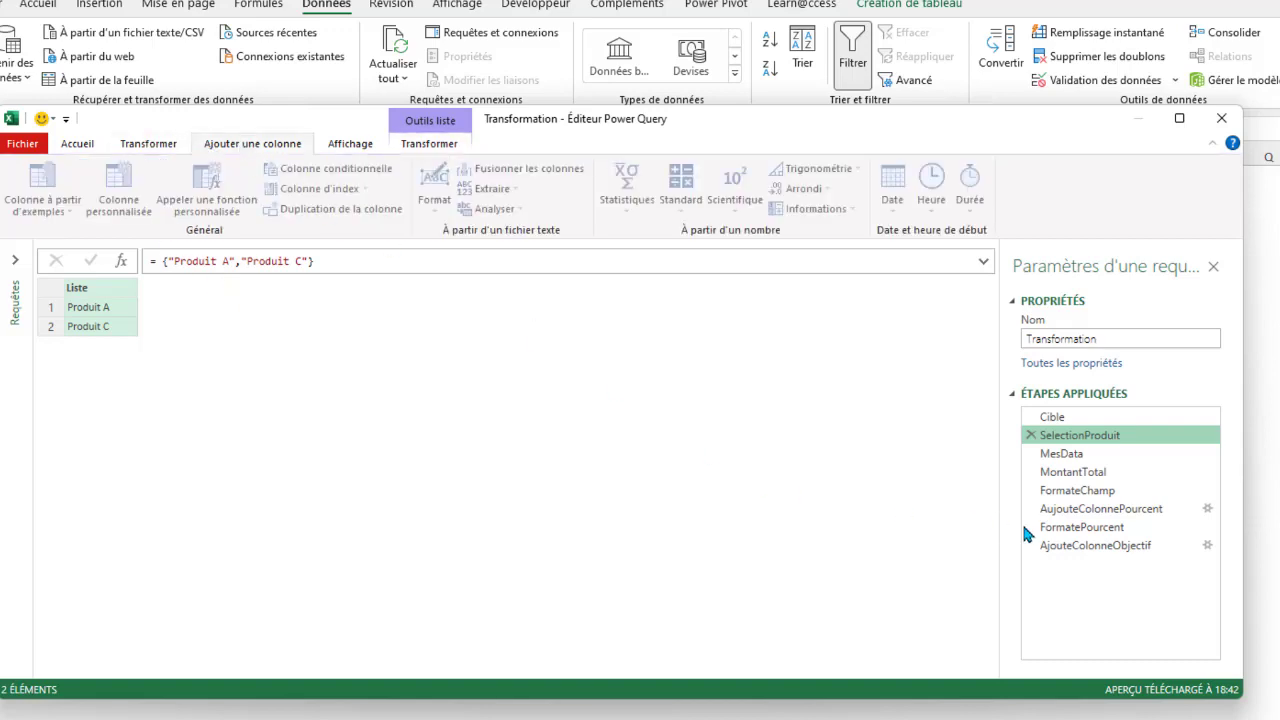
# Step: Start a new custom column on the AjouteColonneObjectif table and name it Produit Recherche
pyautogui.click(1078, 546)
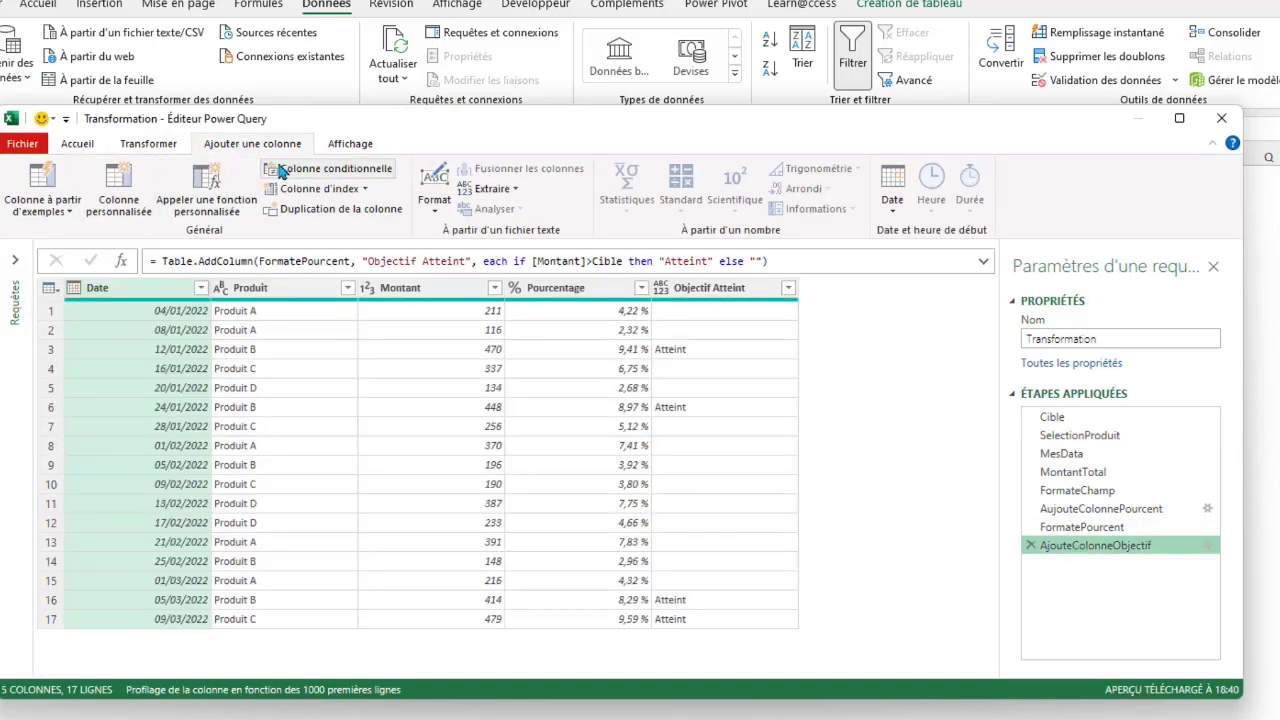
pyautogui.click(118, 188)
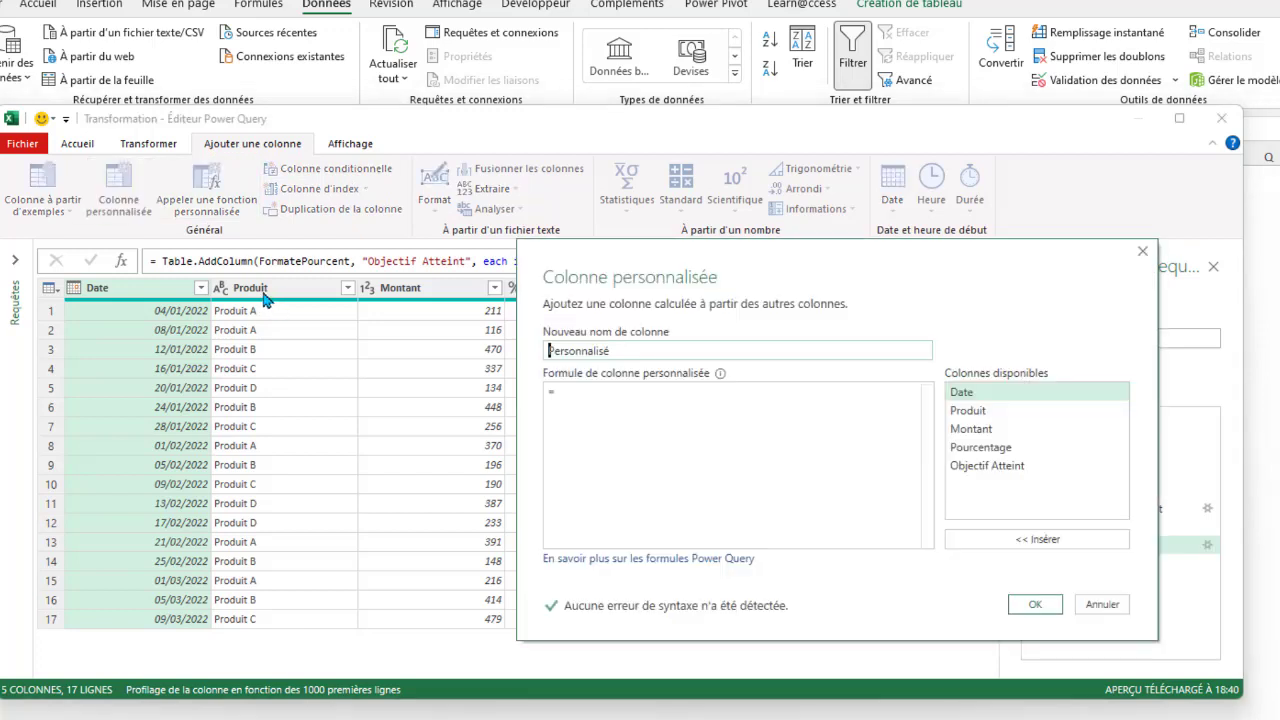
pyautogui.moveTo(641, 351); pyautogui.dragTo(490, 360)
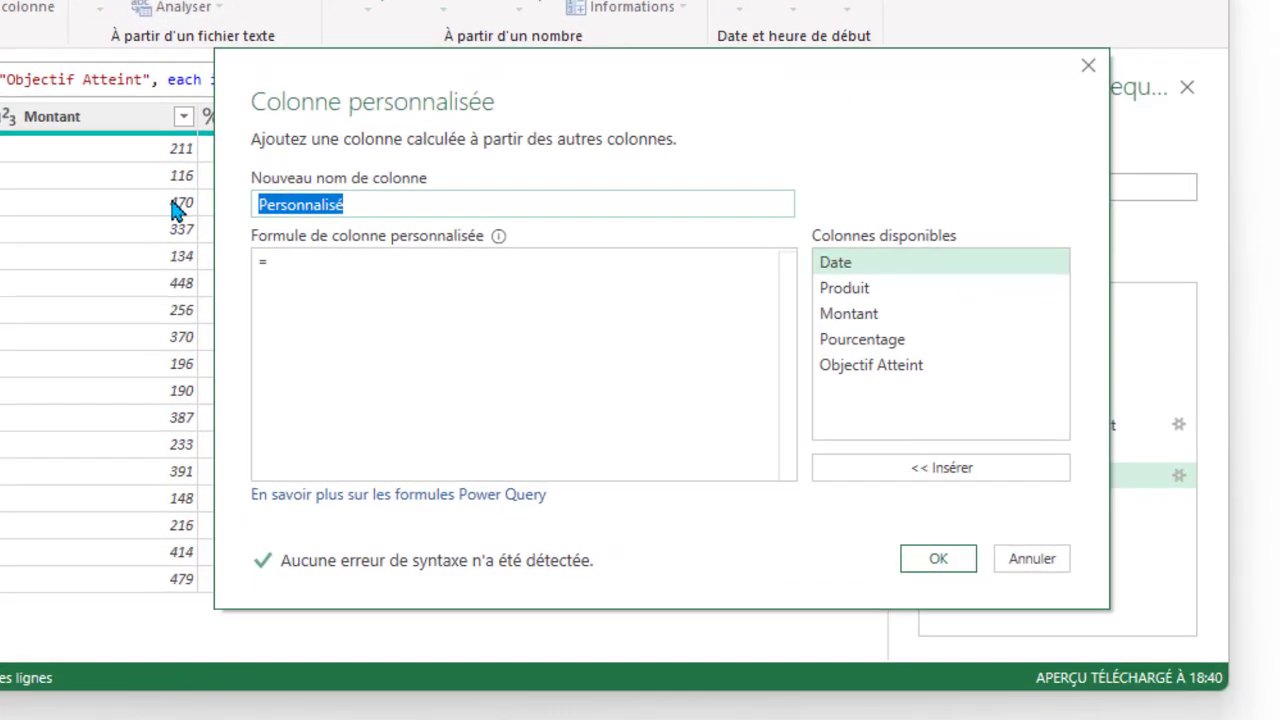
pyautogui.write('P')
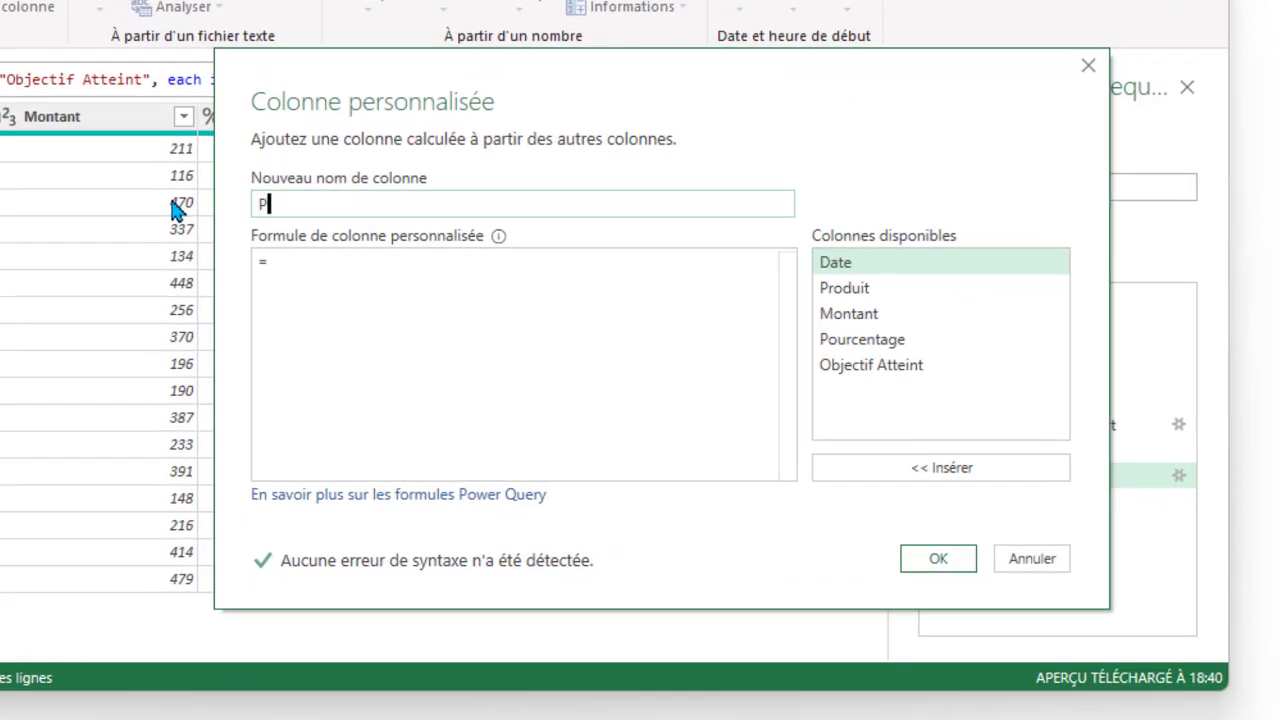
pyautogui.write('roduit')
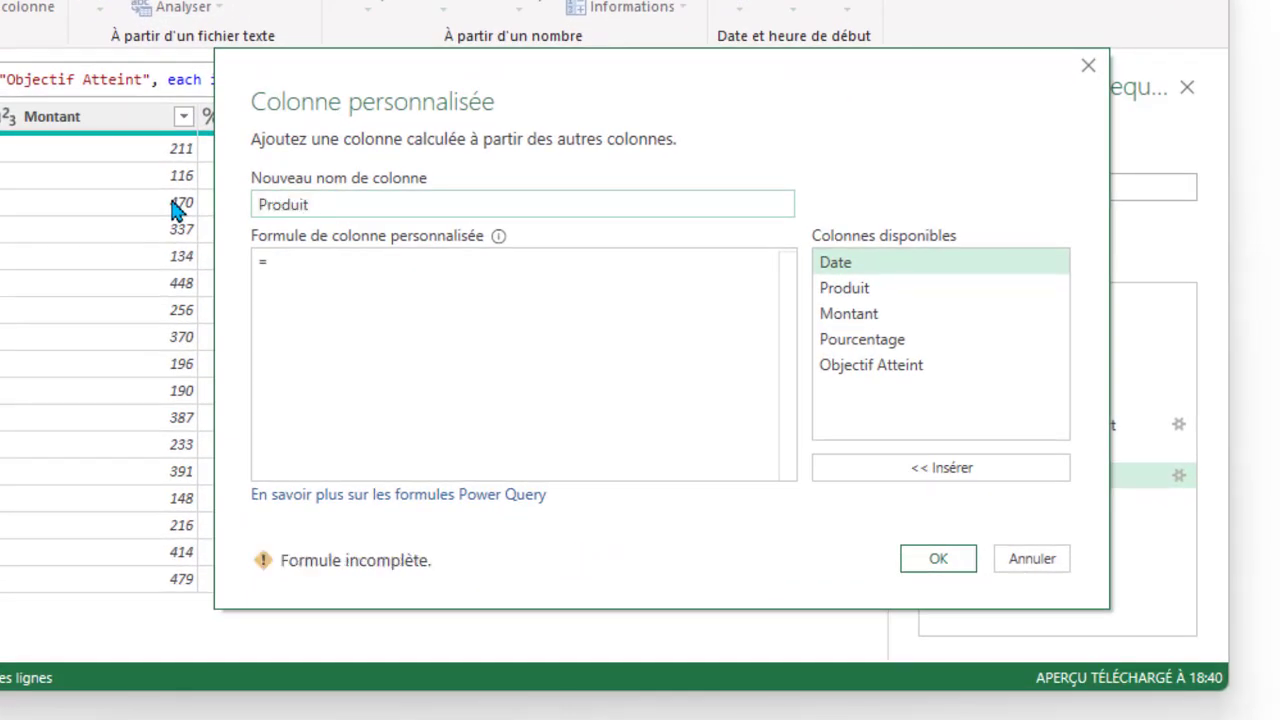
pyautogui.write(' Recherche')
# Step: Begin the Produit Recherche column's formula with List.ContainsAny, passing {[#"Produit "]} as its first list
pyautogui.click(297, 262)
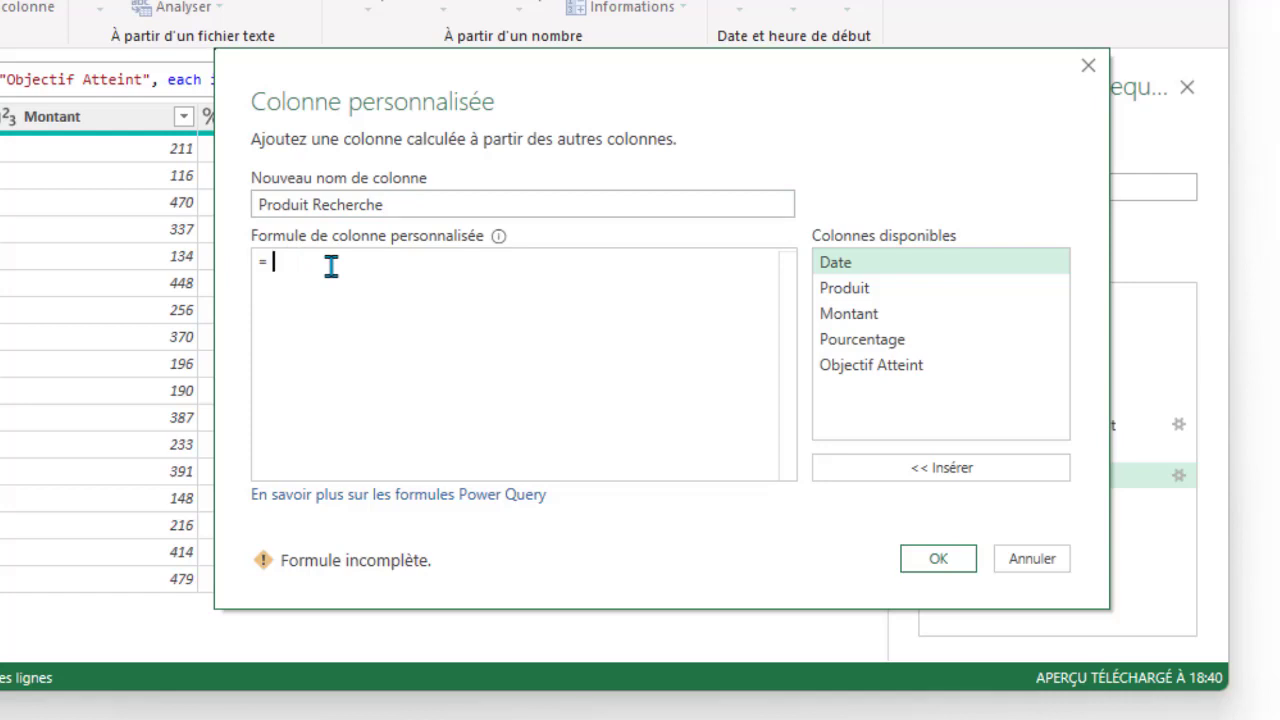
pyautogui.write('li')
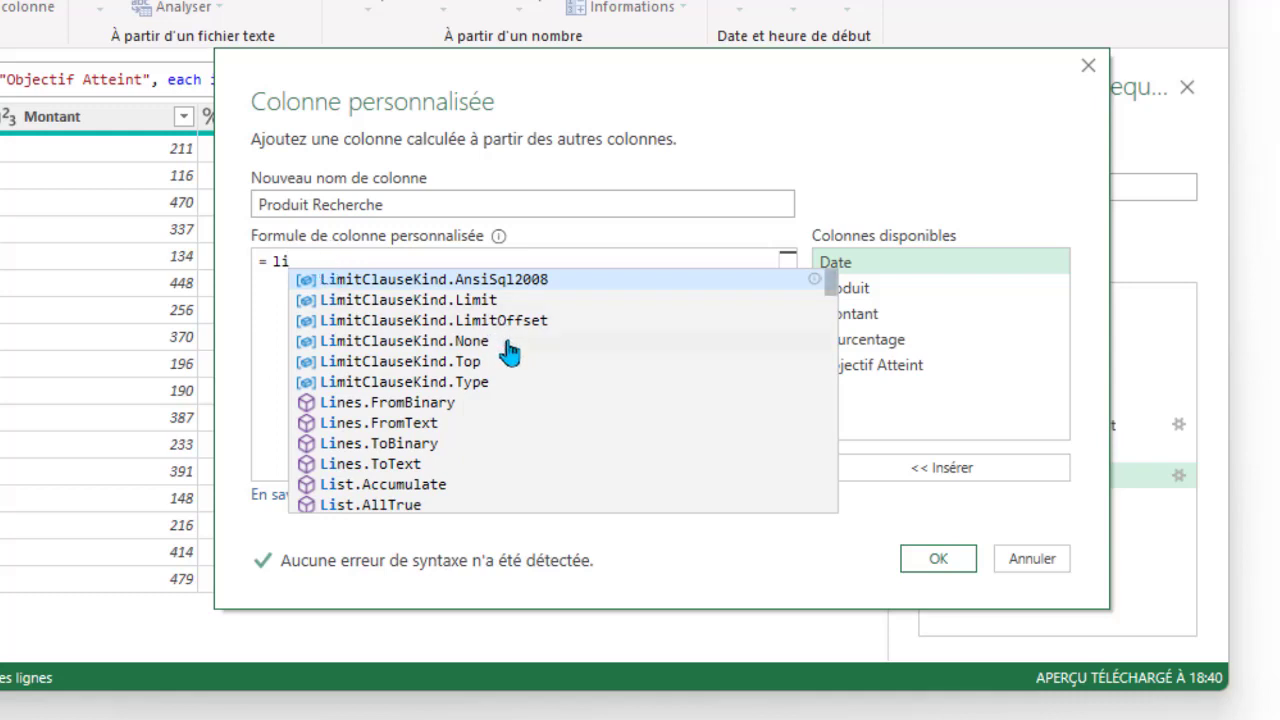
pyautogui.write('st')
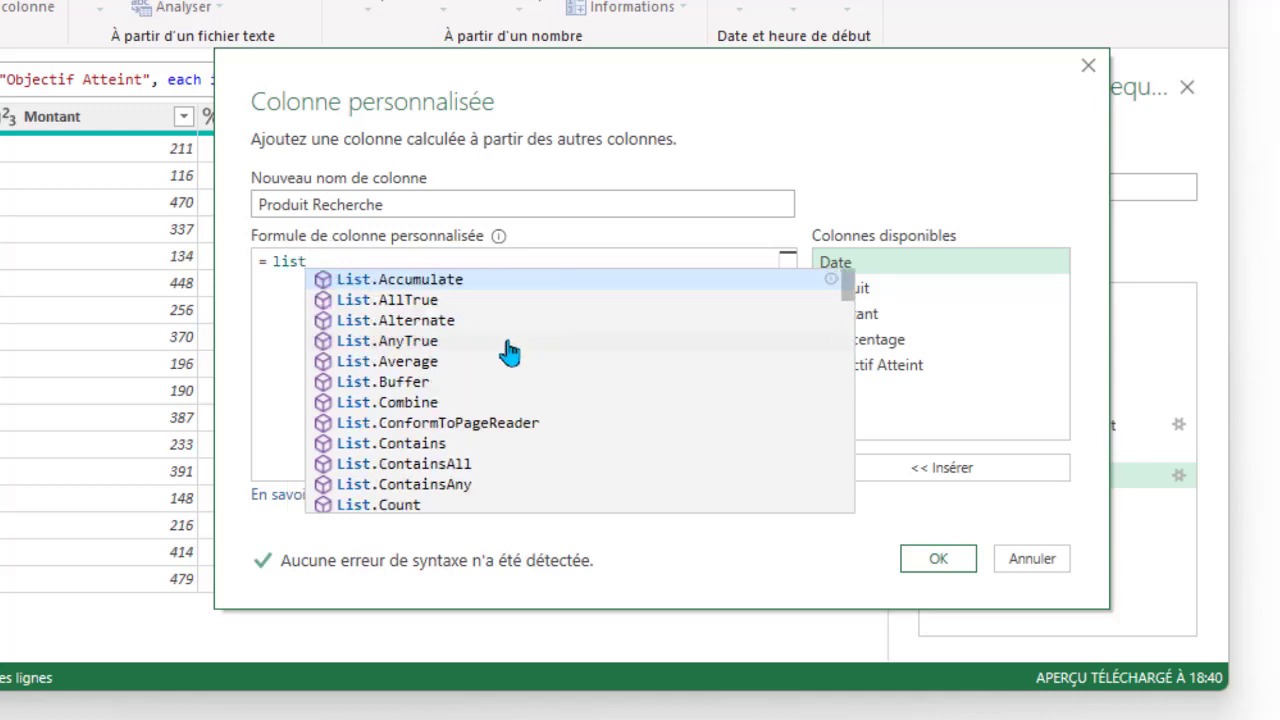
pyautogui.click(425, 484)
pyautogui.write('(')
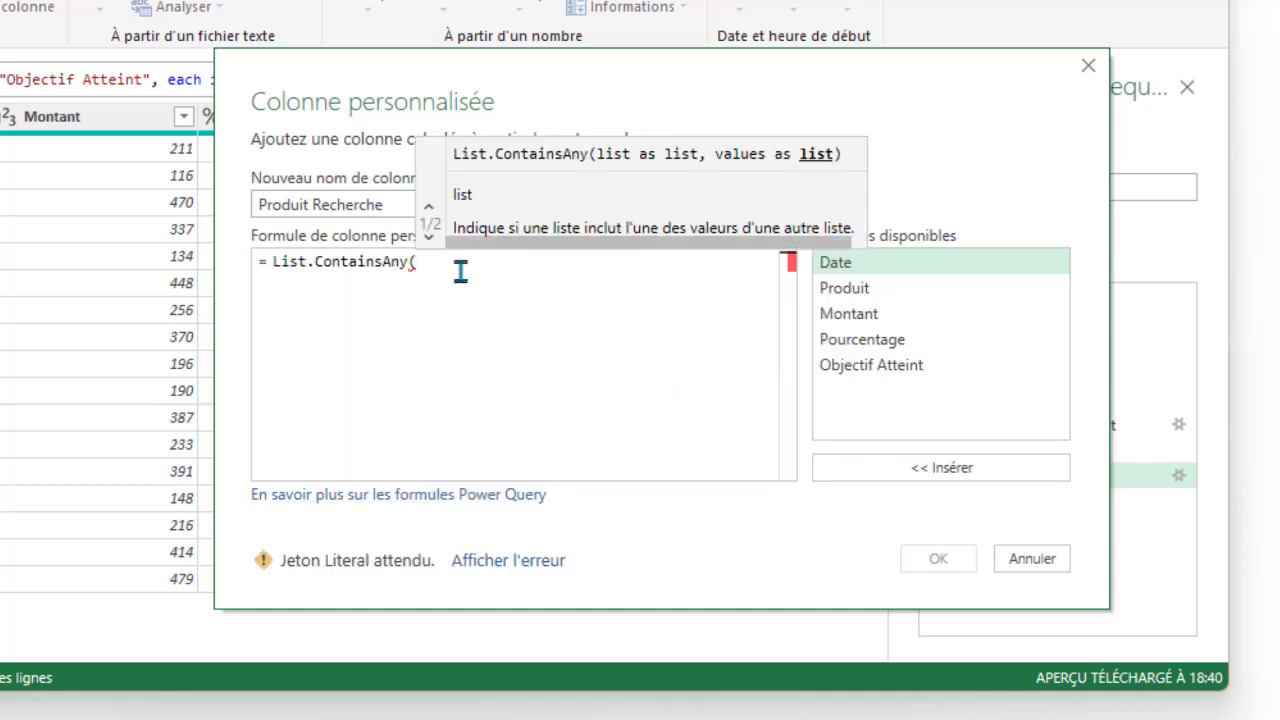
pyautogui.write('{[#"Produit "]')
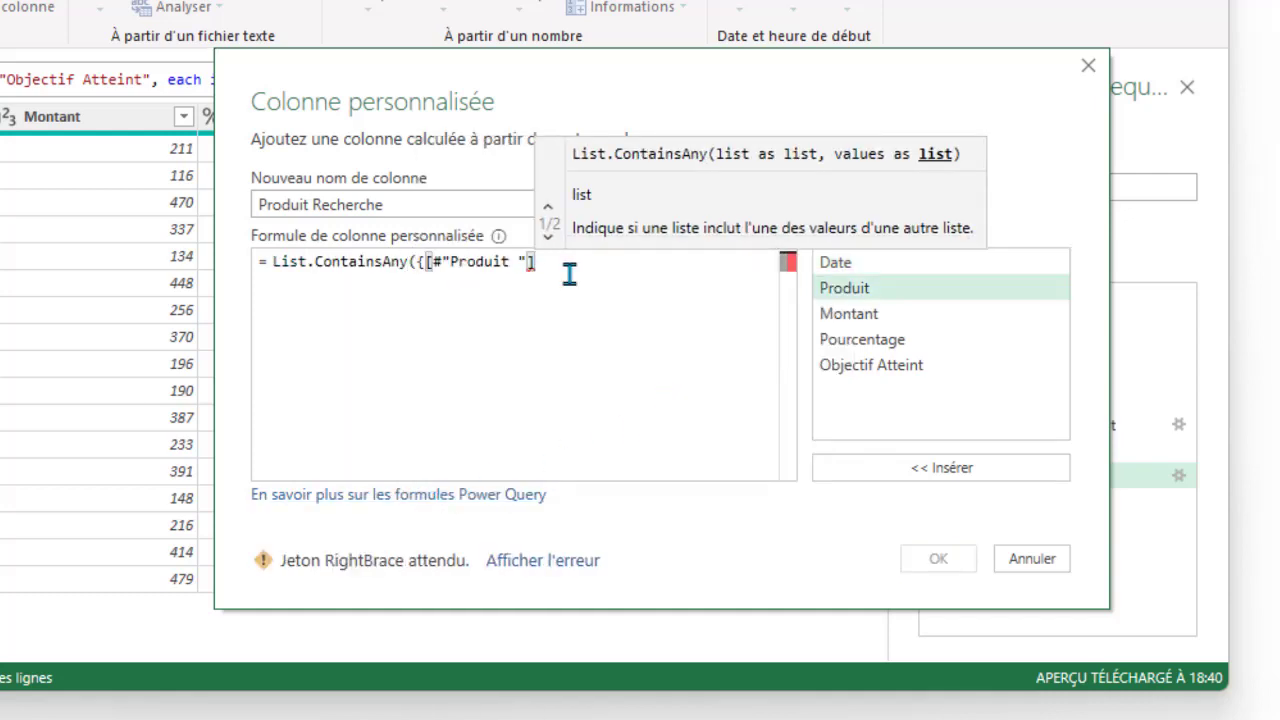
pyautogui.write('}')
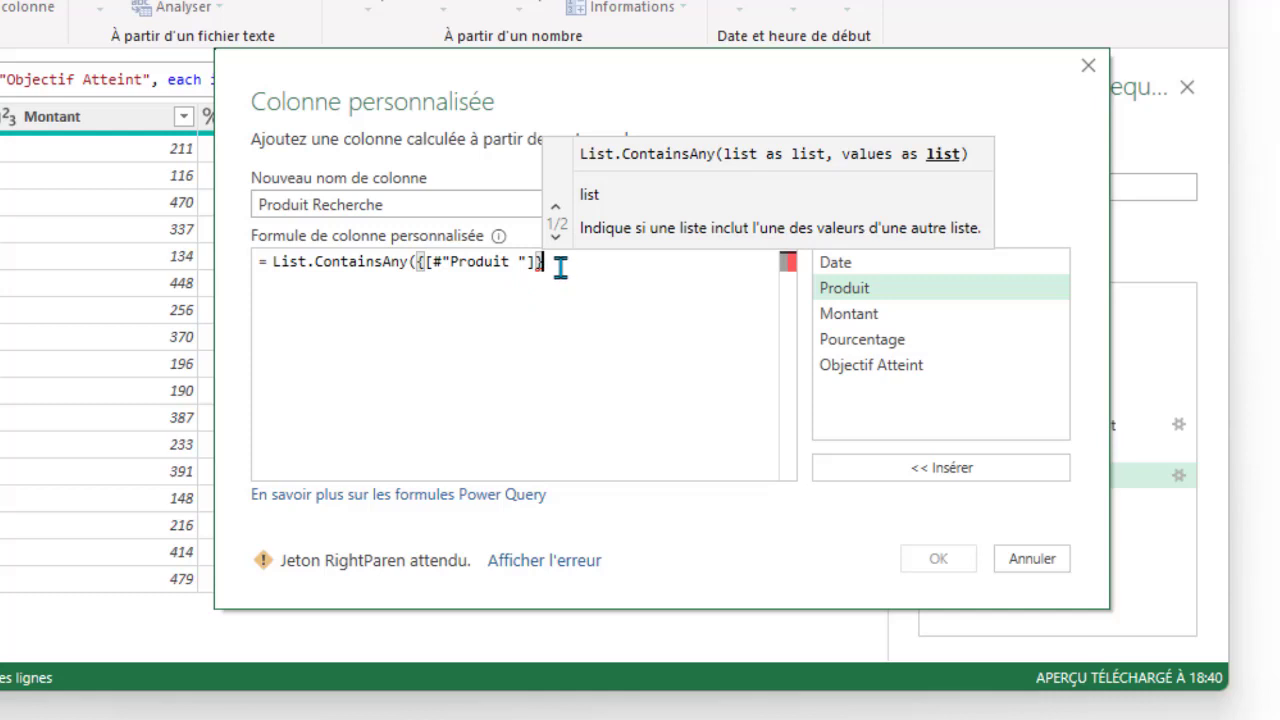
pyautogui.write(',')
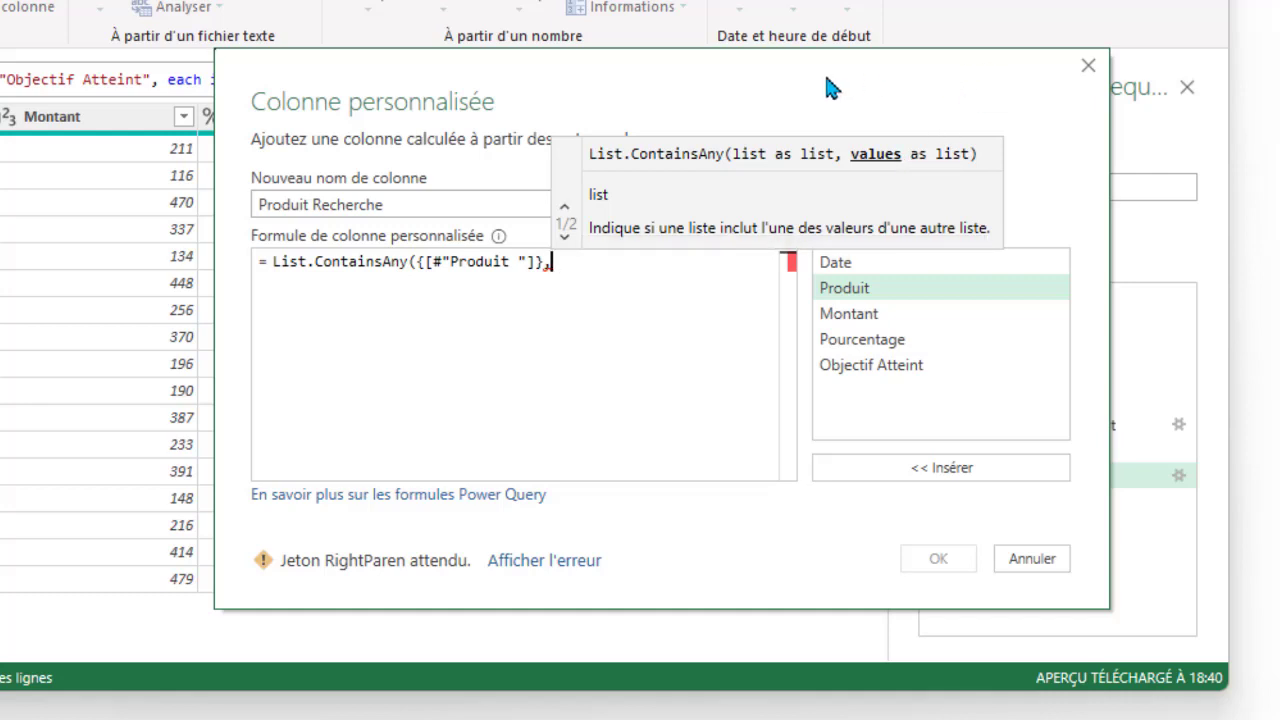
# Step: Complete the List.ContainsAny formula with SelectionProduit as the second list and create the custom column
pyautogui.write('Selection')
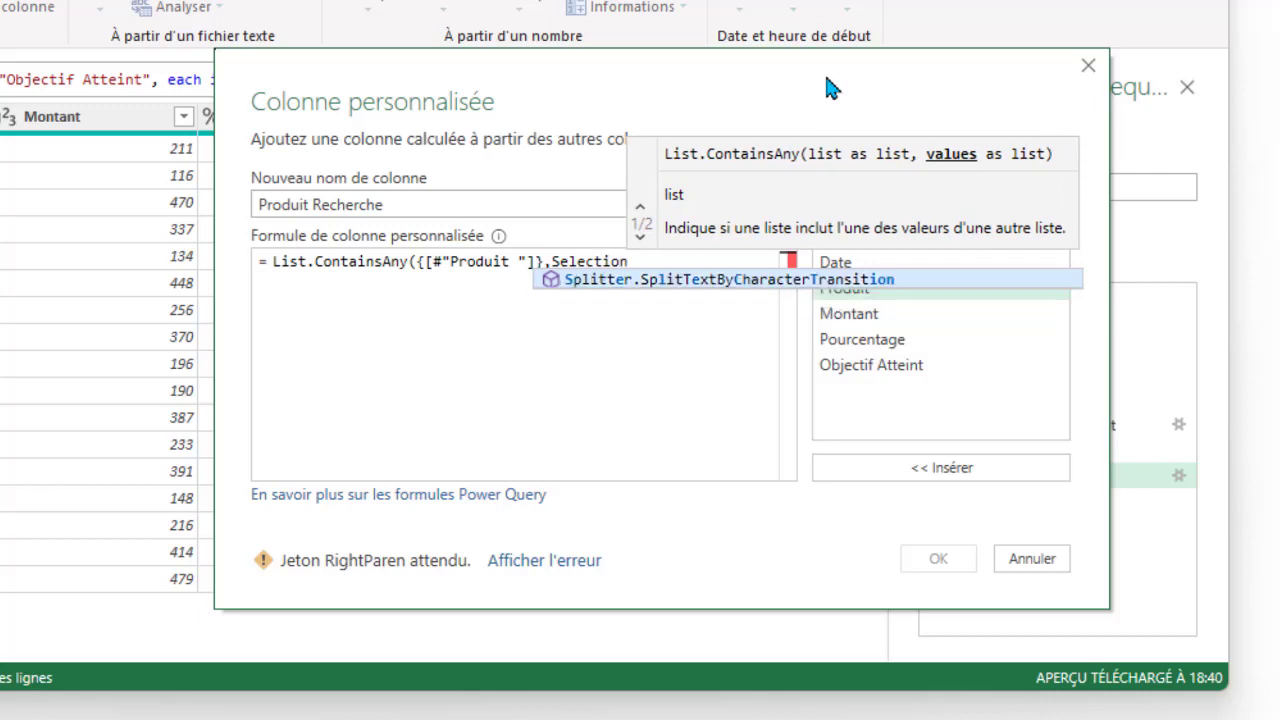
pyautogui.write('Produit')
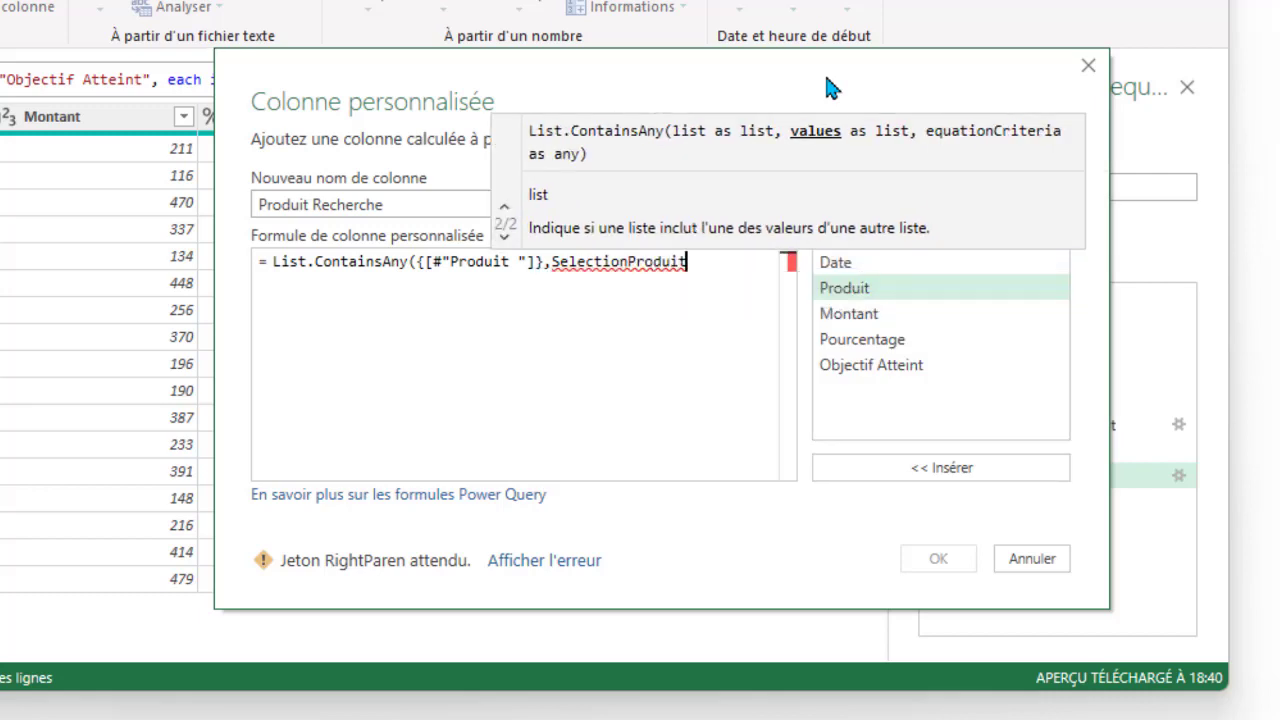
pyautogui.moveTo(808, 67); pyautogui.dragTo(505, 57)
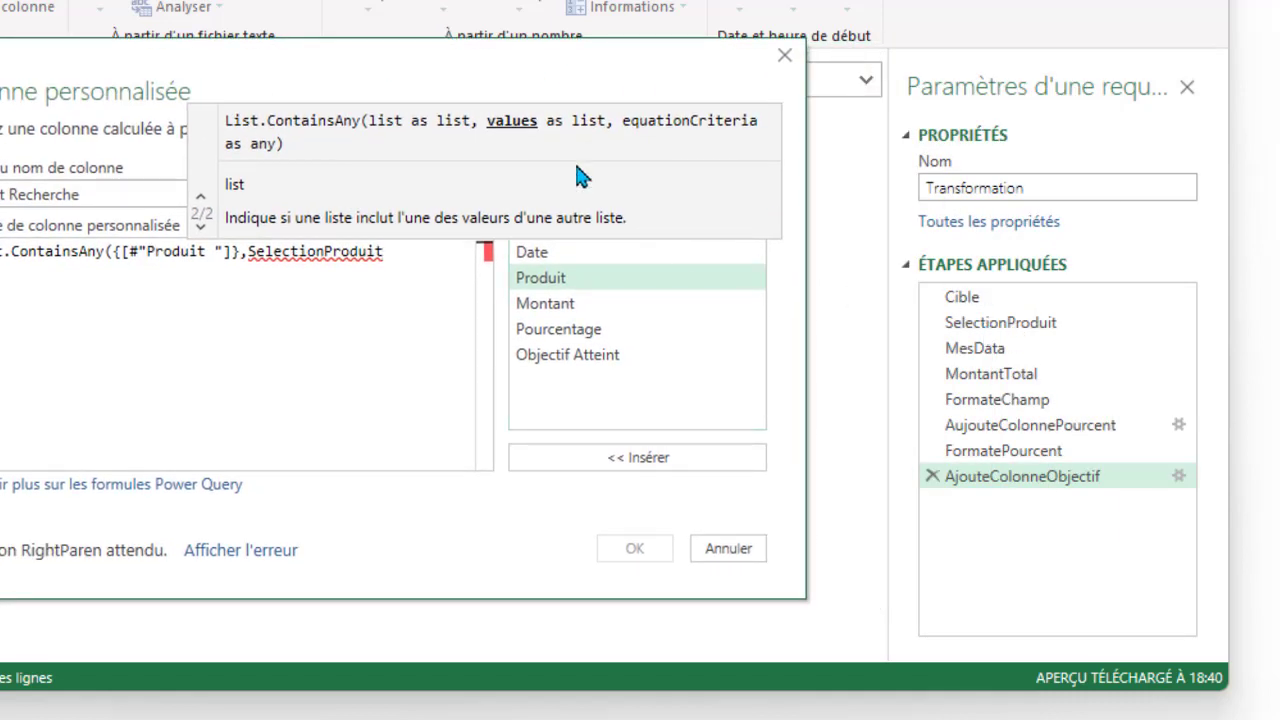
pyautogui.moveTo(521, 53); pyautogui.dragTo(632, 65)
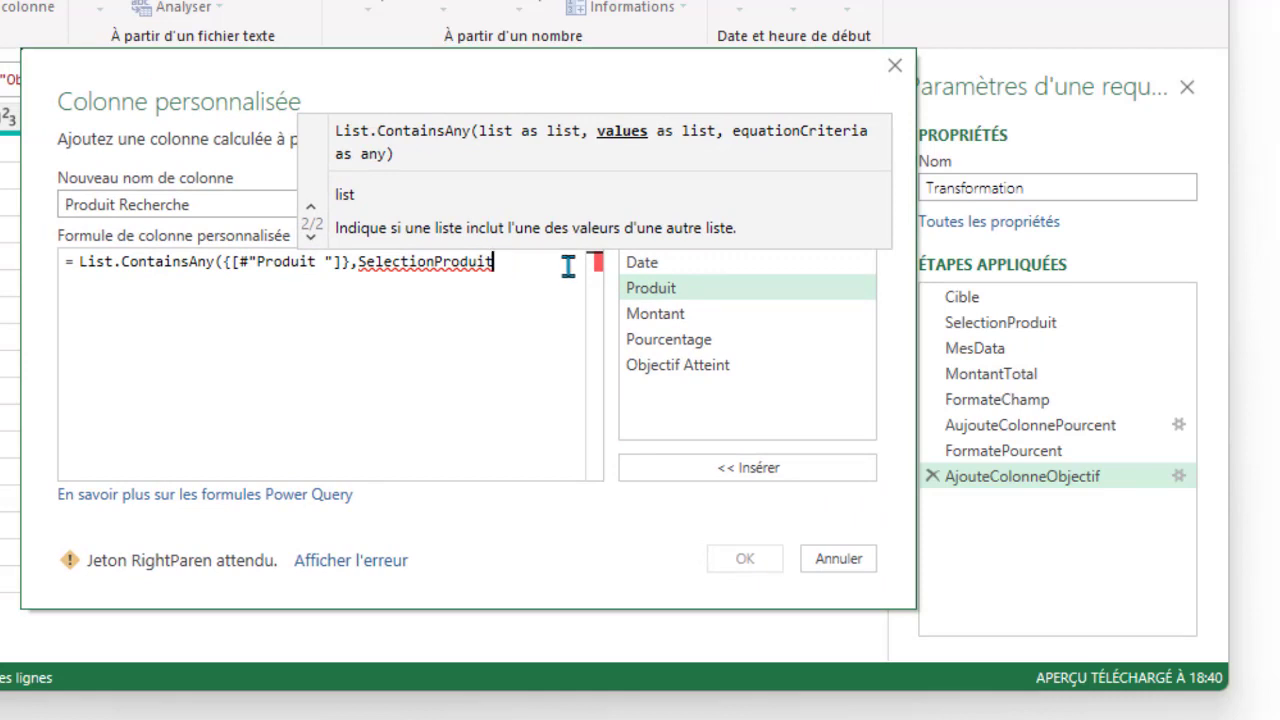
pyautogui.write(')')
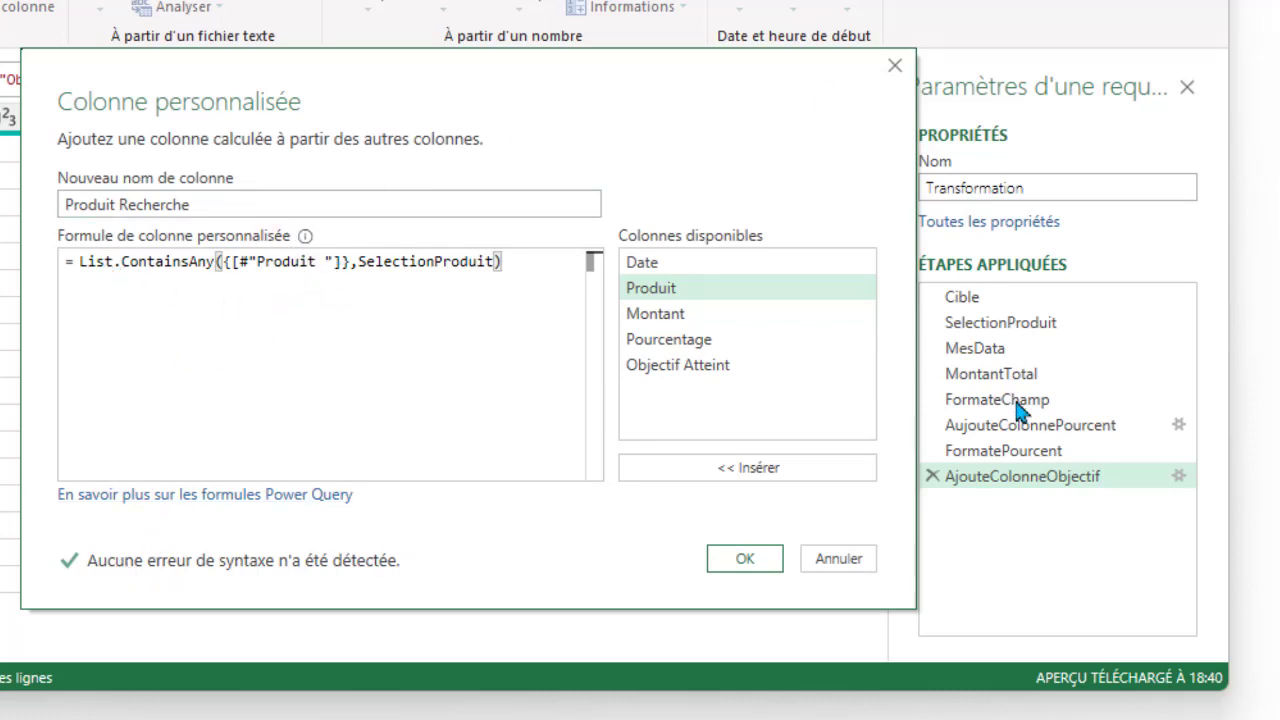
pyautogui.click(750, 560)
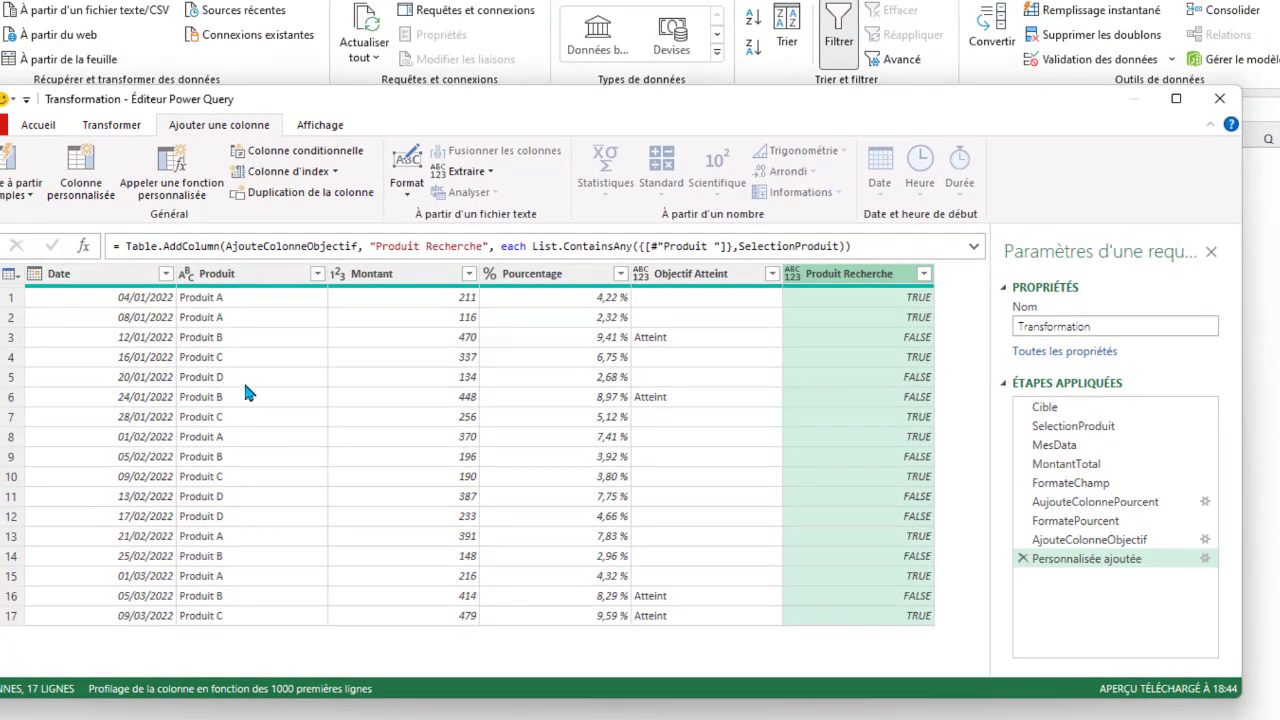
# Step: Change the second item of the SelectionProduit list to "Produit D" and display the result of the added column's step
pyautogui.click(1046, 426)
pyautogui.click(73, 316)
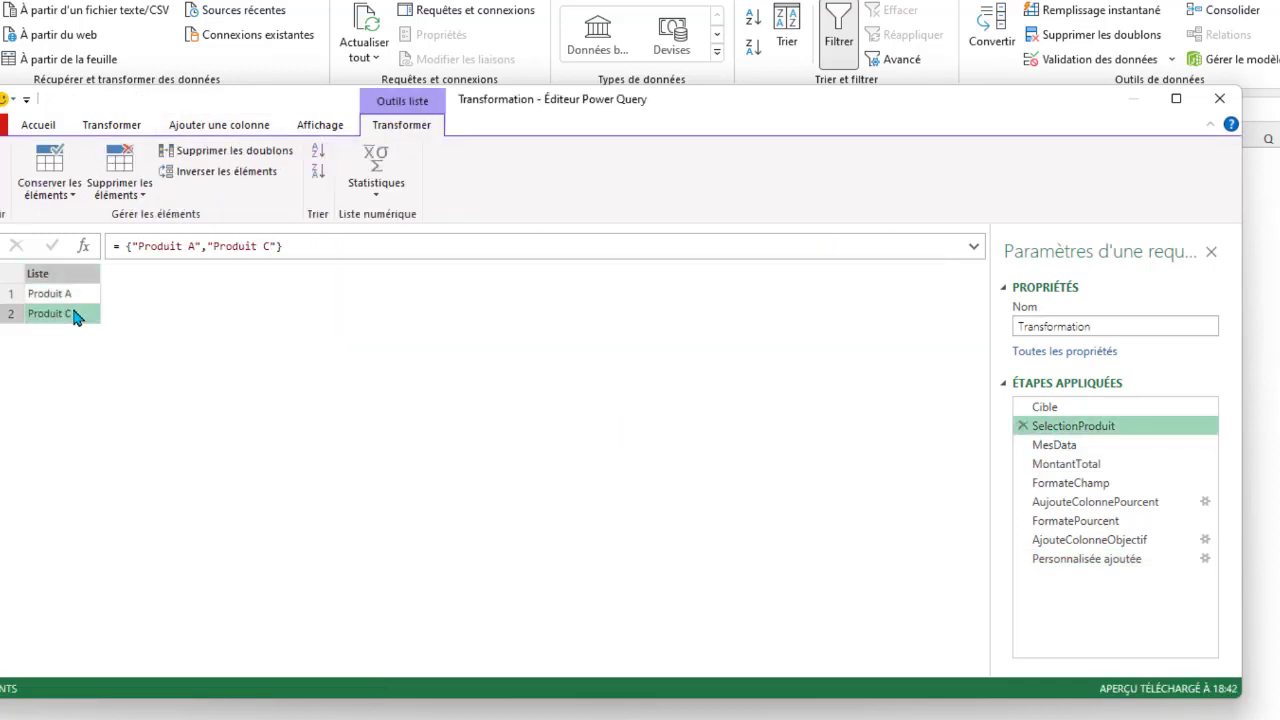
pyautogui.click(268, 246)
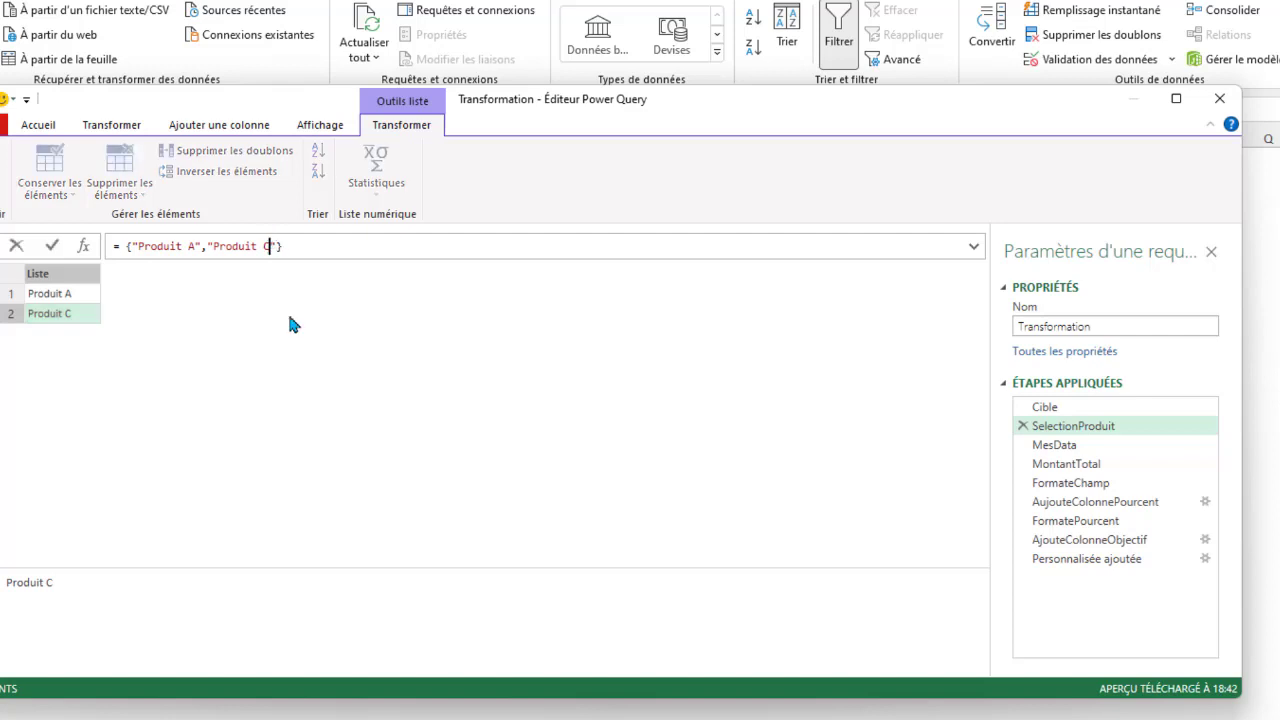
pyautogui.hotkey('shift', 'Right')
pyautogui.write('D')
pyautogui.press('Return')
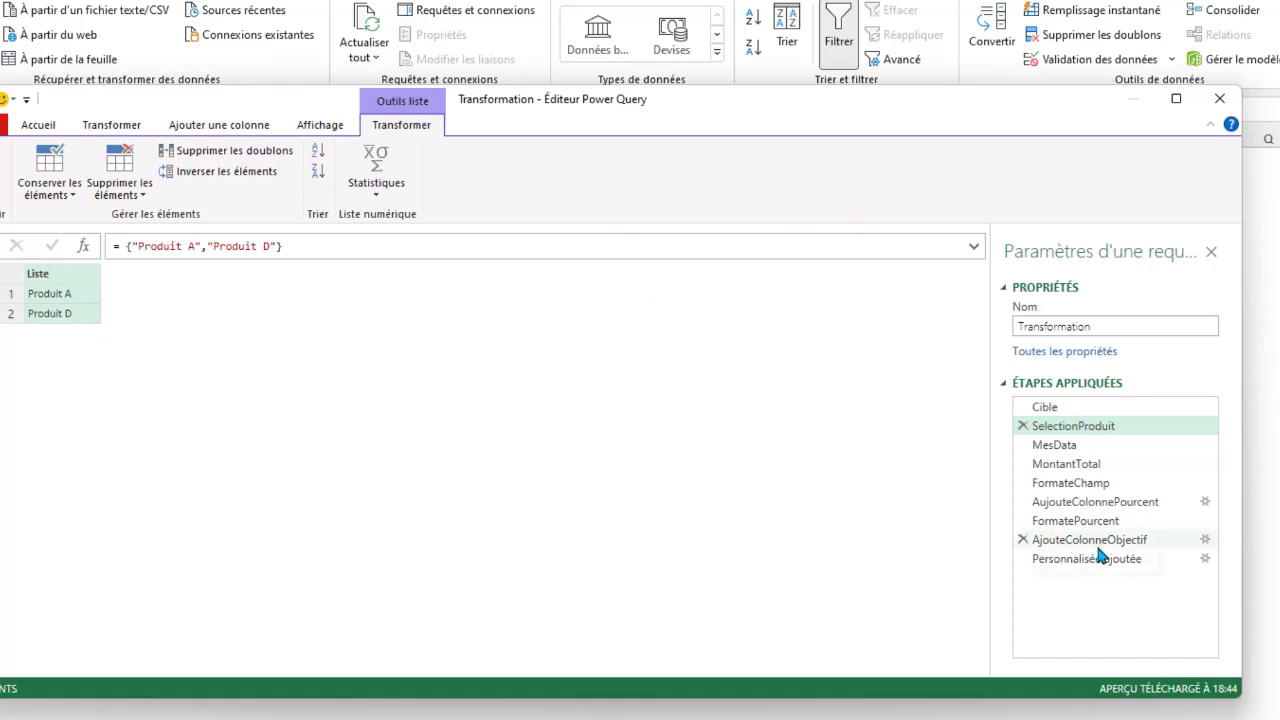
pyautogui.click(1060, 557)
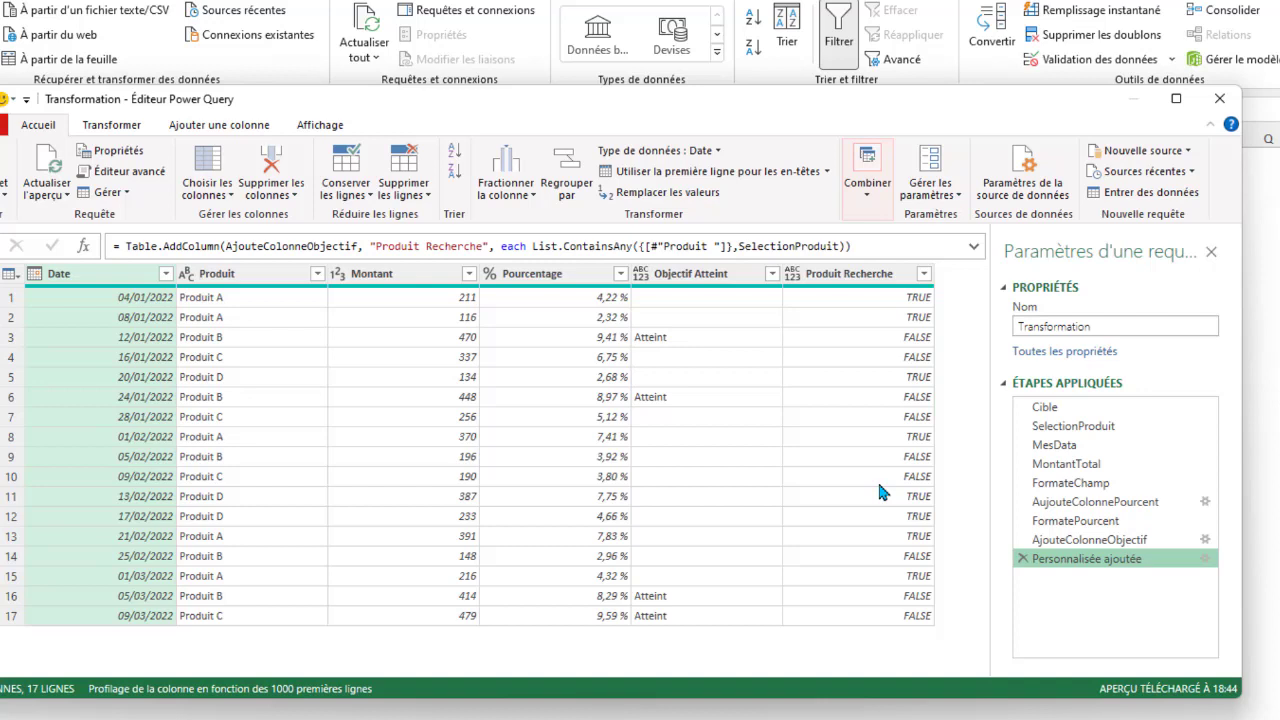
# Step: Rename the last applied step AjouteColonneProduitSelection
pyautogui.rightClick(1079, 564)
pyautogui.click(1152, 597)
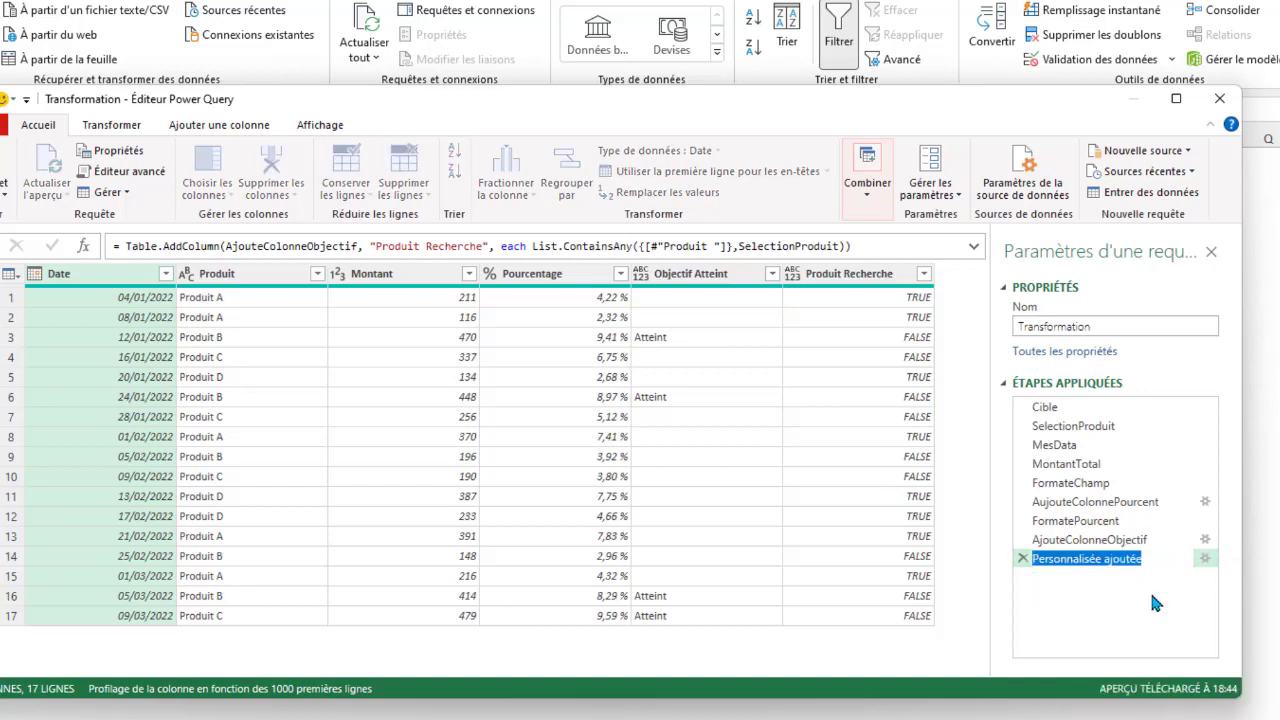
pyautogui.write('Ajoute')
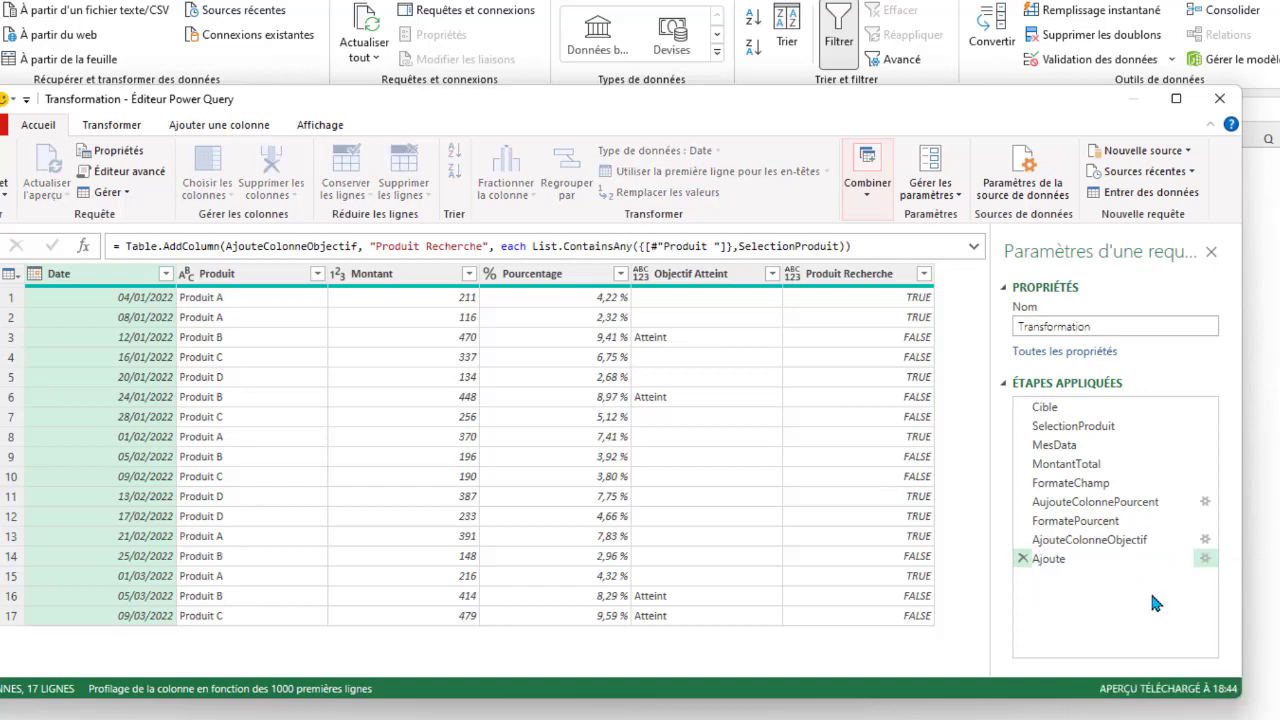
pyautogui.write('Colonne')
pyautogui.write('ProduitSelec')
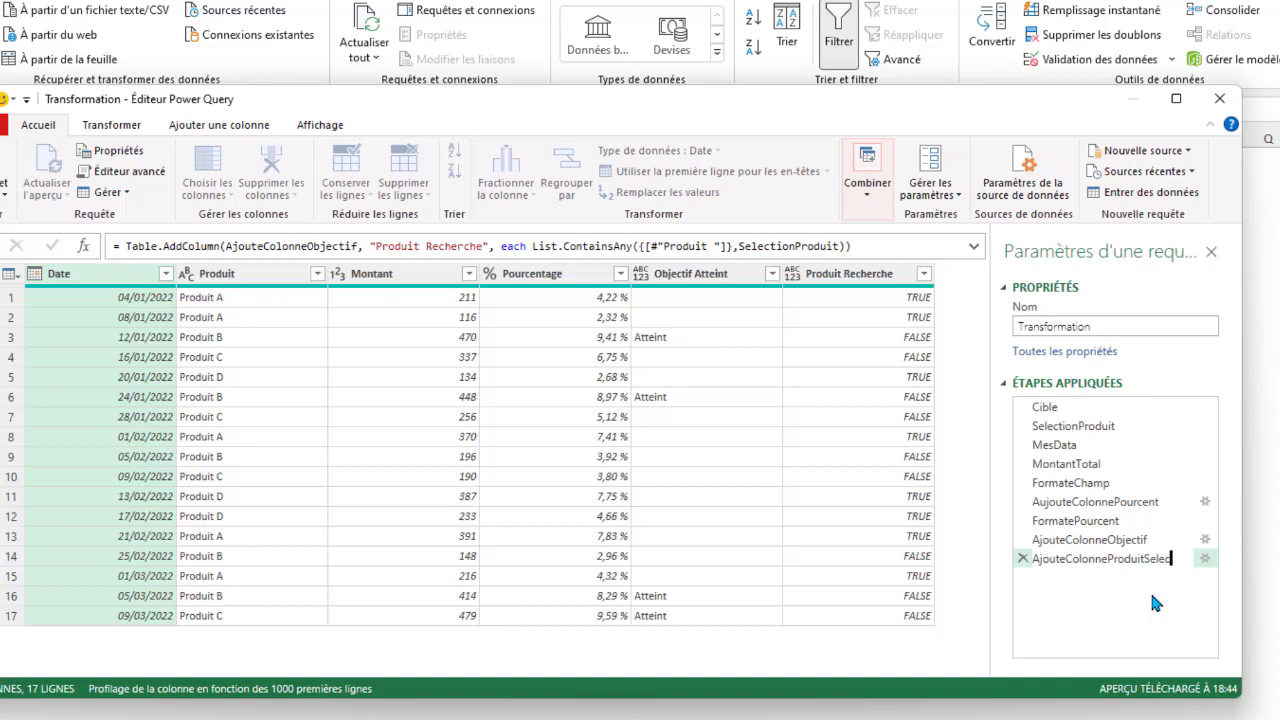
pyautogui.write('tion')
pyautogui.click(1129, 598)
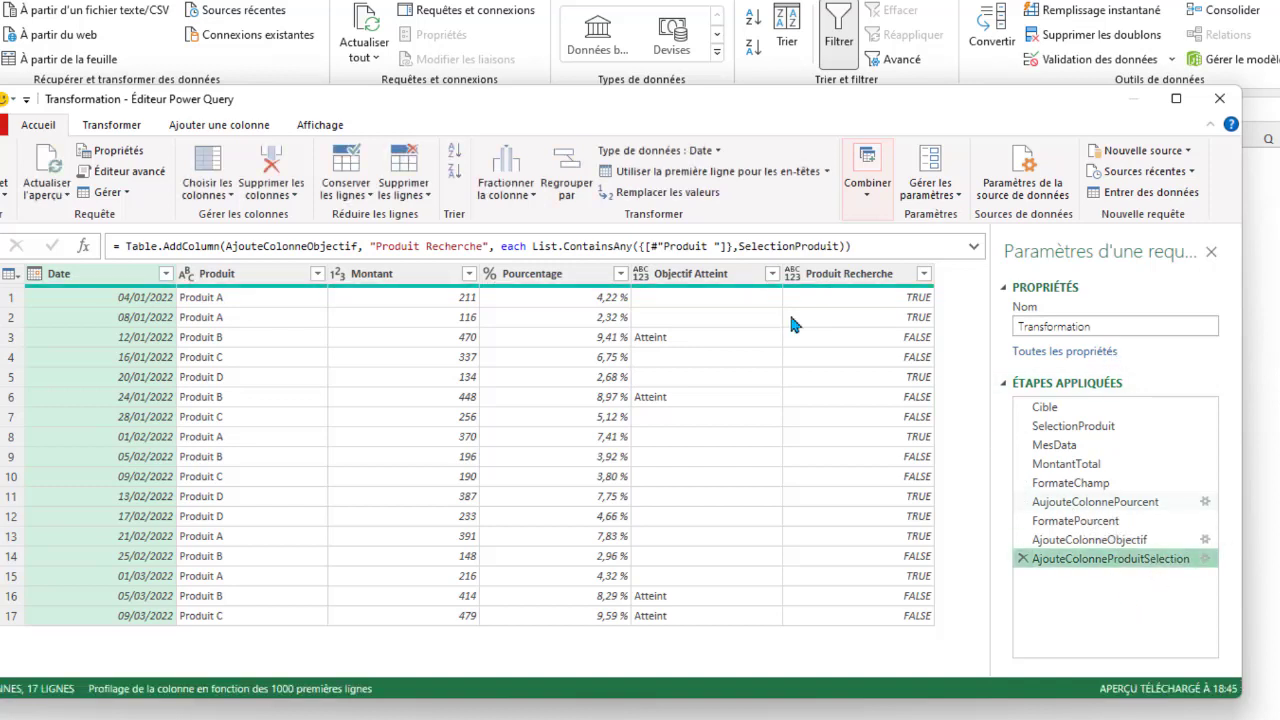
# Step: Open the query's full M code and widen and reposition its window to fit the longest line
pyautogui.click(115, 171)
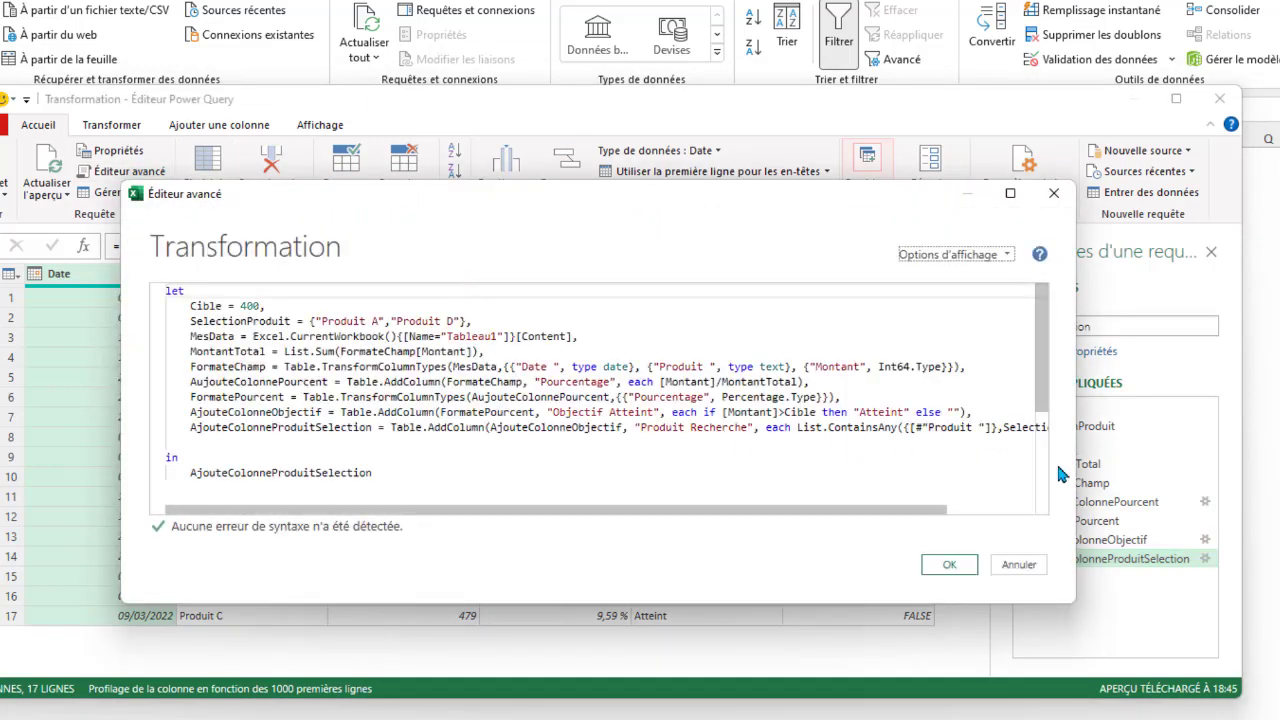
pyautogui.moveTo(1074, 589); pyautogui.dragTo(1193, 590)
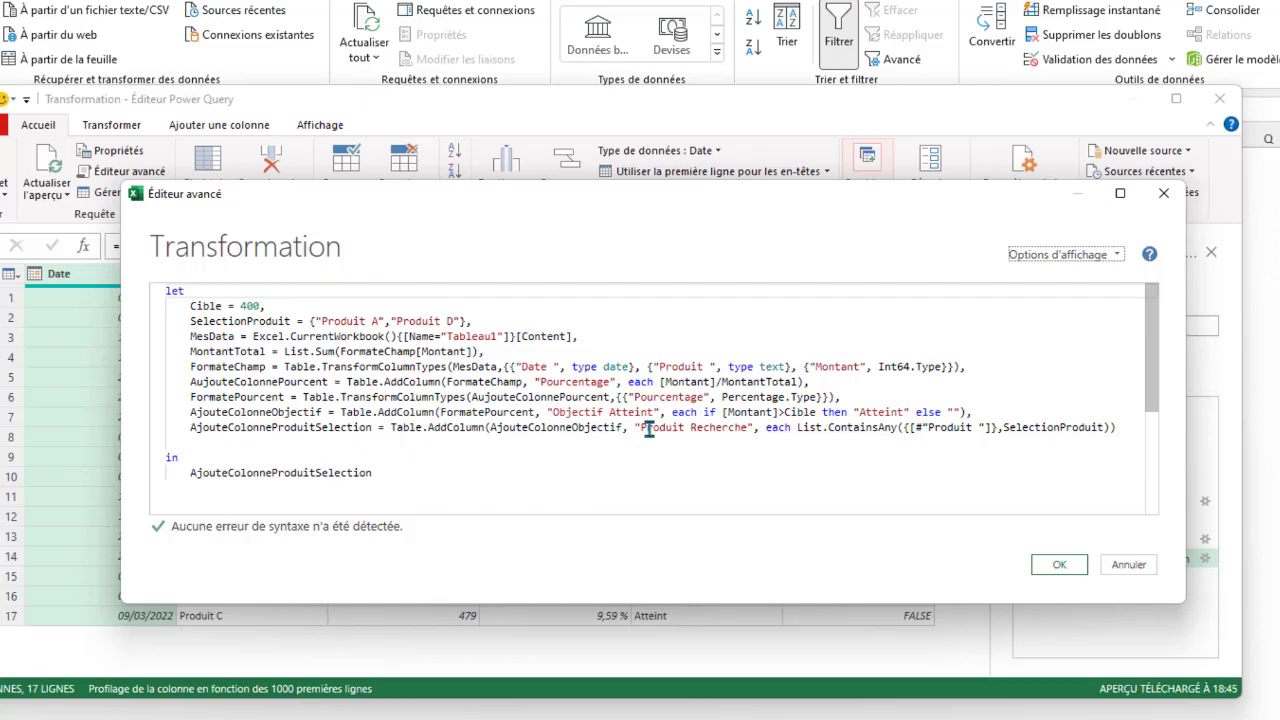
pyautogui.moveTo(631, 193); pyautogui.dragTo(539, 170)
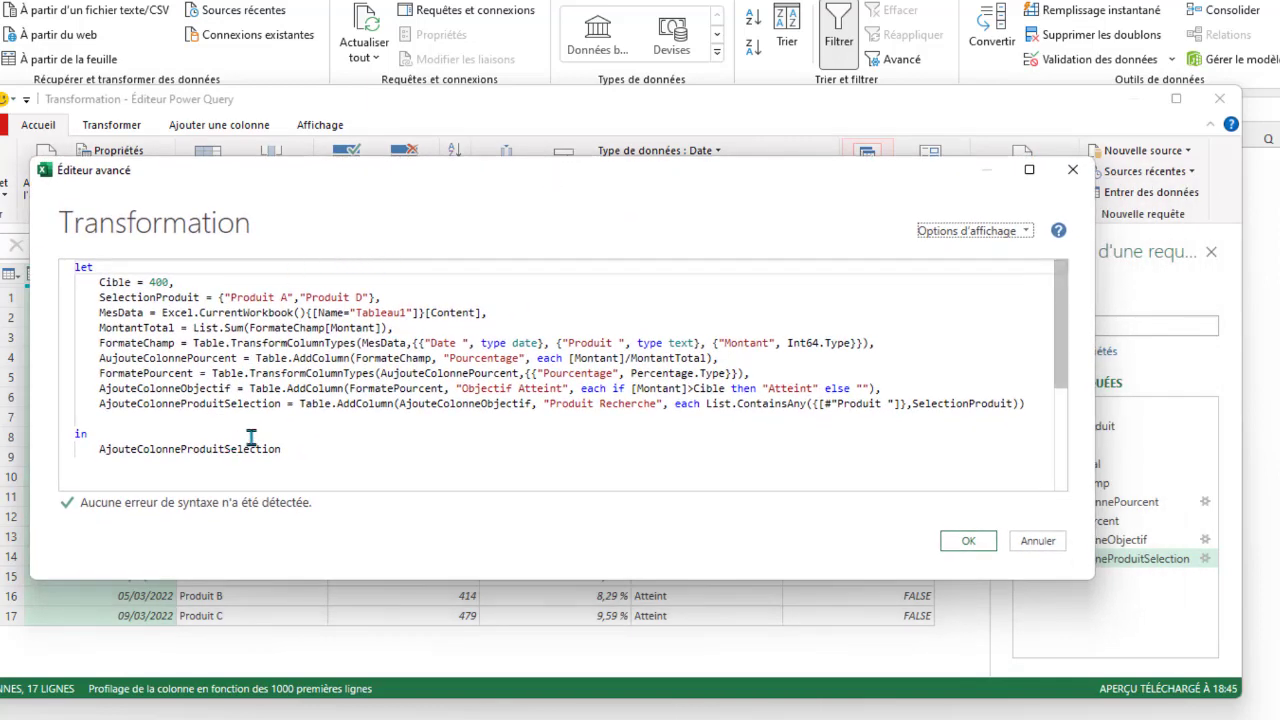
# Step: Insert four blank lines above let and place the cursor on the second line of the M code
pyautogui.click(79, 267)
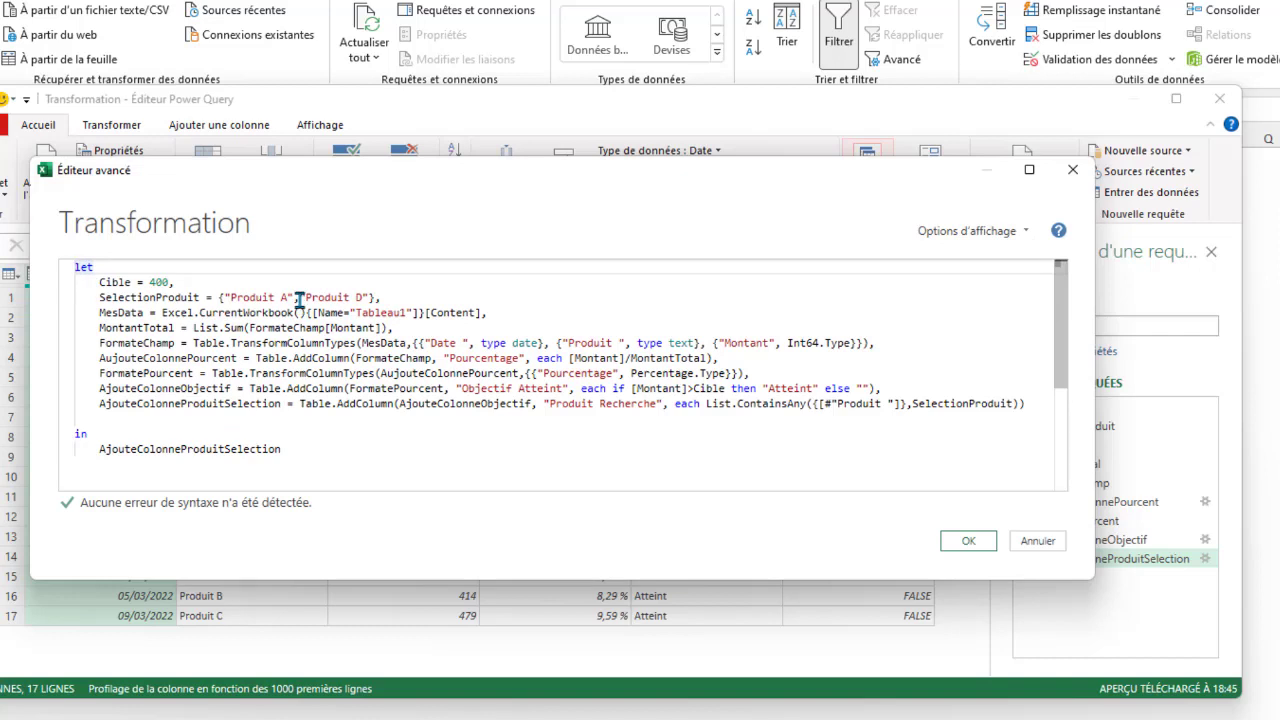
pyautogui.press('Return')
pyautogui.press('Return')
pyautogui.press('Return')
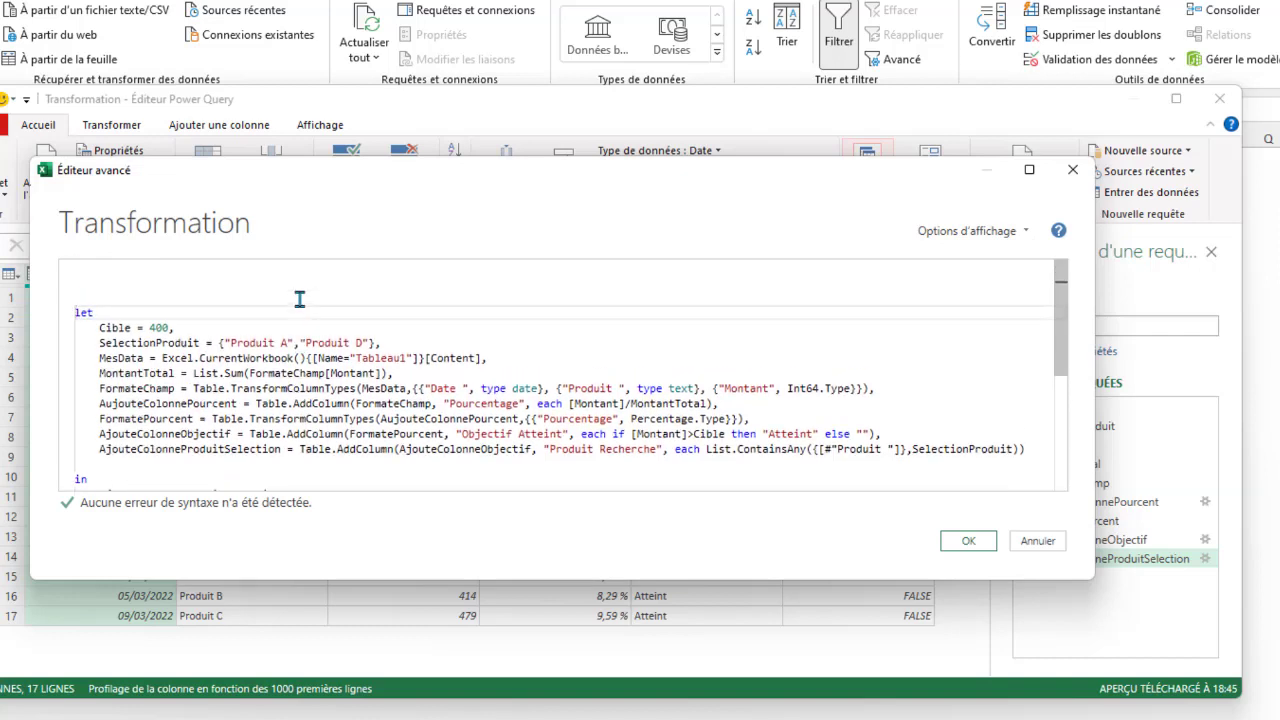
pyautogui.press('Up')
pyautogui.press('Up')
pyautogui.press('Up')
pyautogui.press('Return')
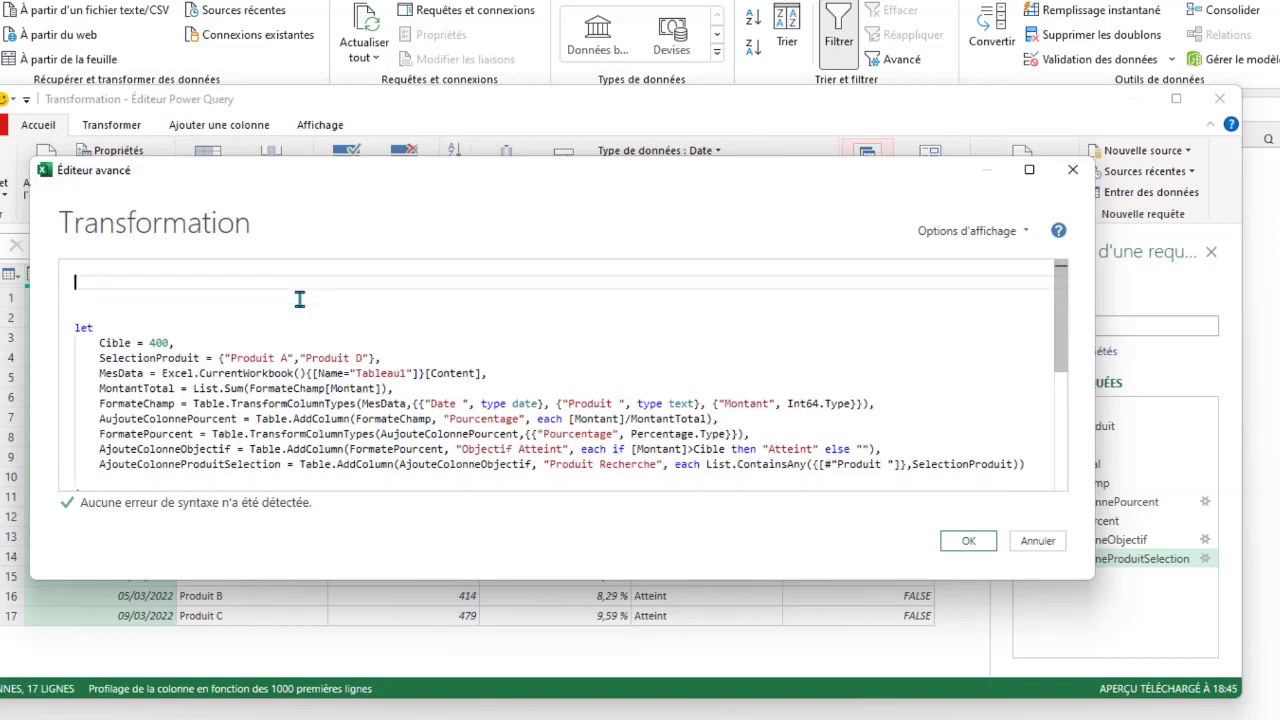
# Step: Add an empty multi-line comment block above let, opened with /* and closed with */ two lines below
pyautogui.write('/*')
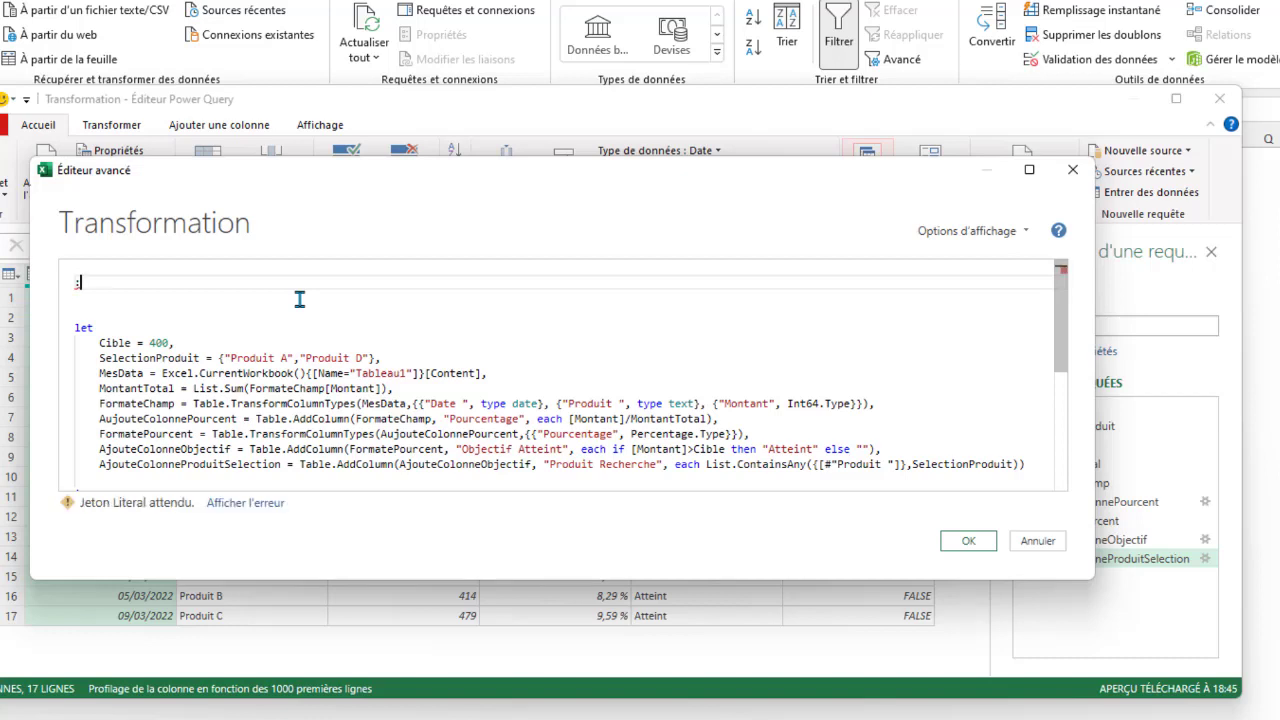
pyautogui.press('BackSpace')
pyautogui.press('BackSpace')
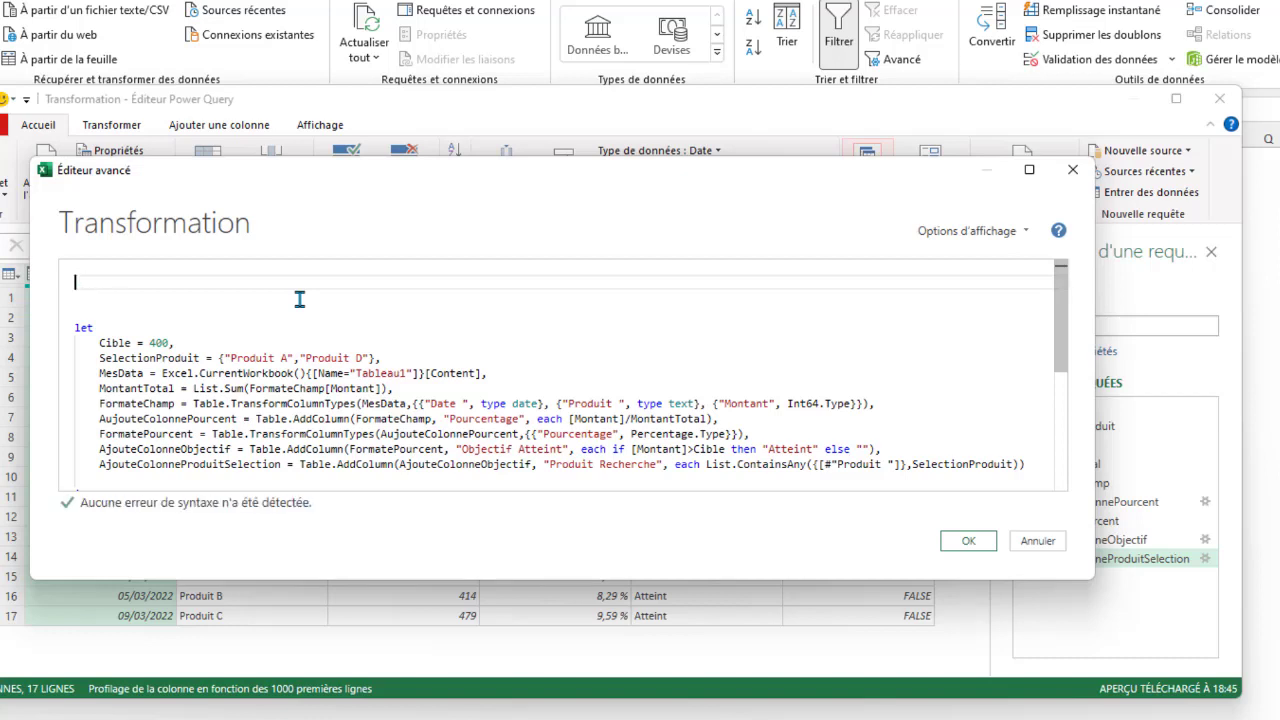
pyautogui.write('/*')
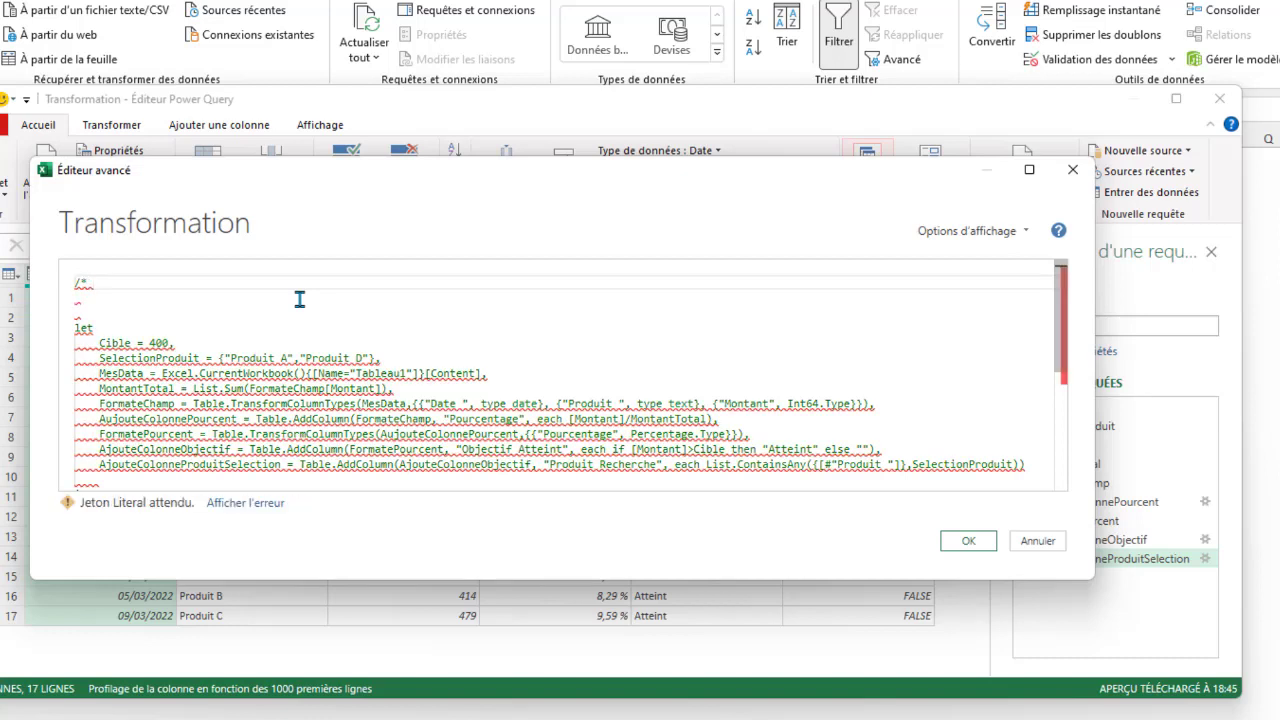
pyautogui.press('Return')
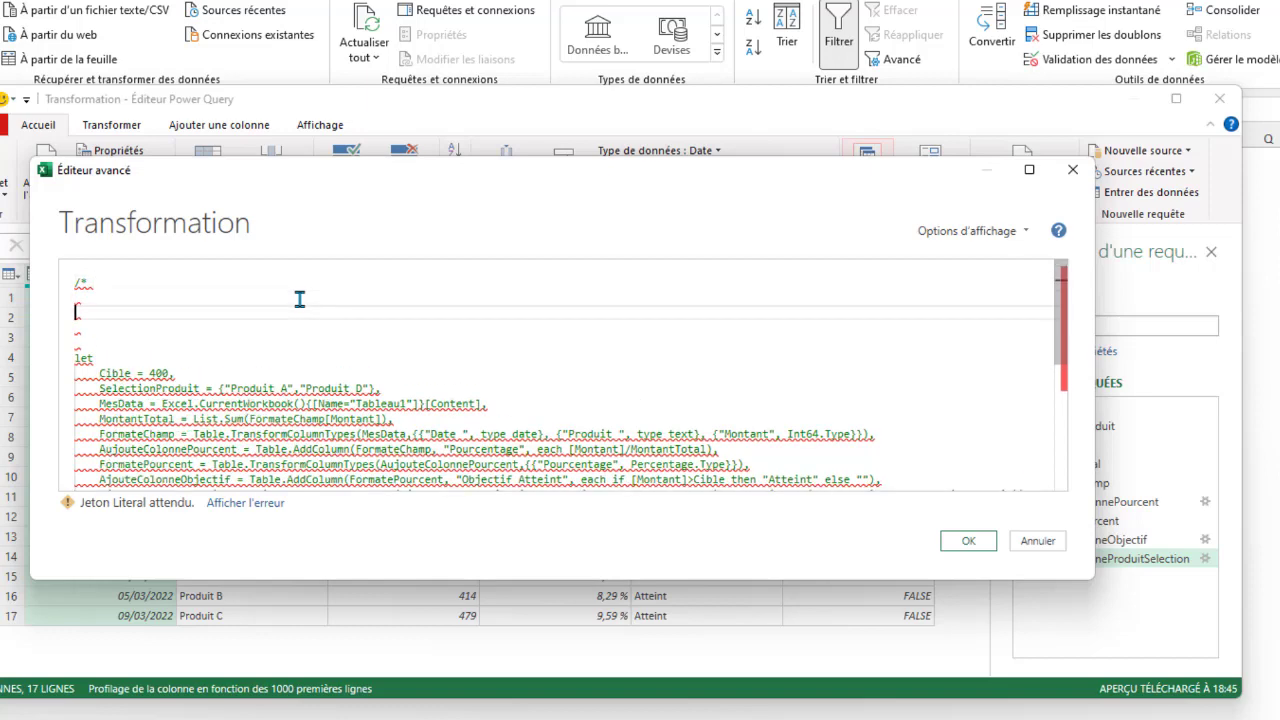
pyautogui.write('*/')
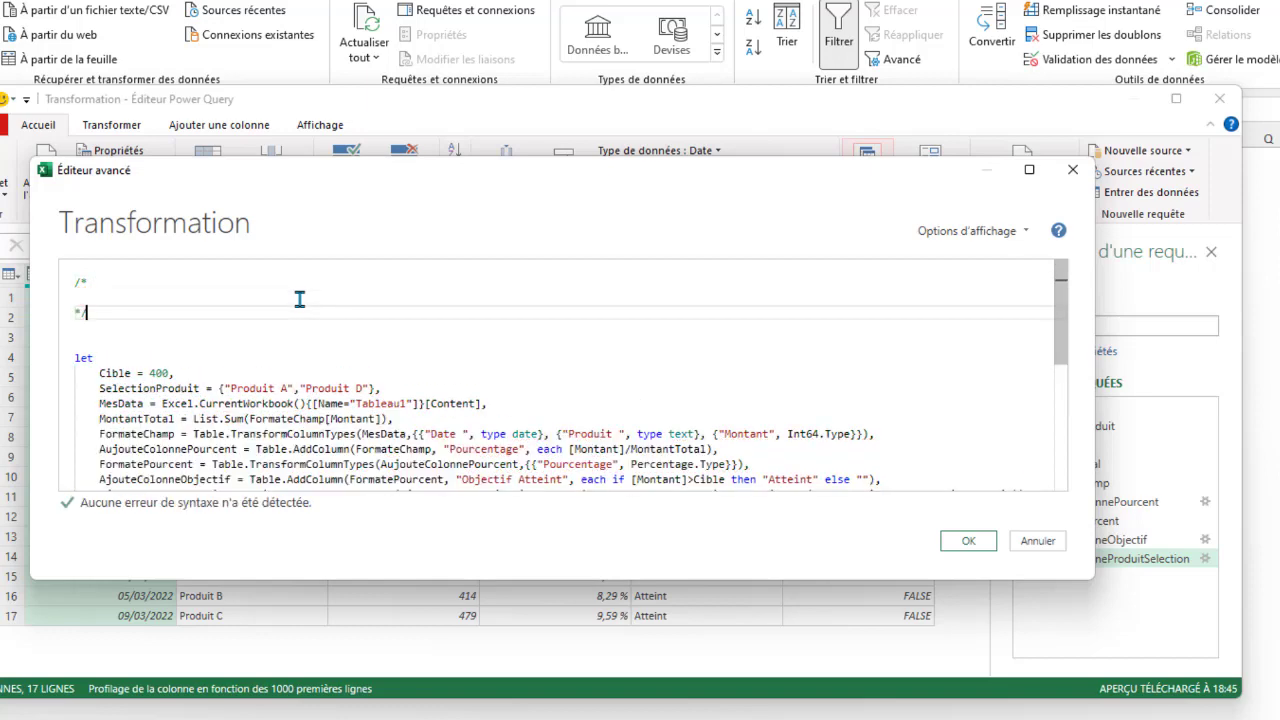
# Step: Write the indented text "Consigne pour mettre des commentaire" on the empty line inside the comment block
pyautogui.click(131, 284)
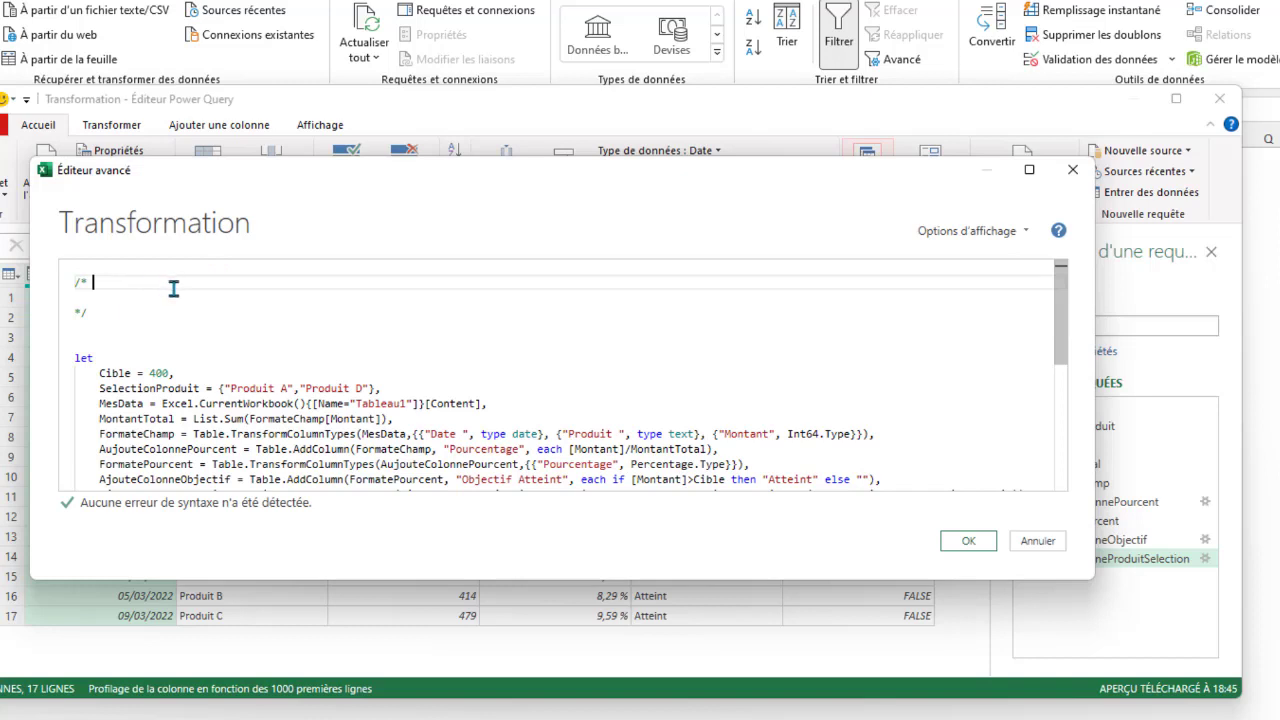
pyautogui.click(129, 298)
pyautogui.press('Tab')
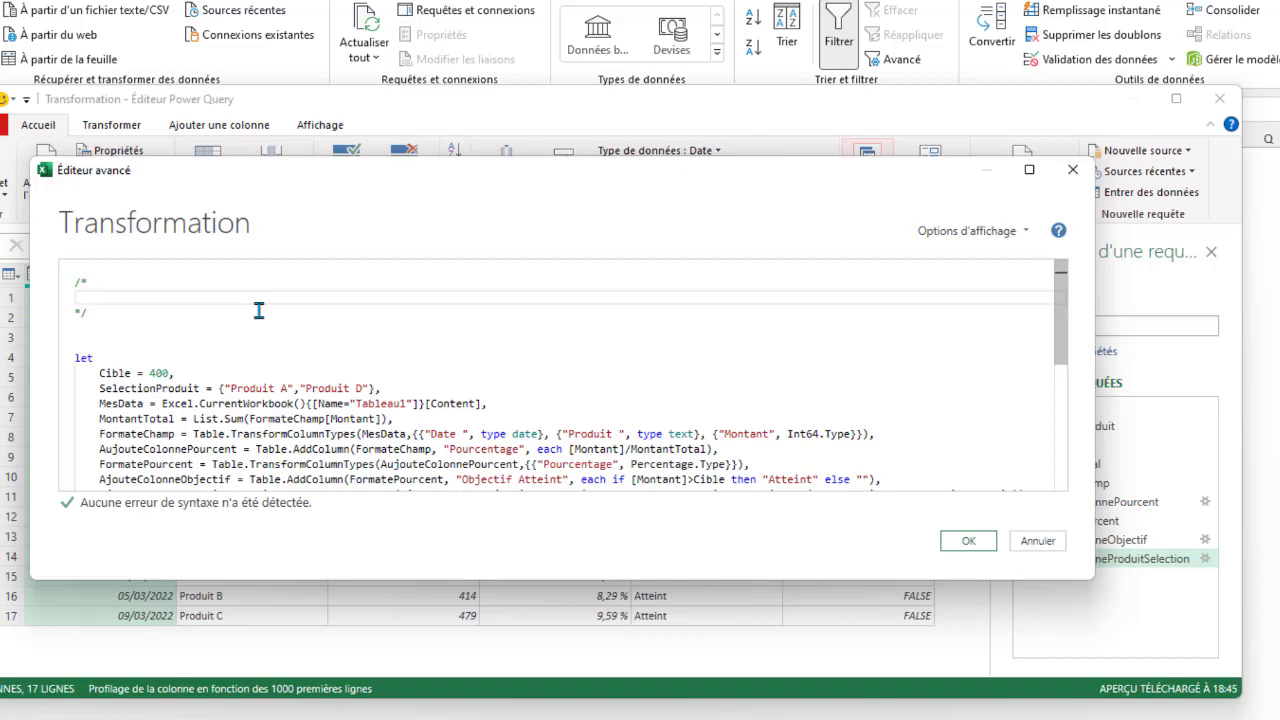
pyautogui.write('Consigne pour mettre des commentaire')
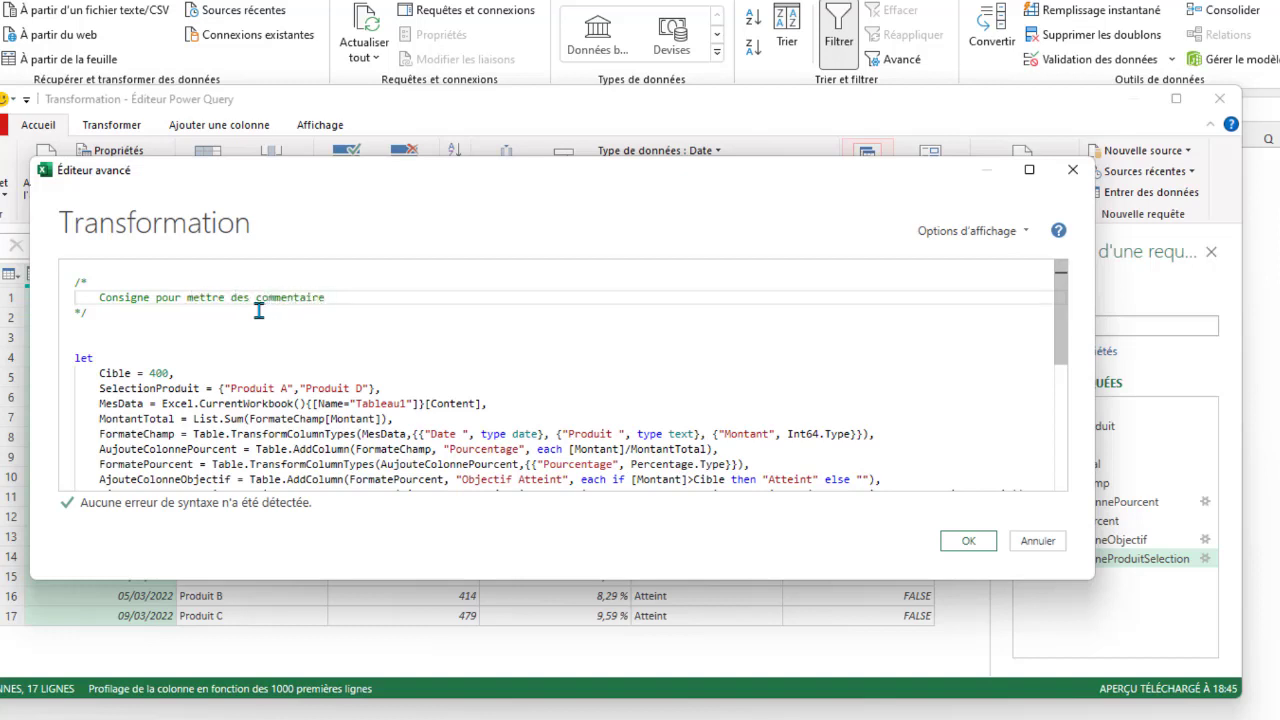
# Step: Complete the first line of the comment block with "dans un code Power Query"
pyautogui.write(' dans une')
pyautogui.press('BackSpace')
pyautogui.press('BackSpace')
pyautogui.press('BackSpace')
pyautogui.press('BackSpace')
pyautogui.write('un')
pyautogui.press('BackSpace')
pyautogui.write('n code Power Quer')
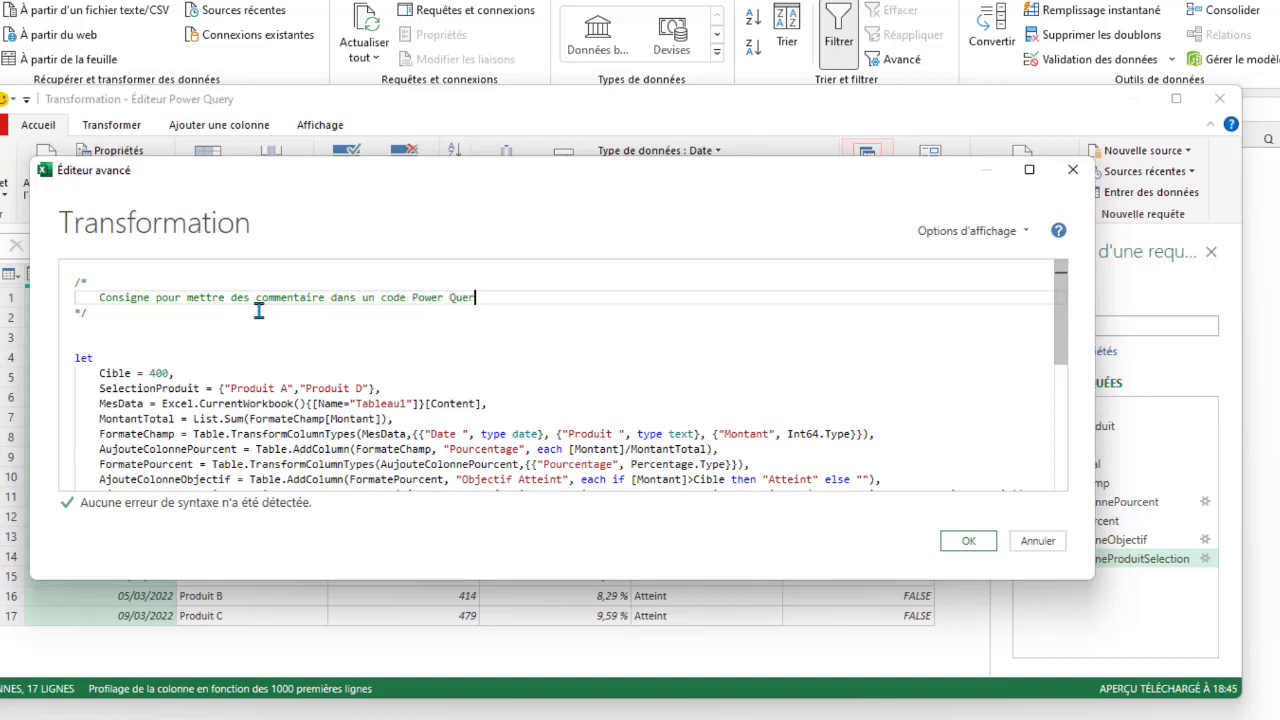
pyautogui.write('y')
# Step: Add a second line to the comment block reading "2 sections : let : la liste des étapes"
pyautogui.press('Return')
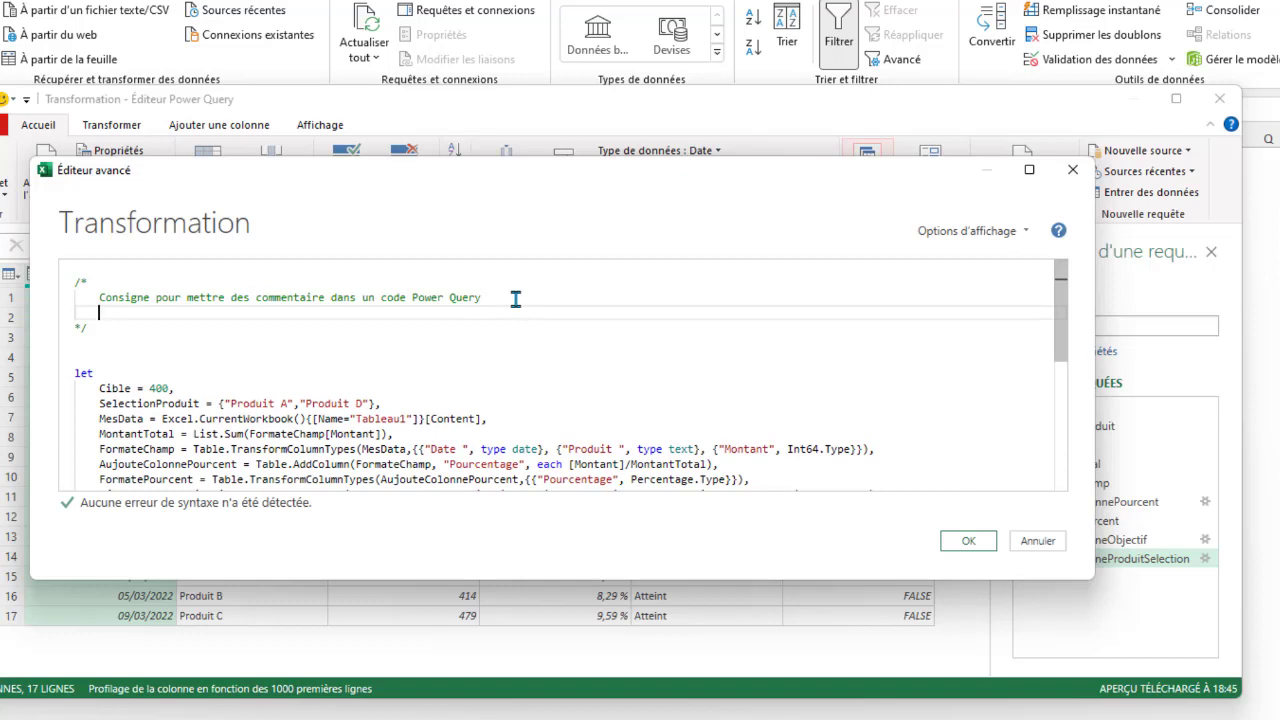
pyautogui.write('2 c')
pyautogui.write('ections ')
pyautogui.write(': ')
pyautogui.write(' let')
pyautogui.write(' : ')
pyautogui.write('la liste des')
pyautogui.write(' é')
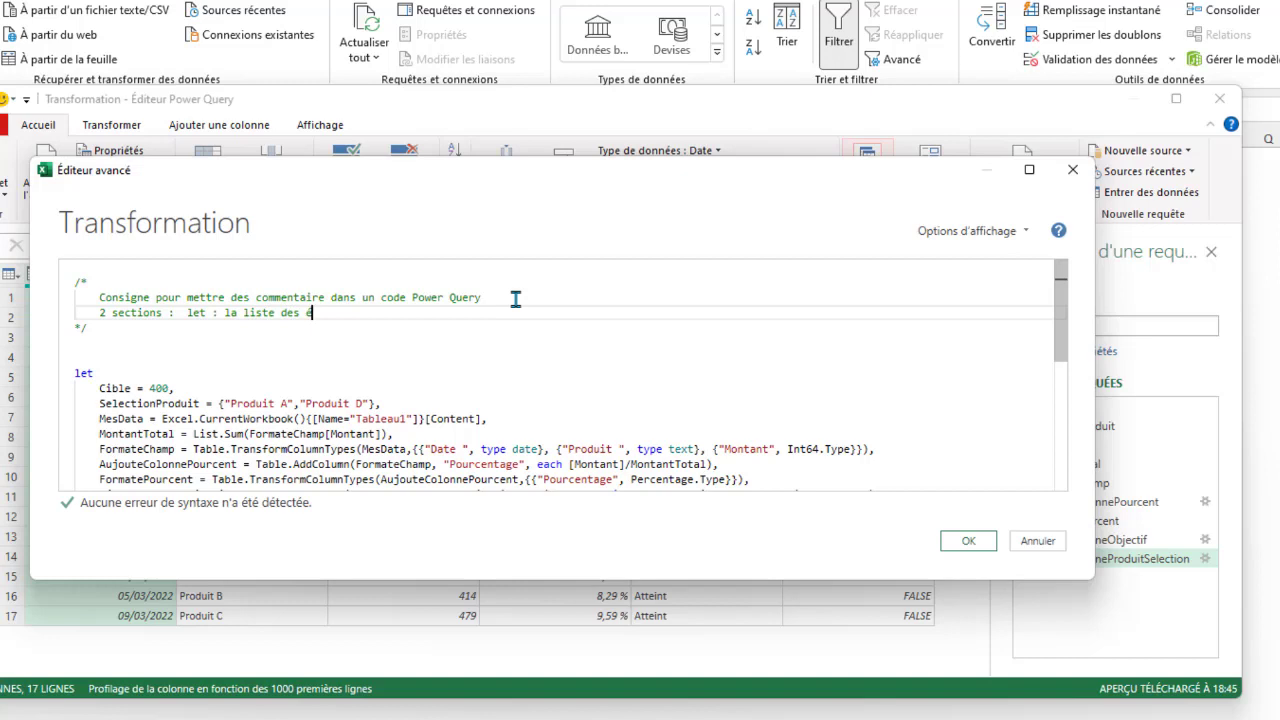
pyautogui.write('tapes')
# Step: Add a third comment line, indented to line up under let, reading "in : le résultat final de la requête"
pyautogui.press('Return')
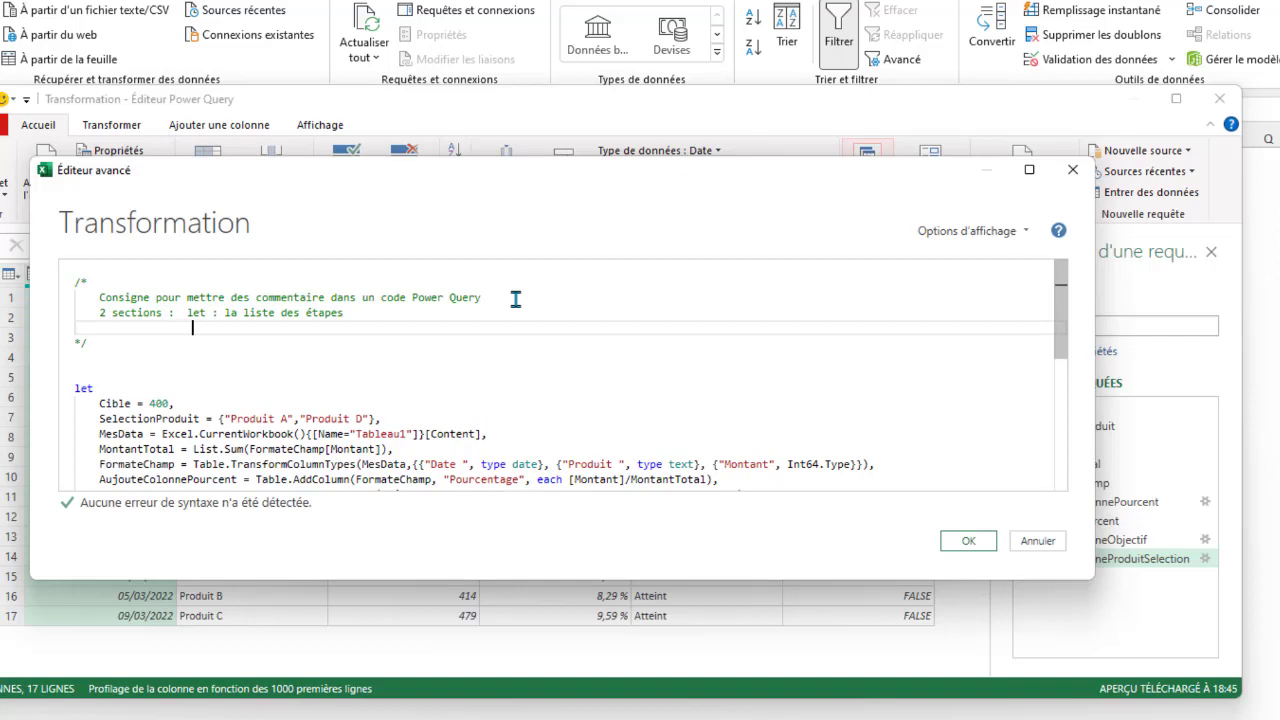
pyautogui.write('in ')
pyautogui.write('   : ')
pyautogui.write('le résu')
pyautogui.write('lter de')
pyautogui.press('BackSpace')
pyautogui.press('BackSpace')
pyautogui.press('BackSpace')
pyautogui.press('BackSpace')
pyautogui.write('at final de la')
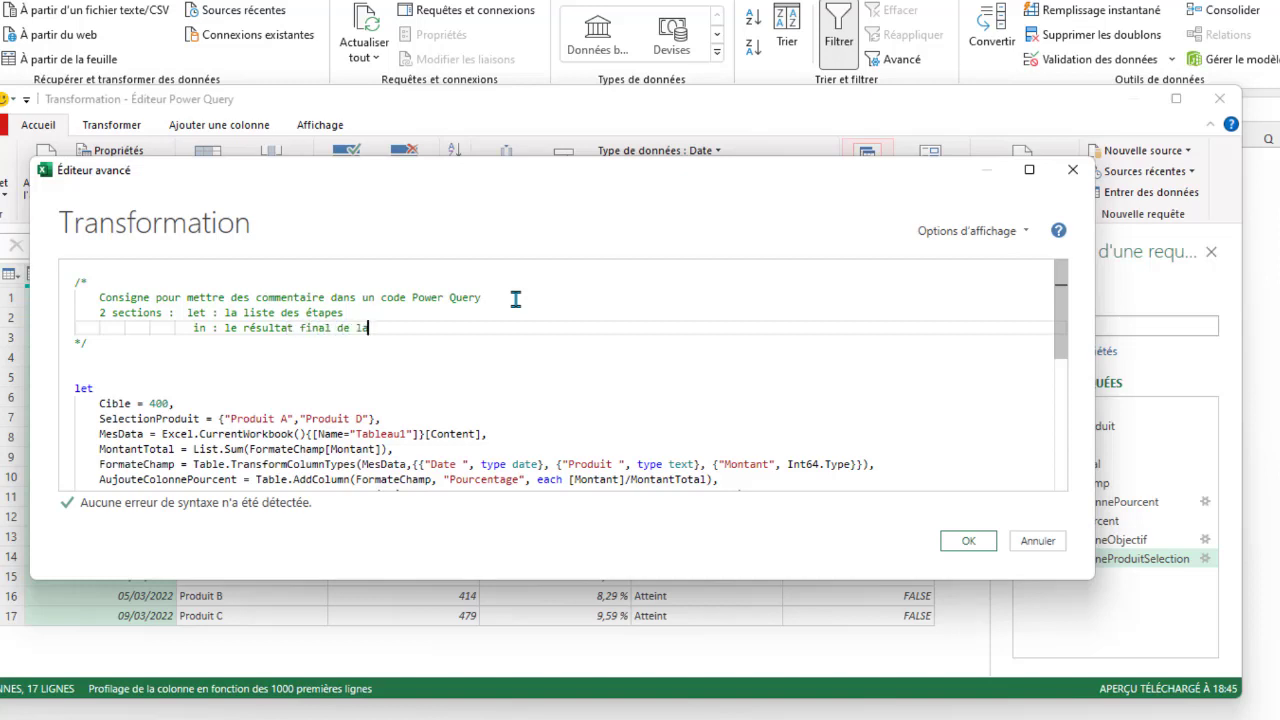
pyautogui.write(' requête')
# Step: Remove one empty line between the comment block and let, make the code window taller, and validate the code
pyautogui.moveTo(403, 390); pyautogui.dragTo(371, 358)
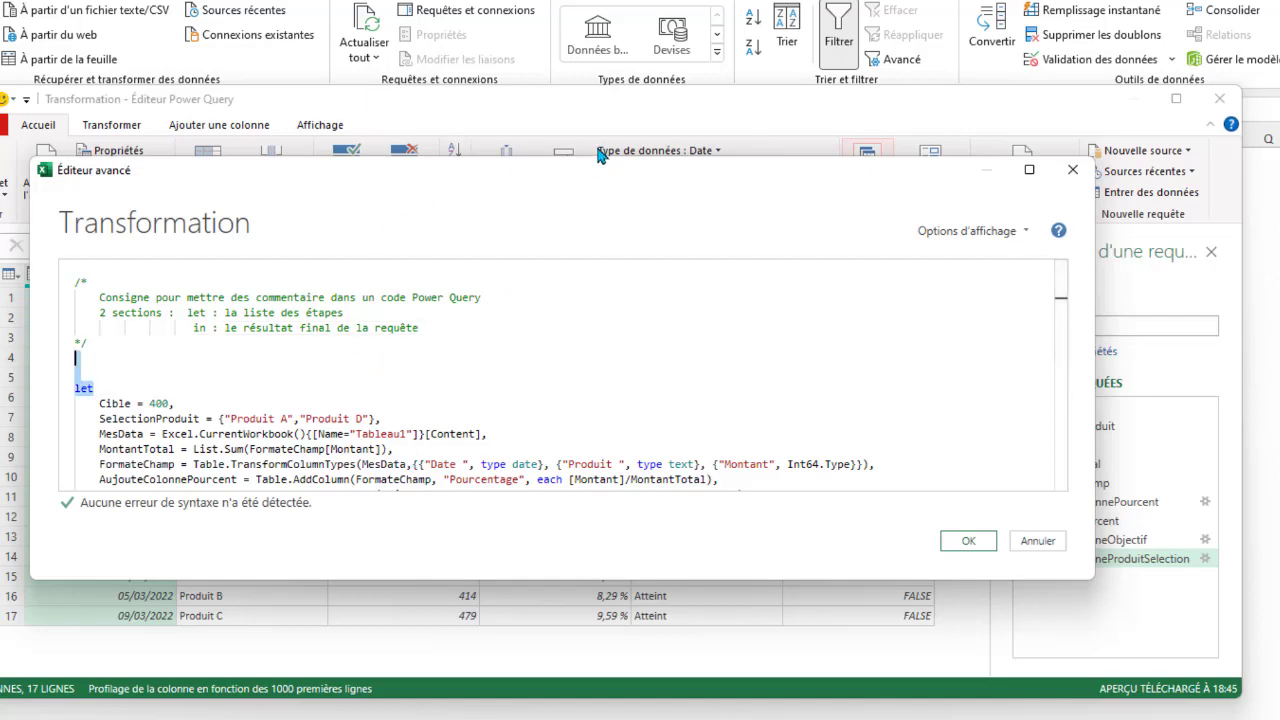
pyautogui.moveTo(594, 170); pyautogui.dragTo(611, 99)
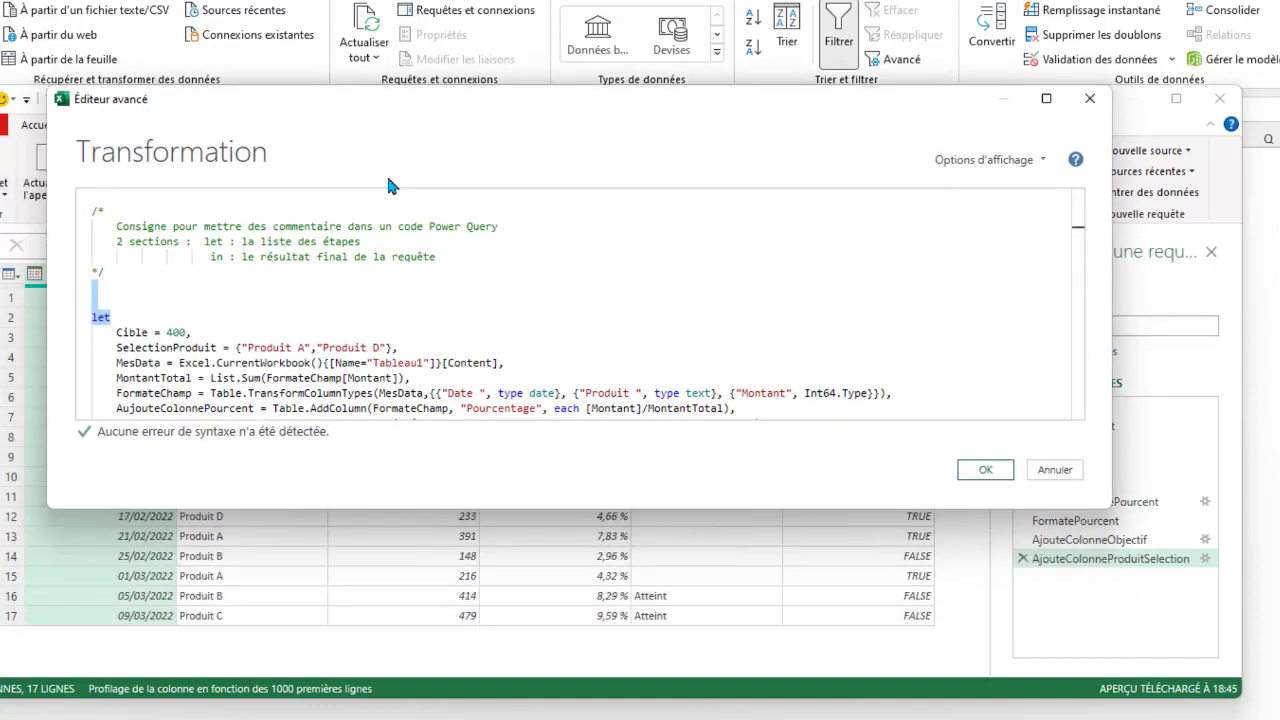
pyautogui.click(134, 285)
pyautogui.click(114, 298)
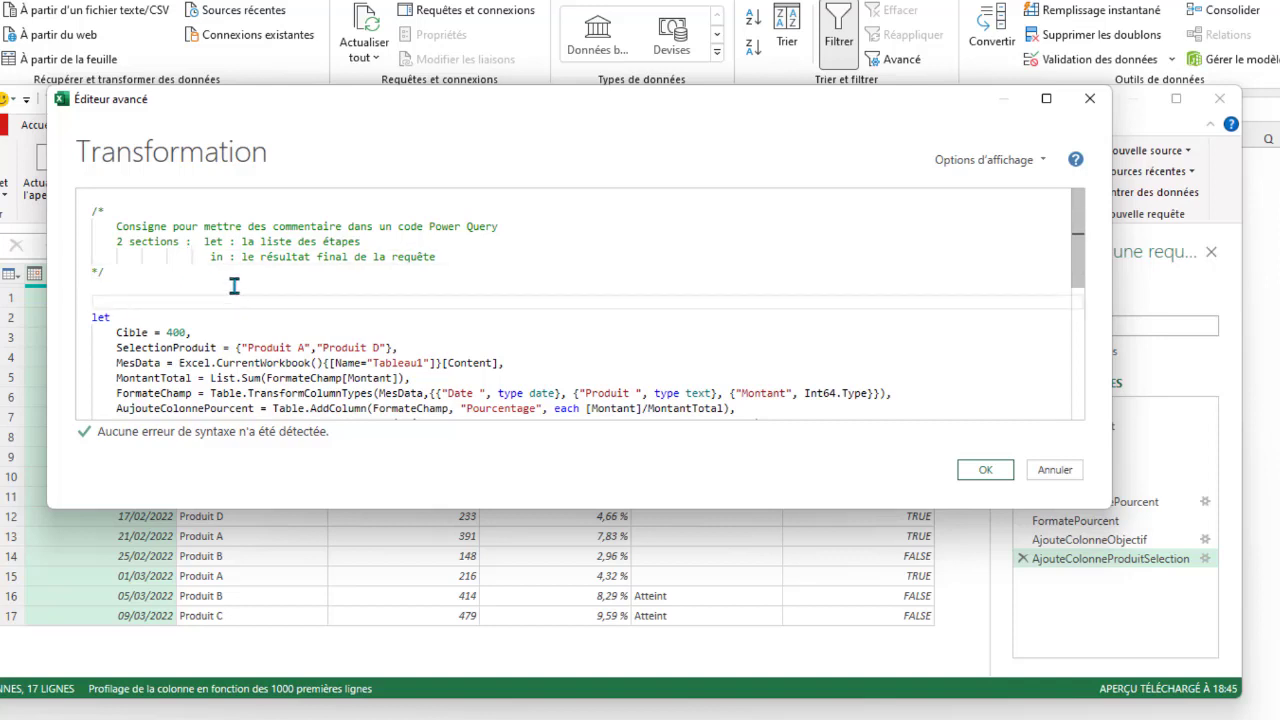
pyautogui.press('BackSpace')
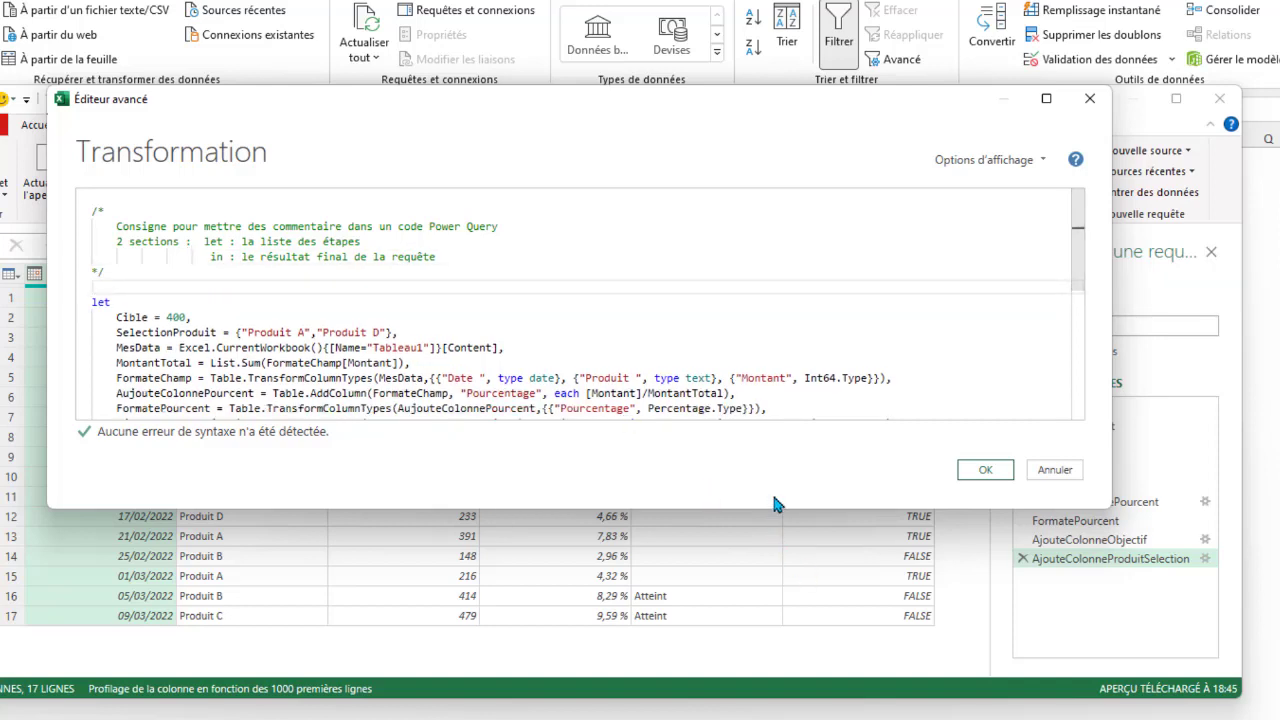
pyautogui.moveTo(779, 510); pyautogui.dragTo(779, 617)
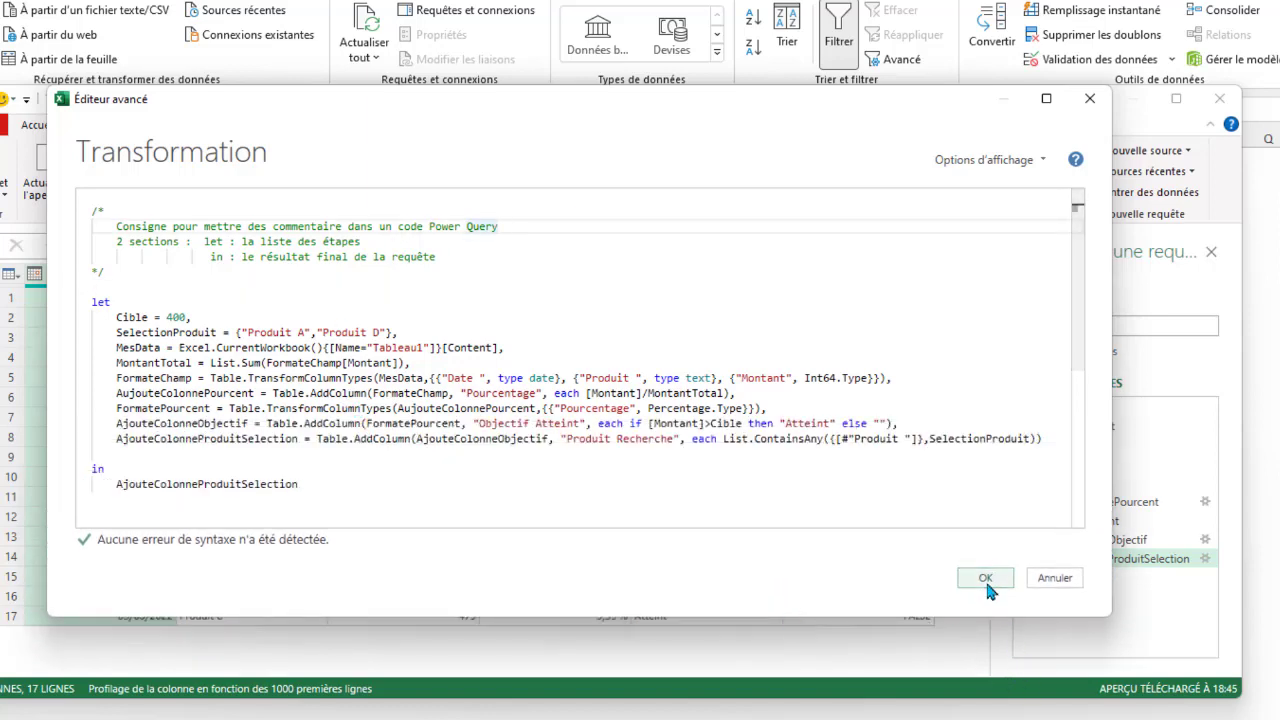
pyautogui.click(985, 578)
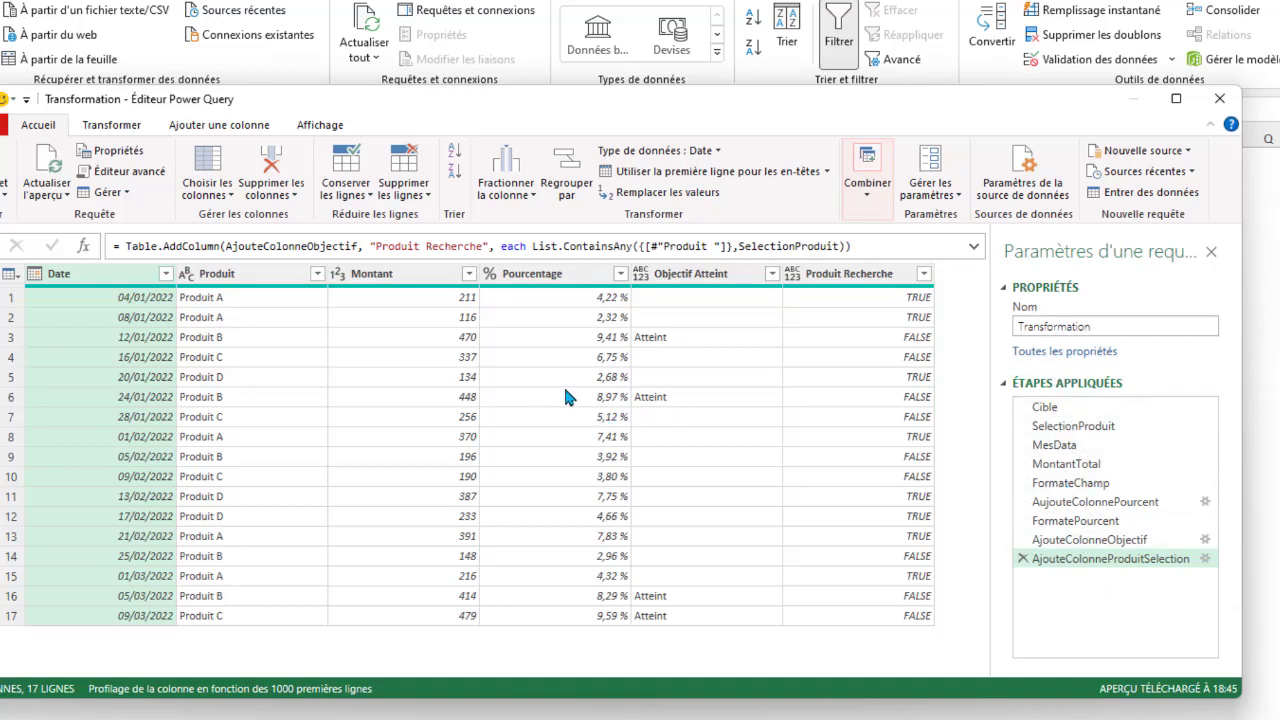
# Step: Reopen the query's M code and insert an empty line between let and the Cible step
pyautogui.click(122, 171)
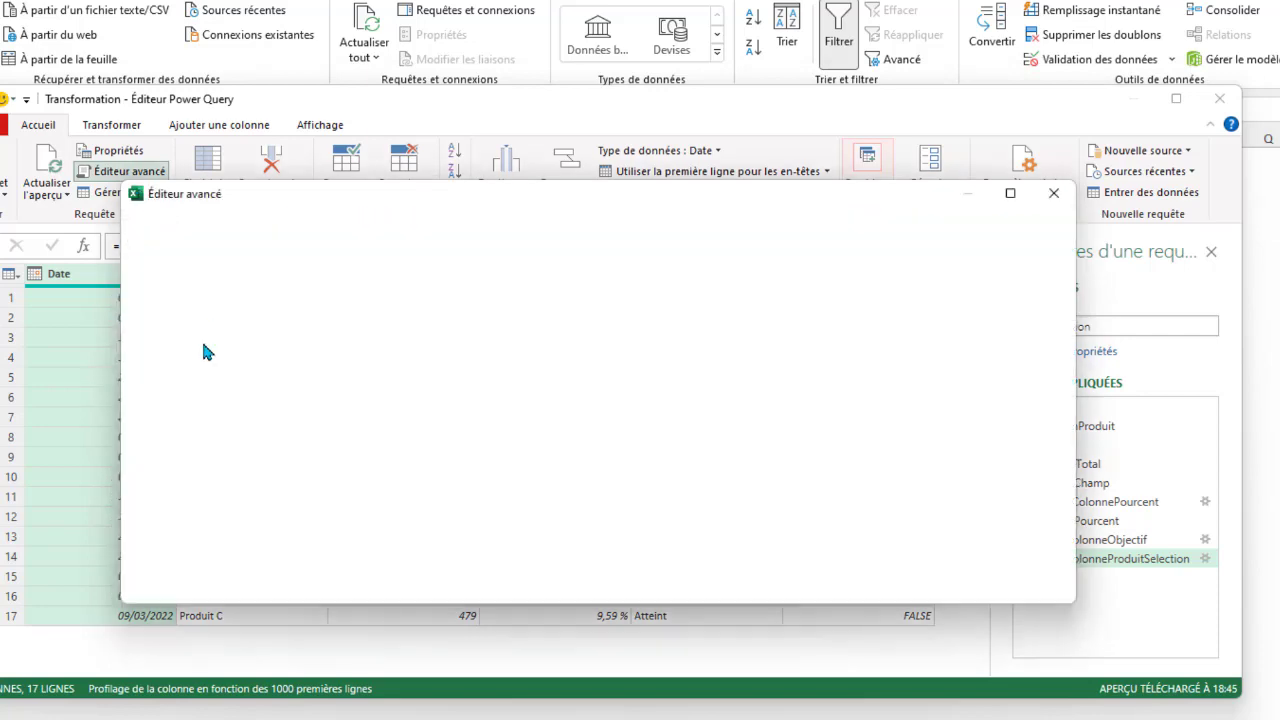
pyautogui.moveTo(516, 195); pyautogui.dragTo(456, 150)
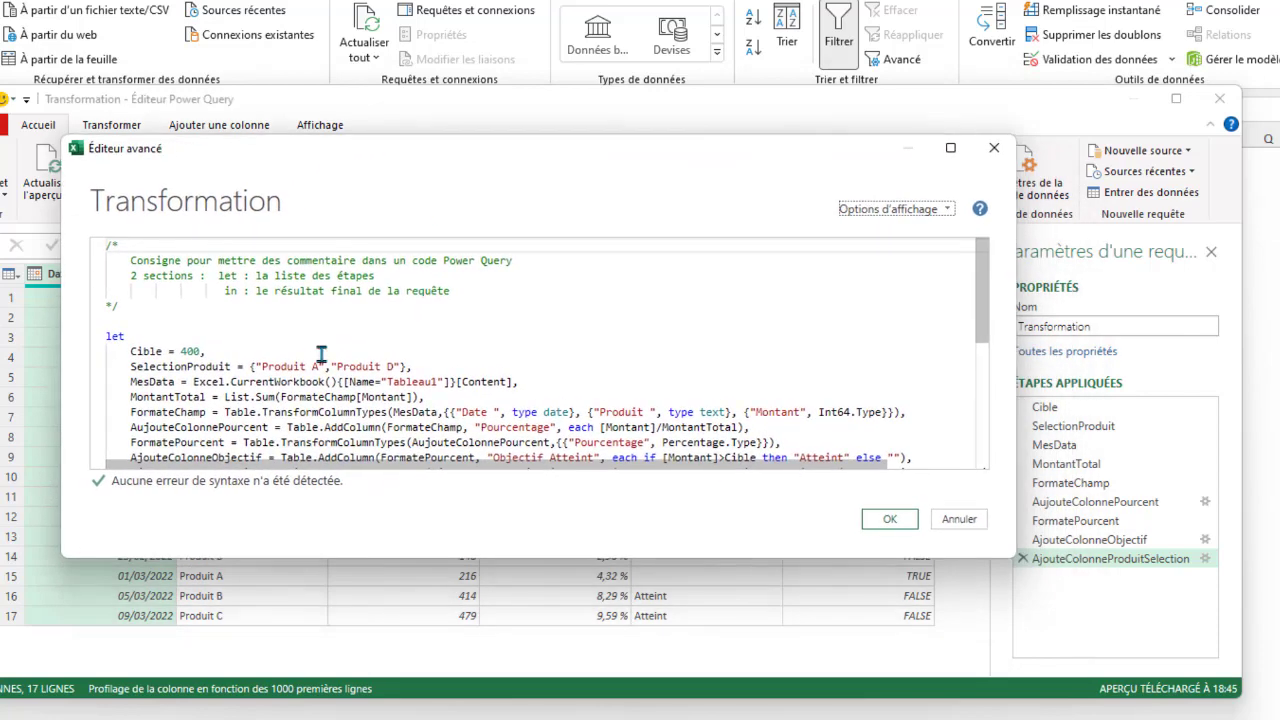
pyautogui.click(146, 335)
pyautogui.press('Return')
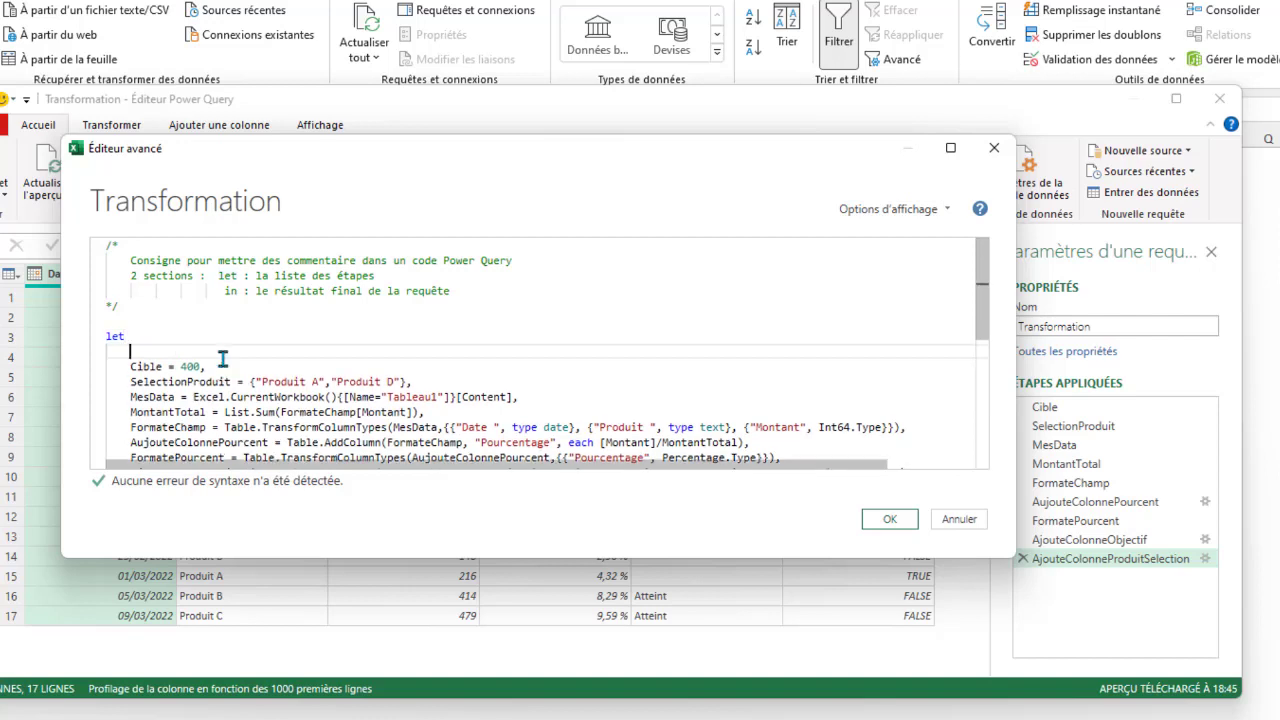
# Step: Write the single-line comment "// Contrôler la valeur cible" above the Cible step, validate the code and check the step's annotation
pyautogui.write('//')
pyautogui.write('Contr')
pyautogui.write('ôler la va')
pyautogui.write(' le ')
pyautogui.write('valeur cibl')
pyautogui.write('e')
pyautogui.click(199, 381)
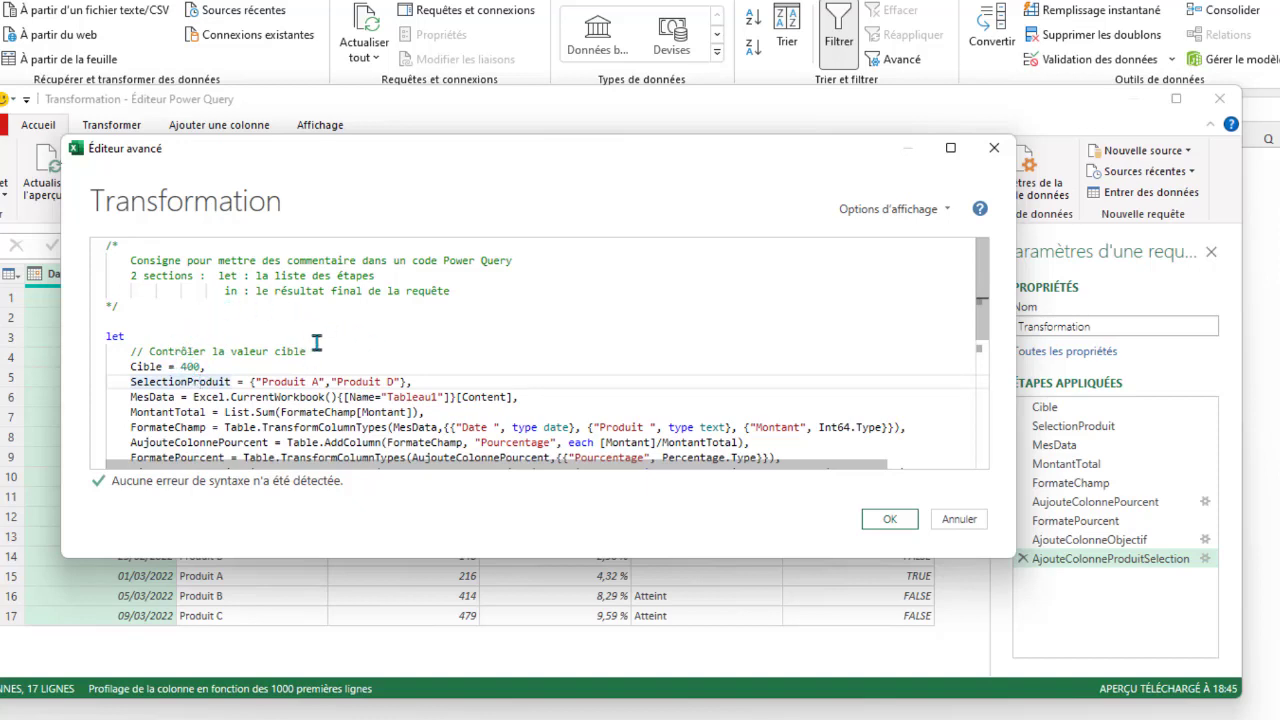
pyautogui.click(889, 519)
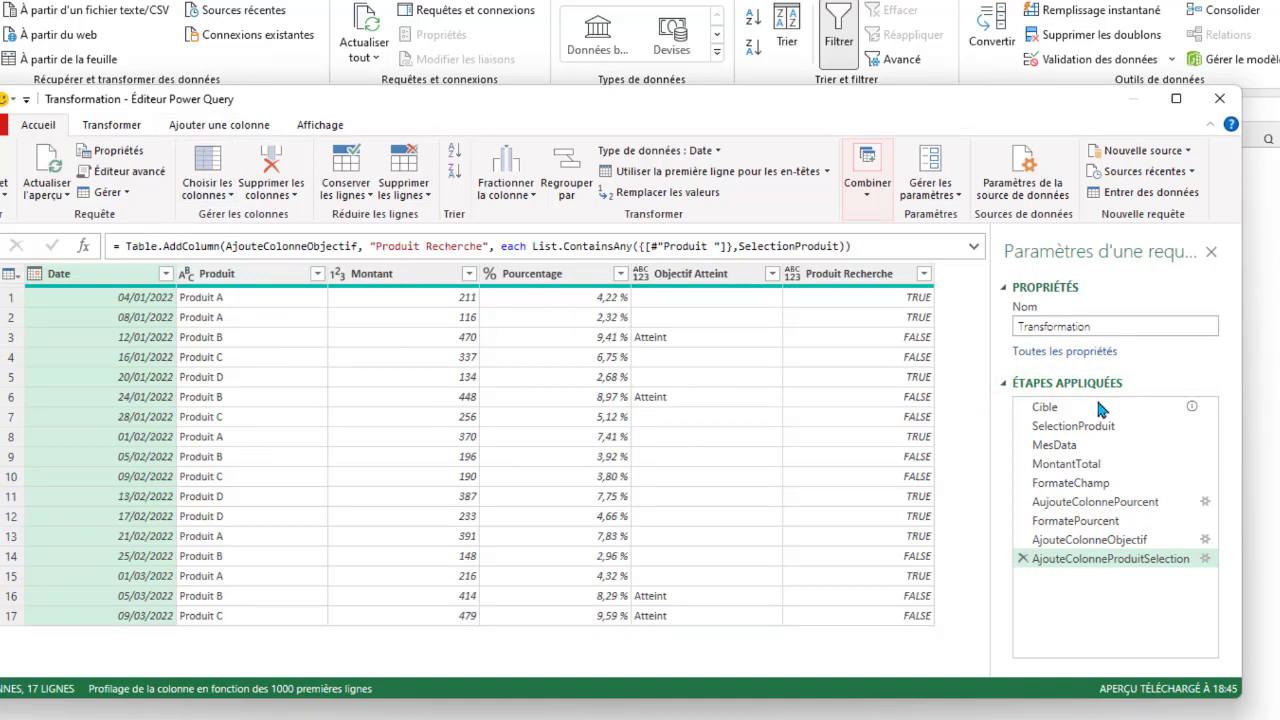
pyautogui.moveTo(1183, 418)
# Step: Add the comment "// Calcul des Ventes totales" above the MontantTotal step in the M code, validate it and check the step's annotation
pyautogui.click(132, 171)
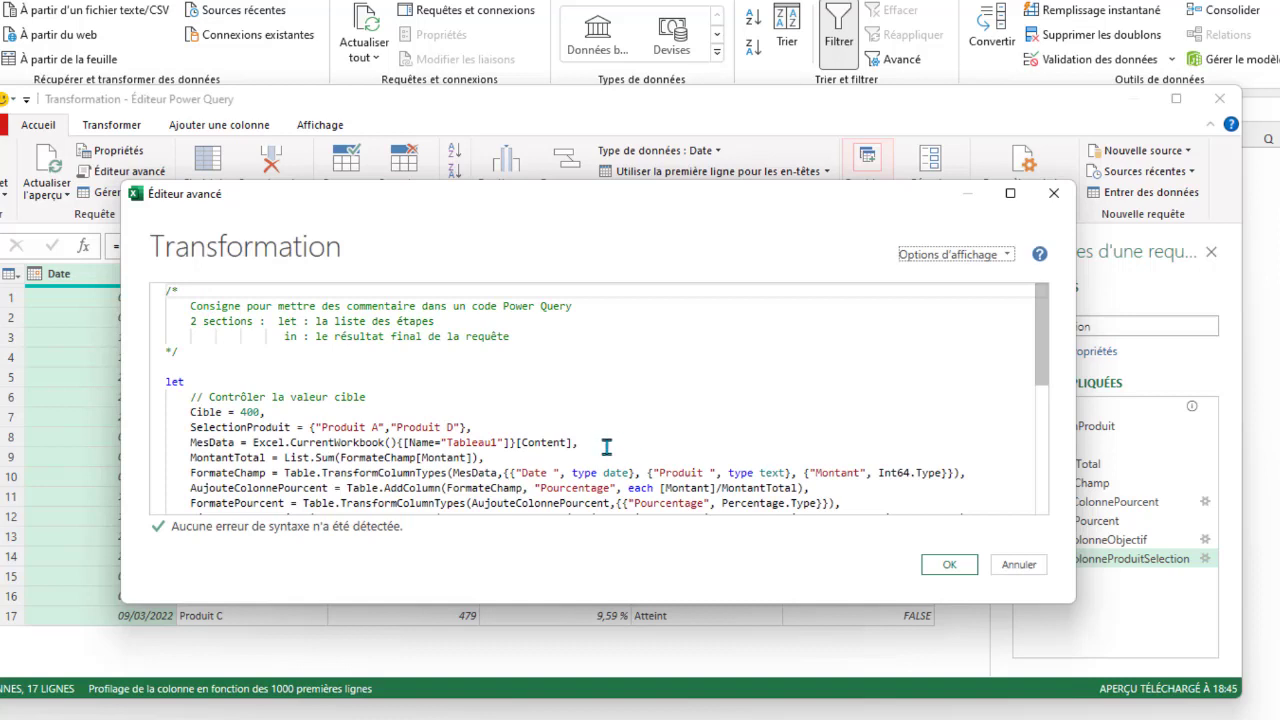
pyautogui.click(626, 440)
pyautogui.press('Return')
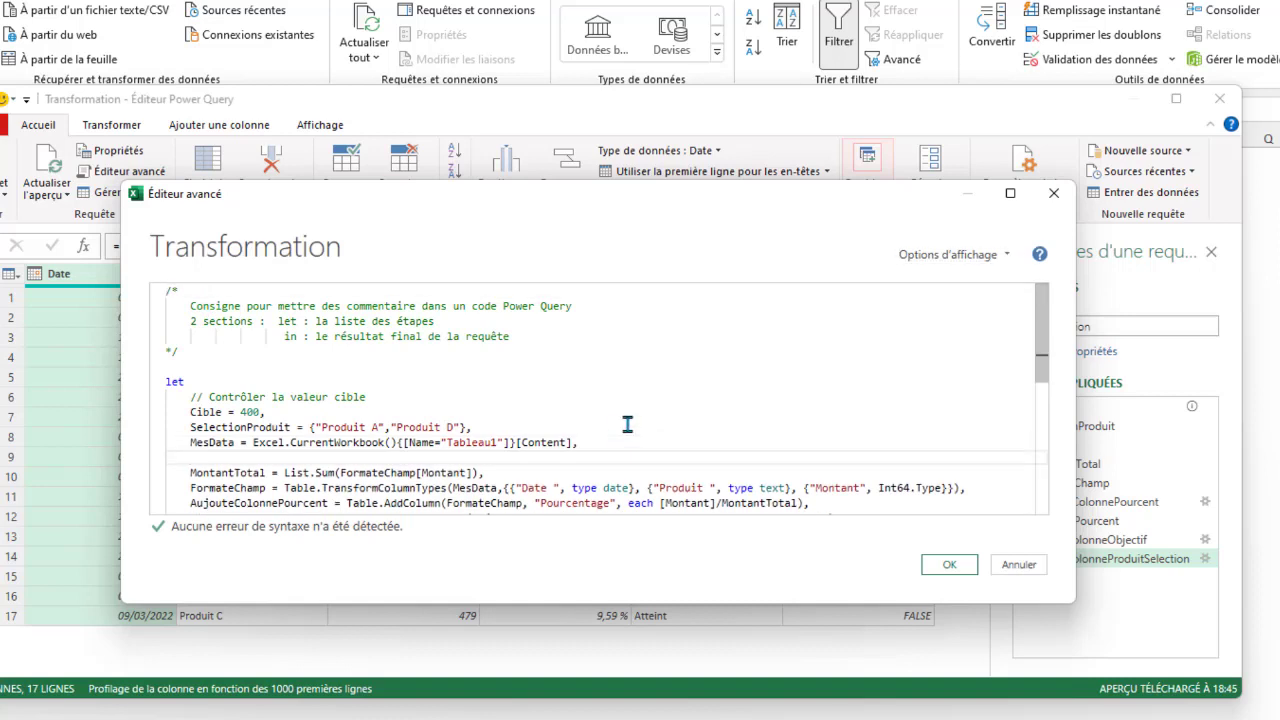
pyautogui.write('// Calcul de s Ventes totale')
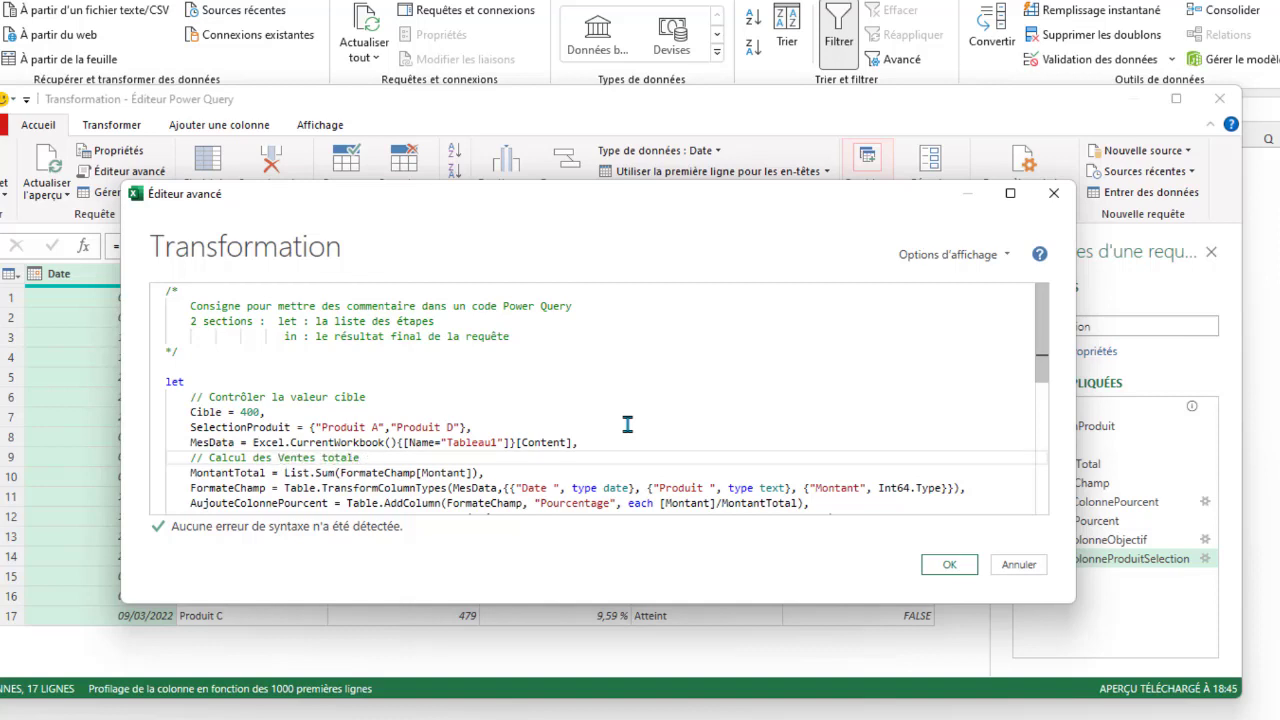
pyautogui.write('s')
pyautogui.click(948, 566)
pyautogui.moveTo(1054, 474)
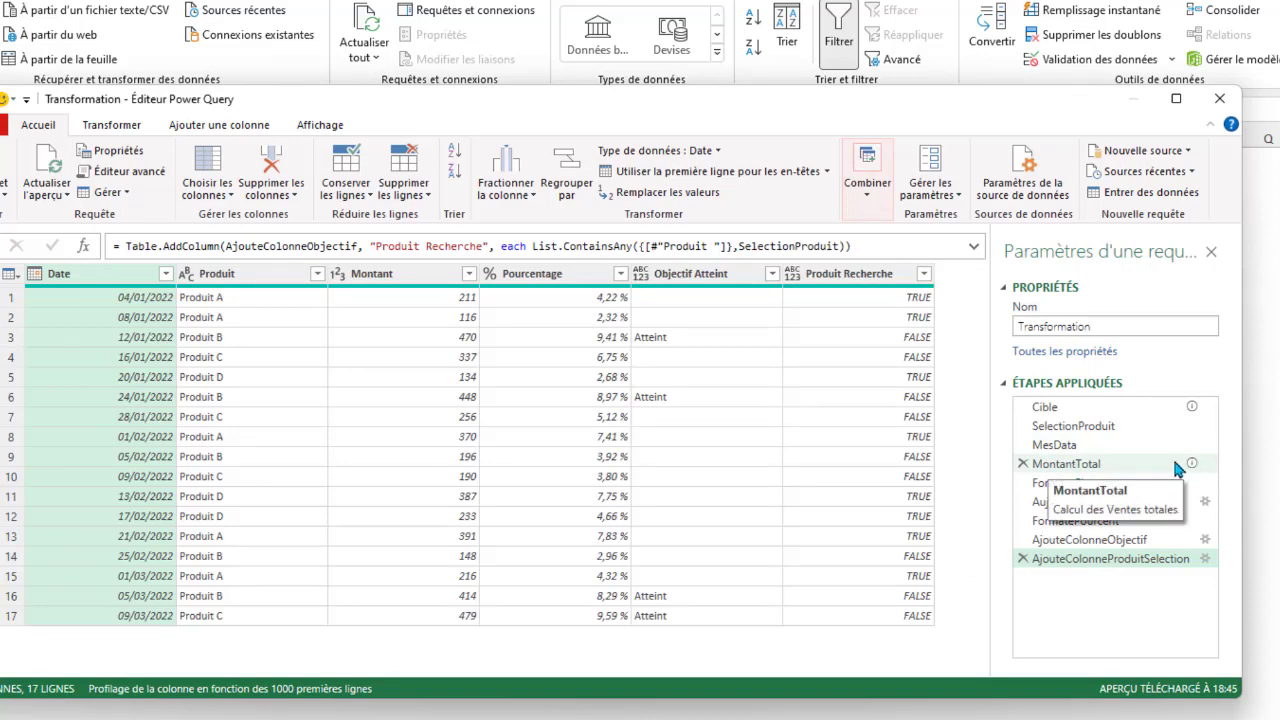
# Step: Review the complete commented M code in an enlarged window and close it
pyautogui.moveTo(537, 101); pyautogui.dragTo(519, 14)
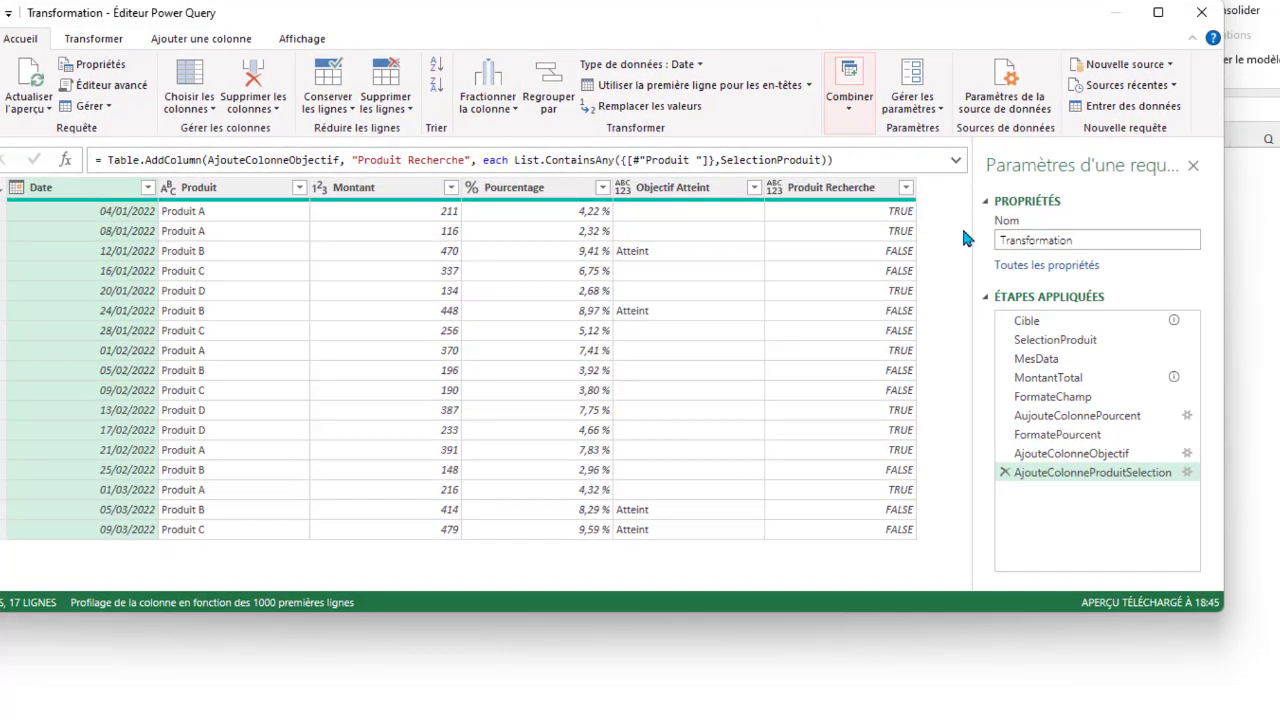
pyautogui.click(110, 86)
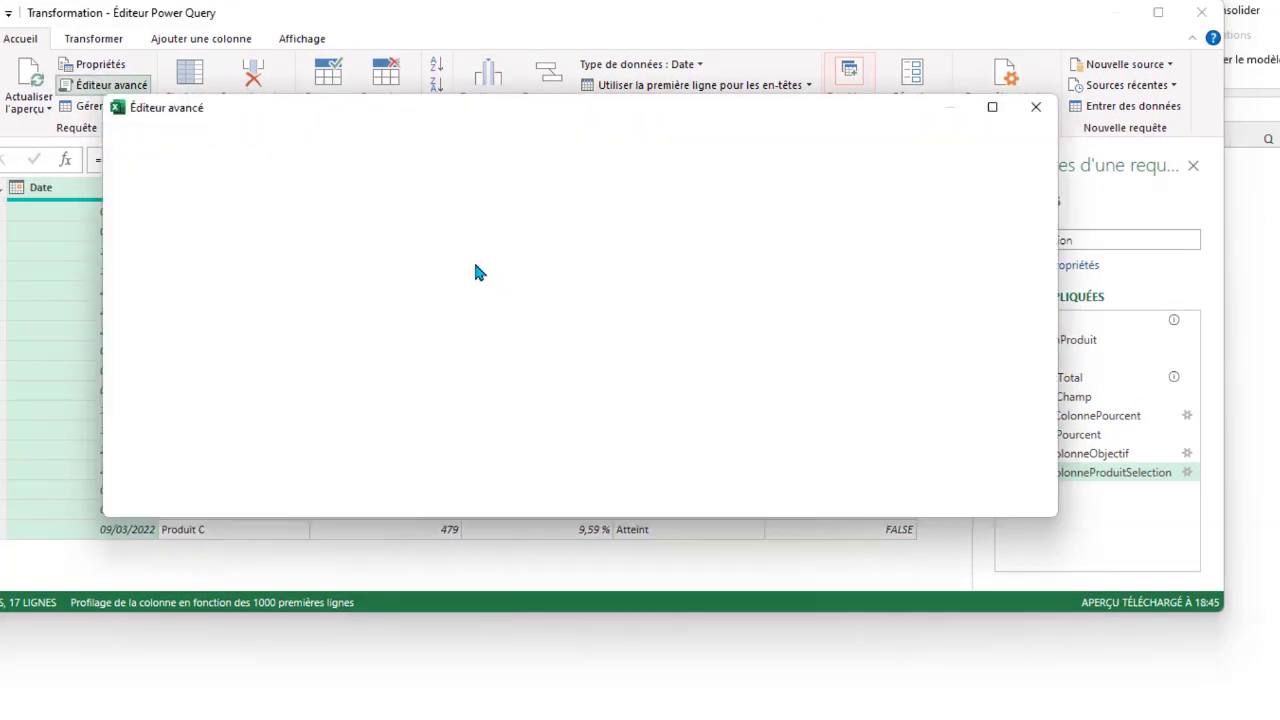
pyautogui.moveTo(588, 105); pyautogui.dragTo(454, 63)
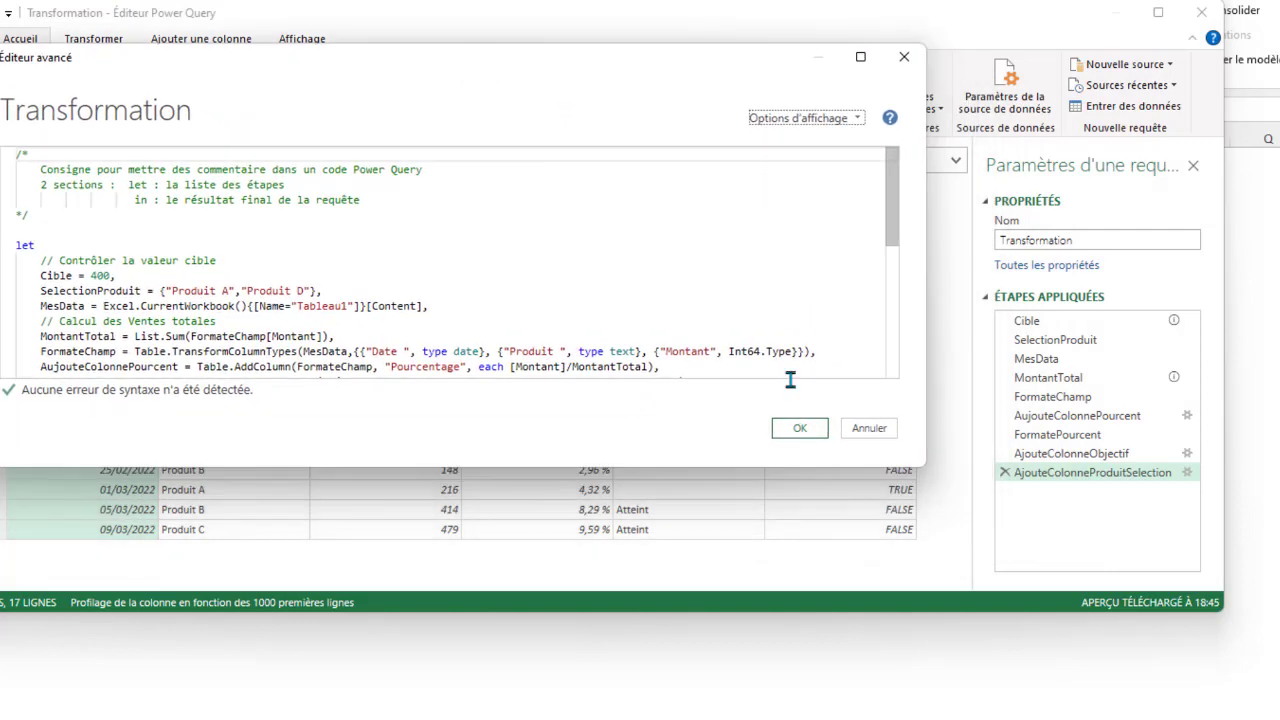
pyautogui.moveTo(929, 484); pyautogui.dragTo(1039, 600)
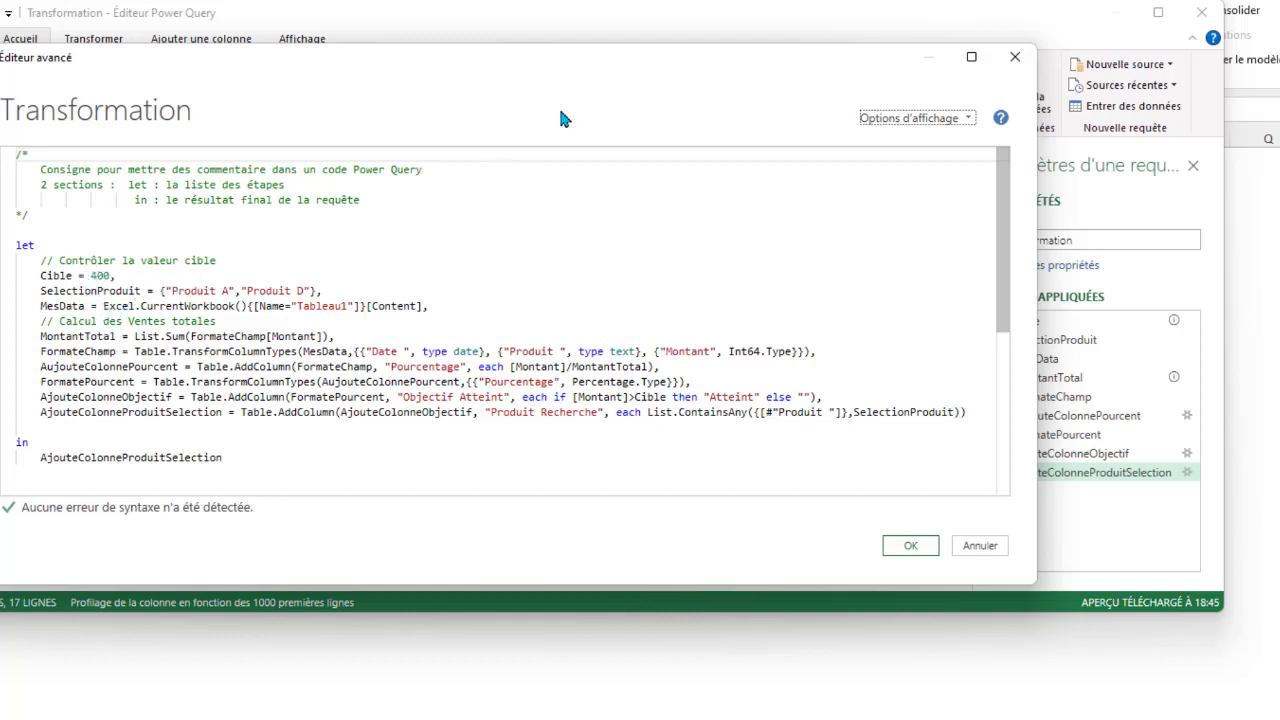
pyautogui.moveTo(553, 80); pyautogui.dragTo(518, 76)
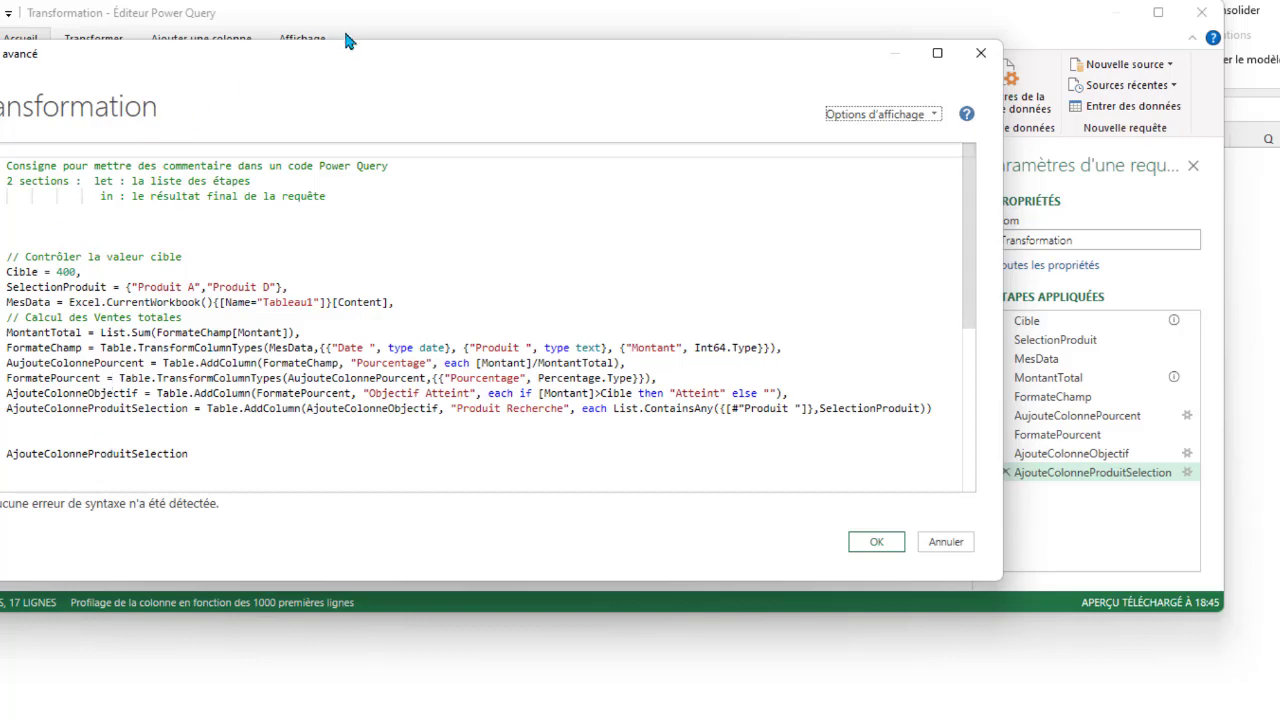
pyautogui.moveTo(334, 63); pyautogui.dragTo(390, 59)
pyautogui.click(907, 545)
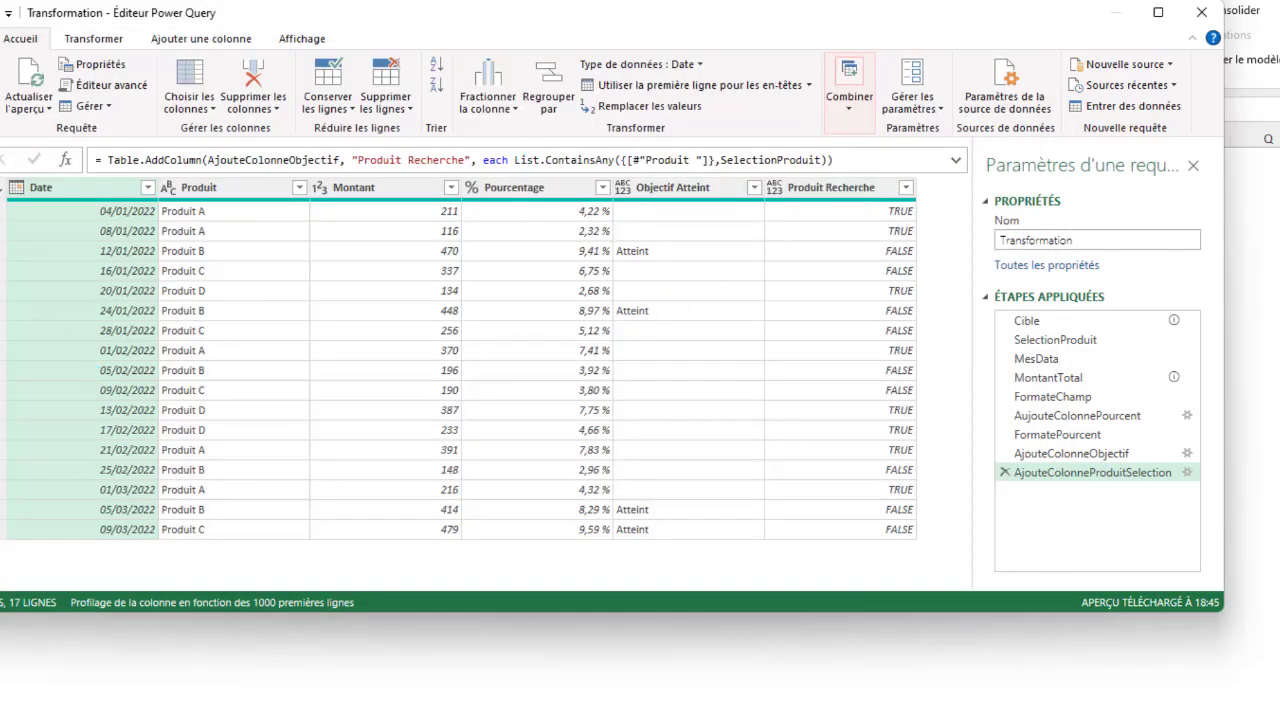
# Step: Load the query as a table in the existing worksheet, starting in column G on the source table's header row
pyautogui.click(1, 107)
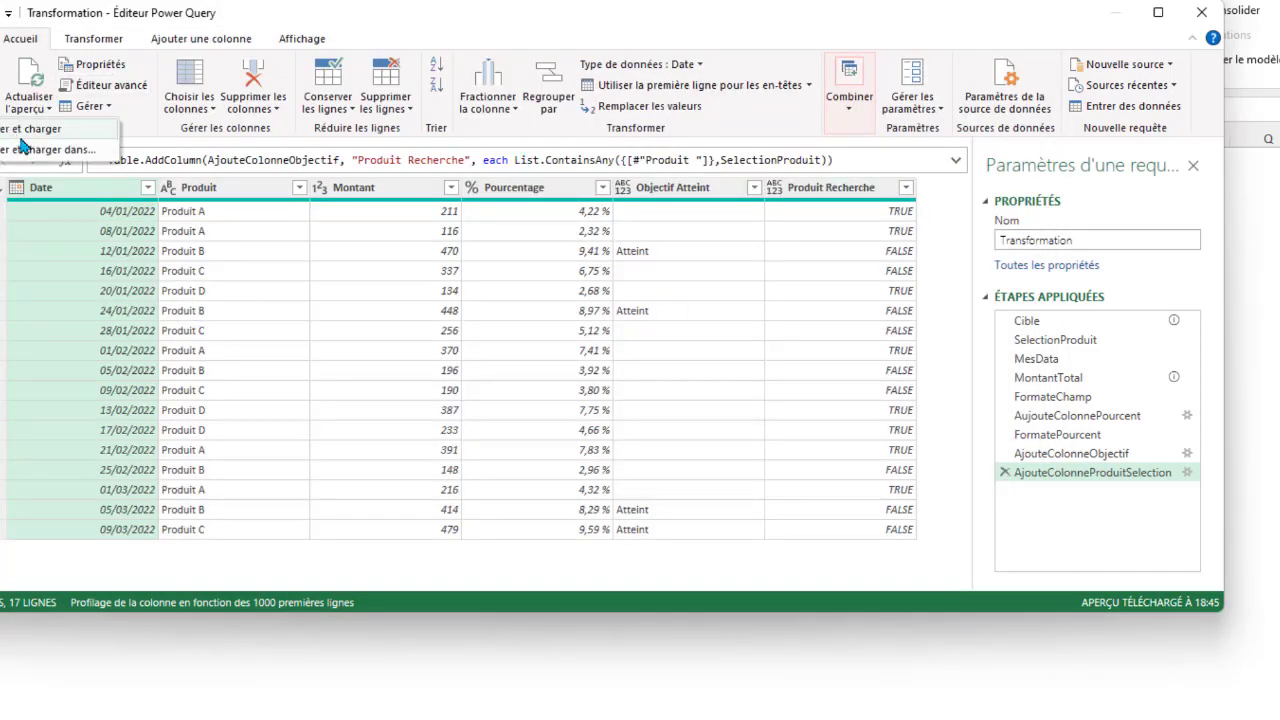
pyautogui.click(48, 152)
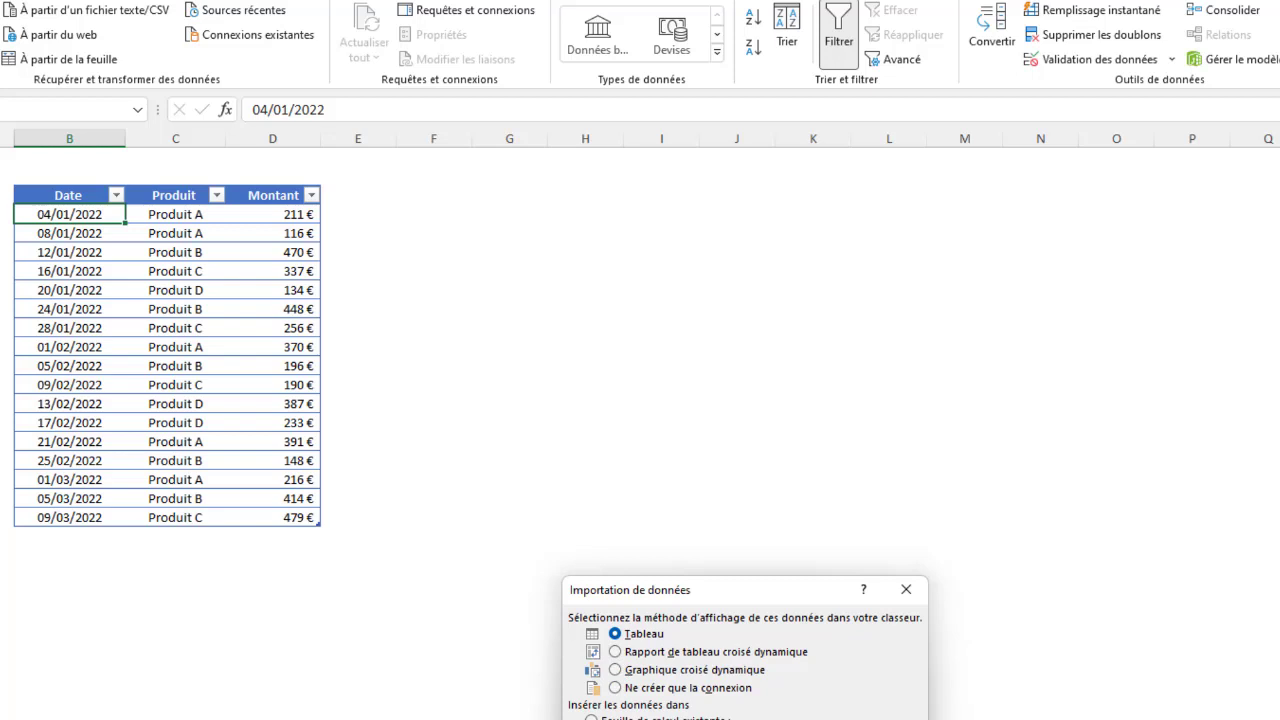
pyautogui.click(506, 195)
pyautogui.press('Return')
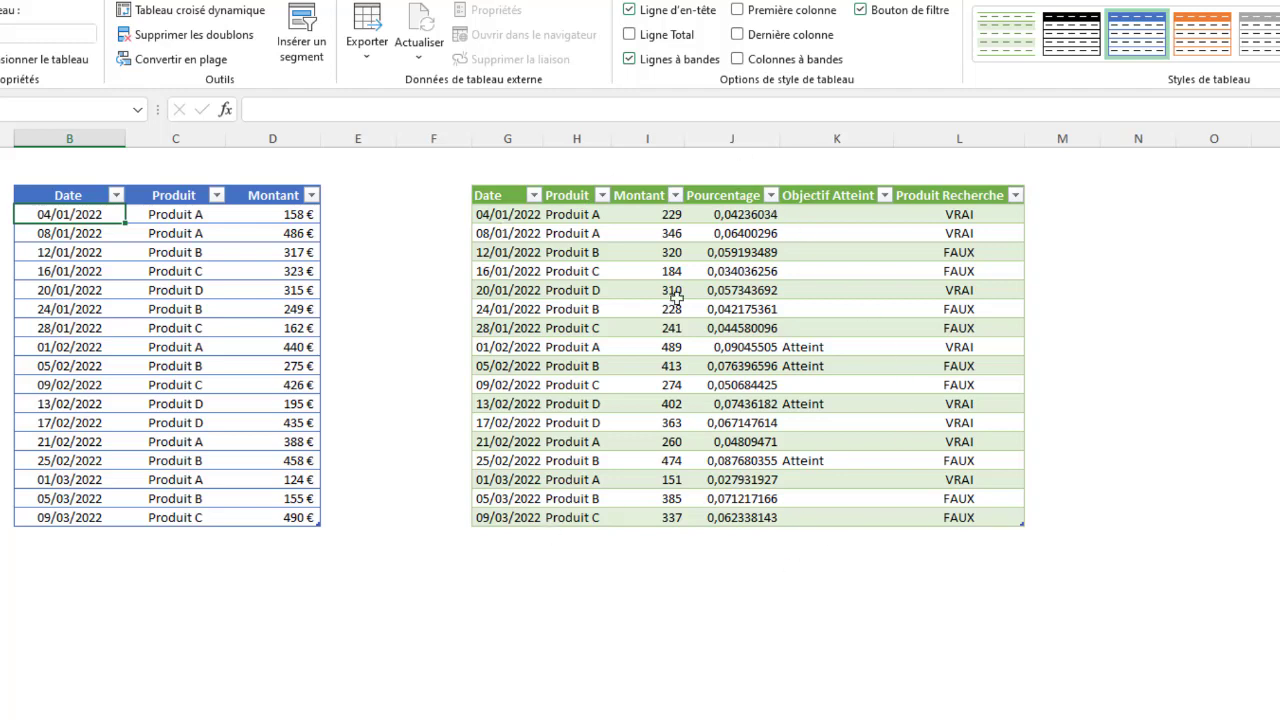
# Step: Format the loaded table's Pourcentage column as percentages with two decimals and slightly widen its Date column
pyautogui.click(741, 186)
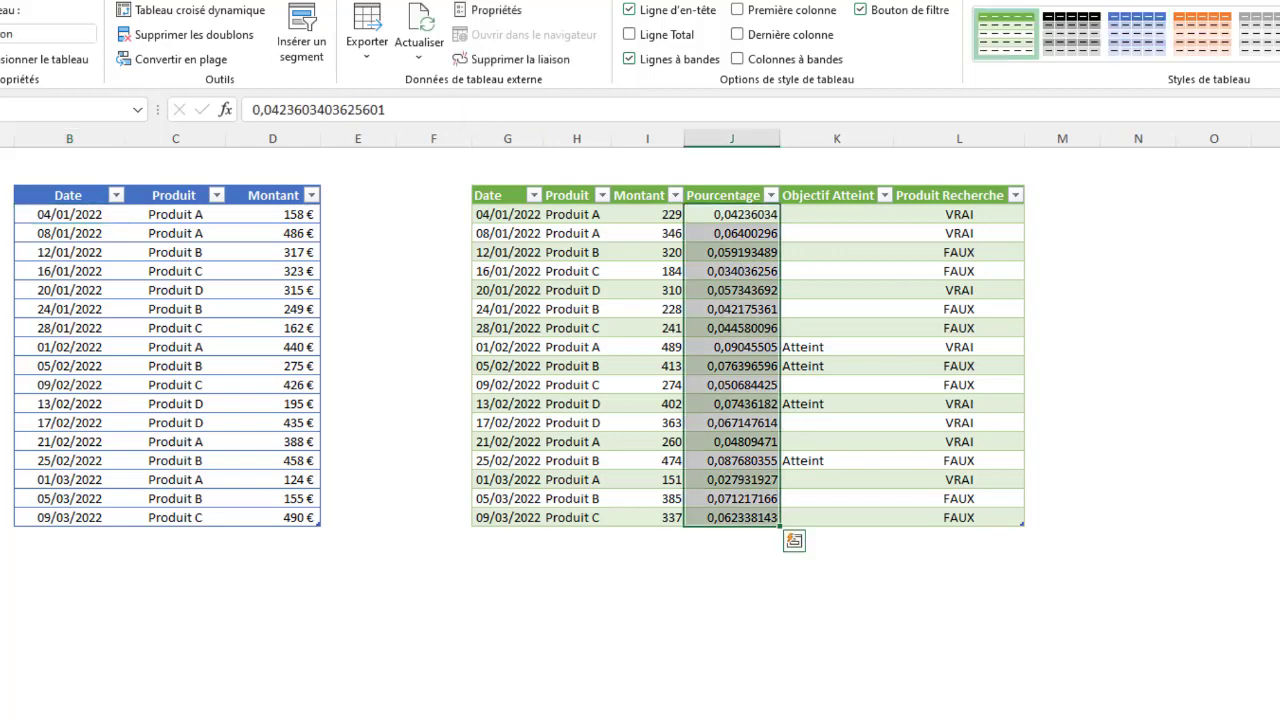
pyautogui.click(724, 47)
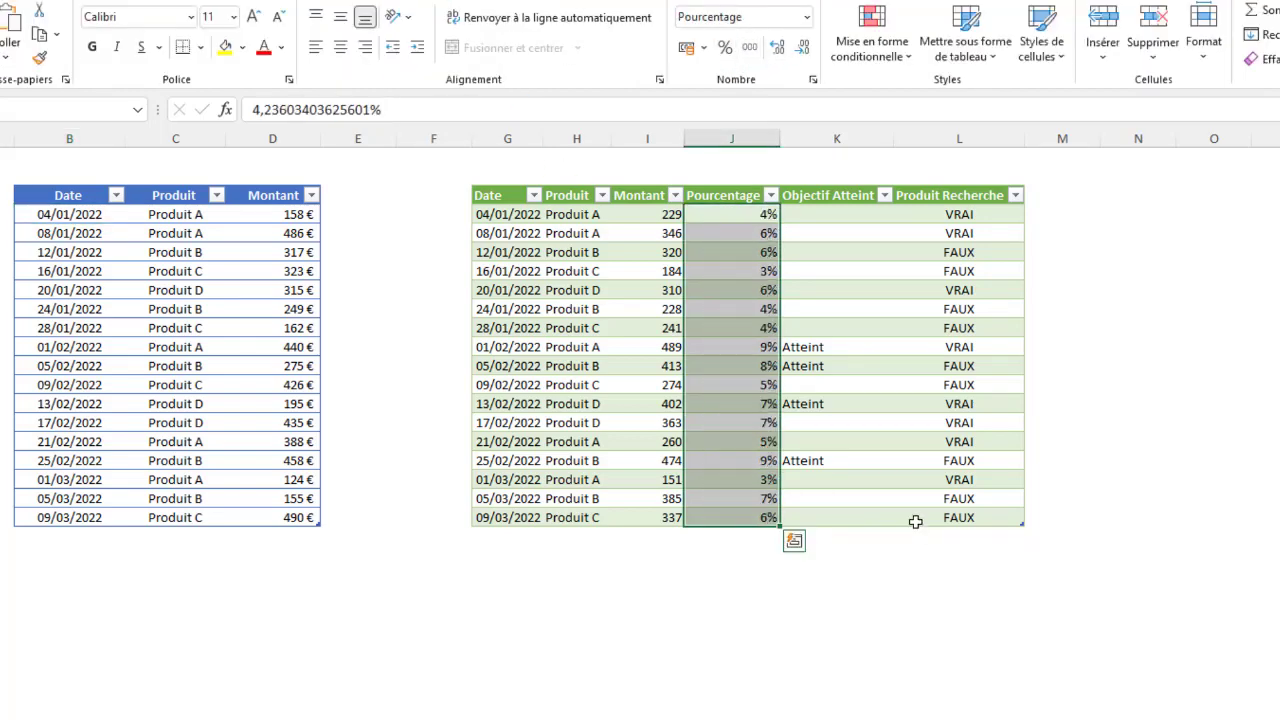
pyautogui.click(778, 50)
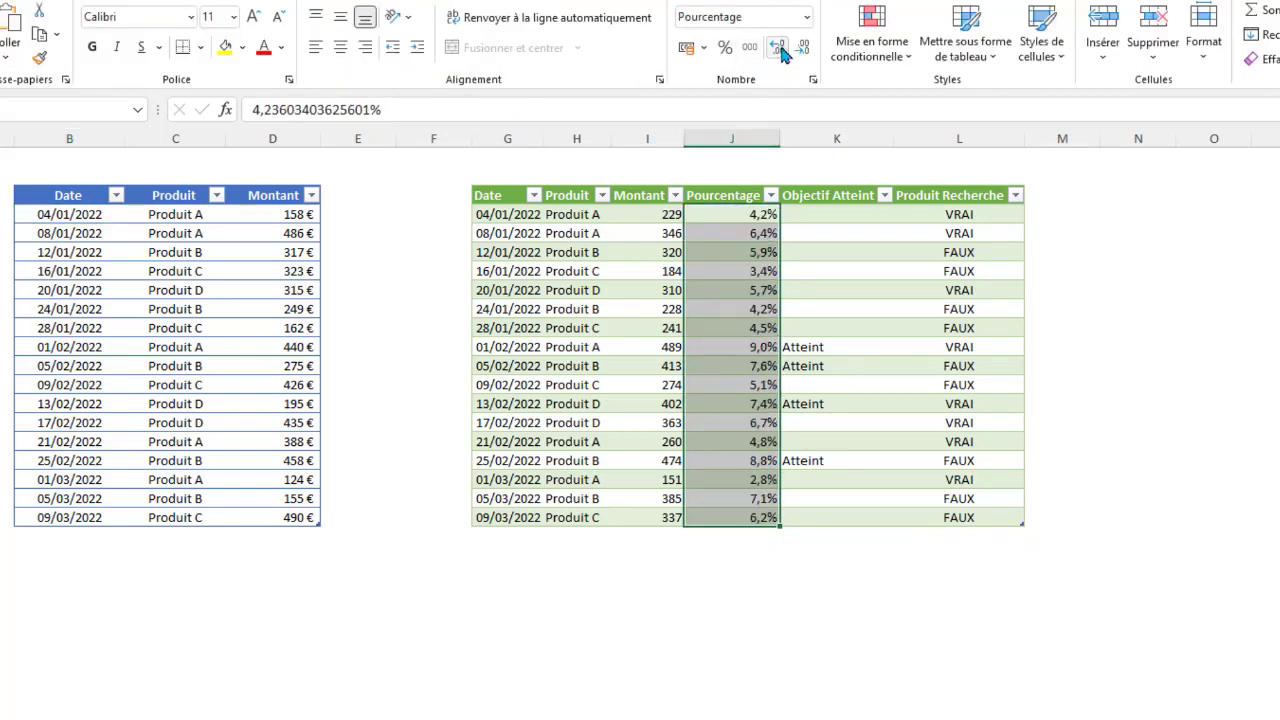
pyautogui.click(778, 50)
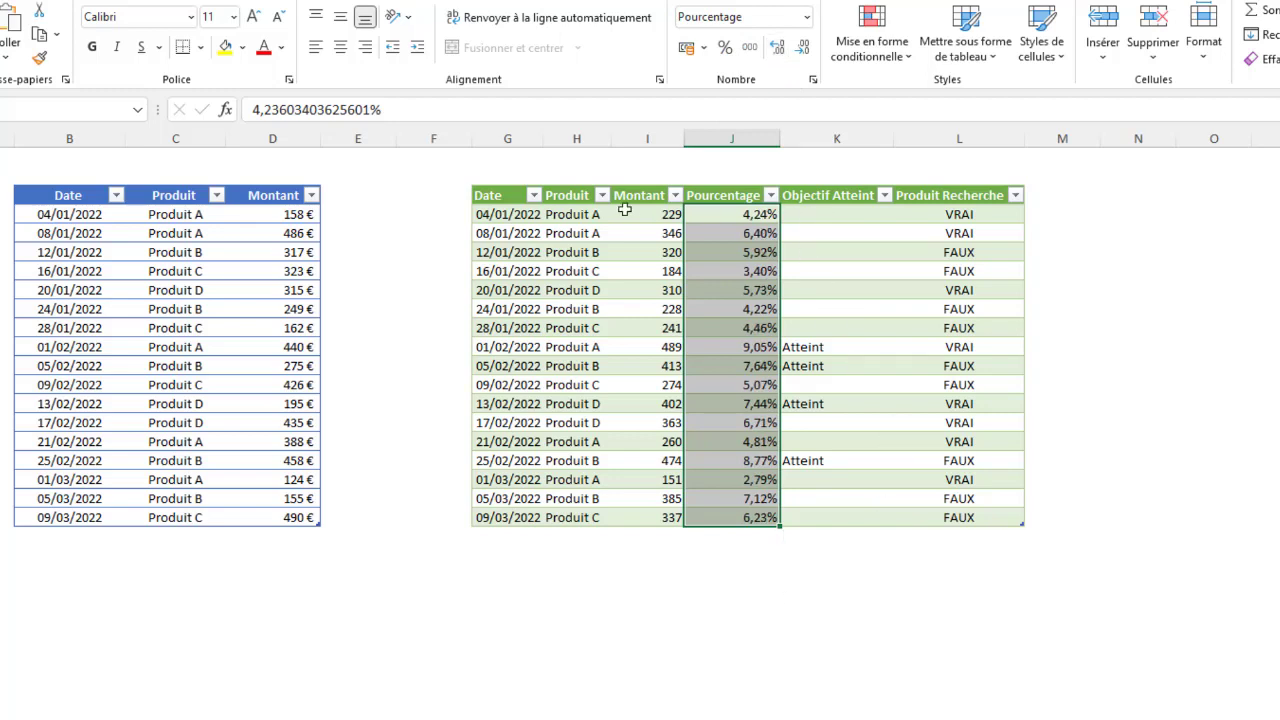
pyautogui.moveTo(542, 137); pyautogui.dragTo(566, 133)
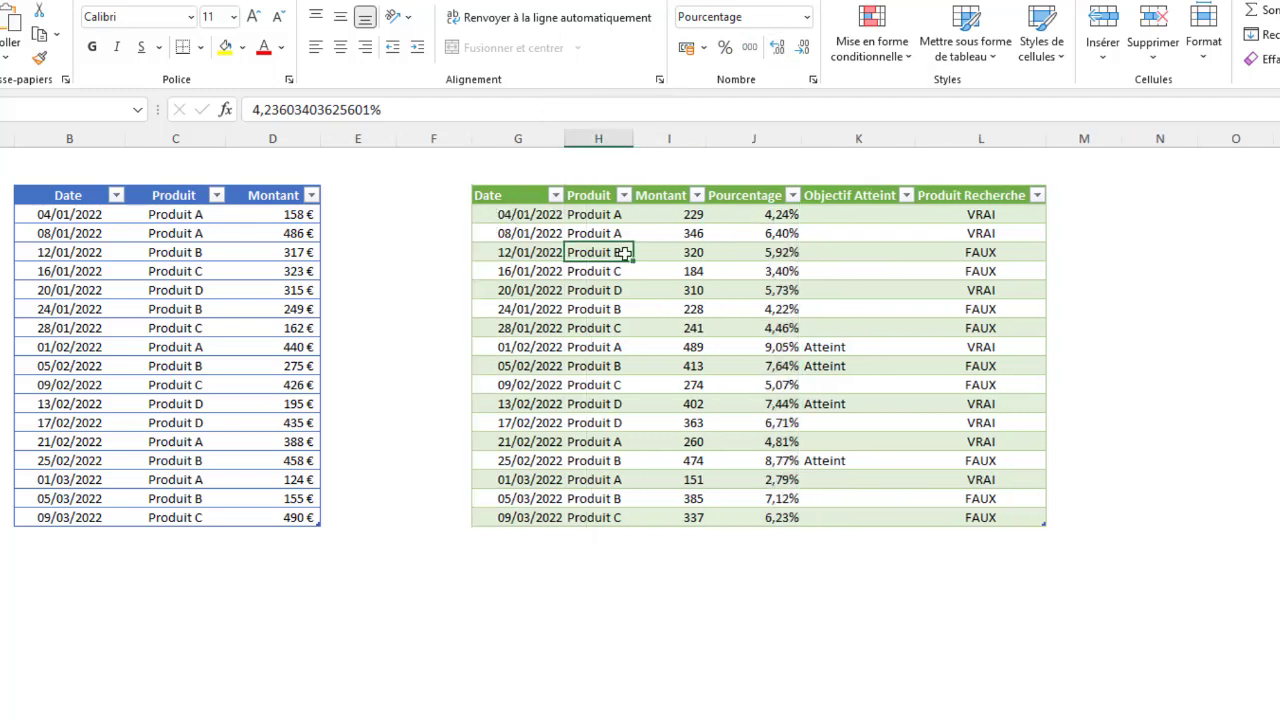
# Step: Examine the loaded table's calculated columns alongside the source table and return to the workbook's title sheet
pyautogui.click(620, 251)
pyautogui.moveTo(990, 290); pyautogui.dragTo(990, 271)
pyautogui.moveTo(100, 214); pyautogui.dragTo(310, 480)
pyautogui.moveTo(552, 216); pyautogui.dragTo(900, 515)
pyautogui.moveTo(980, 233); pyautogui.dragTo(980, 328)
pyautogui.moveTo(993, 423); pyautogui.dragTo(991, 498)
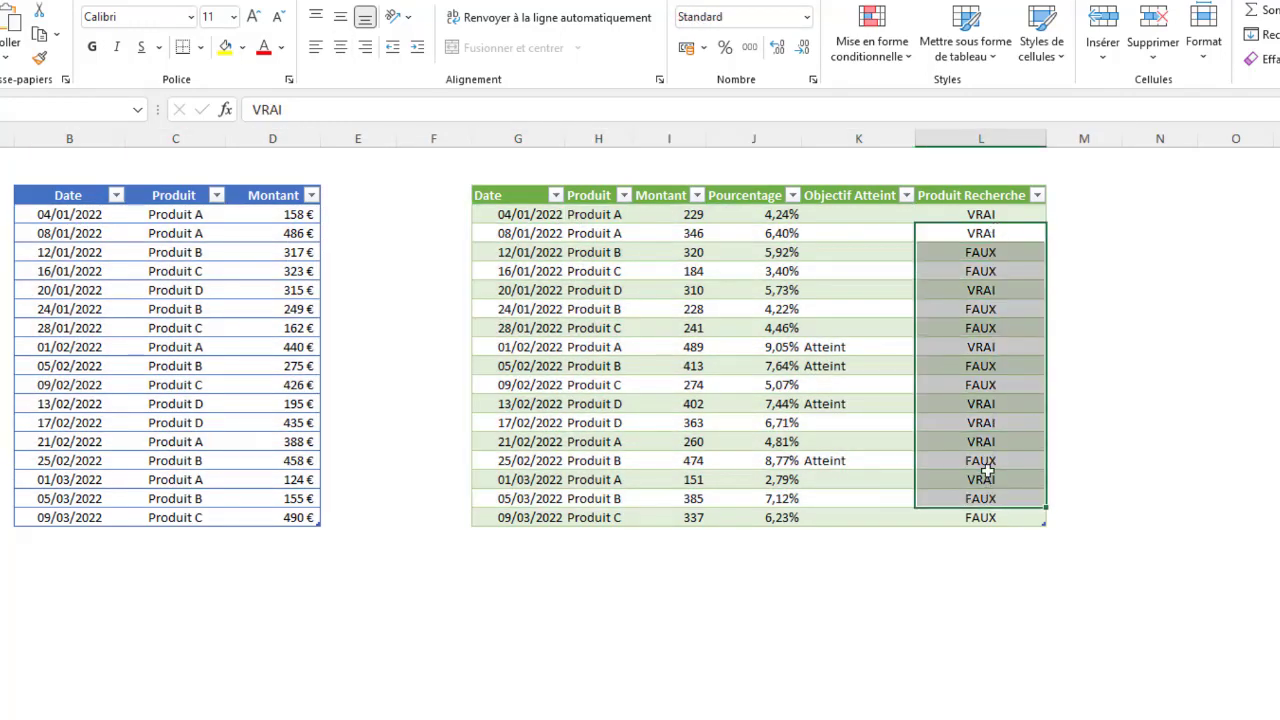
pyautogui.click(832, 290)
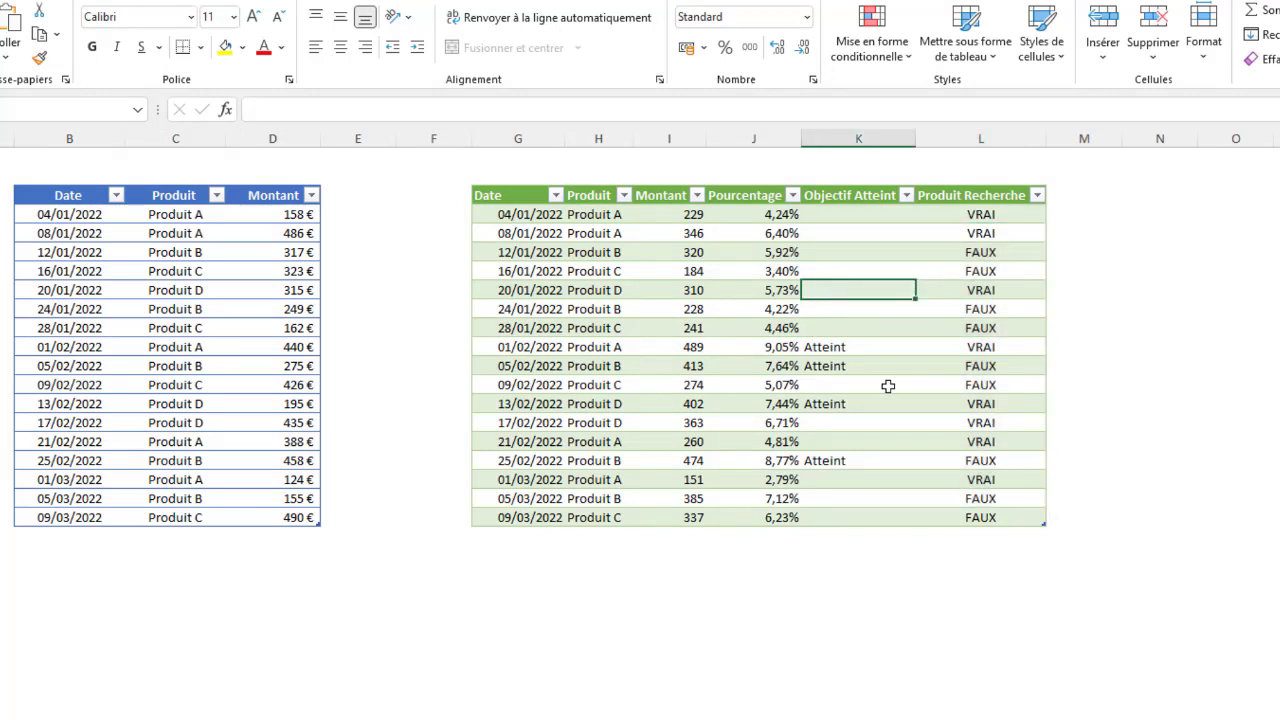
pyautogui.click(783, 271)
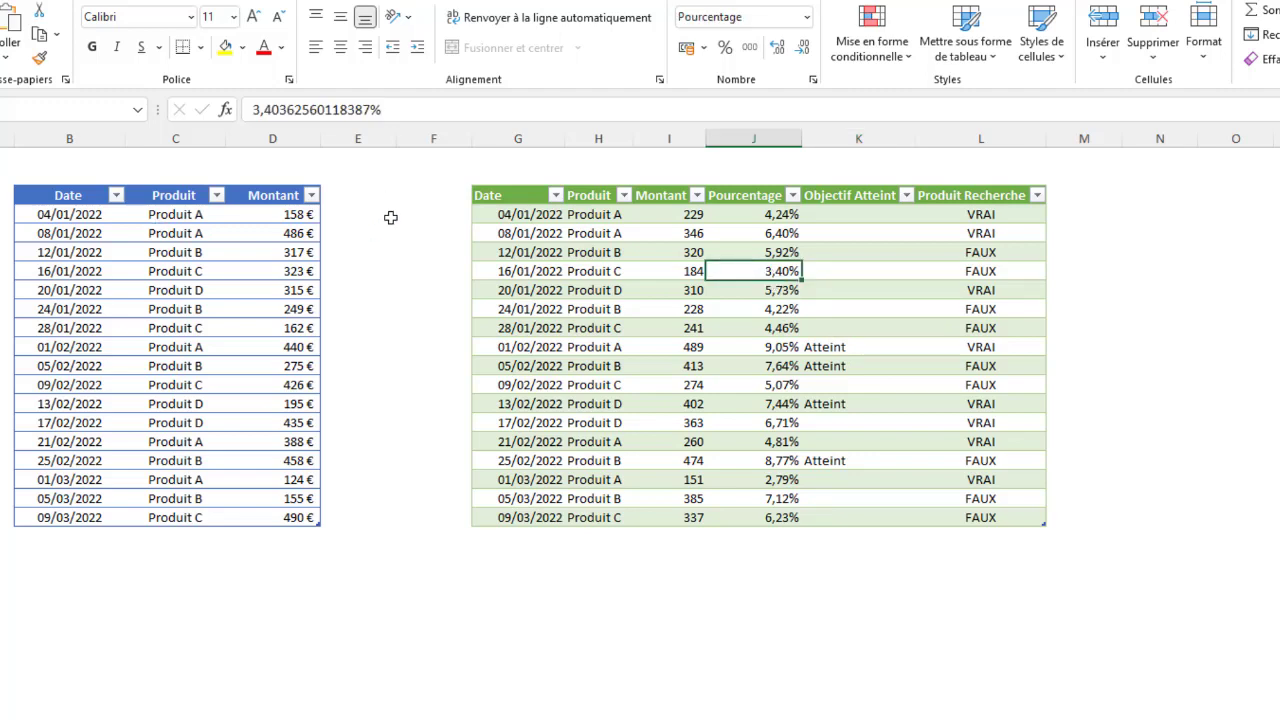
pyautogui.click(617, 272)
pyautogui.click(732, 275)
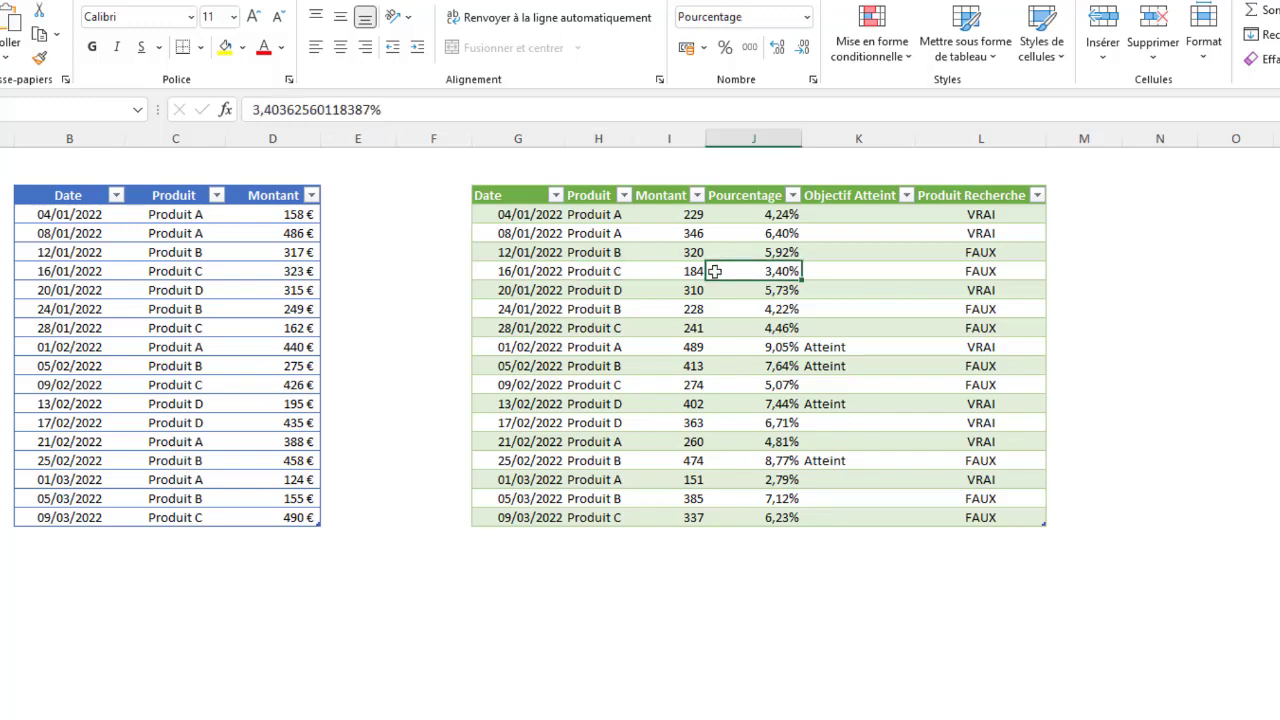
pyautogui.click(654, 237)
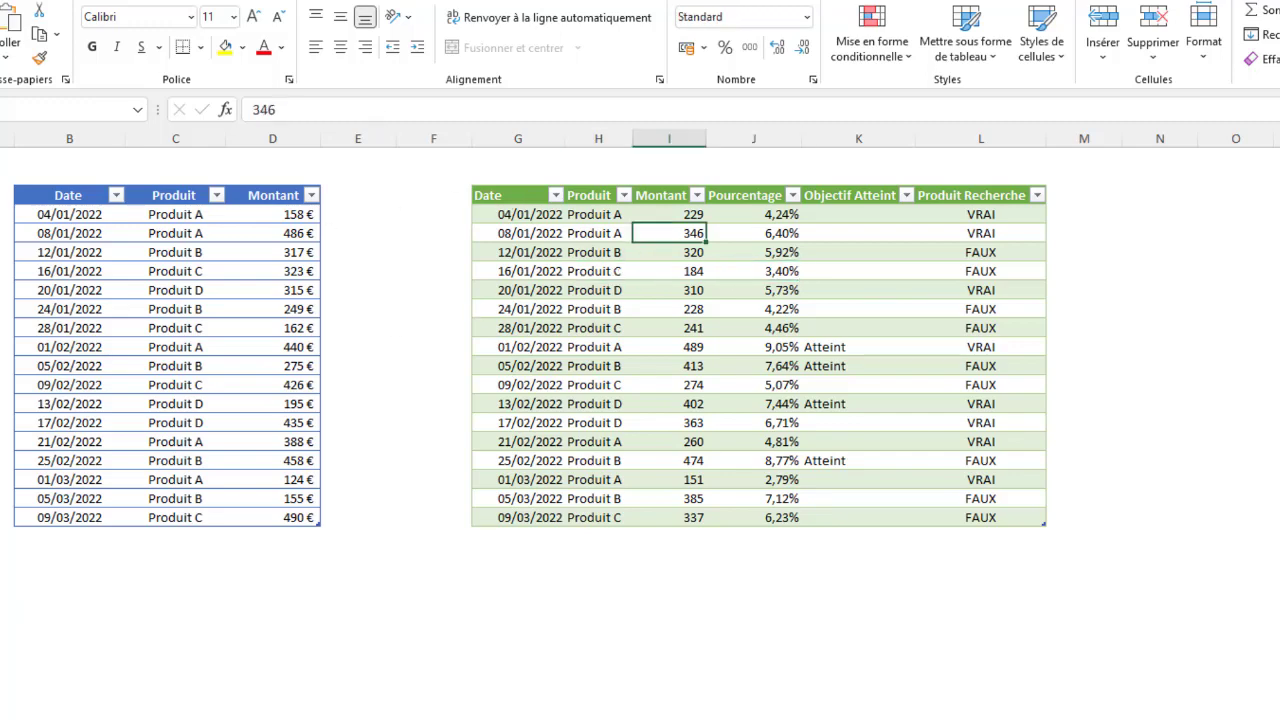
pyautogui.hotkey('ctrl', 'pageup')
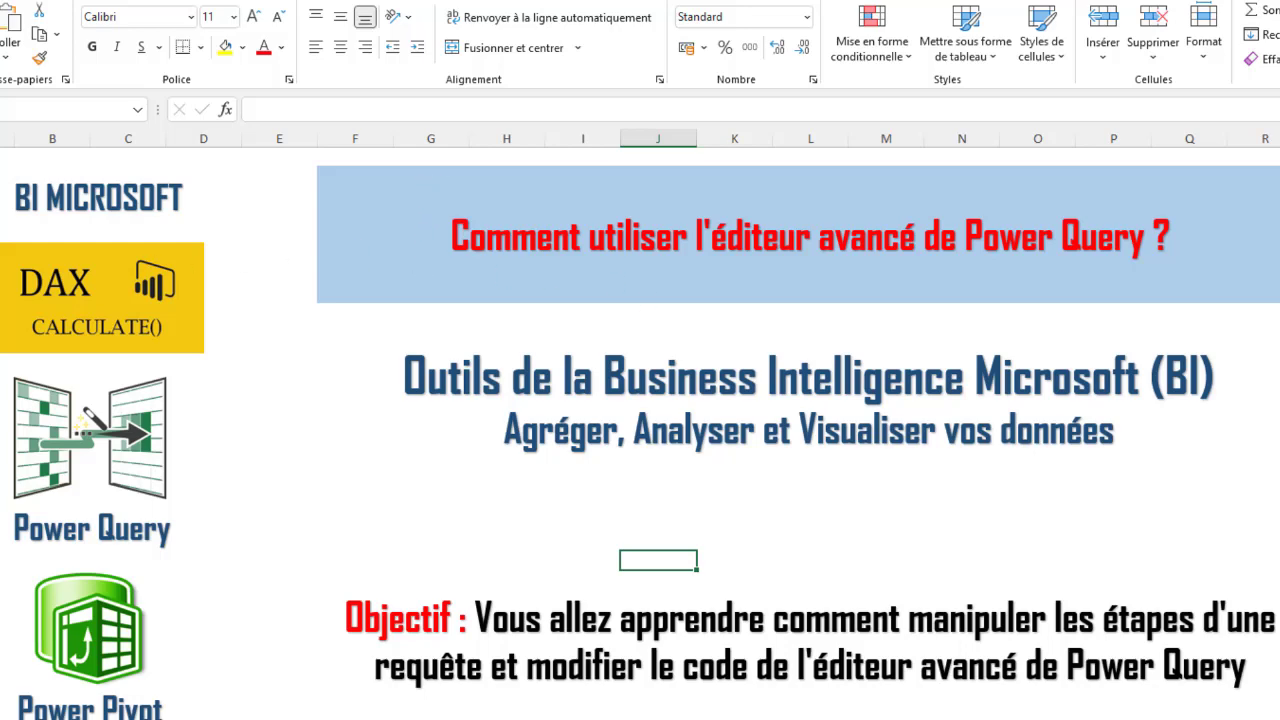